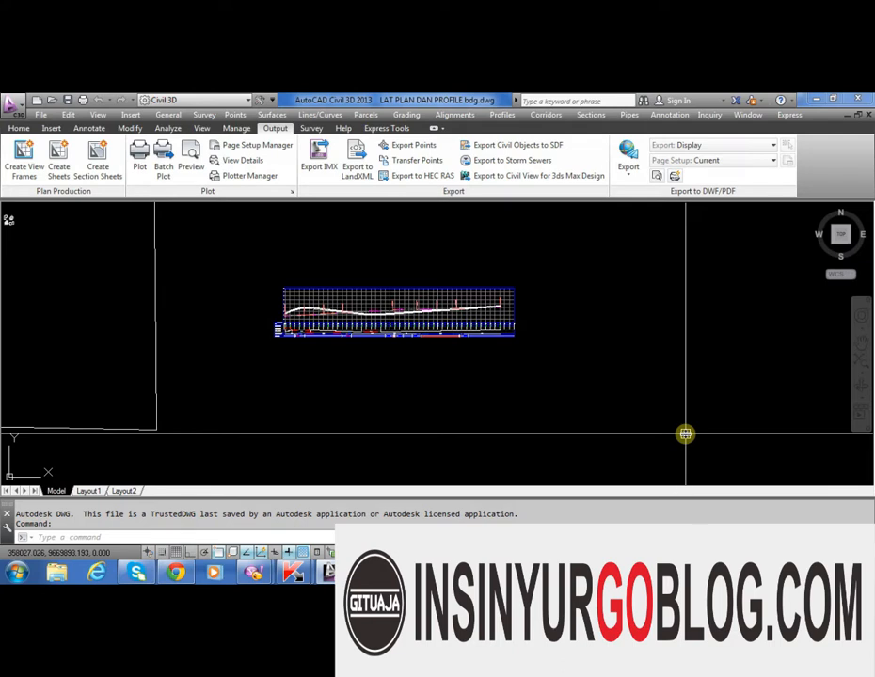
Examine the road plan and the profile view with its station, elevation, alignment and superelevation bands
scroll(540, 343, down, 3)
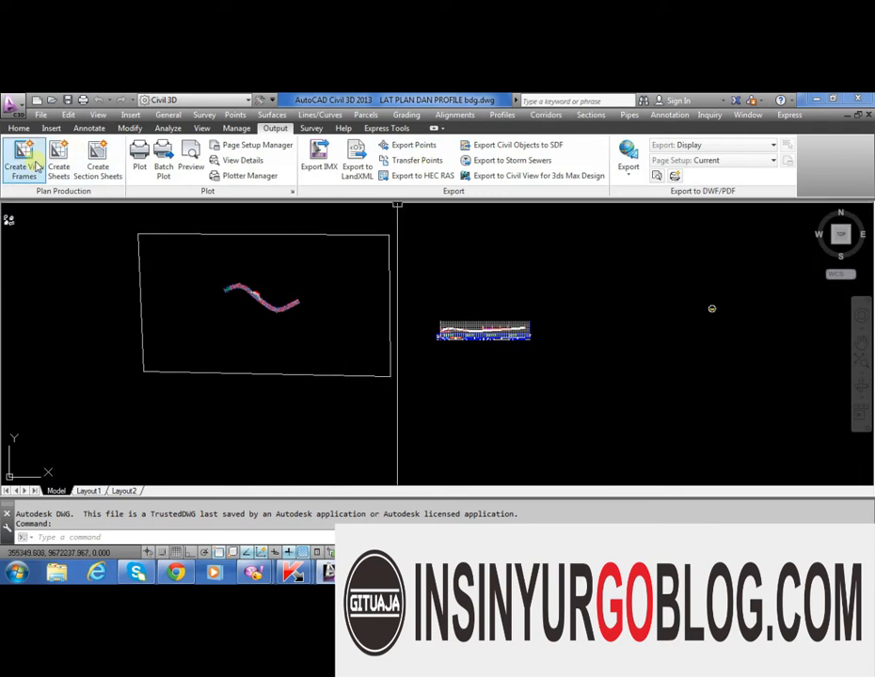
click(19, 127)
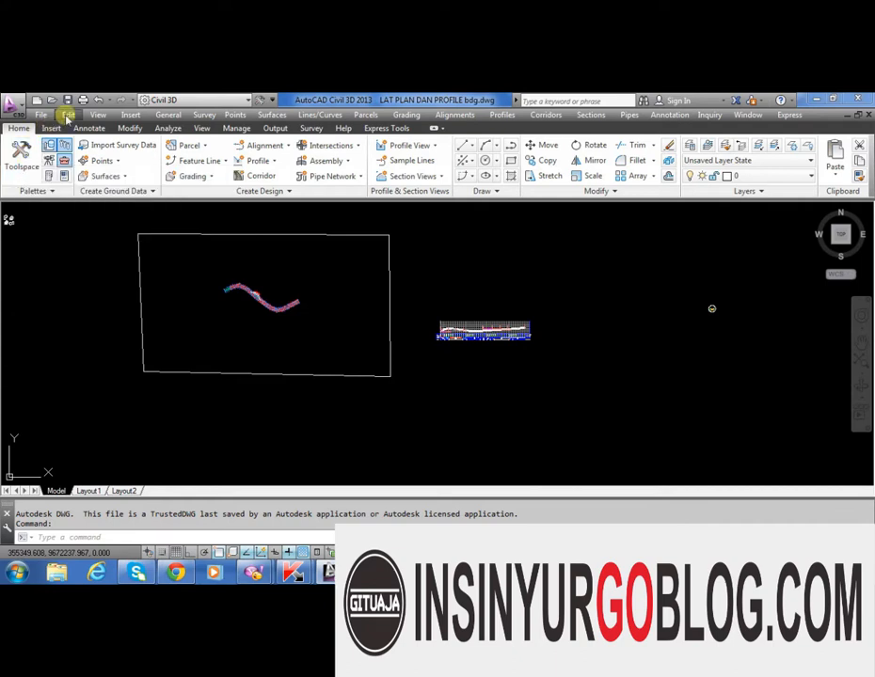
click(276, 128)
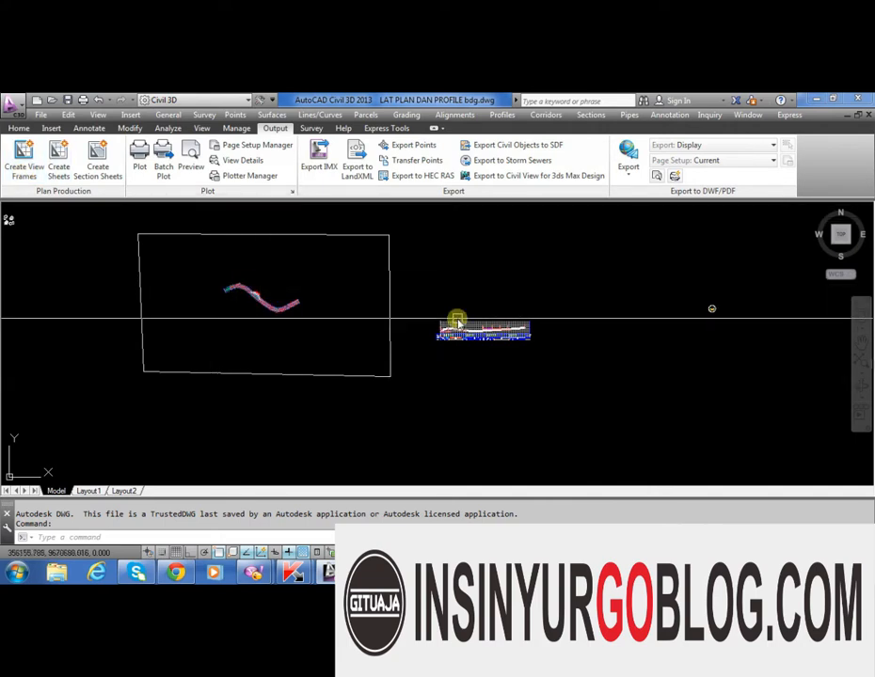
scroll(470, 348, up, 5)
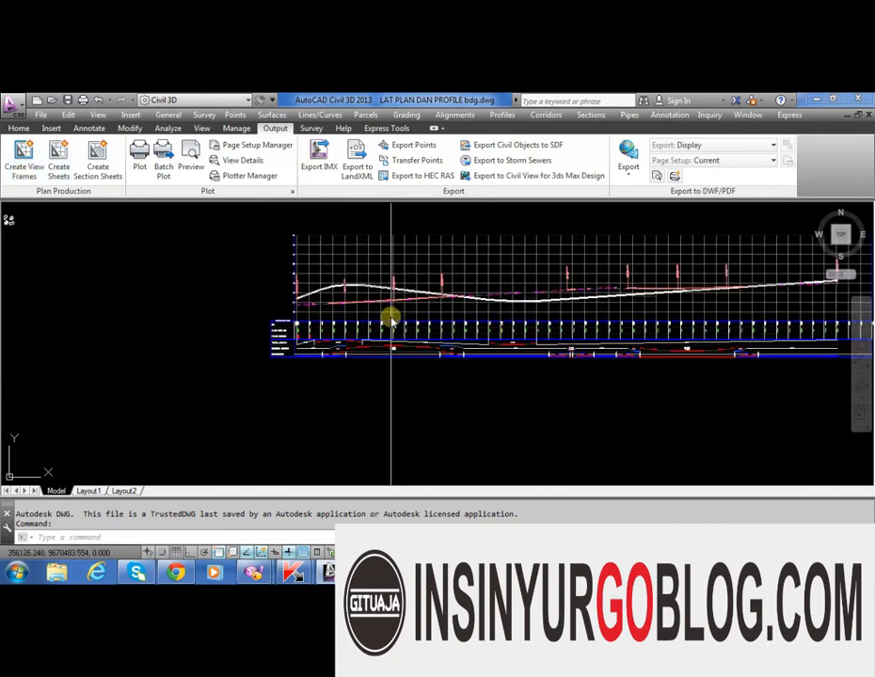
scroll(391, 320, up, 6)
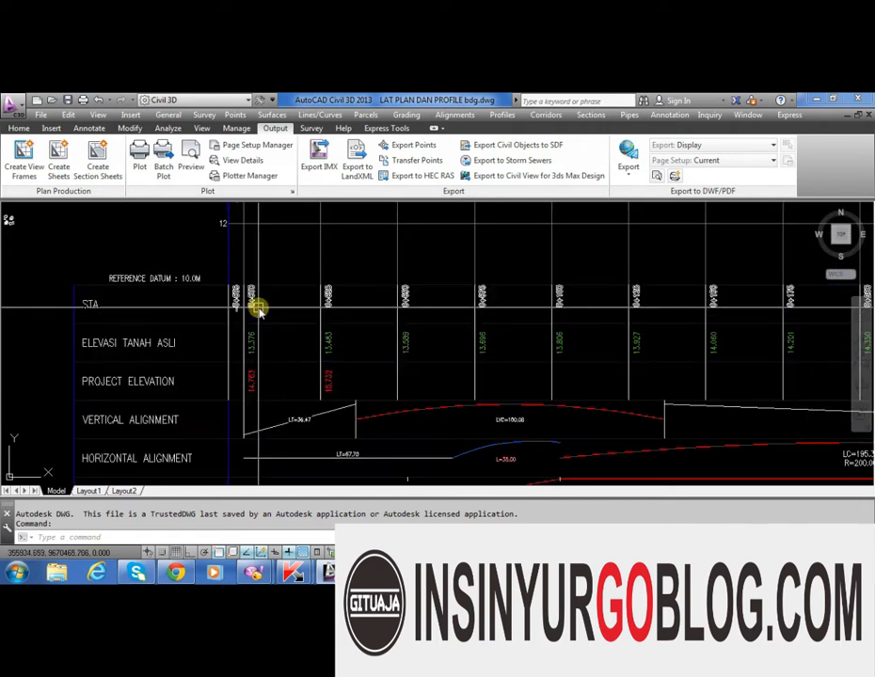
scroll(261, 312, down, 2)
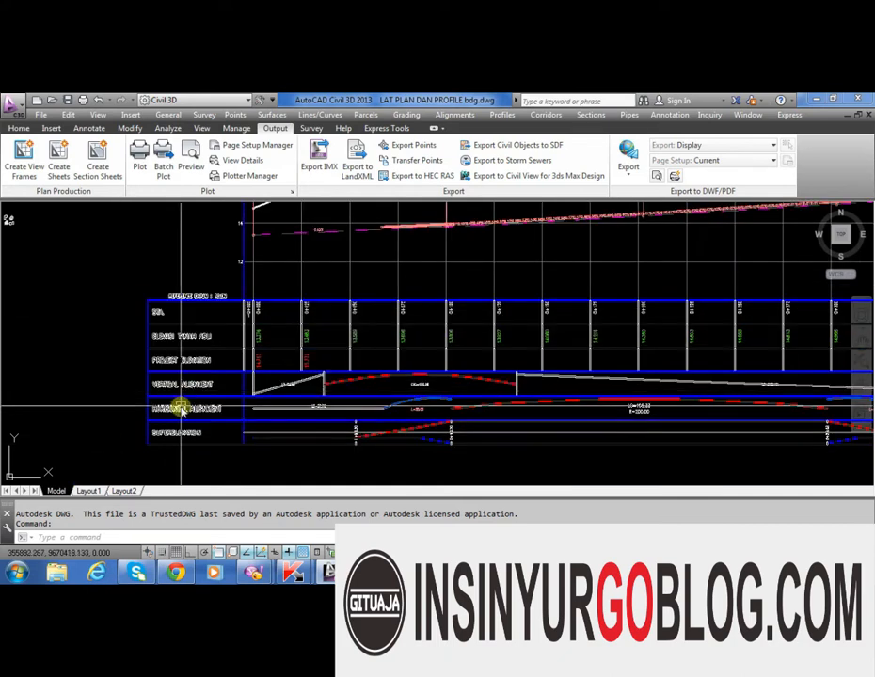
scroll(180, 408, down, 3)
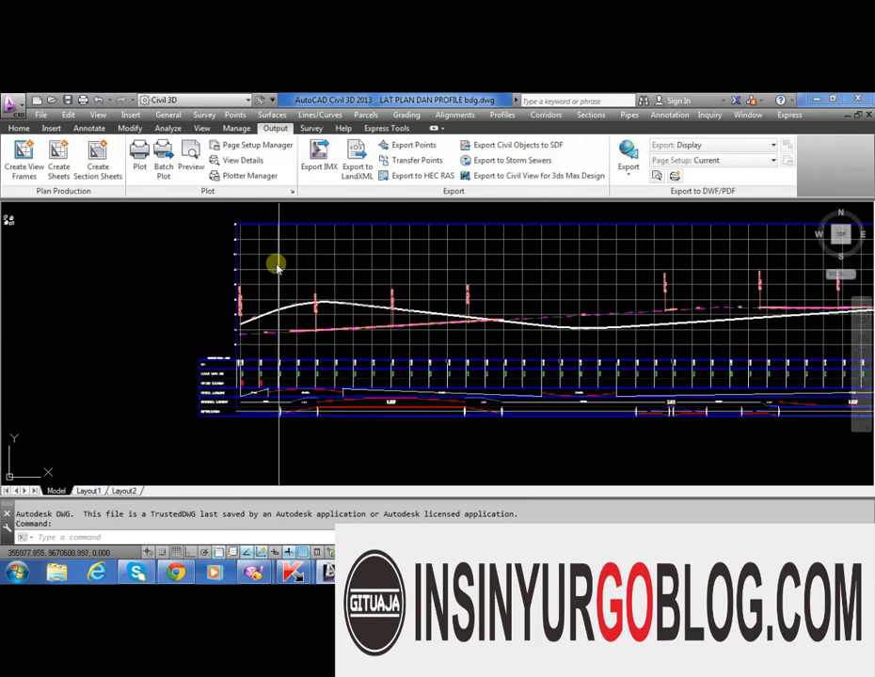
scroll(258, 363, up, 2)
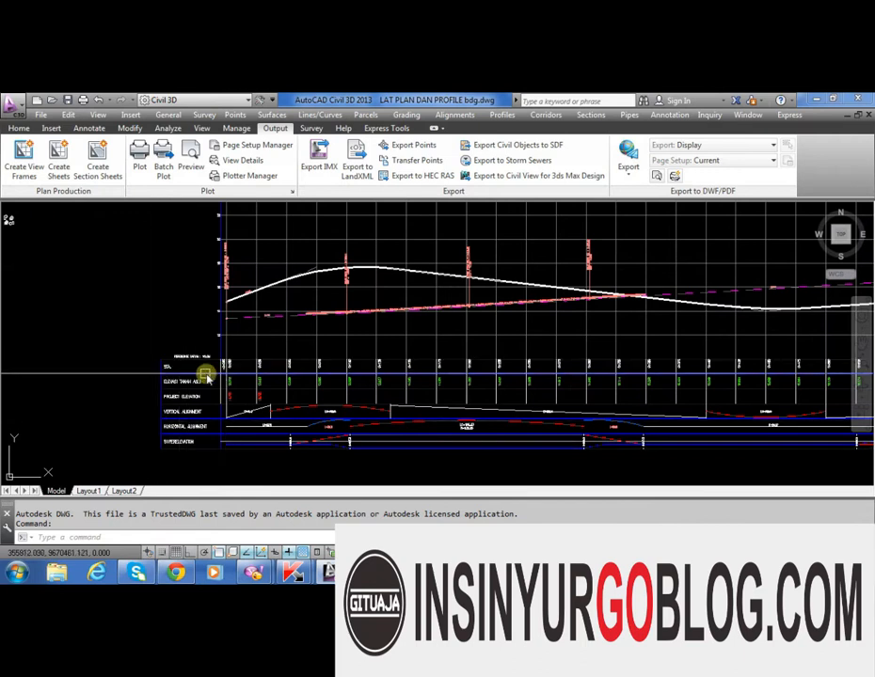
scroll(206, 450, up, 4)
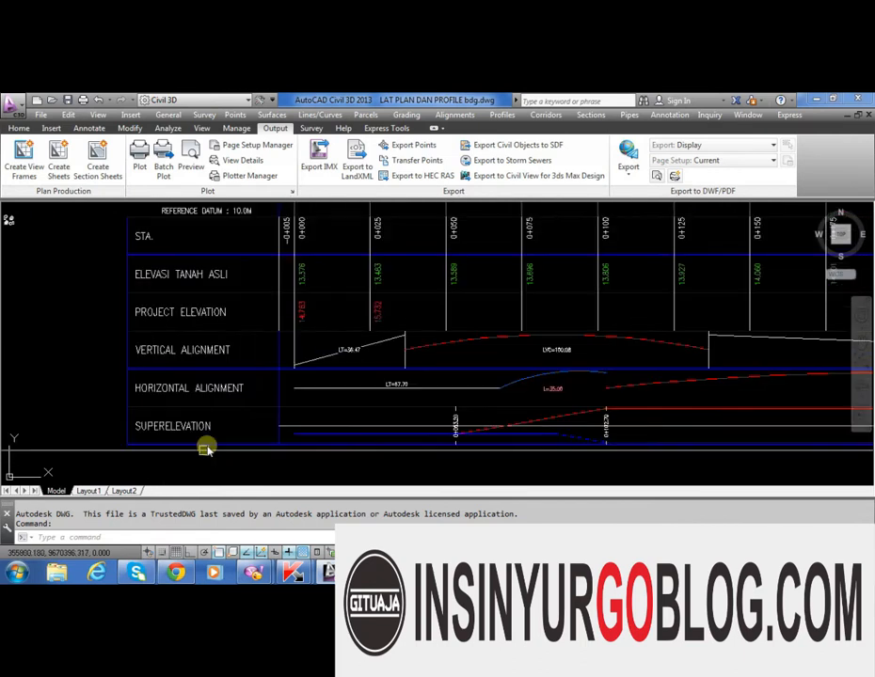
scroll(225, 397, down, 2)
scroll(220, 378, up, 2)
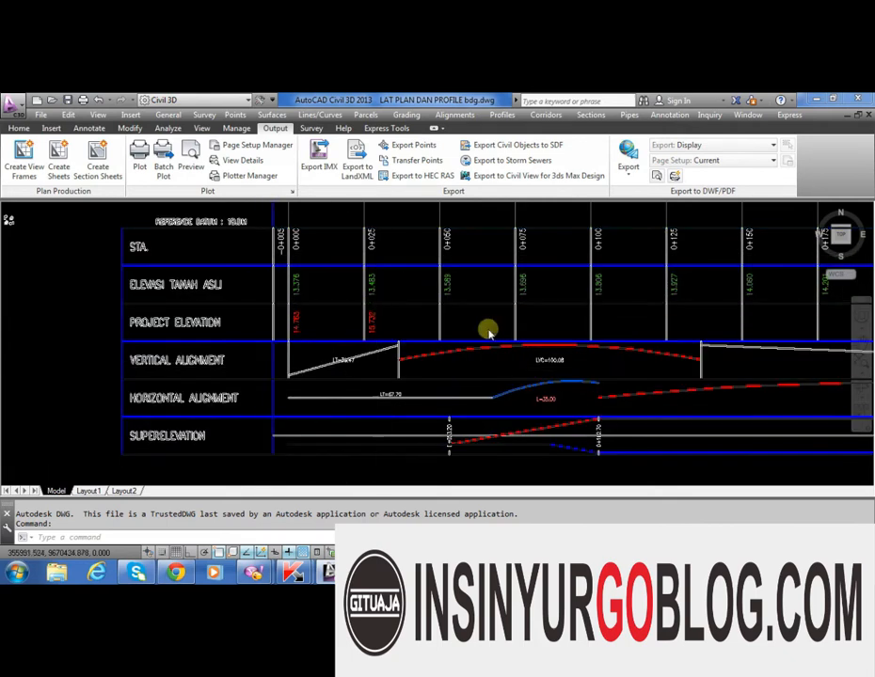
scroll(490, 332, down, 5)
scroll(479, 333, down, 2)
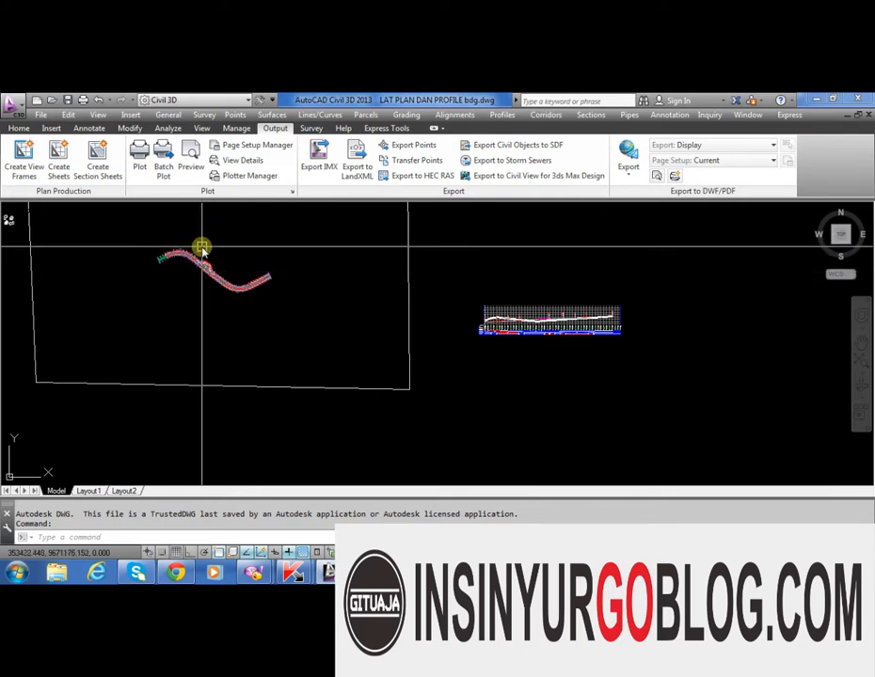
Start creating view frames for Alignment - LAT-1 with the automatic station range and proceed to the sheet settings
click(34, 170)
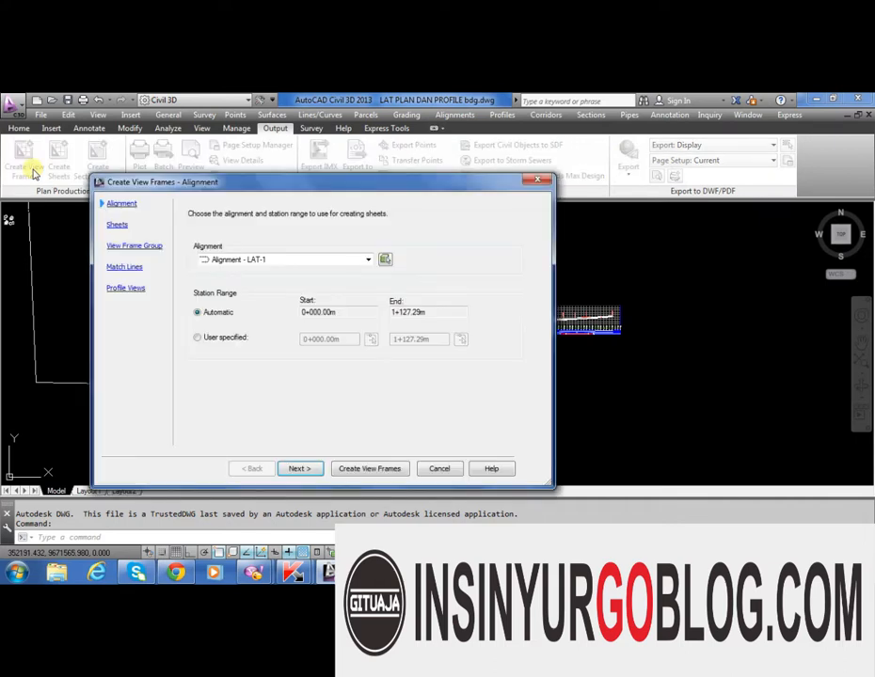
click(269, 260)
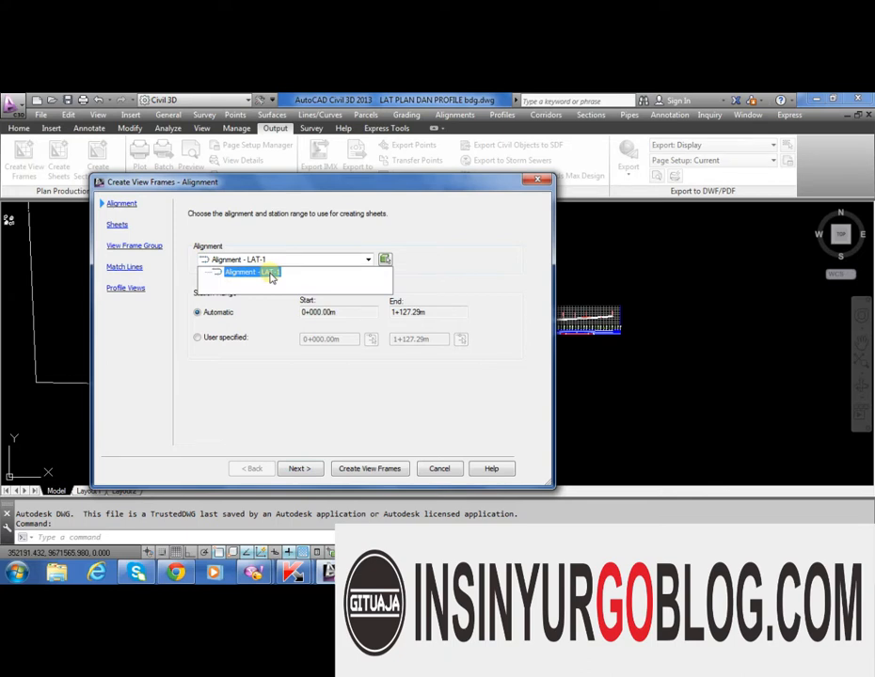
click(271, 272)
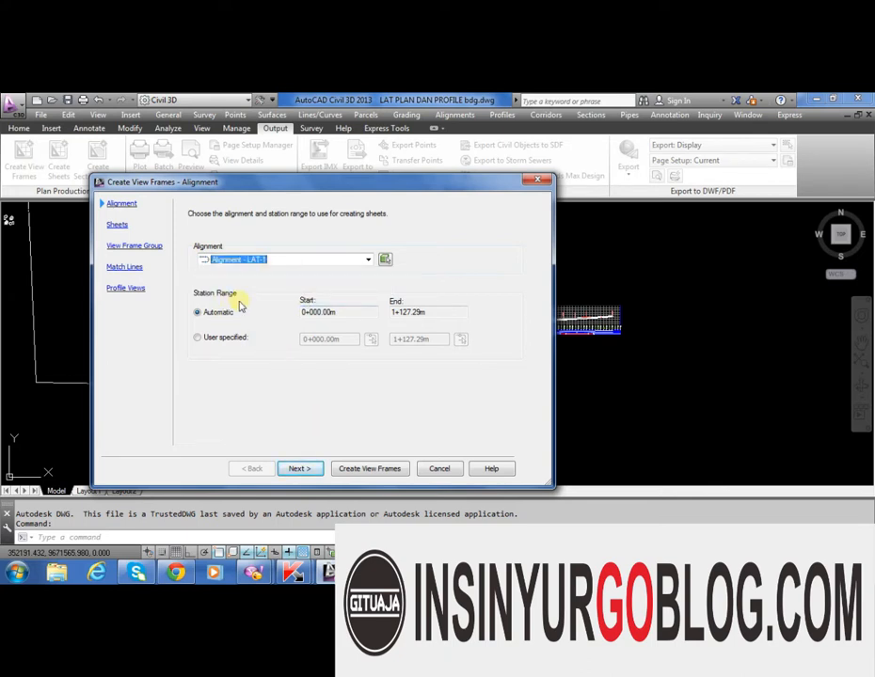
click(230, 336)
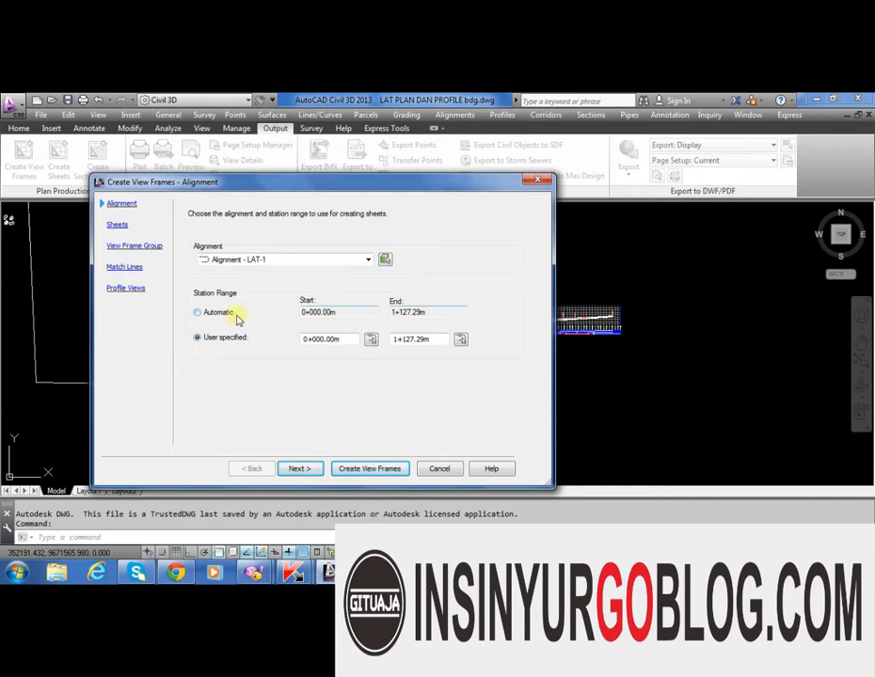
click(200, 313)
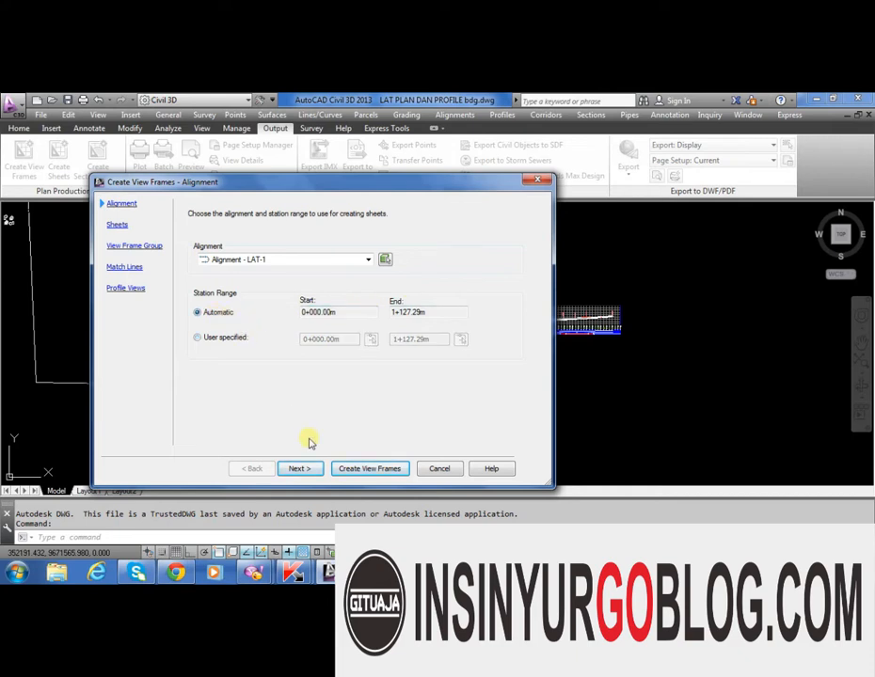
click(313, 467)
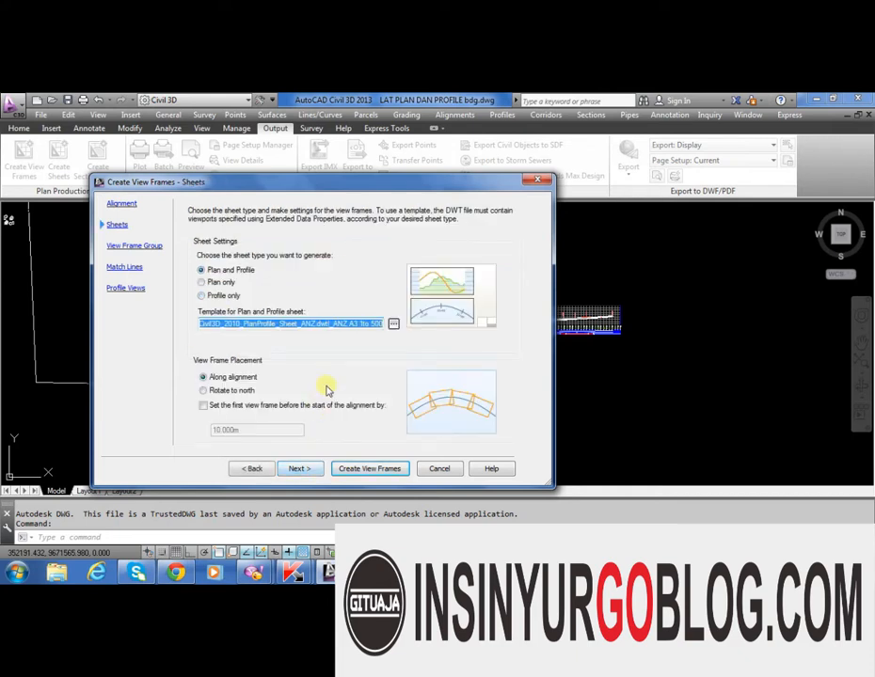
Compare the Plan only and Profile only sheet types, and set the sheet type to Plan and Profile
click(222, 271)
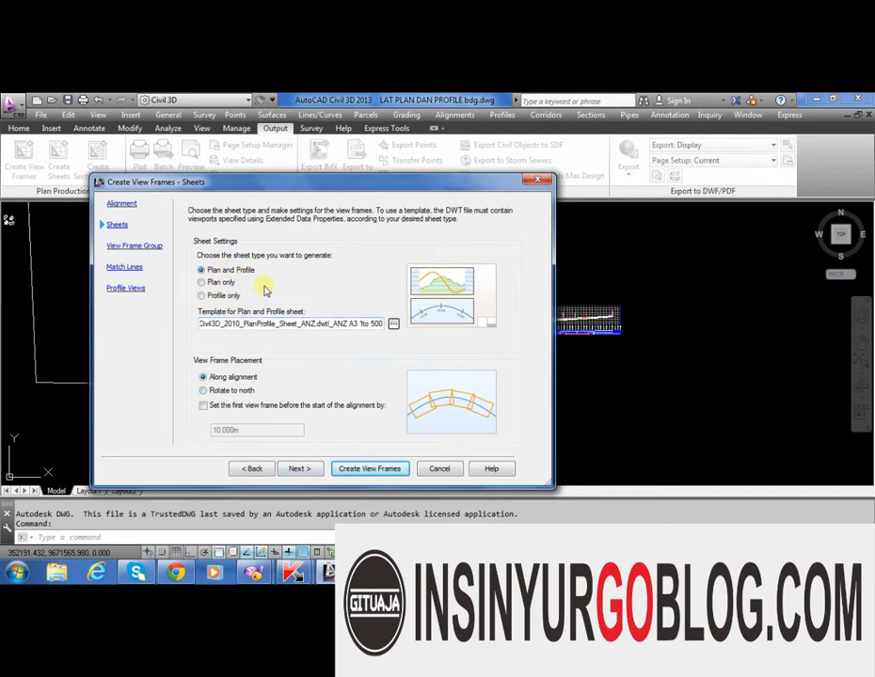
click(222, 282)
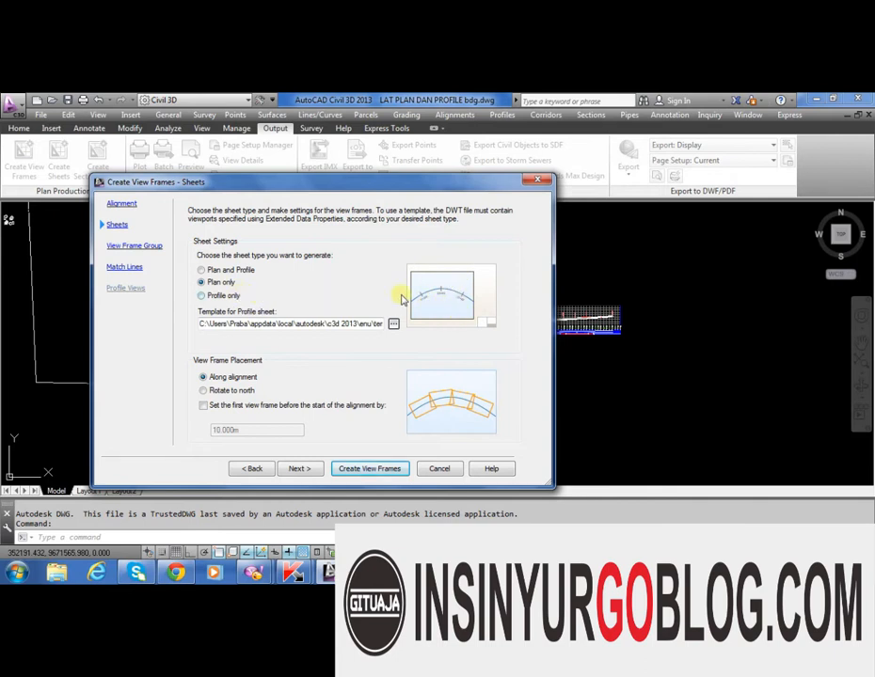
key(Down)
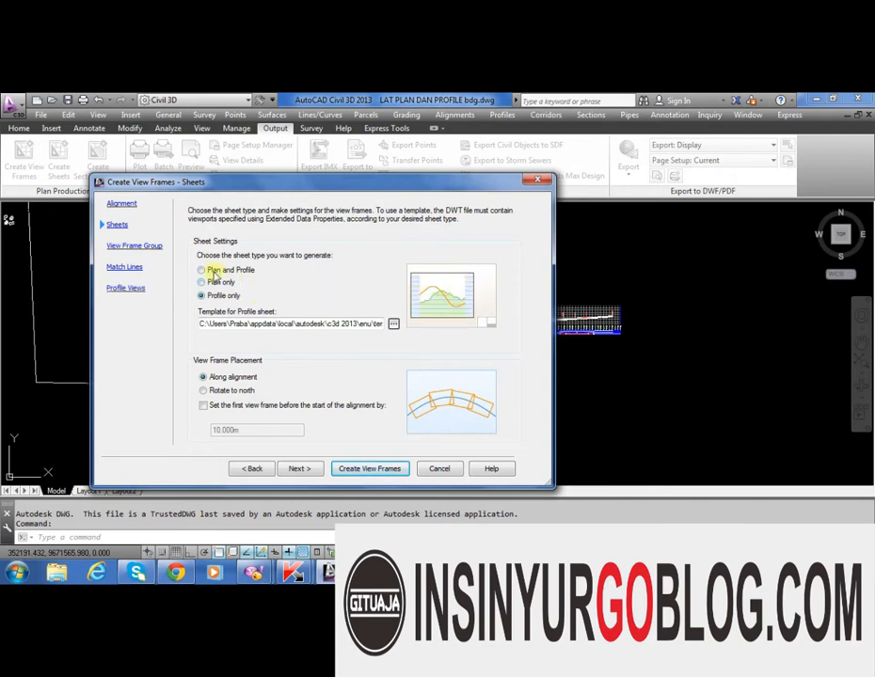
click(214, 272)
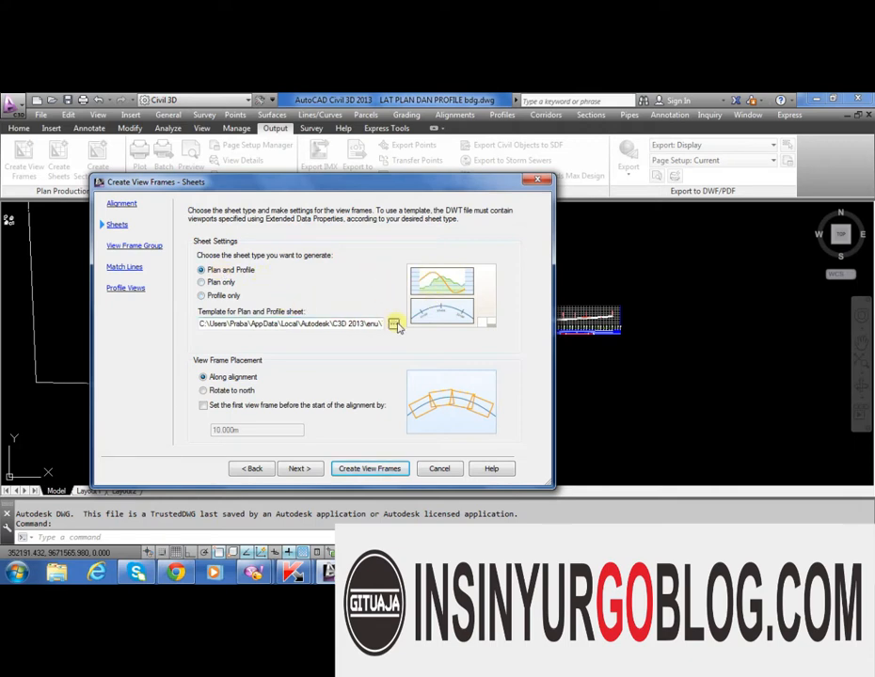
click(394, 324)
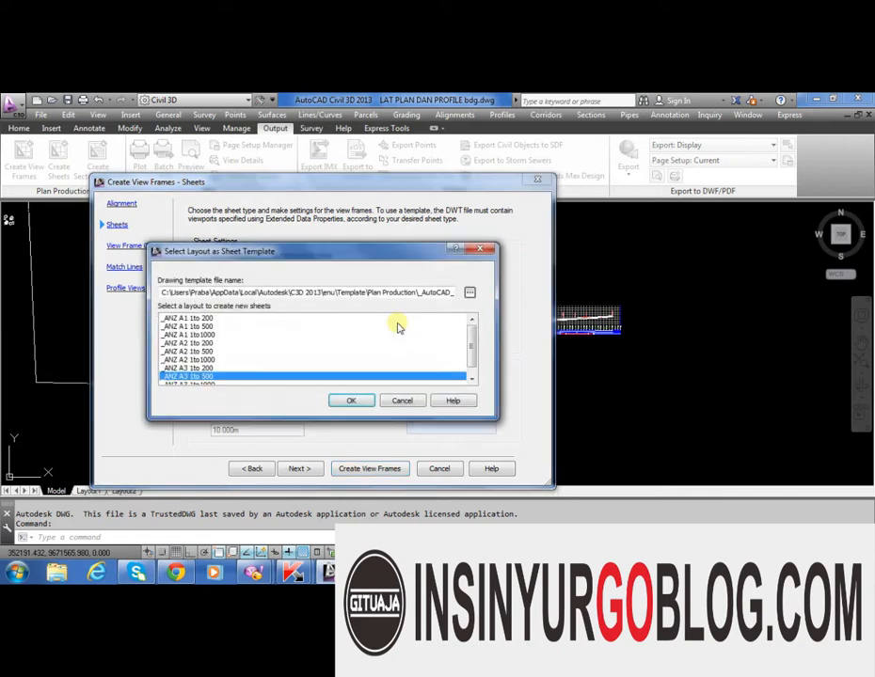
click(469, 293)
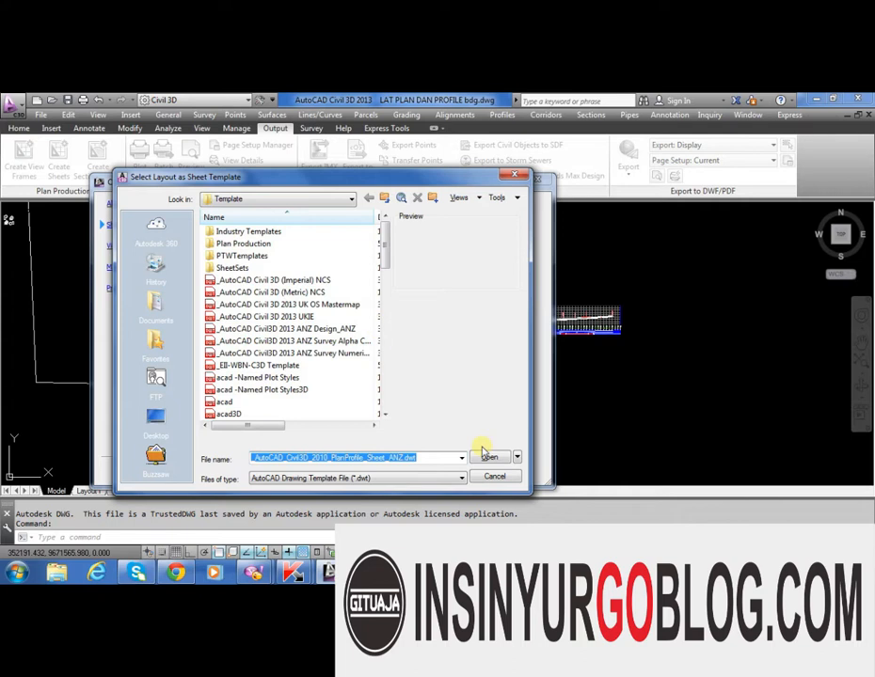
click(494, 476)
click(400, 400)
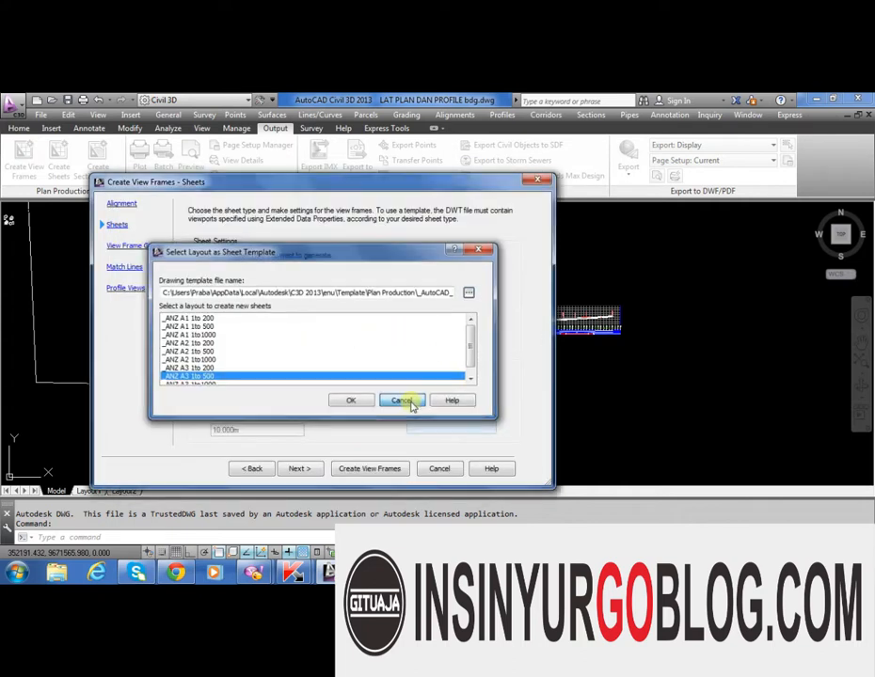
Browse for the sheet template file in the Plan Production folder and widen the name column to show full file names
click(393, 325)
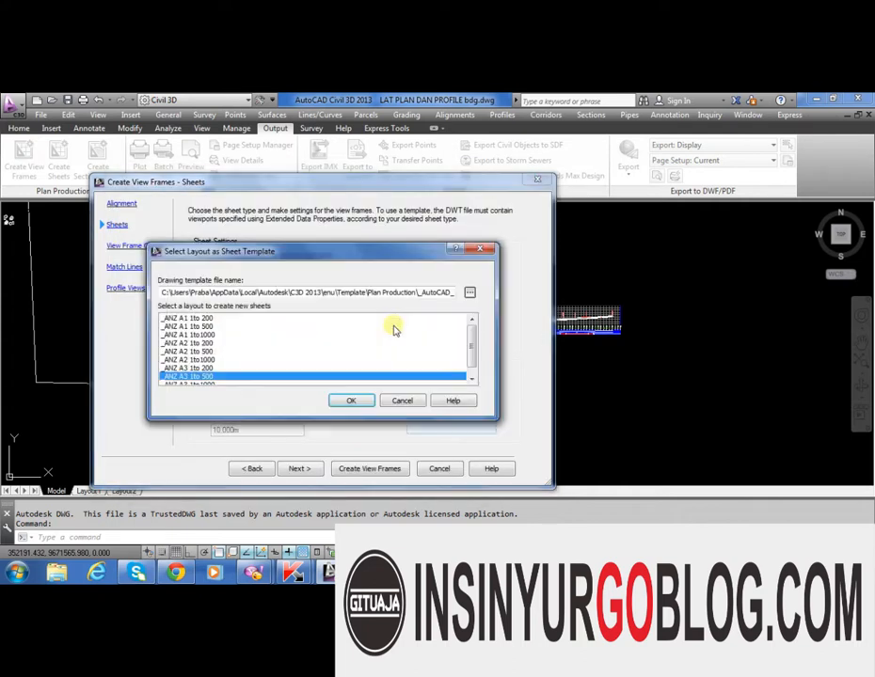
click(469, 296)
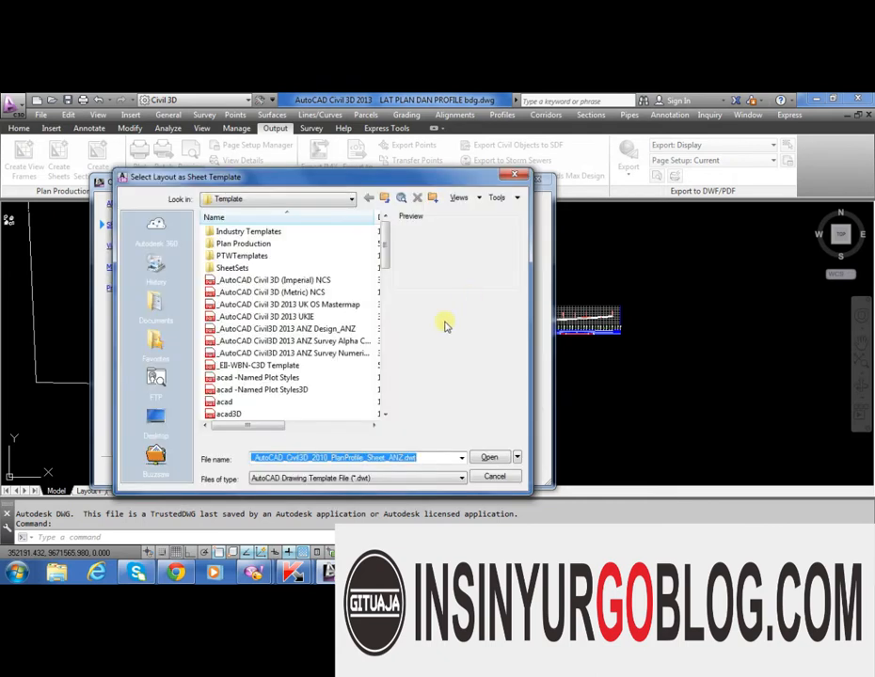
double_click(246, 244)
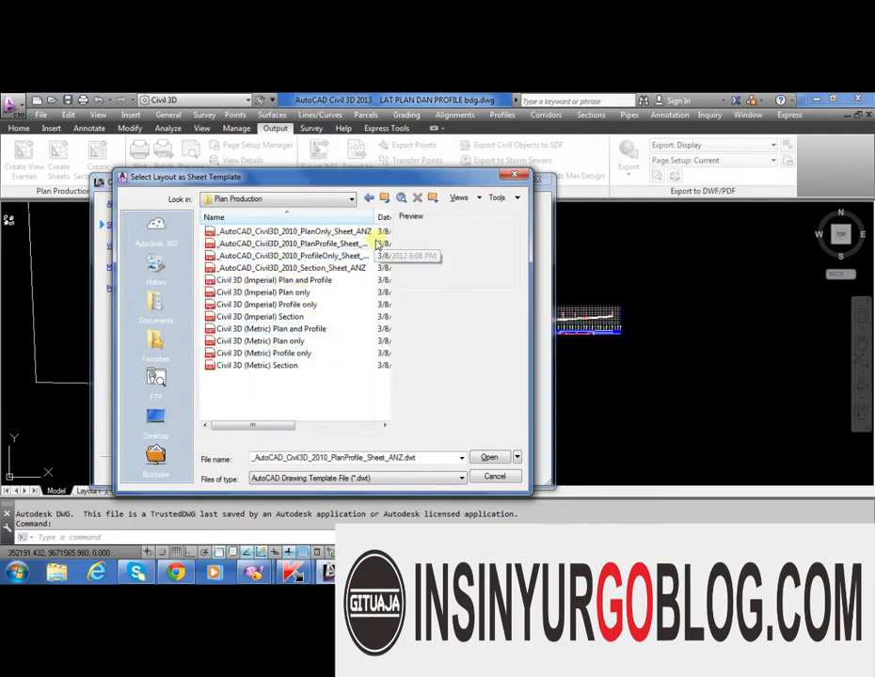
drag(376, 217, 402, 218)
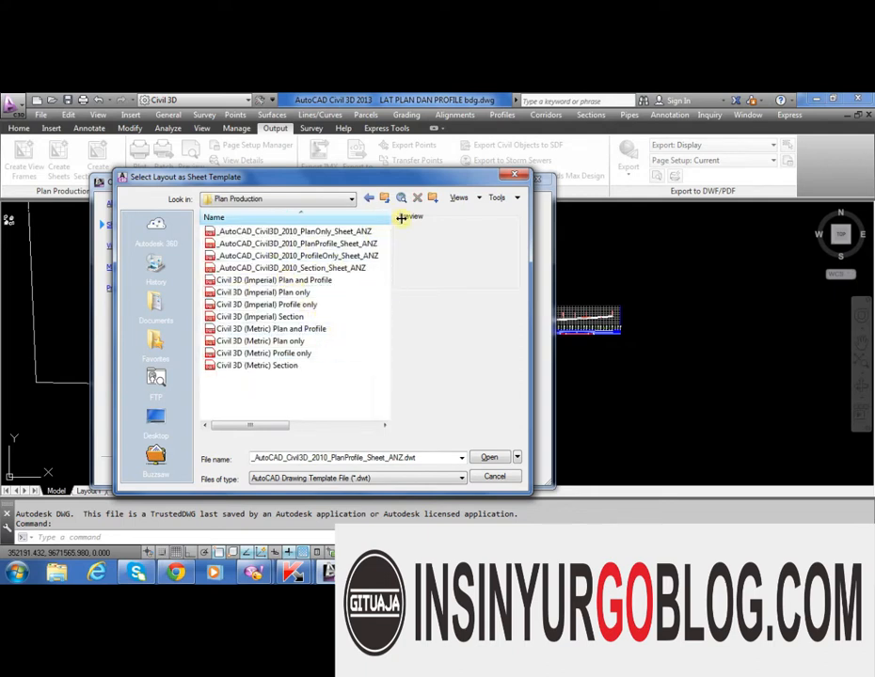
Compare the previews of the ANZ, Imperial and Metric sheet template files in the Plan Production folder
click(320, 245)
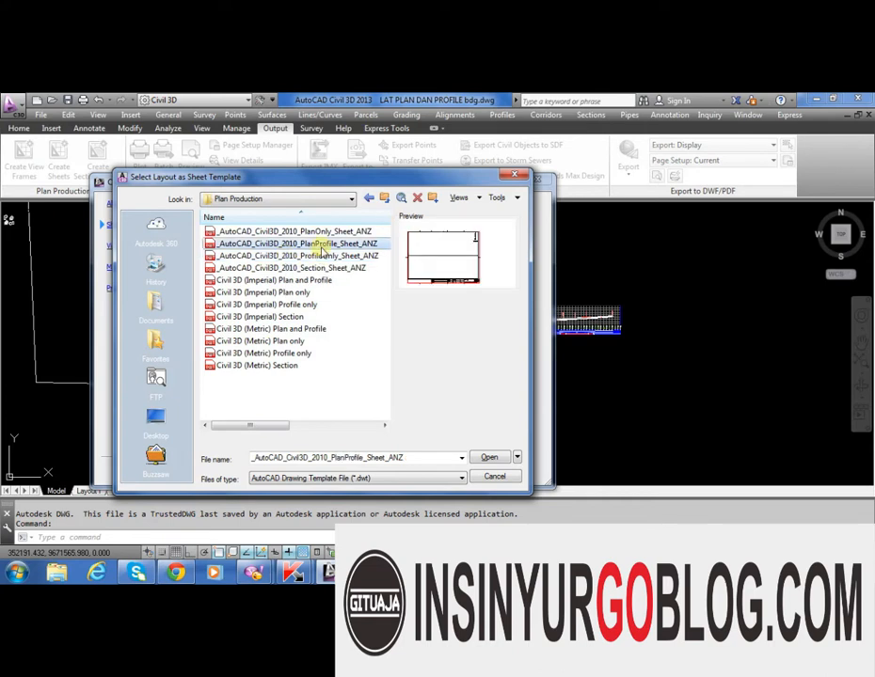
click(322, 232)
click(312, 268)
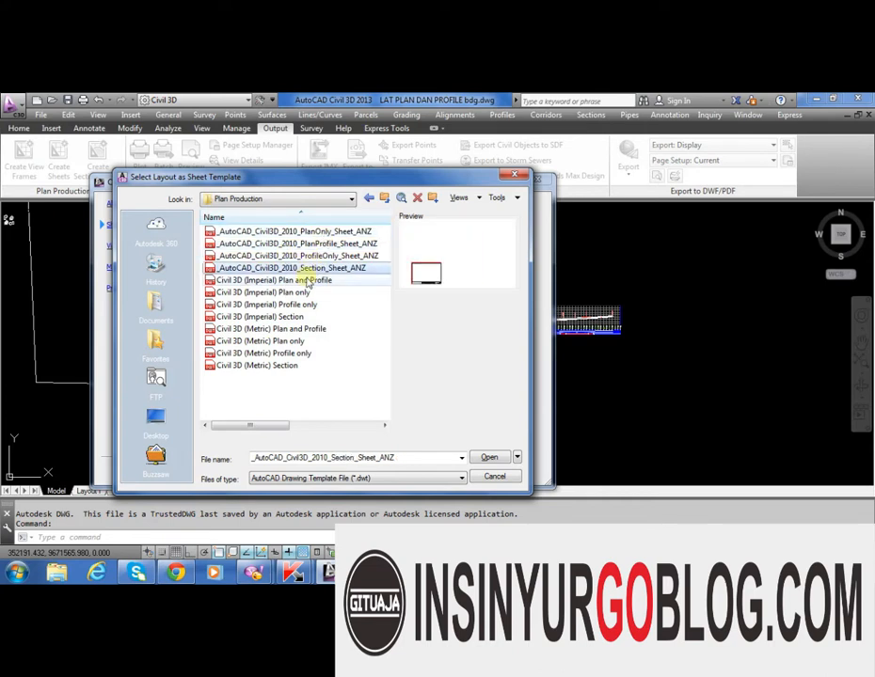
click(306, 280)
click(299, 293)
click(294, 304)
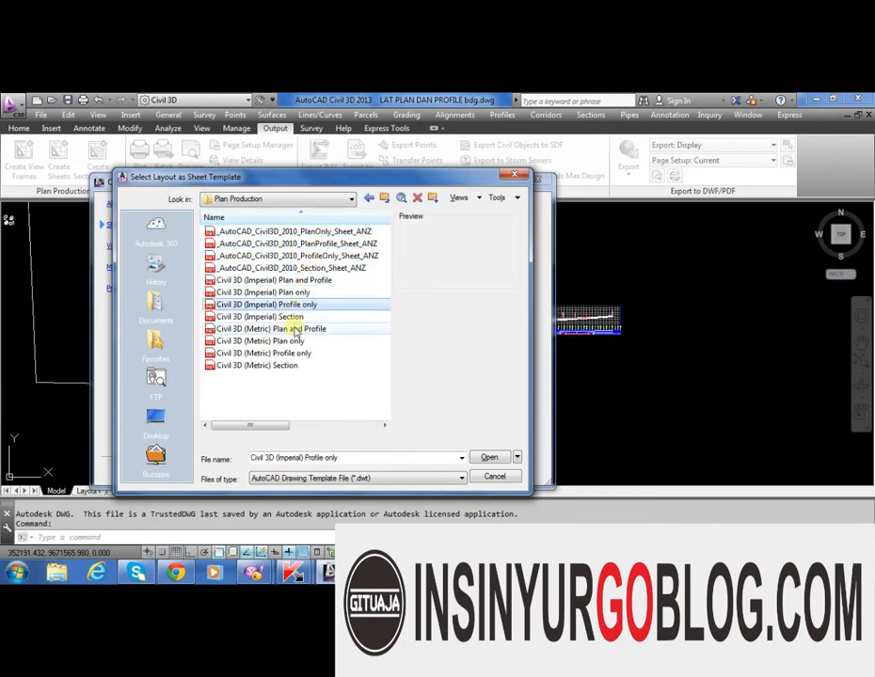
click(298, 329)
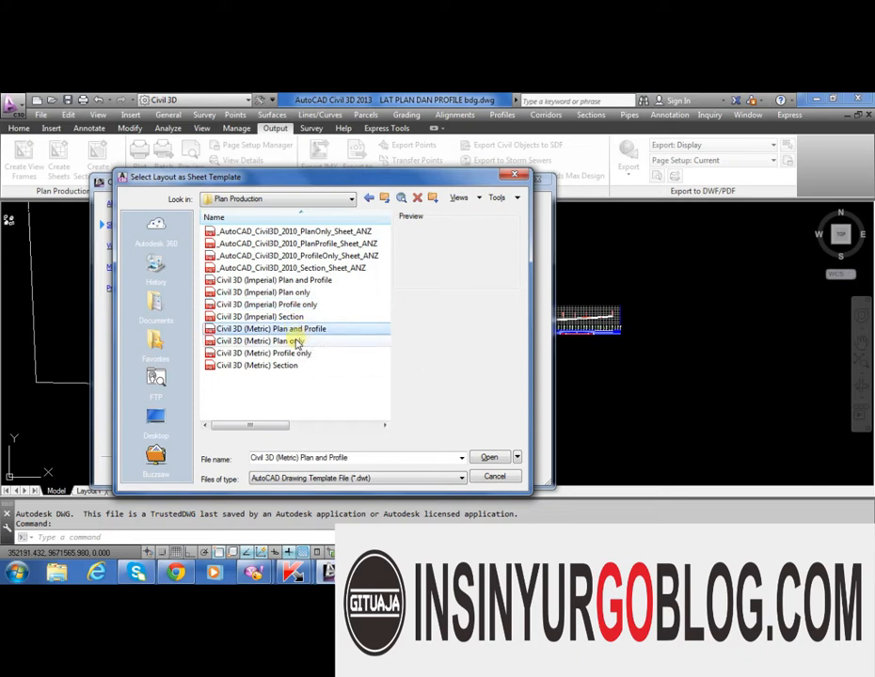
click(297, 341)
click(302, 352)
click(297, 366)
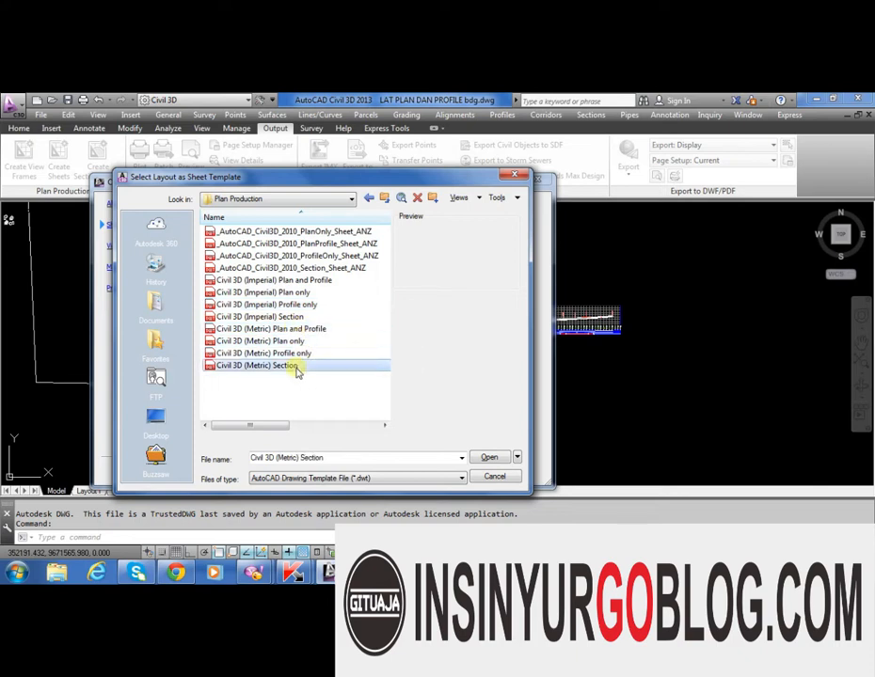
Load _AutoCAD_Civil3D_2010_PlanProfile_Sheet_ANZ as the template file for the plan and profile sheets
click(336, 244)
click(336, 256)
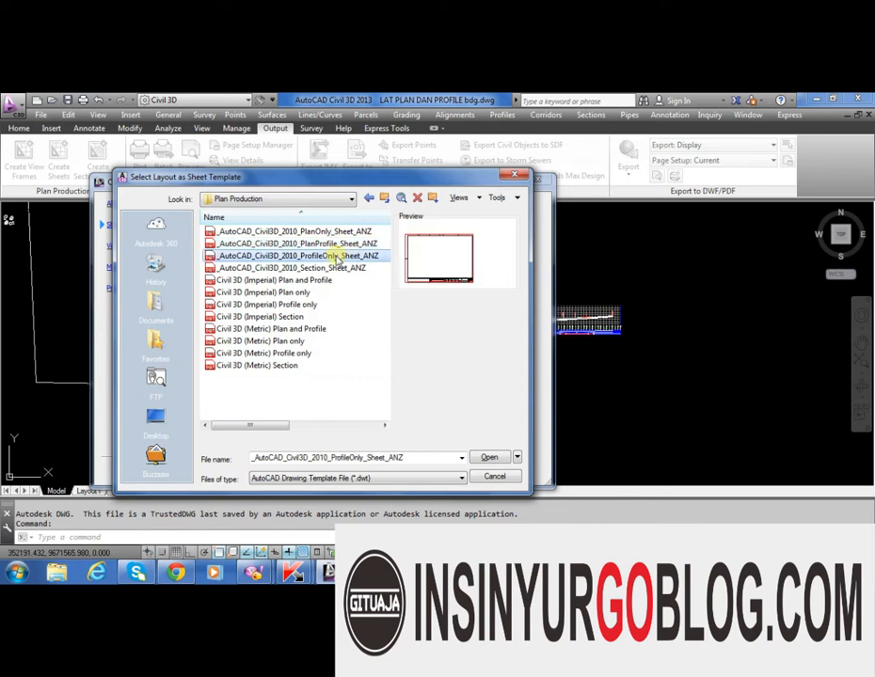
click(337, 268)
click(334, 244)
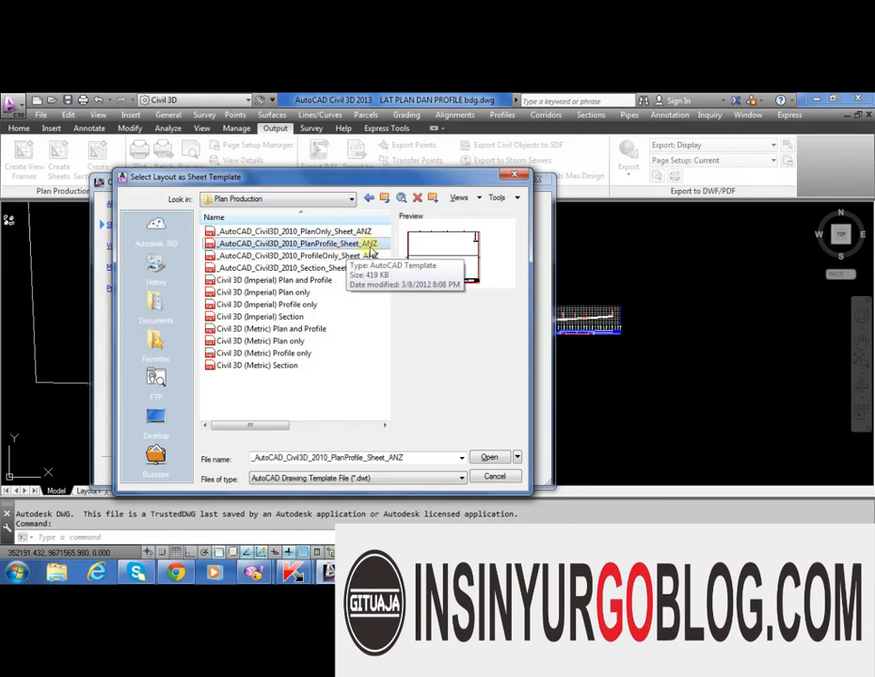
click(491, 458)
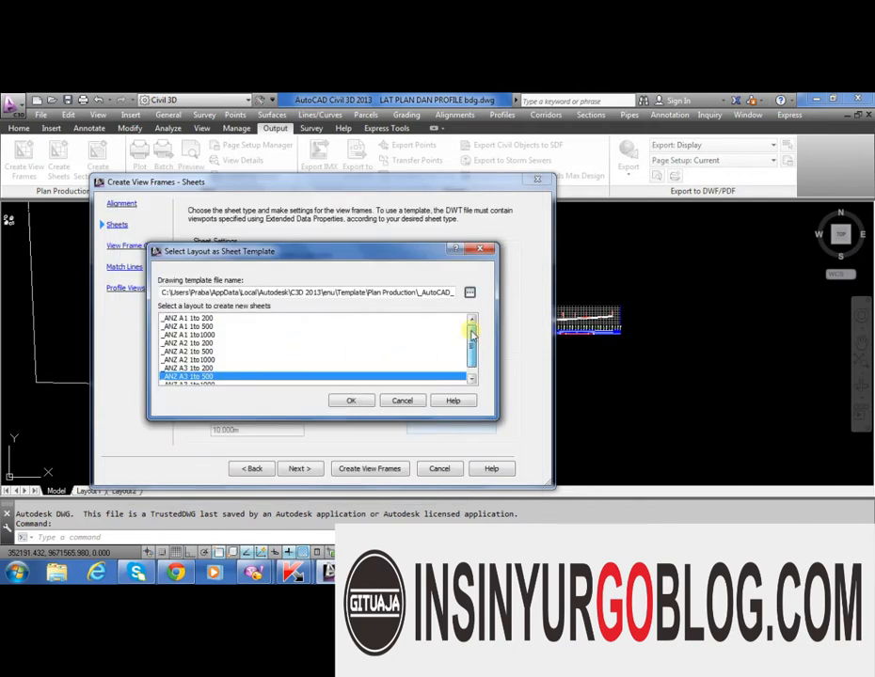
Review the template's A1, A2 and A3 layouts and choose _ANZ A1 1to 500 for the new sheets
click(227, 320)
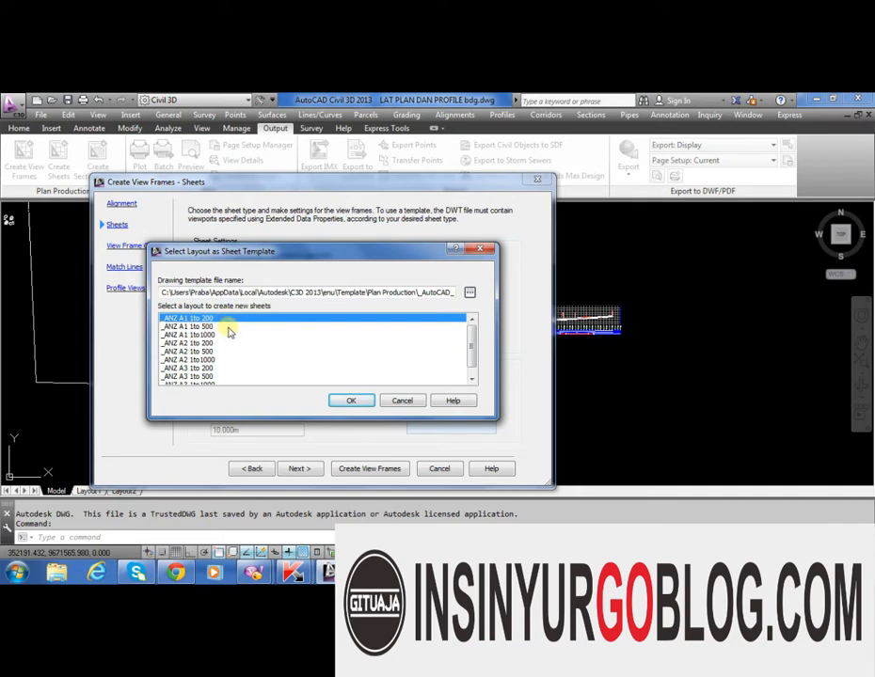
click(232, 327)
click(233, 336)
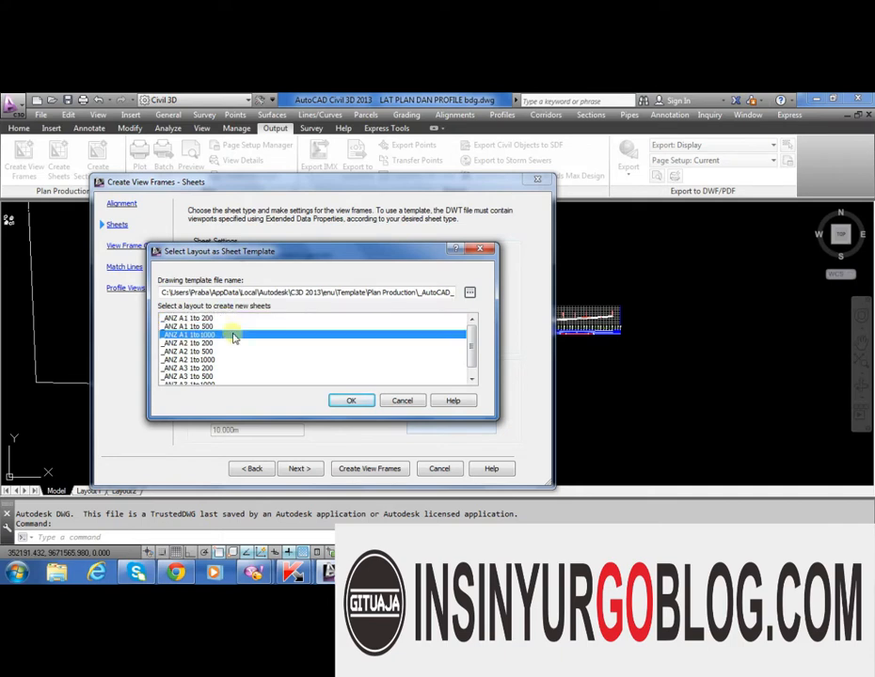
click(236, 346)
scroll(246, 353, down, 1)
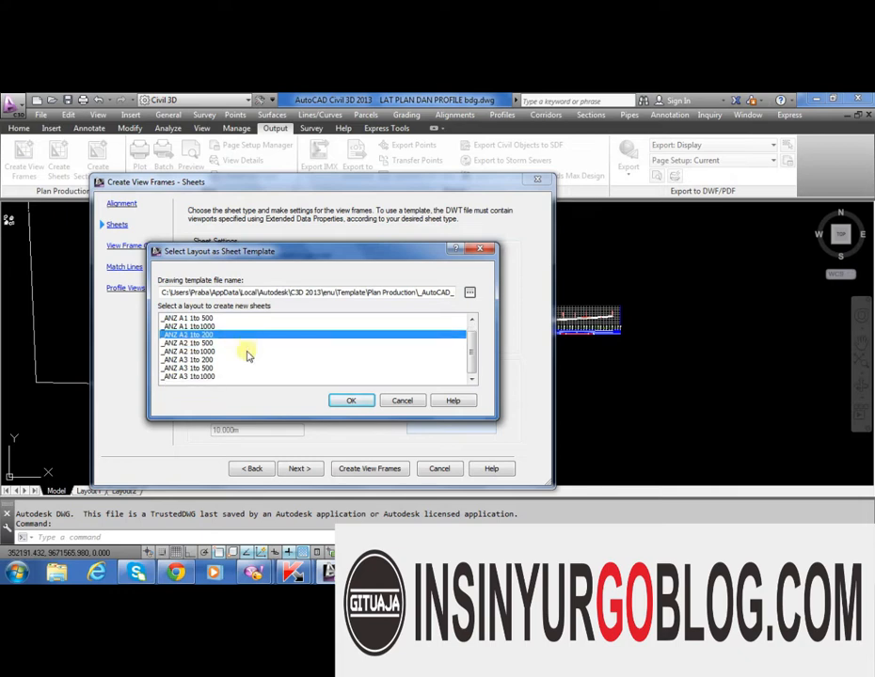
click(227, 361)
click(223, 368)
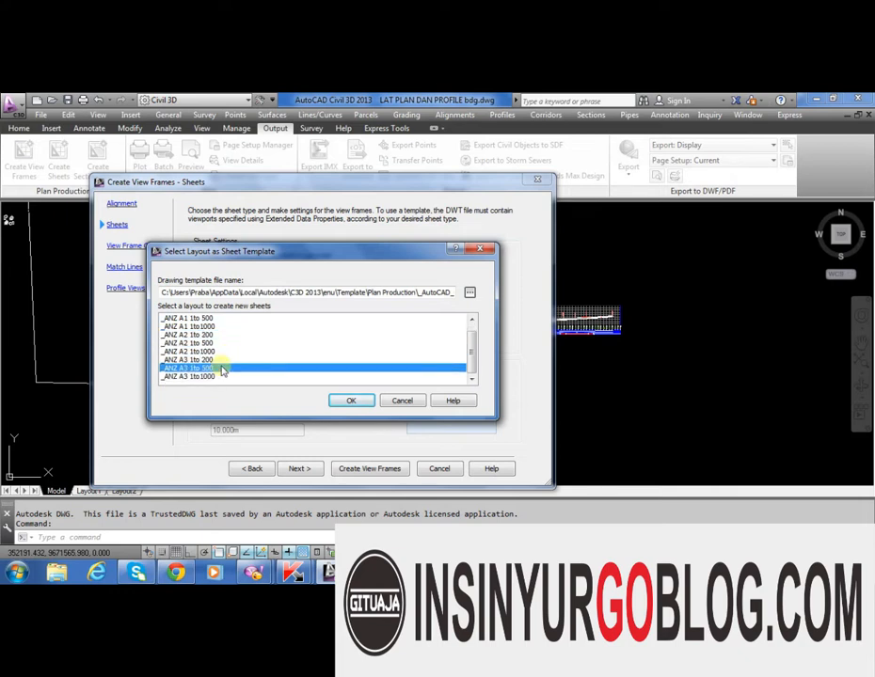
click(226, 360)
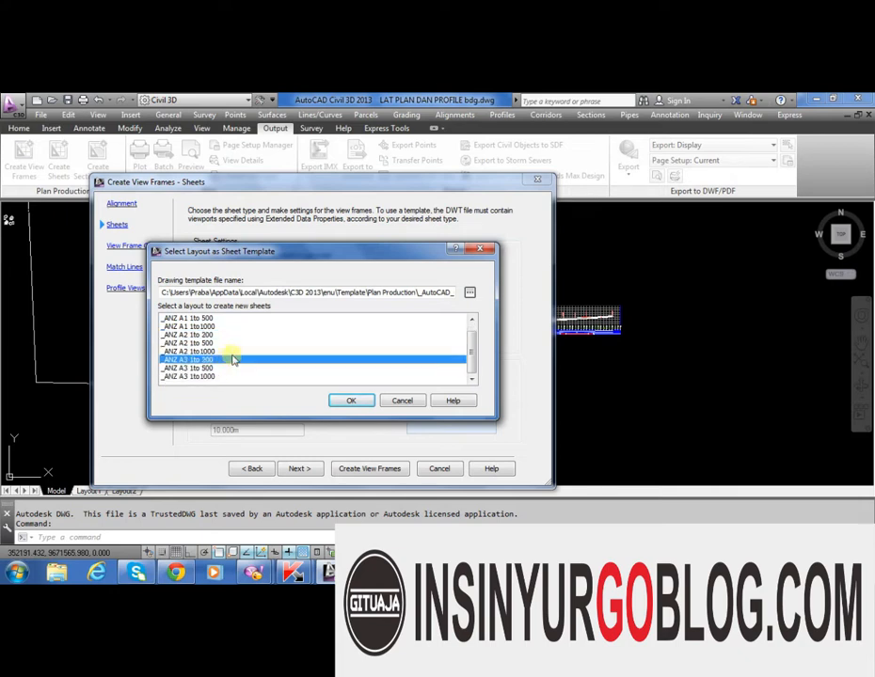
scroll(234, 360, up, 1)
click(217, 326)
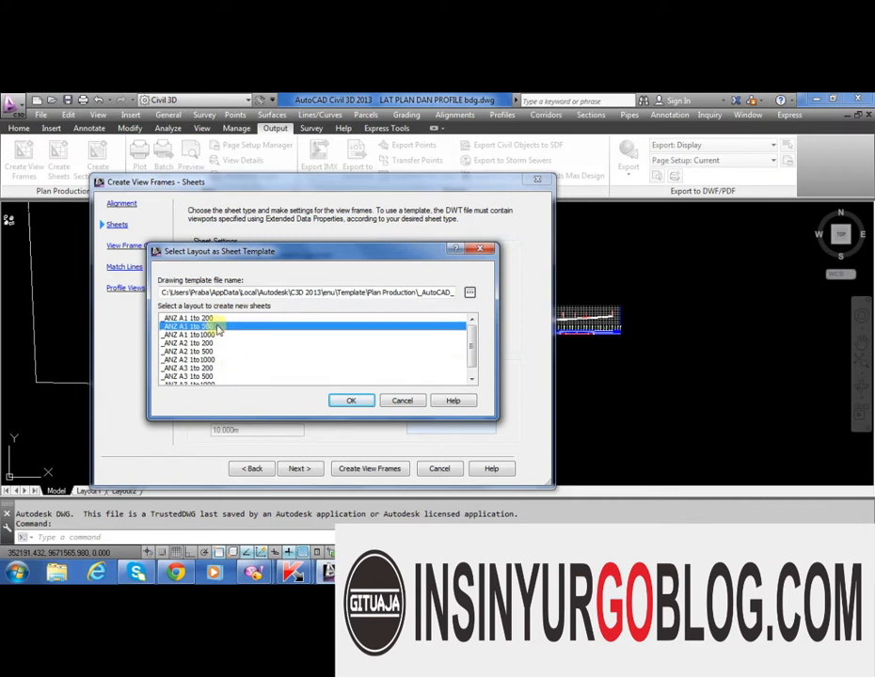
click(356, 401)
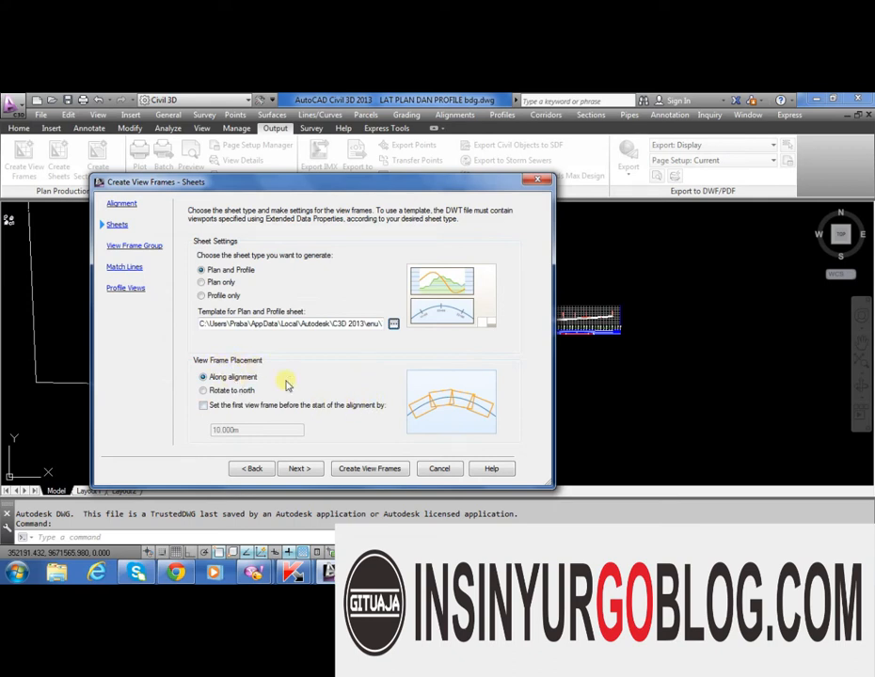
Compare the Rotate to north view frame placement with Along alignment, and set the placement to Along alignment
click(230, 389)
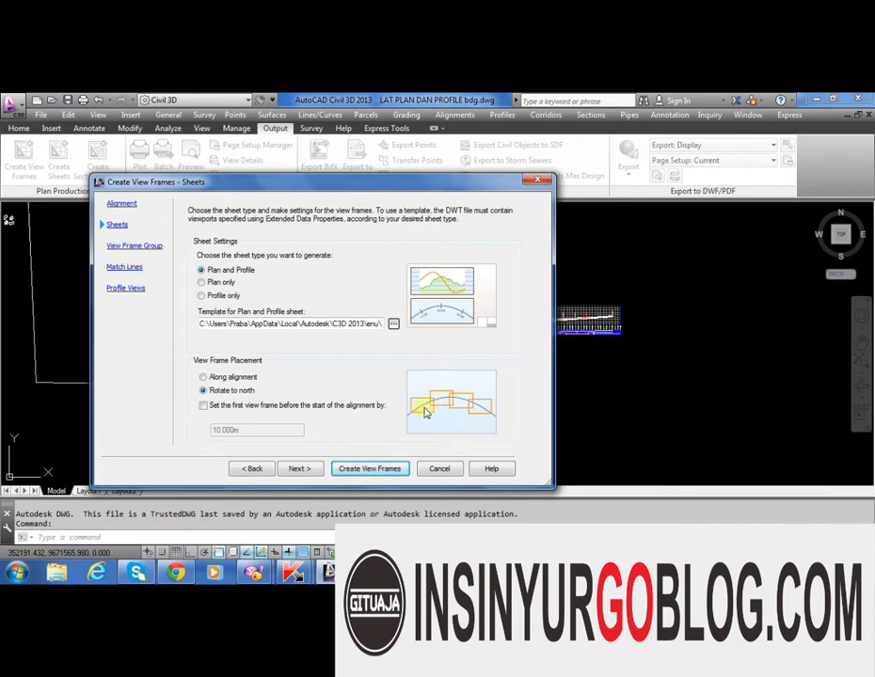
click(203, 377)
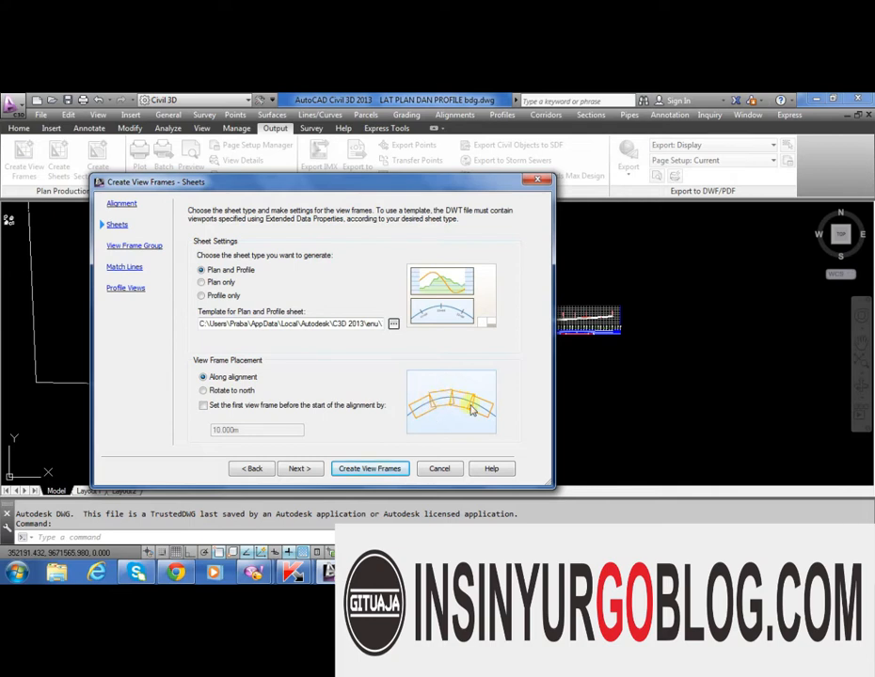
click(252, 390)
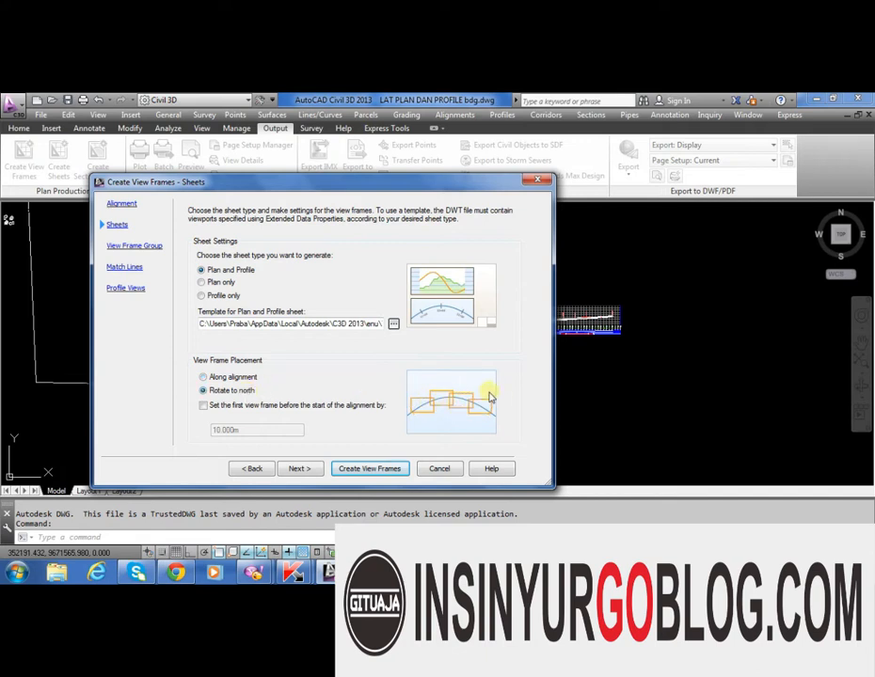
click(227, 377)
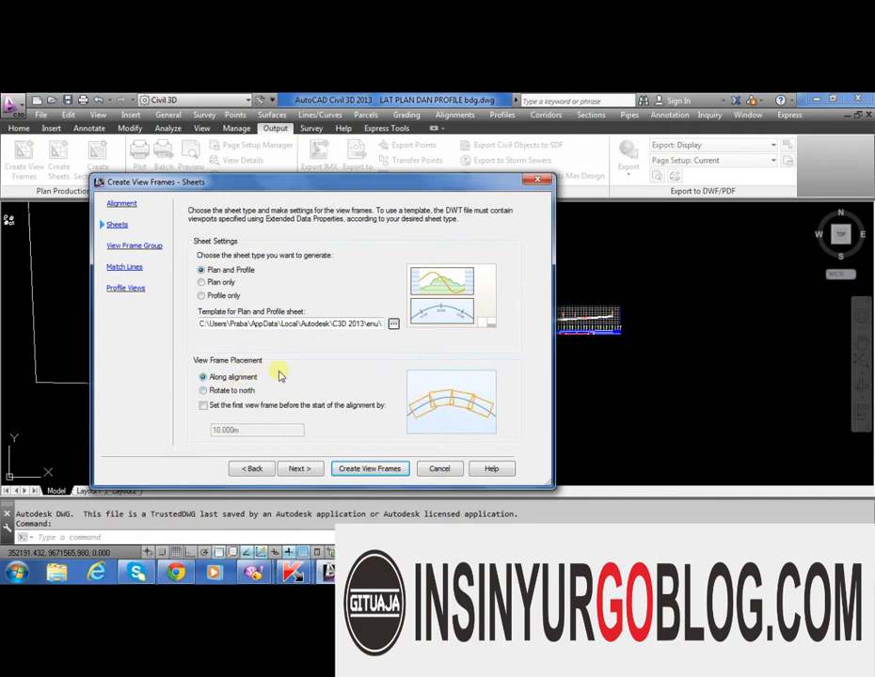
Accept the default view frame group settings and allow an additional 10 m for repositioning the match lines
click(299, 469)
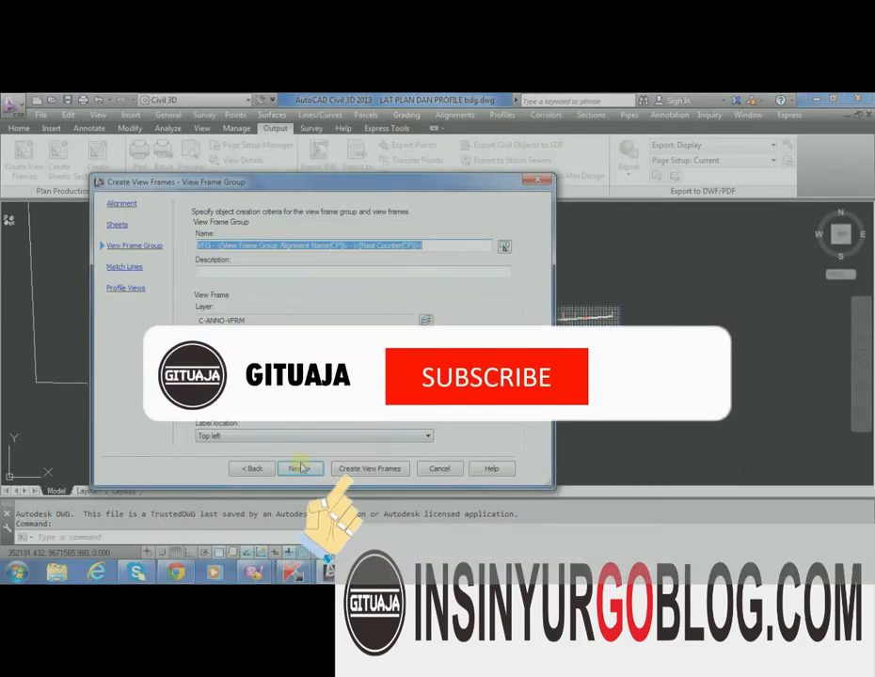
click(299, 470)
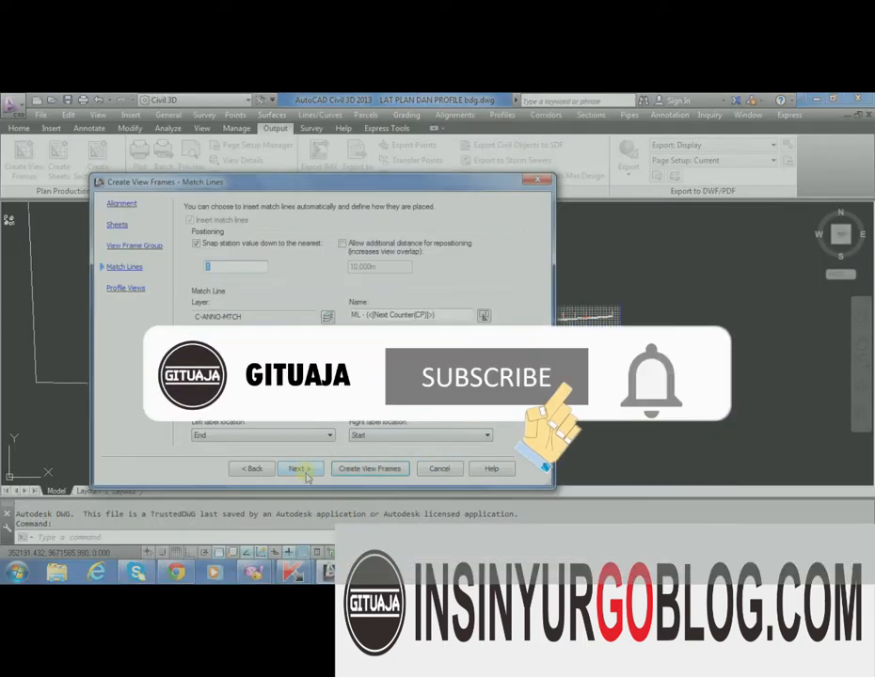
click(342, 245)
double_click(353, 266)
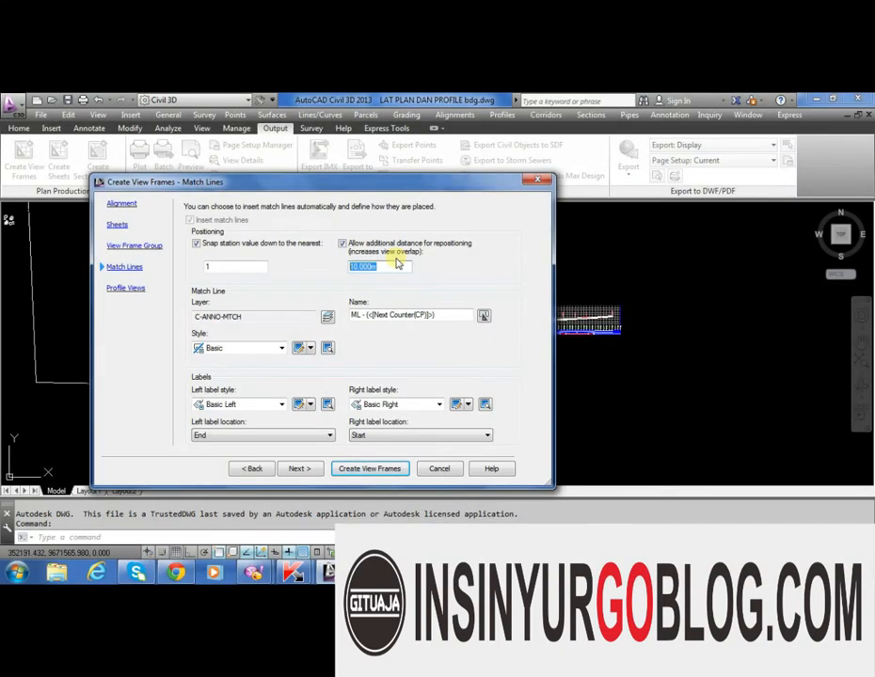
drag(384, 181, 639, 207)
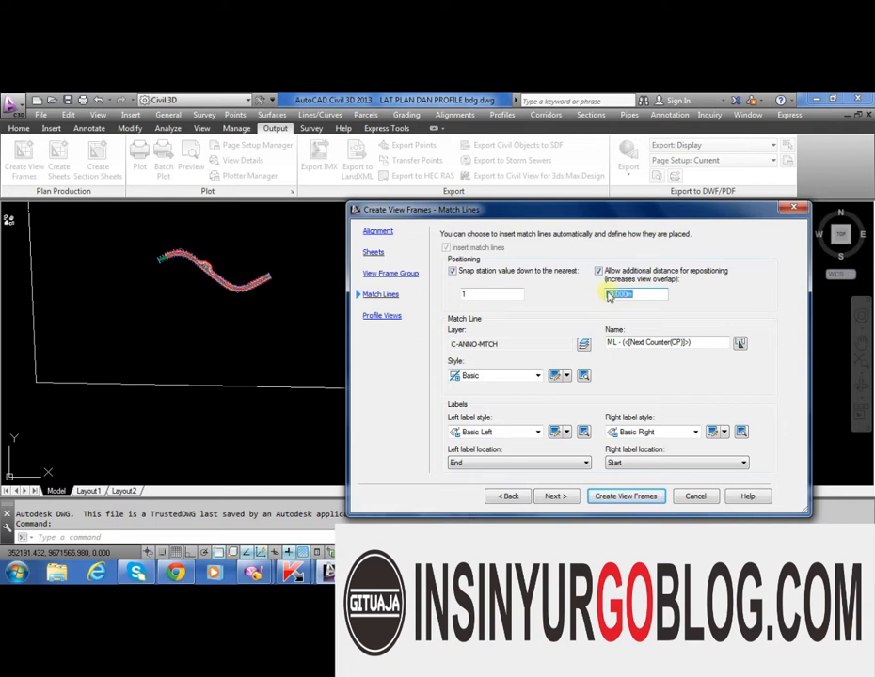
Accept the default profile view and band set styles and create the view frames along the alignment
click(555, 495)
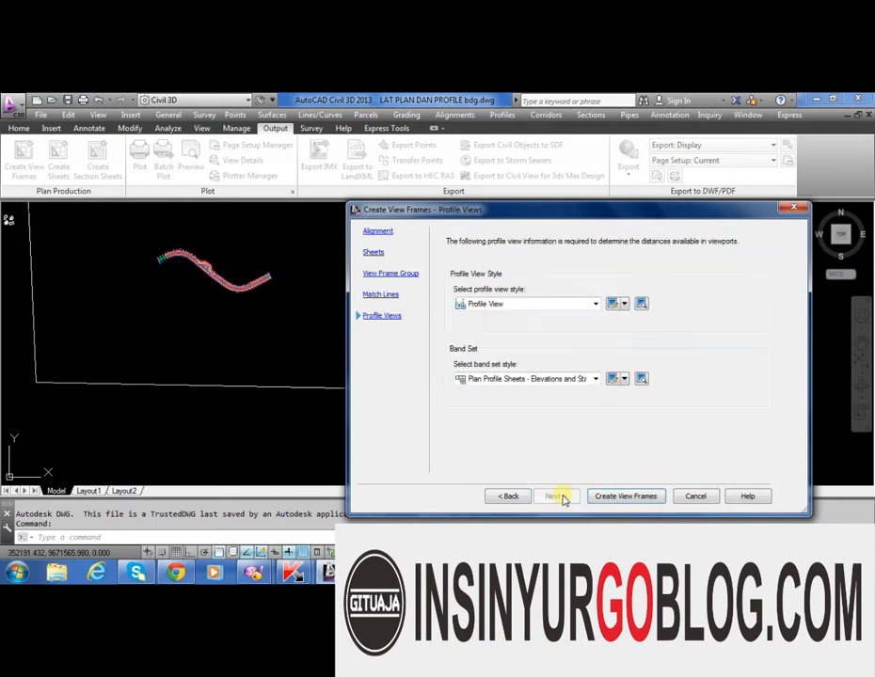
click(621, 495)
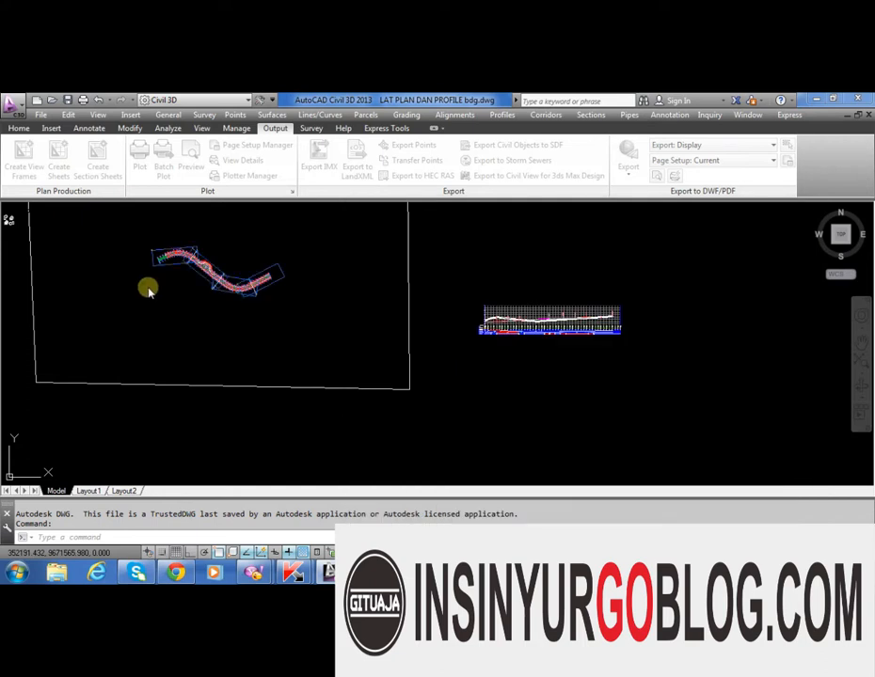
key(Return)
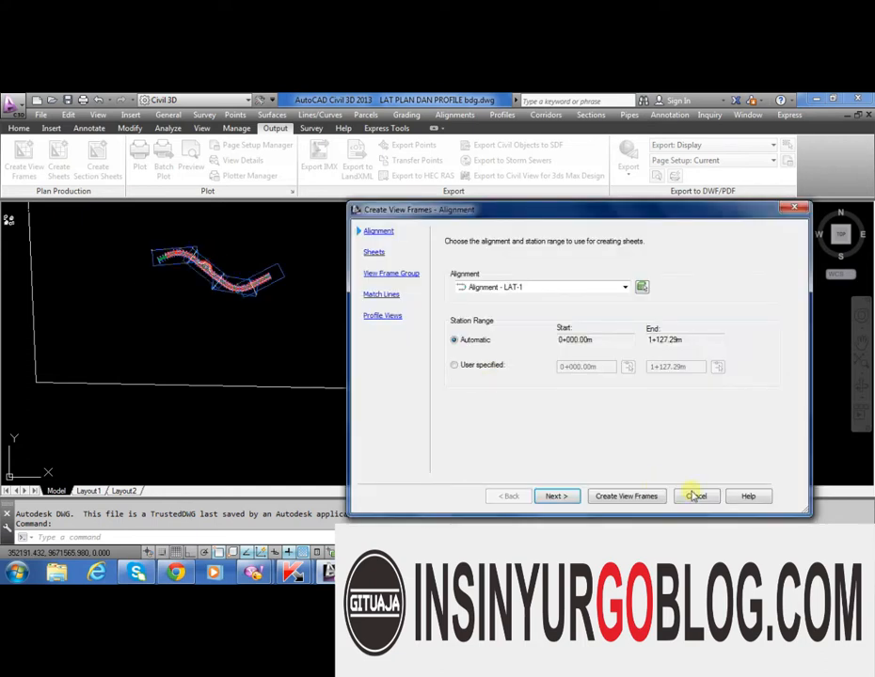
click(694, 496)
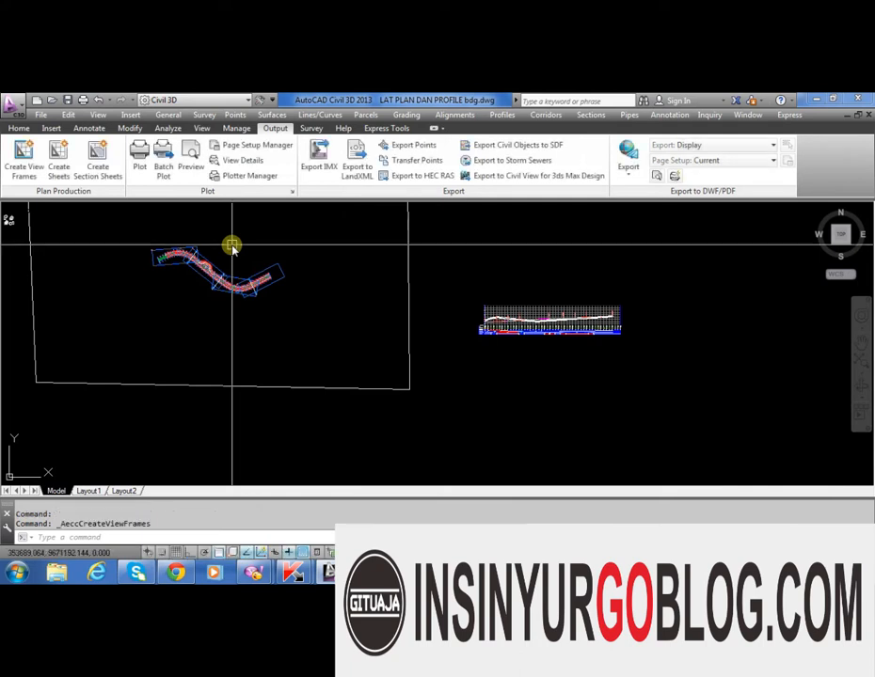
Examine the view frames along the road plan and the match line labels where neighbouring frames overlap
scroll(139, 230, up, 6)
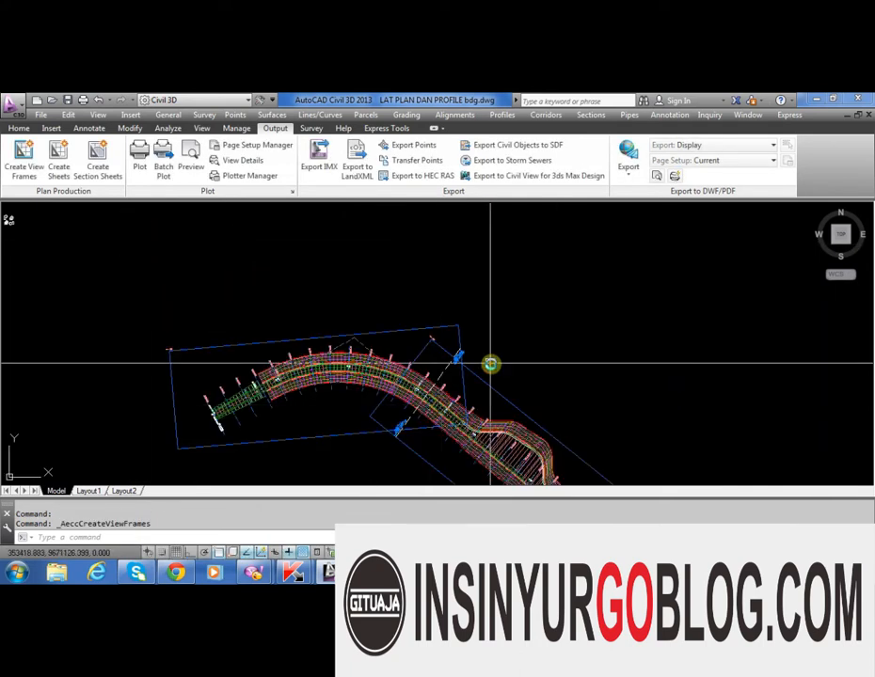
scroll(464, 410, up, 3)
scroll(246, 382, down, 3)
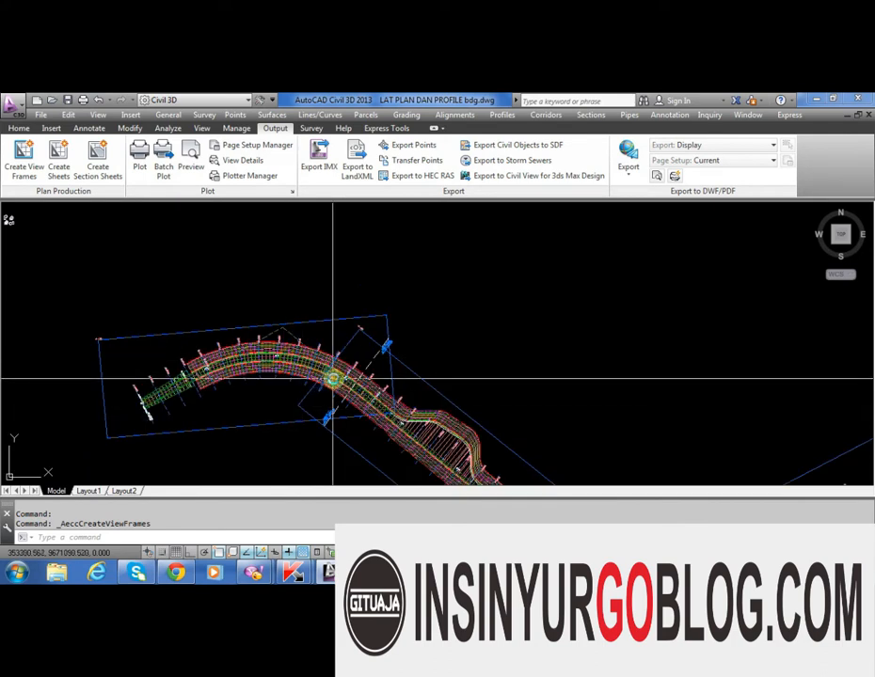
scroll(366, 360, up, 2)
scroll(470, 287, up, 8)
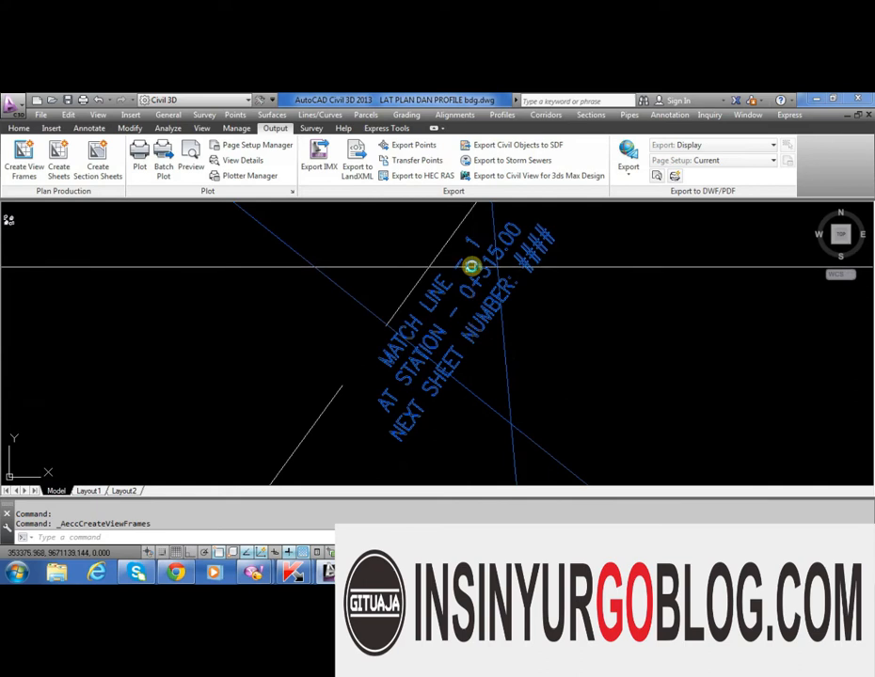
scroll(304, 242, down, 8)
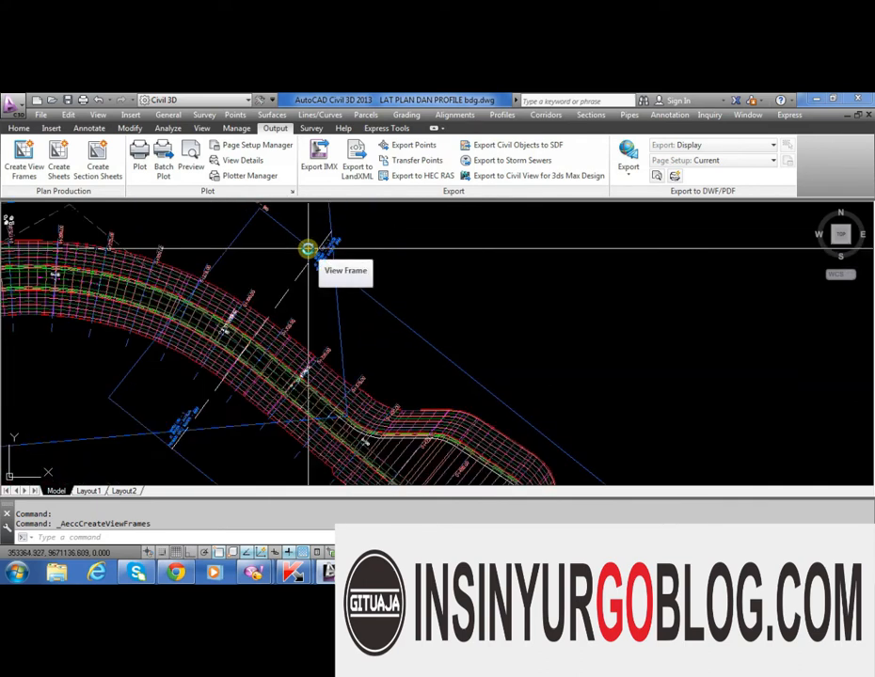
scroll(311, 268, down, 3)
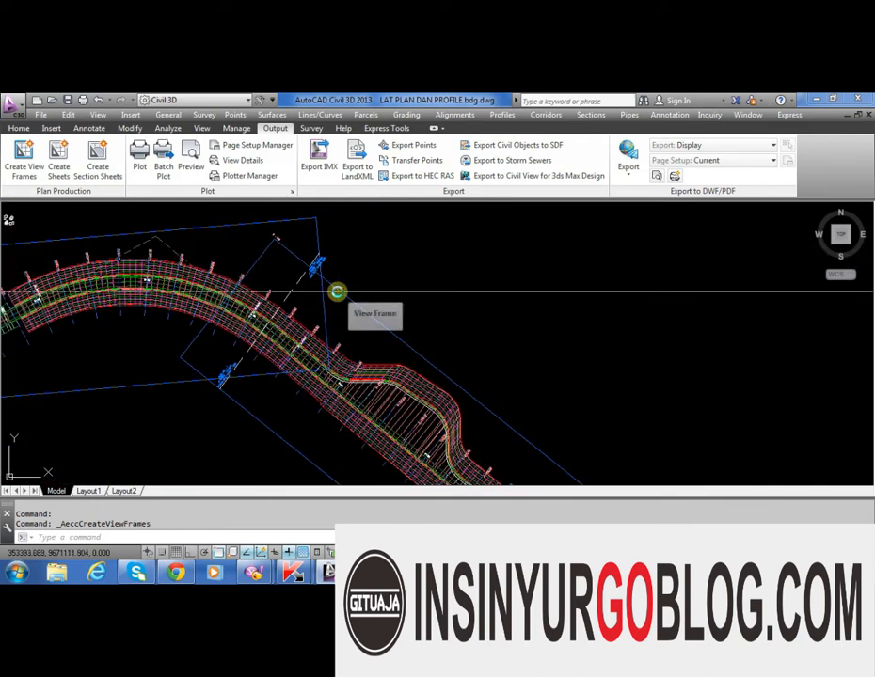
scroll(334, 287, down, 1)
scroll(398, 352, down, 2)
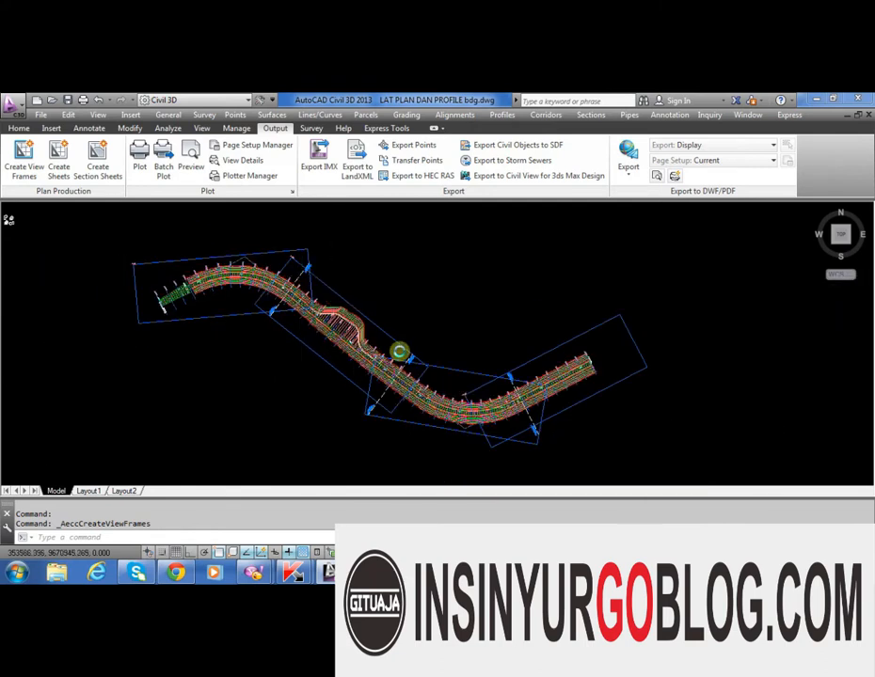
scroll(408, 363, up, 6)
scroll(408, 363, up, 4)
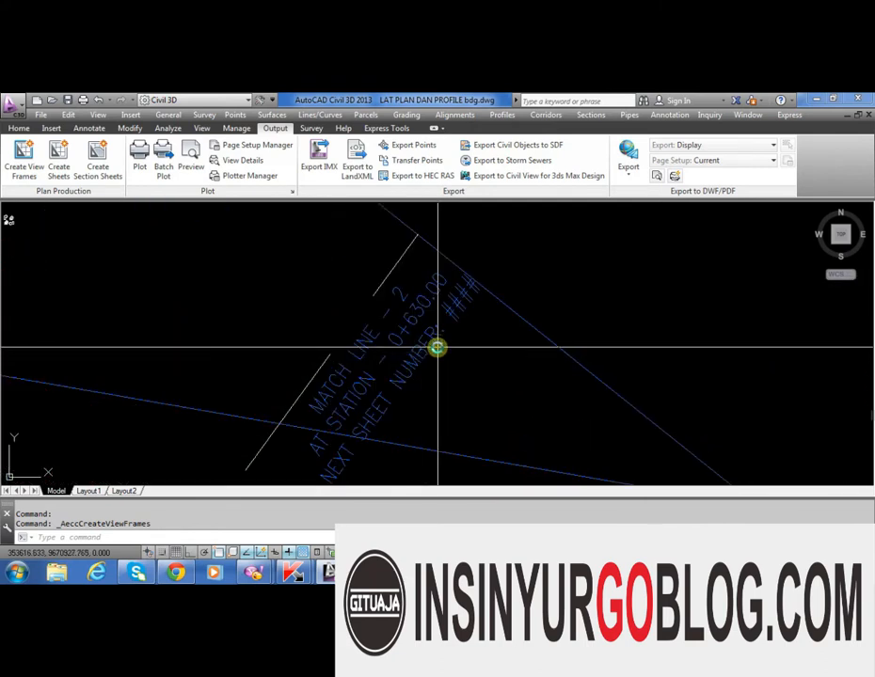
scroll(408, 341, down, 6)
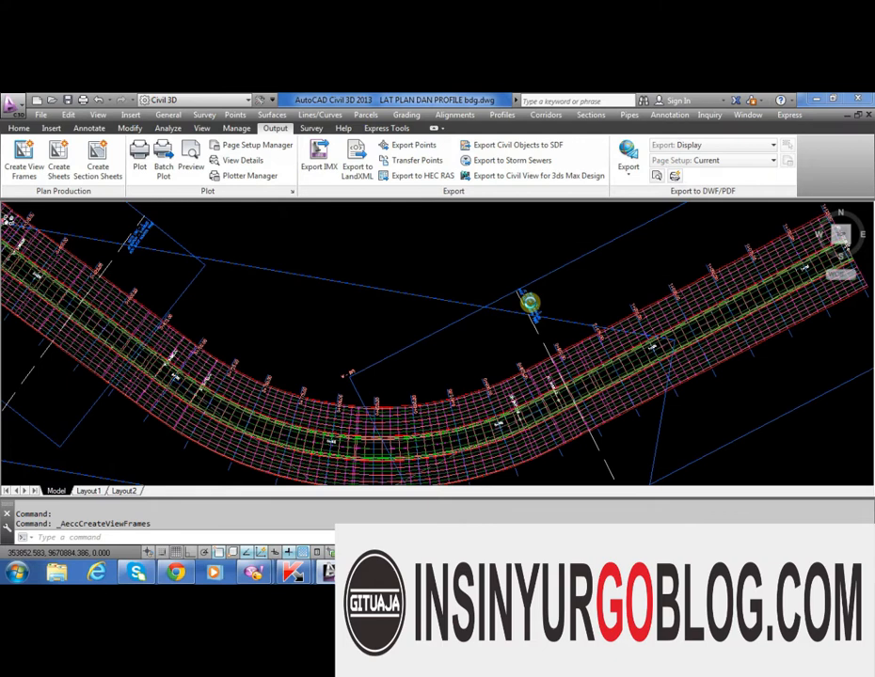
Examine the match lines at the frame overlaps, including the station on the match line 1 label
scroll(532, 303, up, 4)
scroll(434, 318, down, 8)
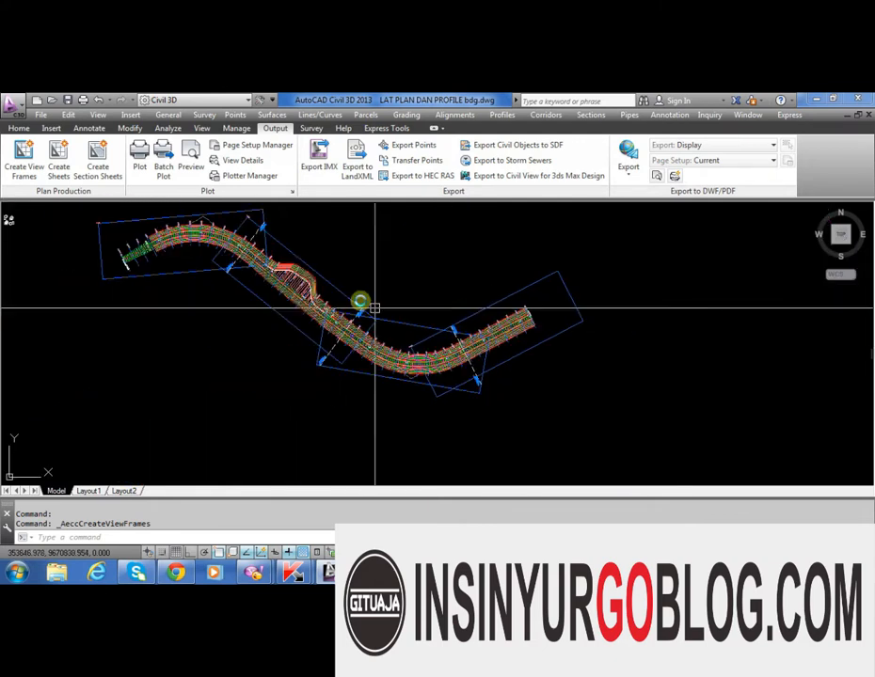
scroll(231, 224, up, 2)
scroll(231, 224, up, 3)
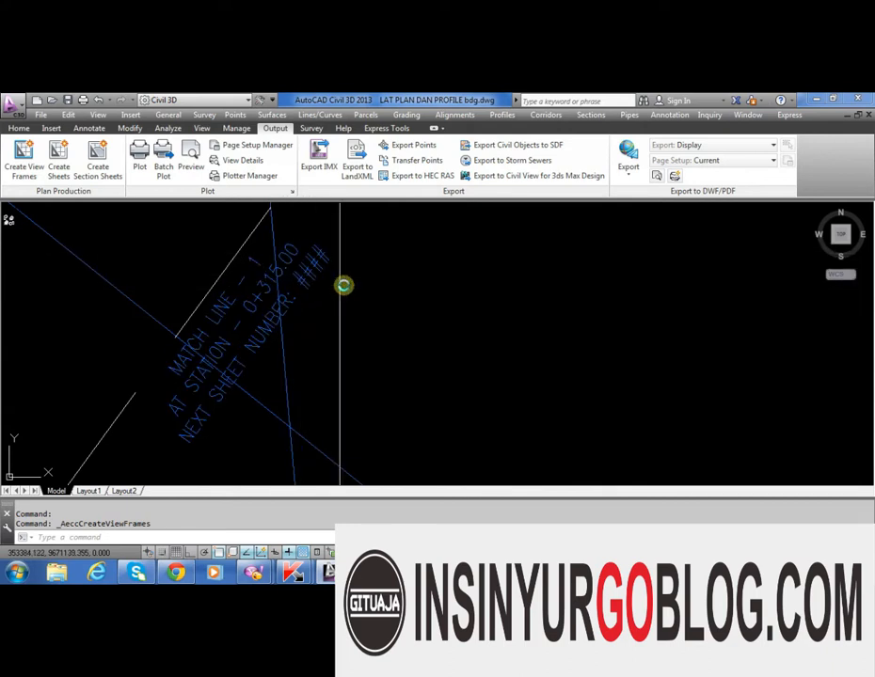
scroll(376, 285, down, 4)
scroll(378, 285, down, 4)
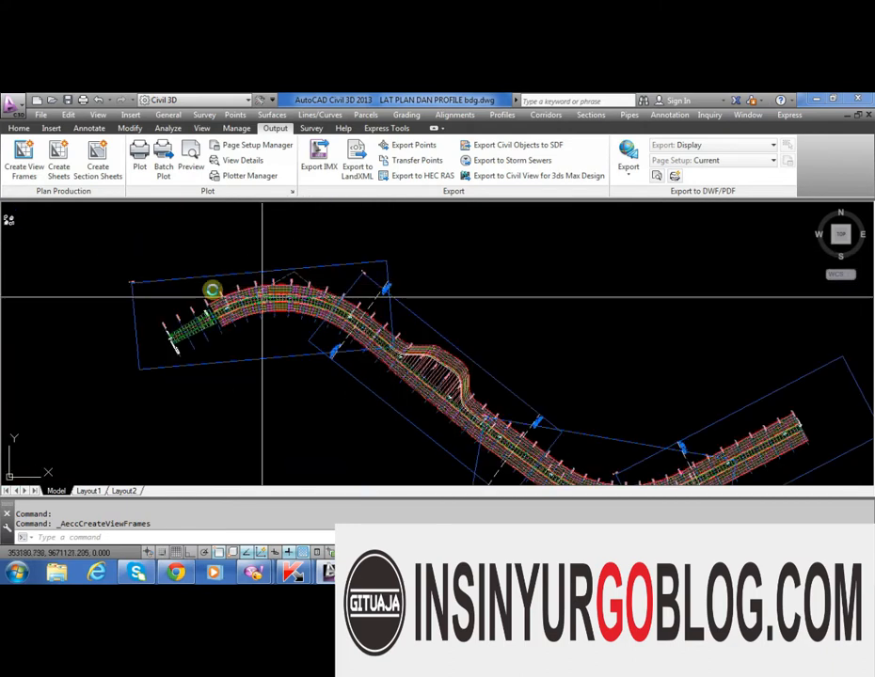
Delete the view frame group VFG - Alignment - LAT-1 - (3) from the drawing and close the Toolspace
click(17, 128)
click(30, 174)
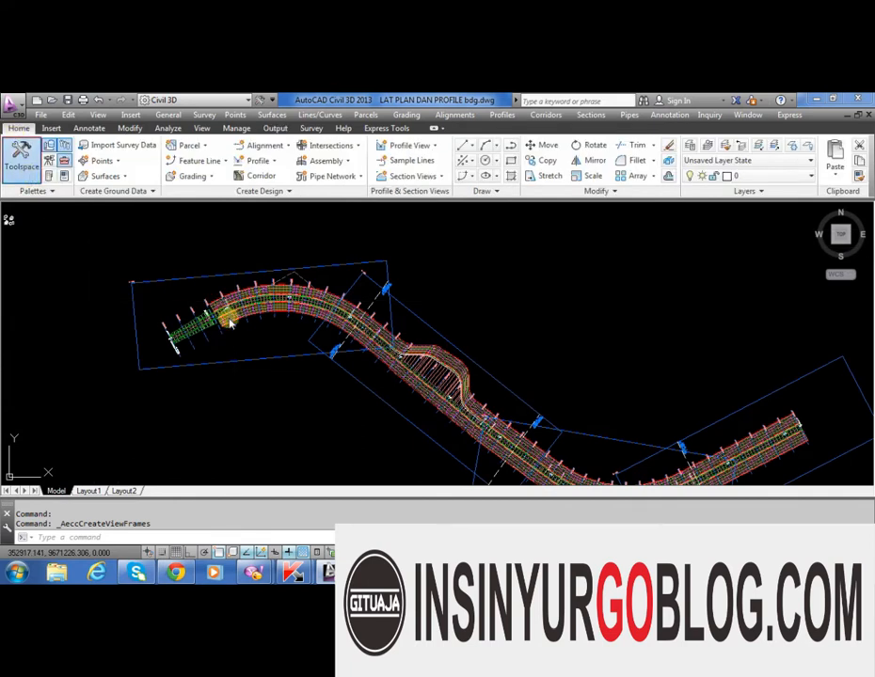
scroll(205, 348, down, 1)
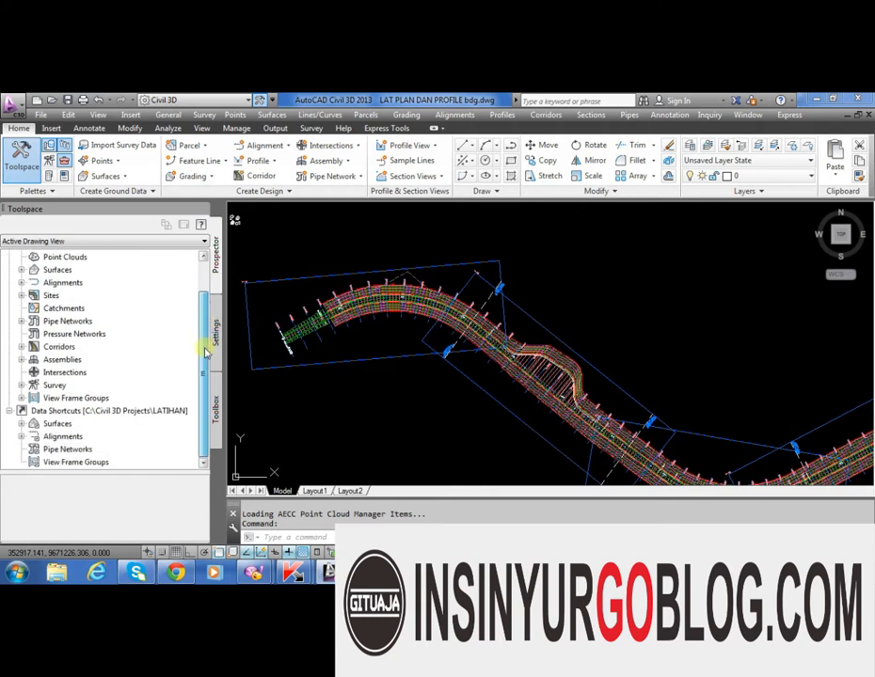
click(22, 398)
click(69, 410)
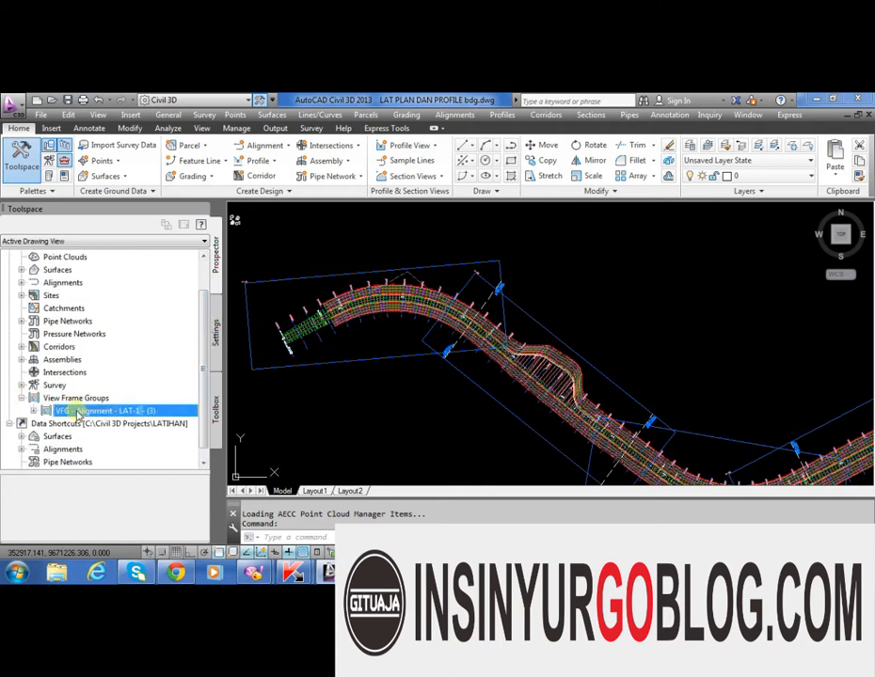
right_click(92, 412)
click(140, 472)
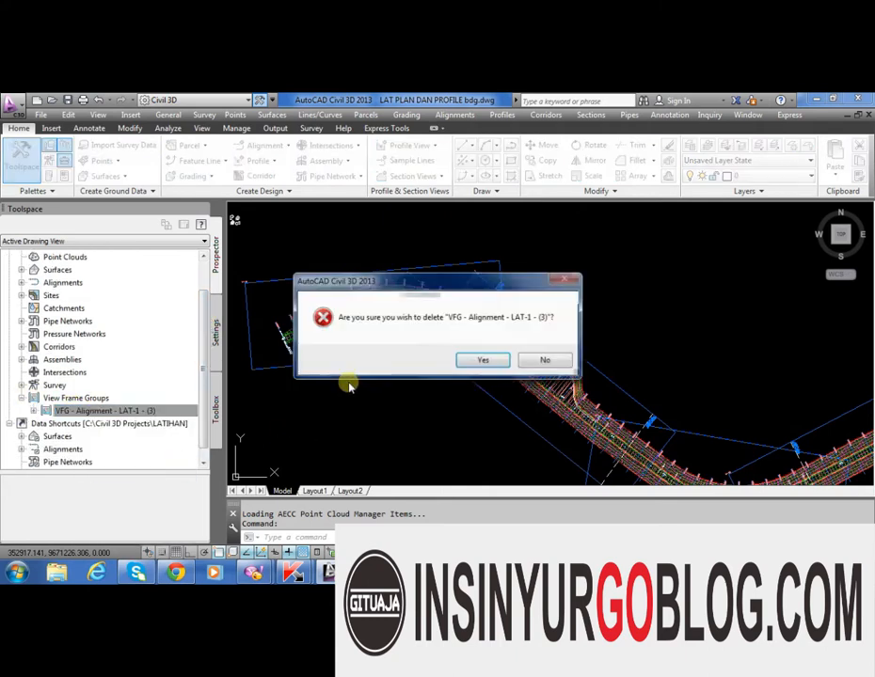
click(472, 361)
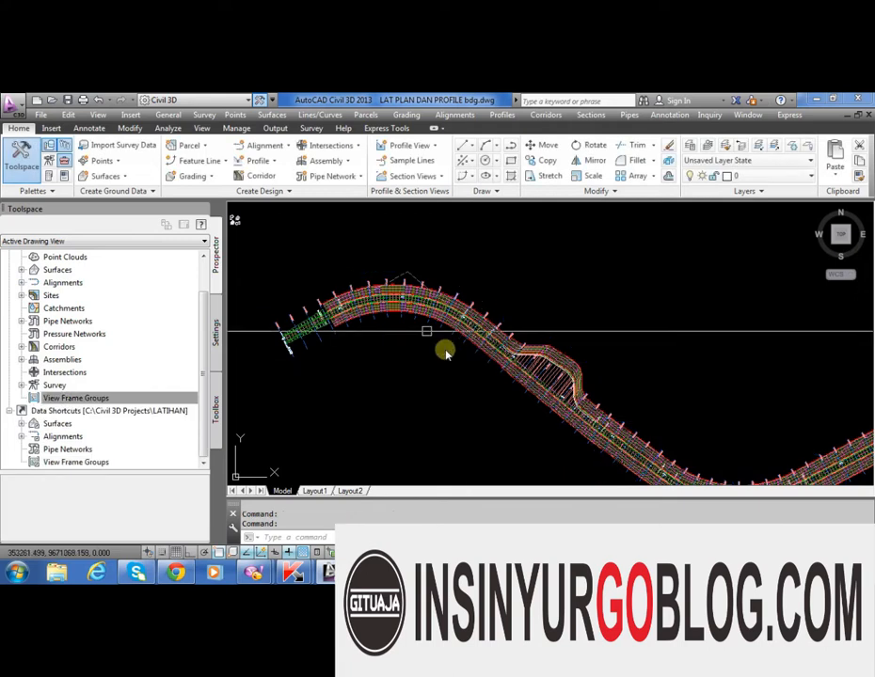
click(202, 209)
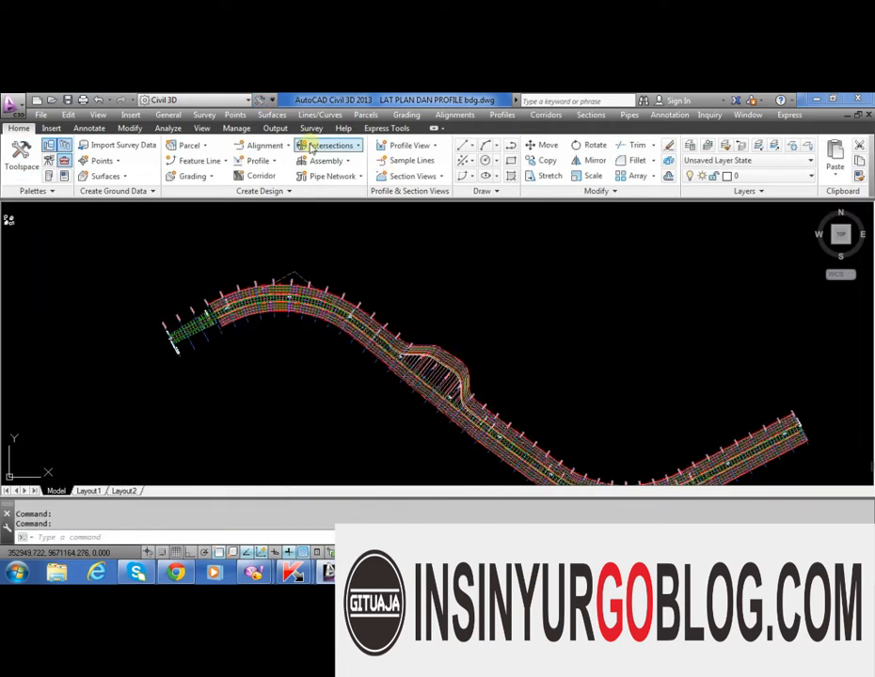
Set up new plan and profile view frames for Alignment - LAT-1 with the _ANZ A1 1to 500 layout, keeping the view frame group defaults
click(275, 128)
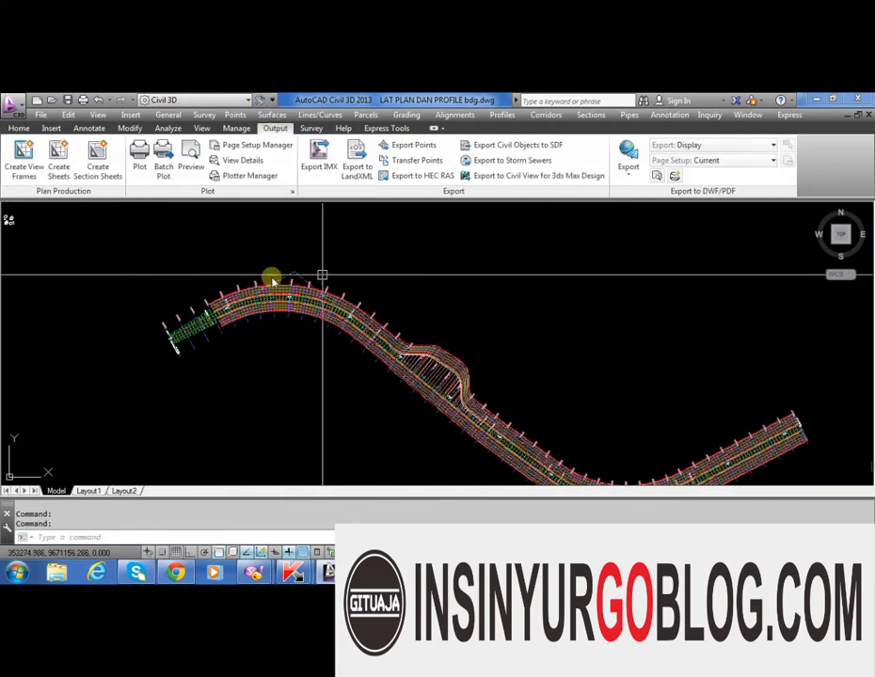
click(23, 158)
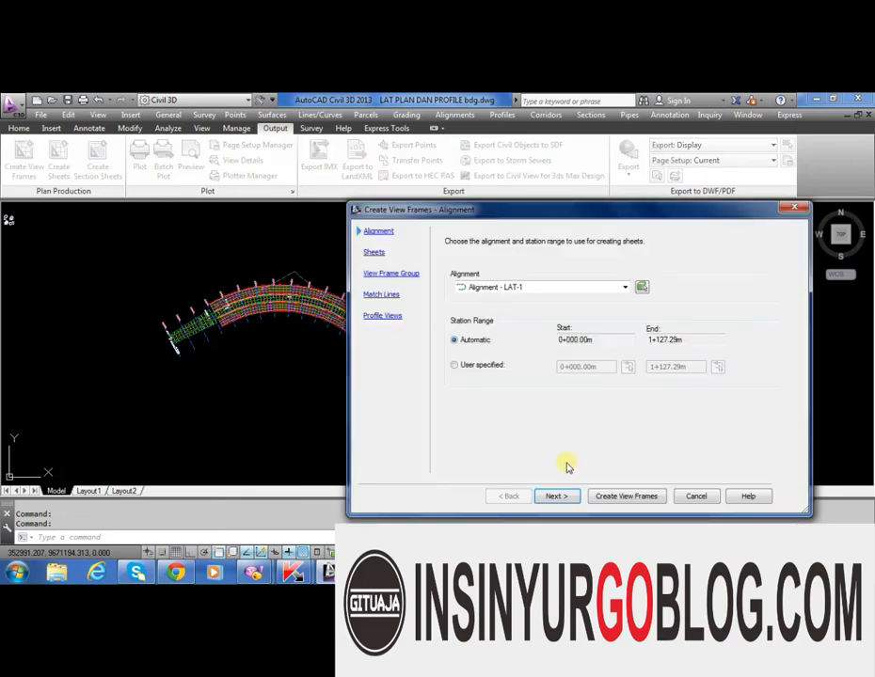
click(562, 500)
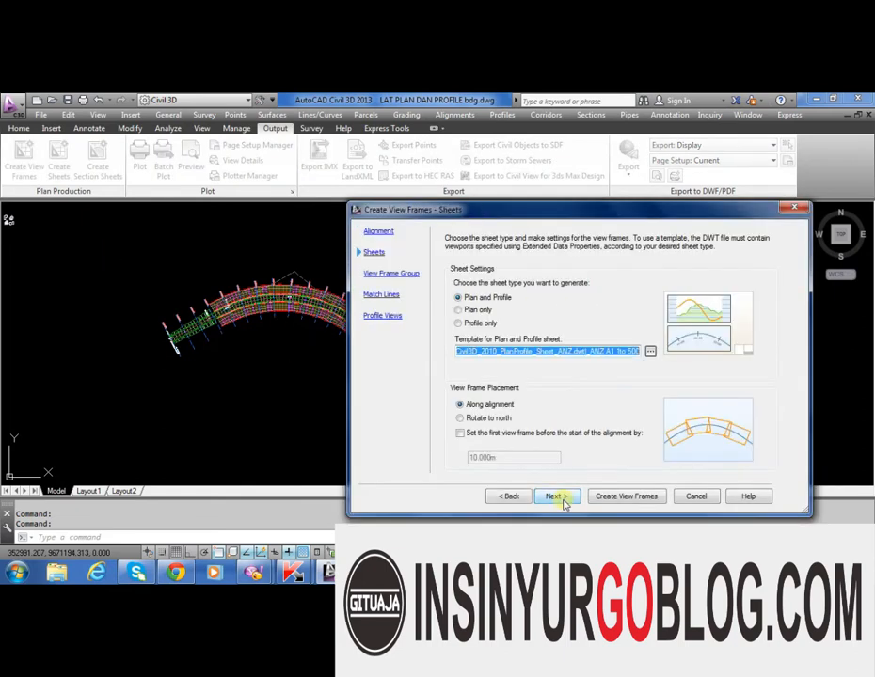
click(650, 350)
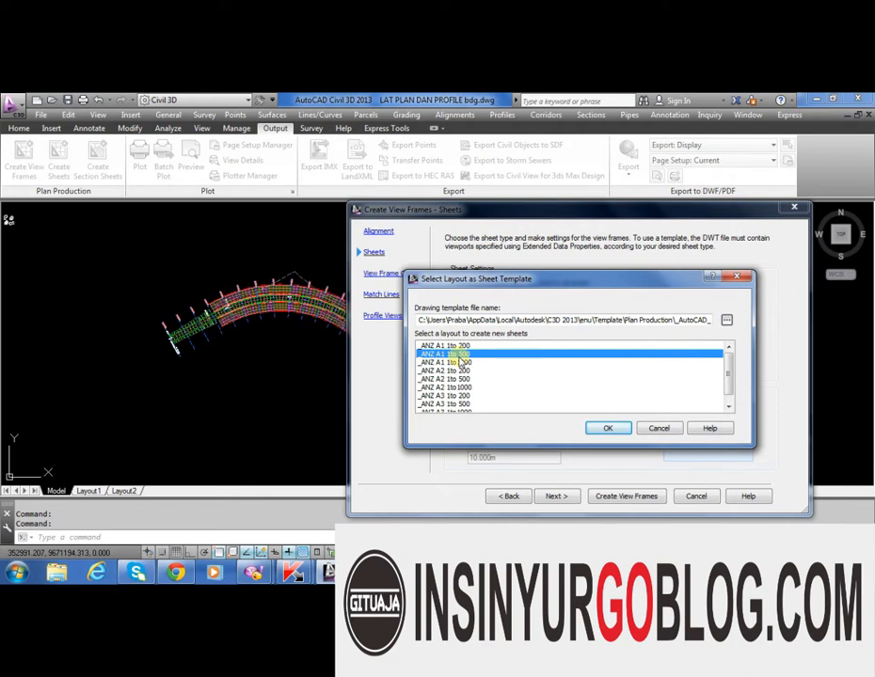
click(611, 431)
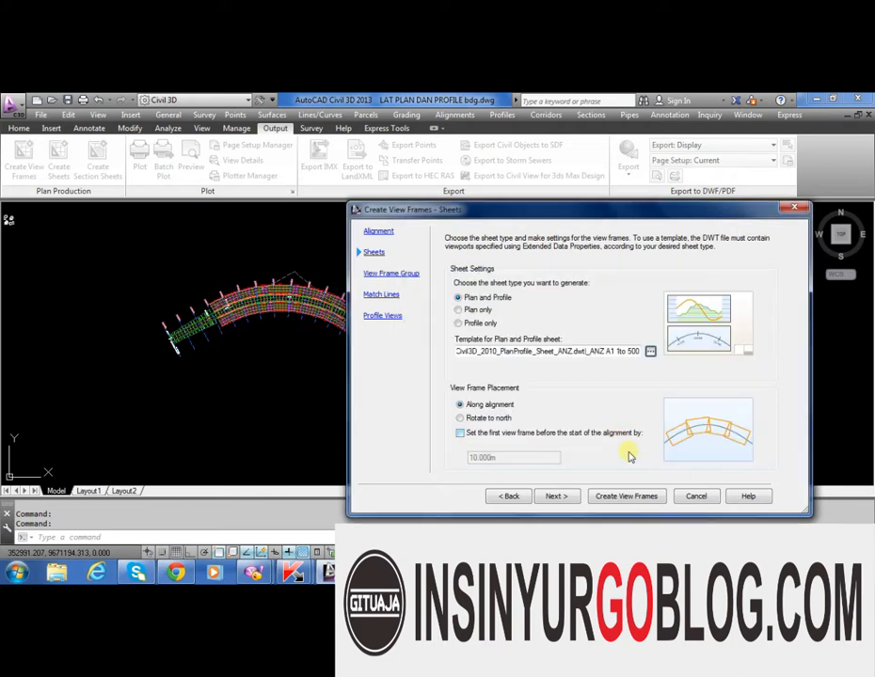
click(572, 500)
click(554, 497)
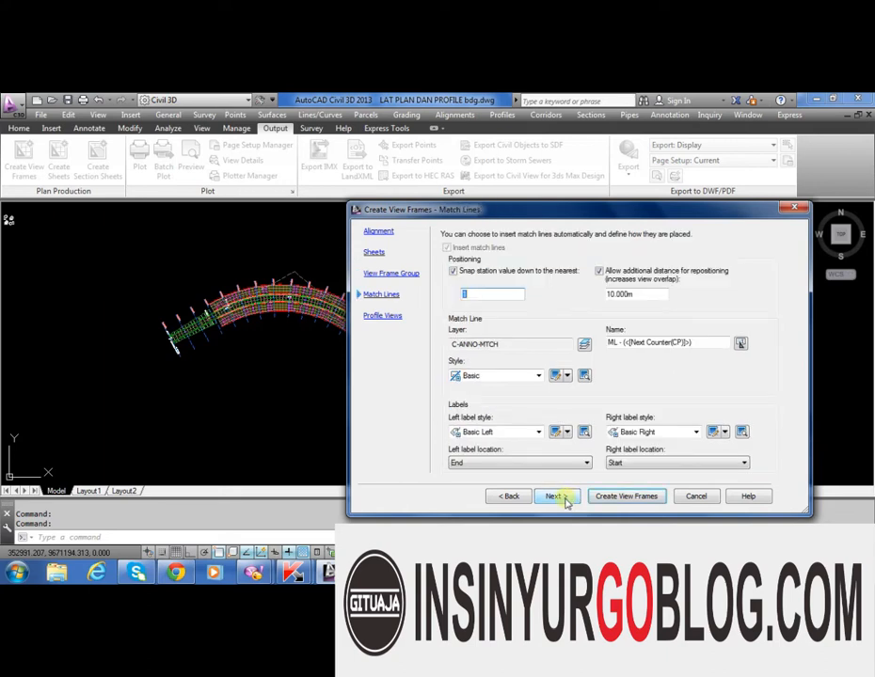
Set the additional distance for repositioning match lines to 15 m and create the view frames with the default profile view settings
drag(659, 294, 601, 293)
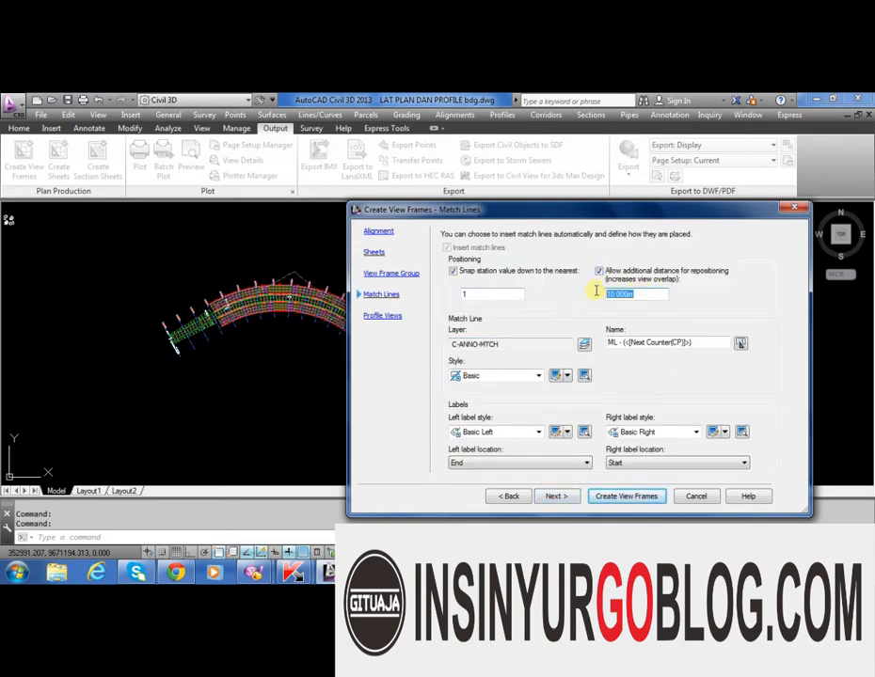
text(1)
click(557, 496)
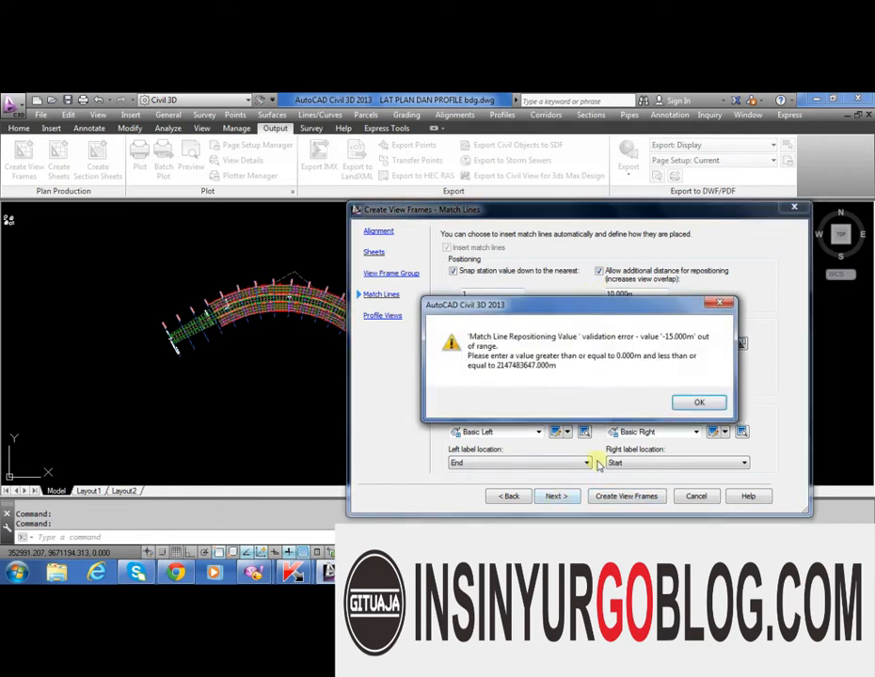
click(644, 402)
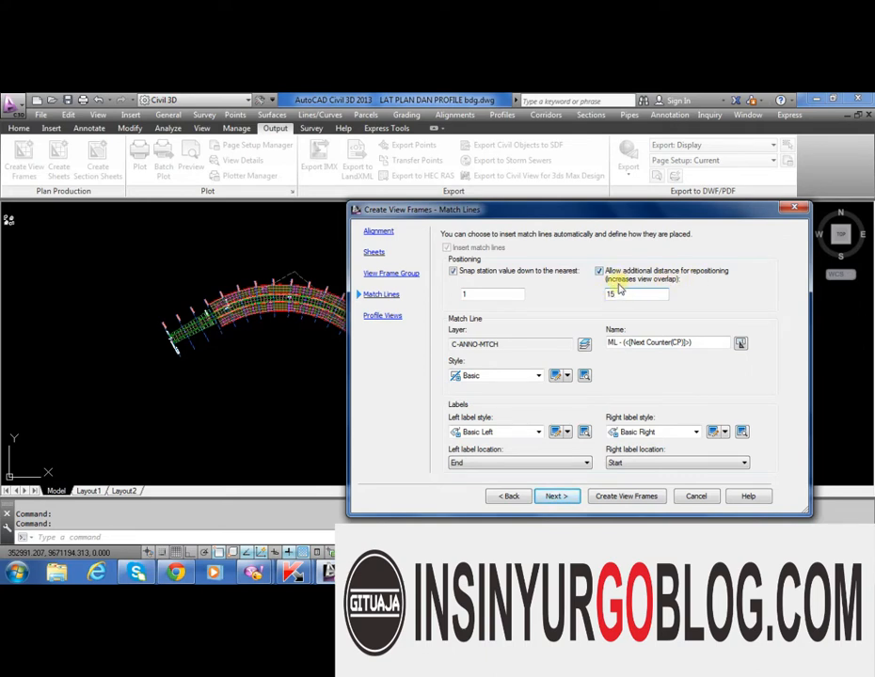
click(556, 496)
click(595, 496)
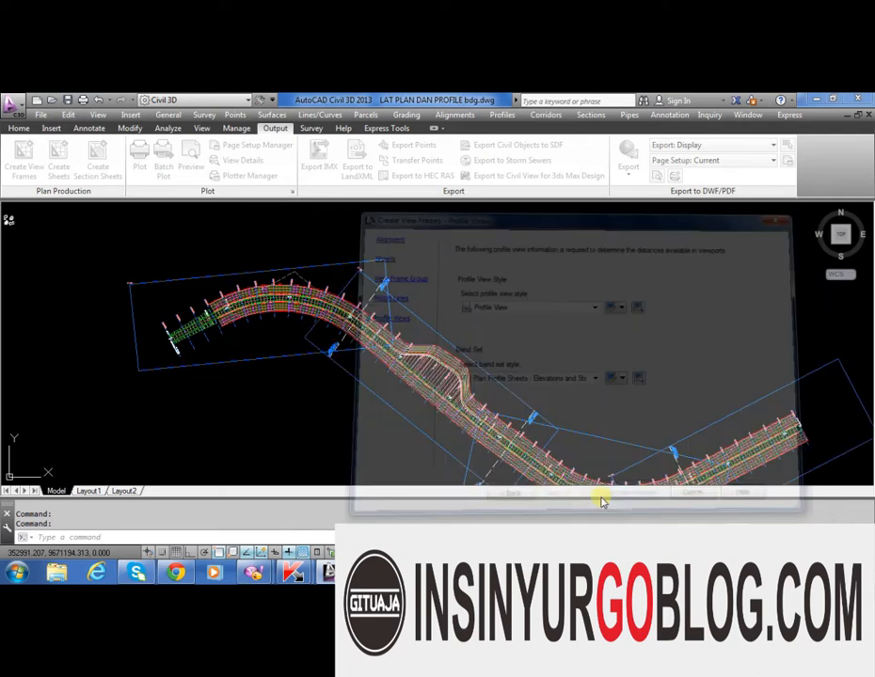
Examine the labels and stations of match lines 1 and 2 and the overlap between the new view frames
scroll(390, 283, up, 5)
scroll(381, 258, up, 2)
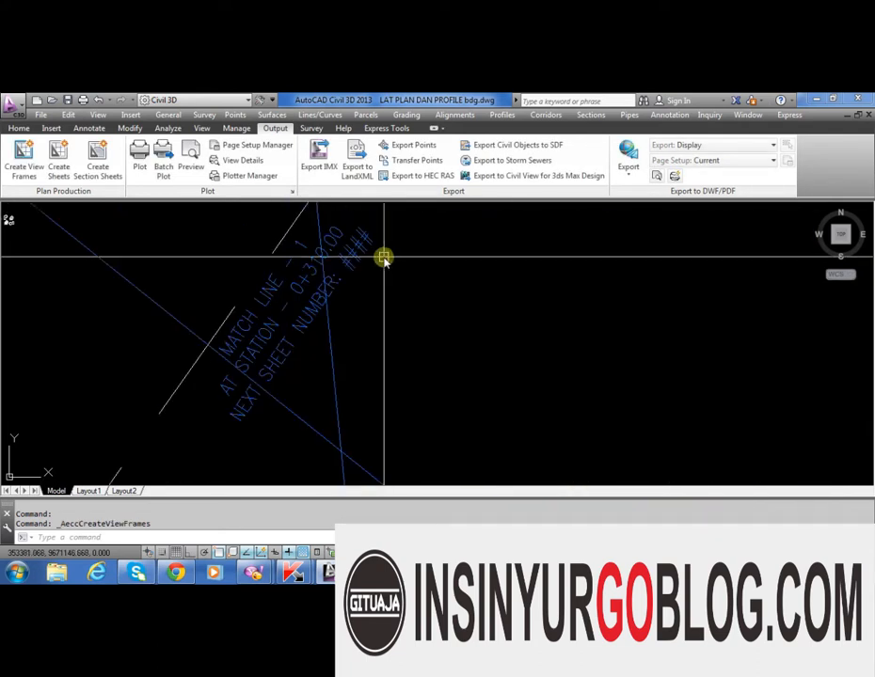
scroll(385, 256, down, 3)
scroll(336, 231, up, 4)
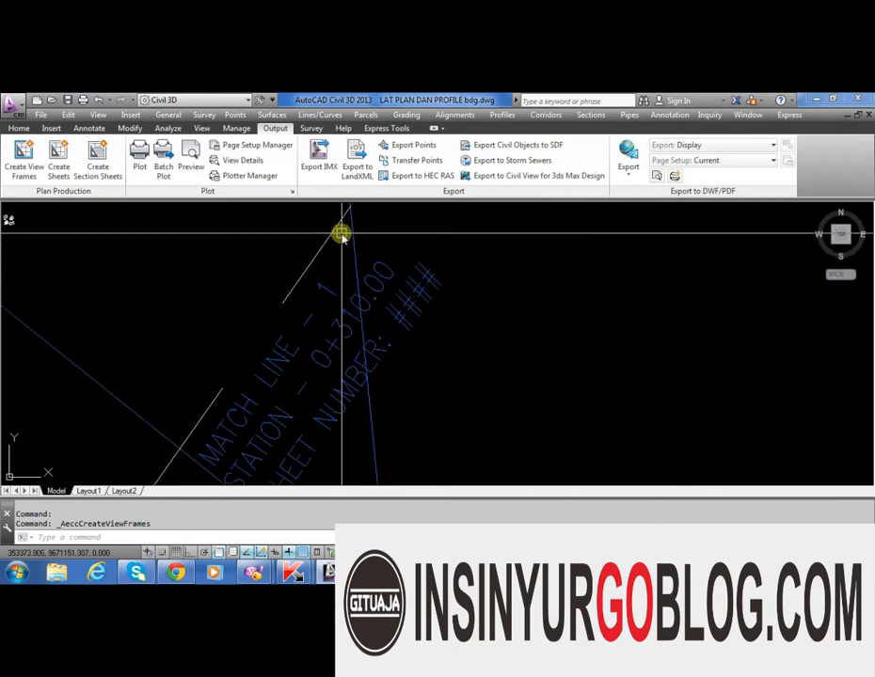
scroll(313, 225, down, 4)
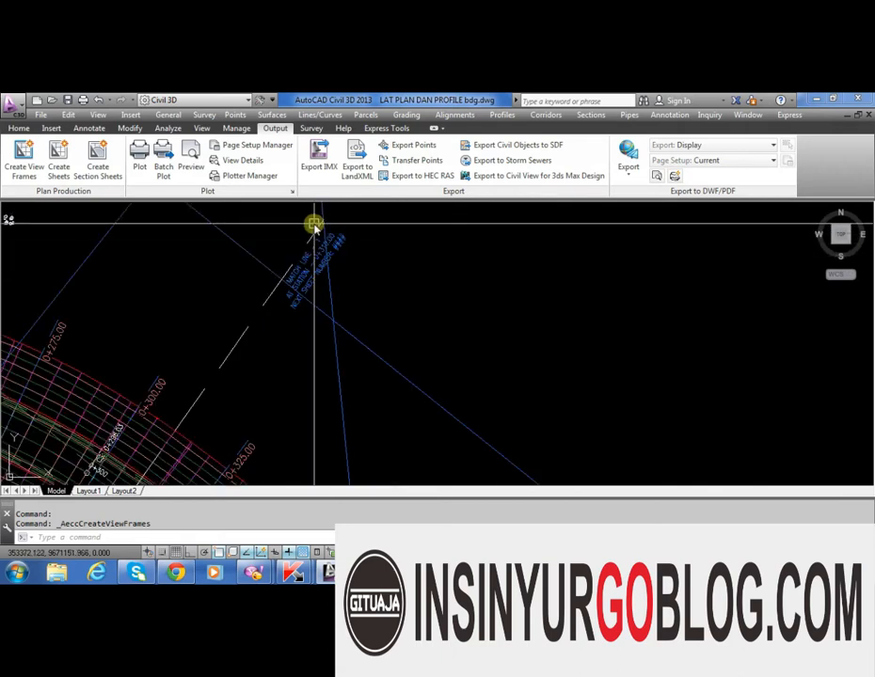
scroll(357, 225, down, 5)
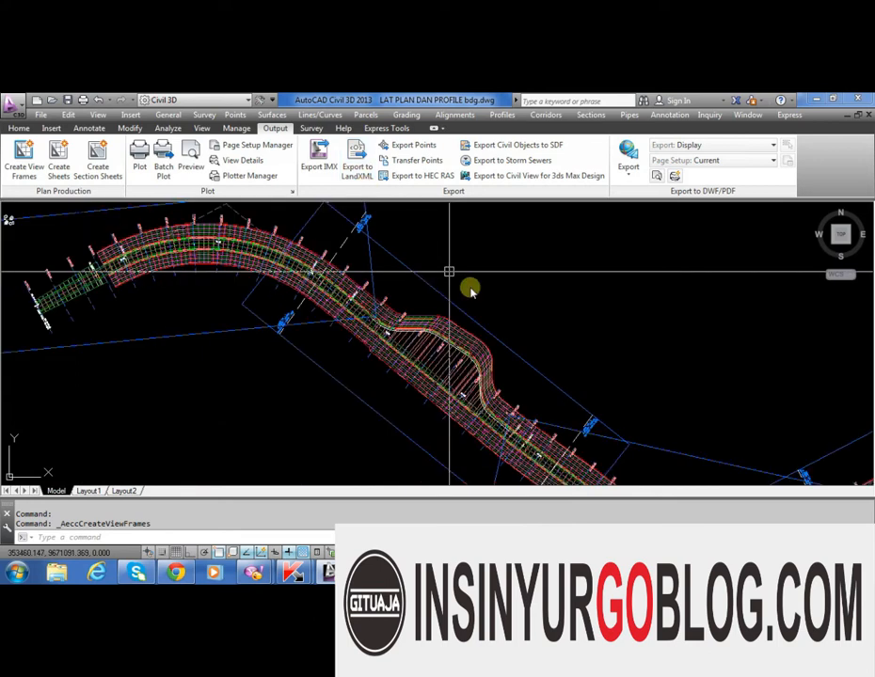
scroll(586, 420, up, 3)
scroll(552, 285, up, 3)
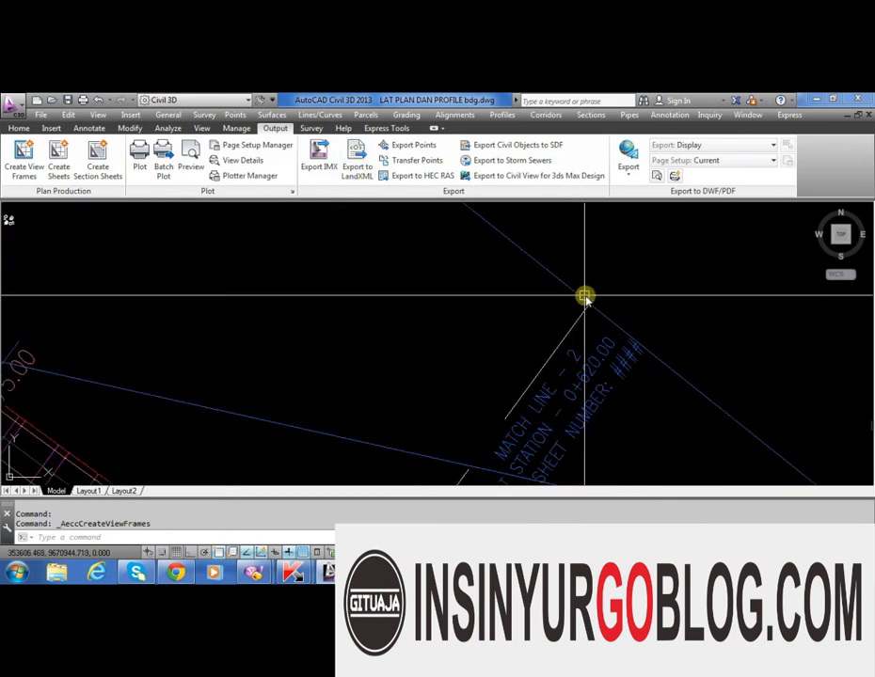
scroll(591, 315, down, 5)
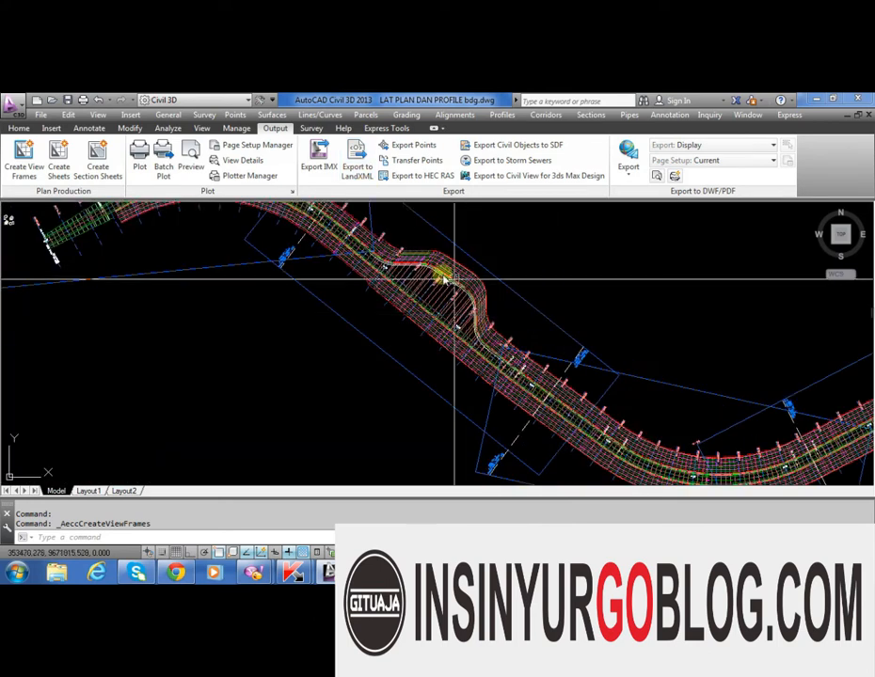
scroll(446, 280, down, 2)
scroll(410, 250, up, 4)
scroll(503, 284, down, 2)
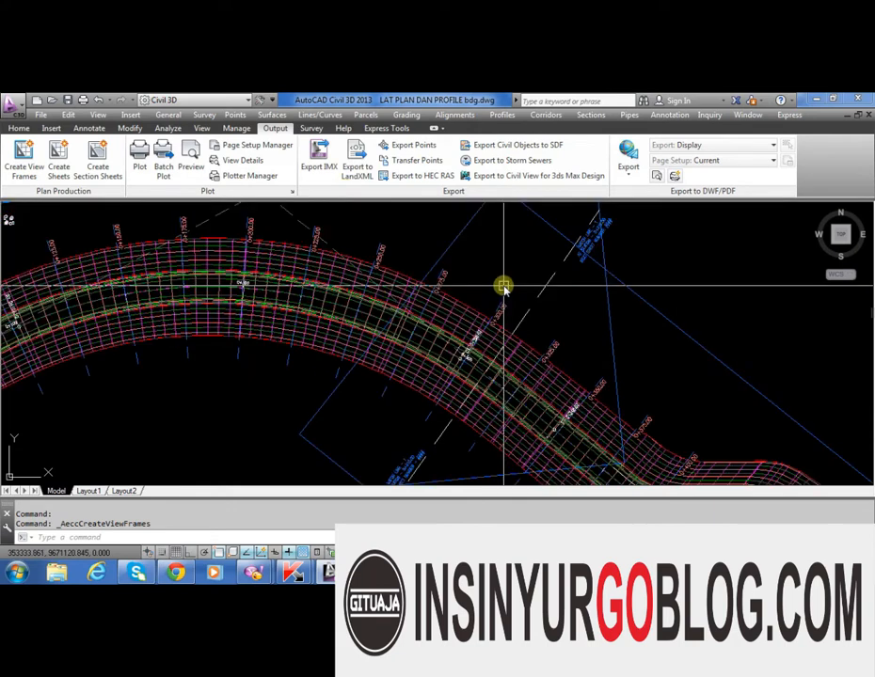
scroll(503, 285, down, 4)
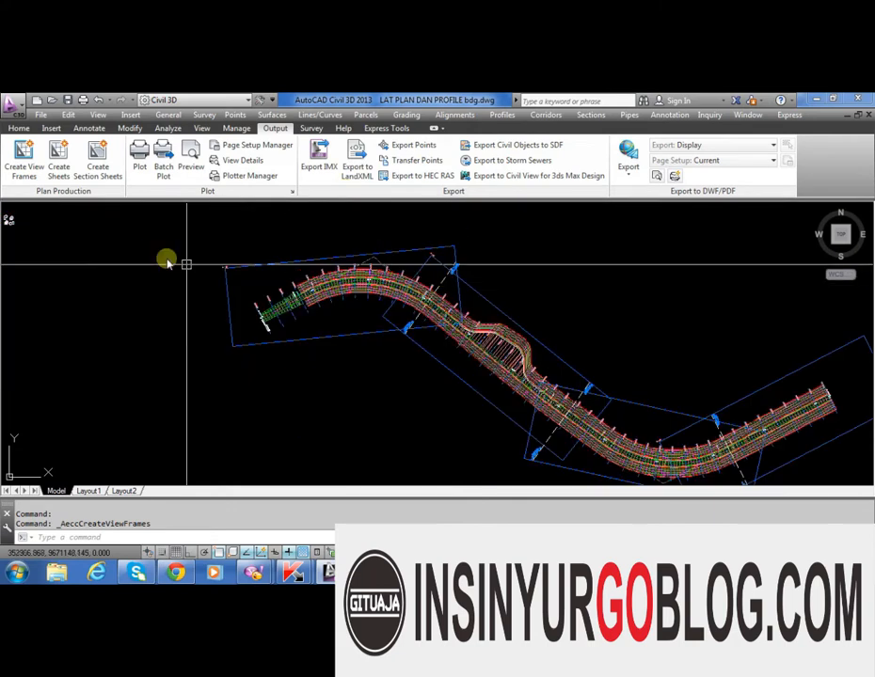
Delete the view frame group VFG - Alignment - LAT-1 - (4) through the Toolspace
click(19, 178)
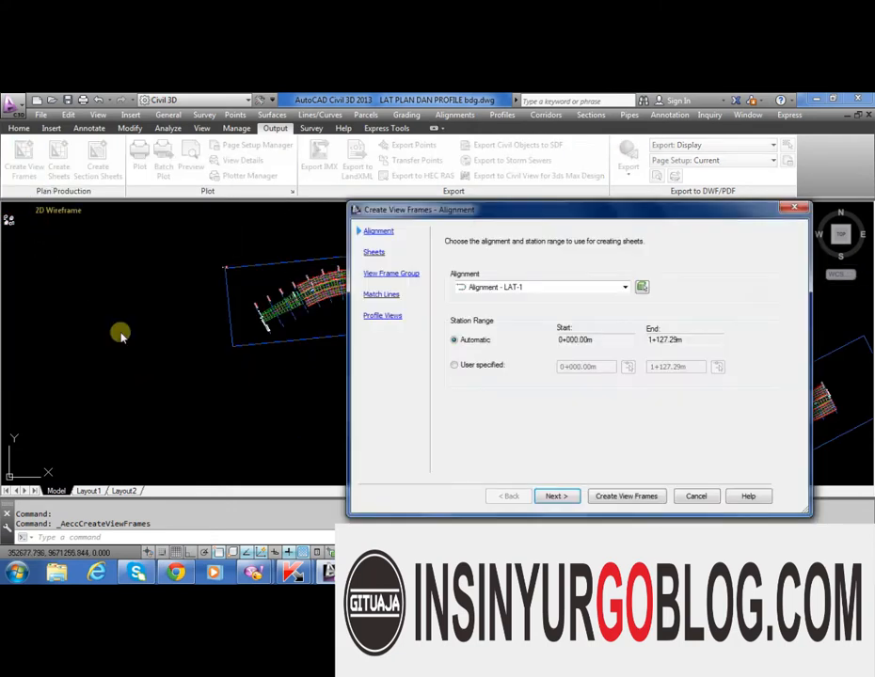
key(Escape)
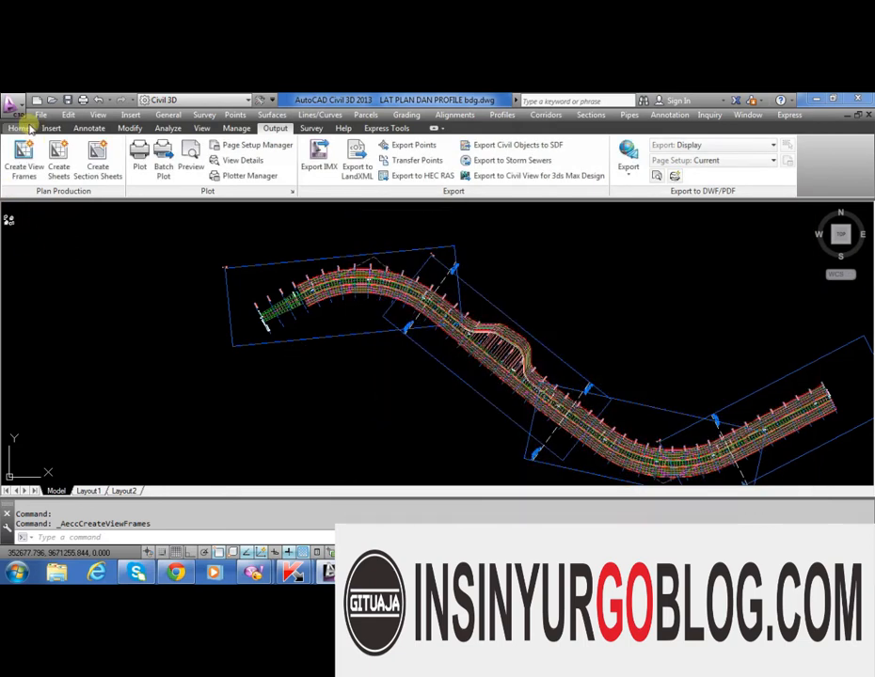
click(20, 128)
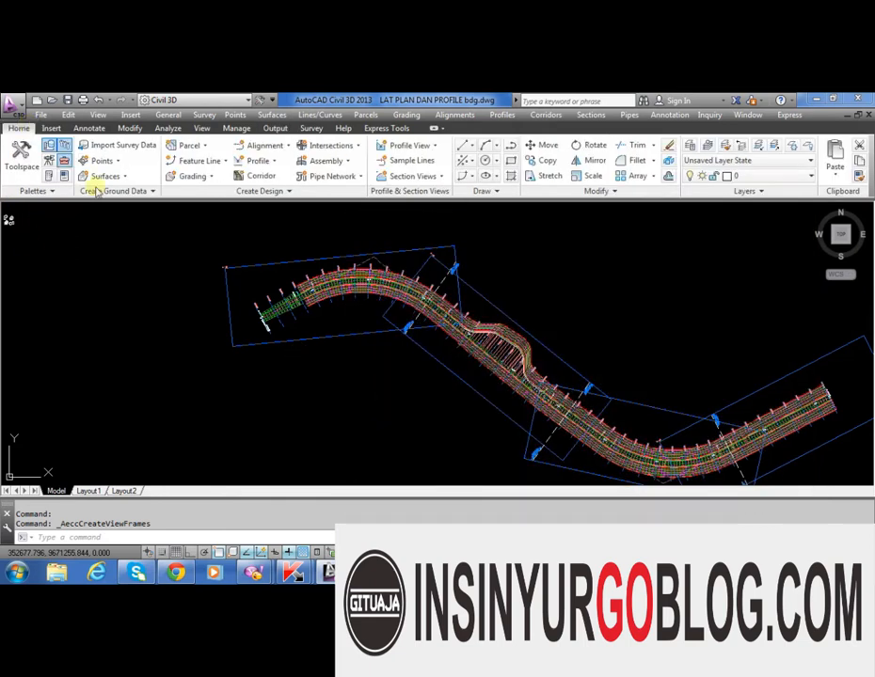
click(21, 155)
click(75, 436)
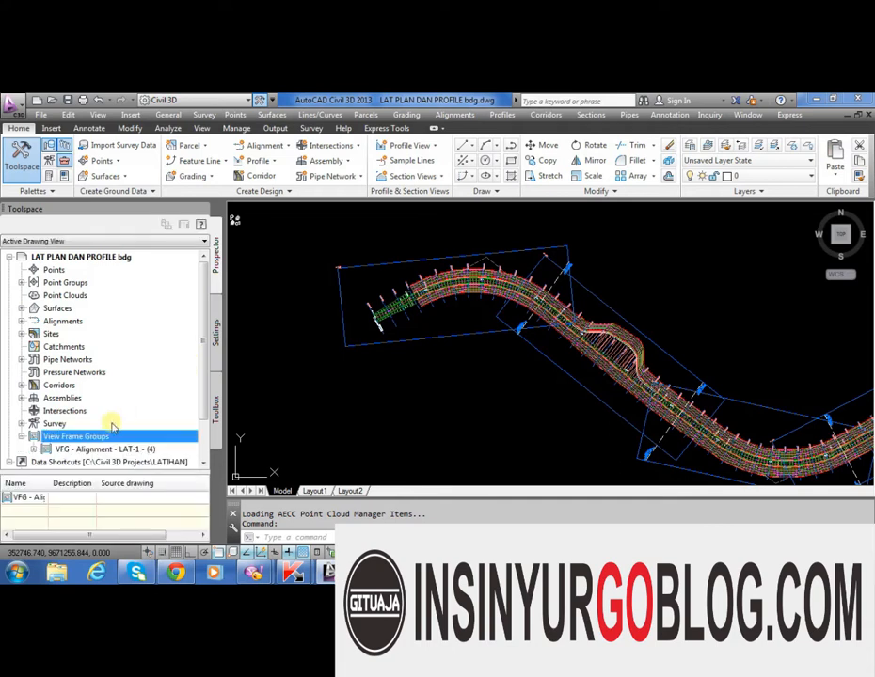
right_click(88, 449)
click(141, 384)
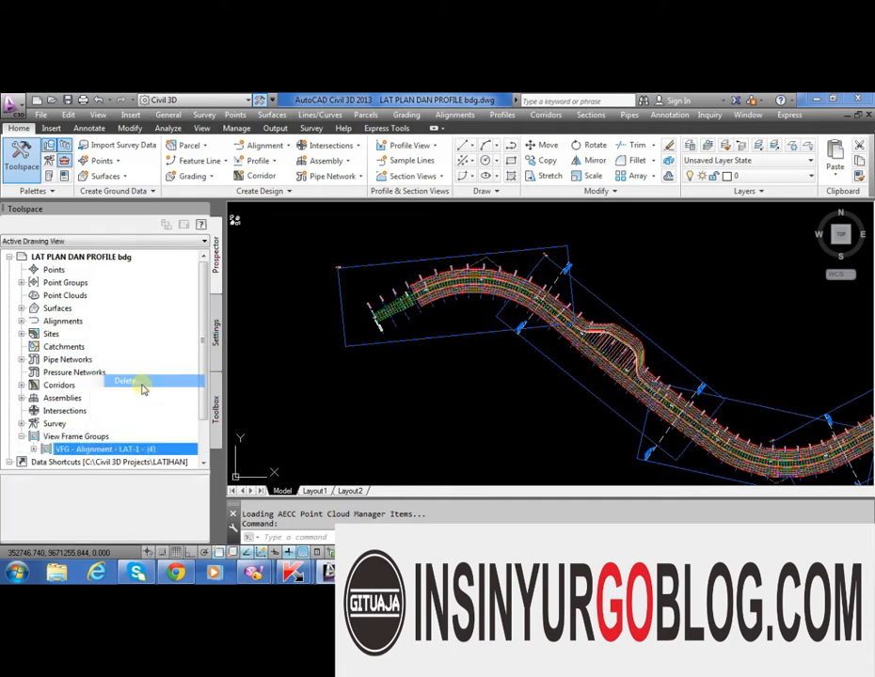
click(481, 359)
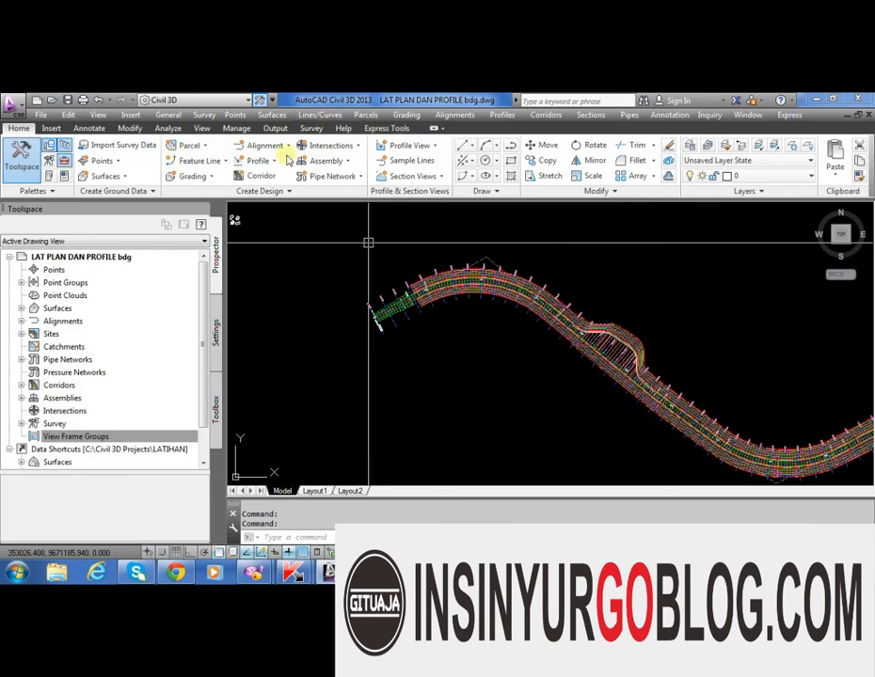
Create plan and profile view frames for Alignment - LAT-1 with 25 m additional distance for match line repositioning
click(275, 128)
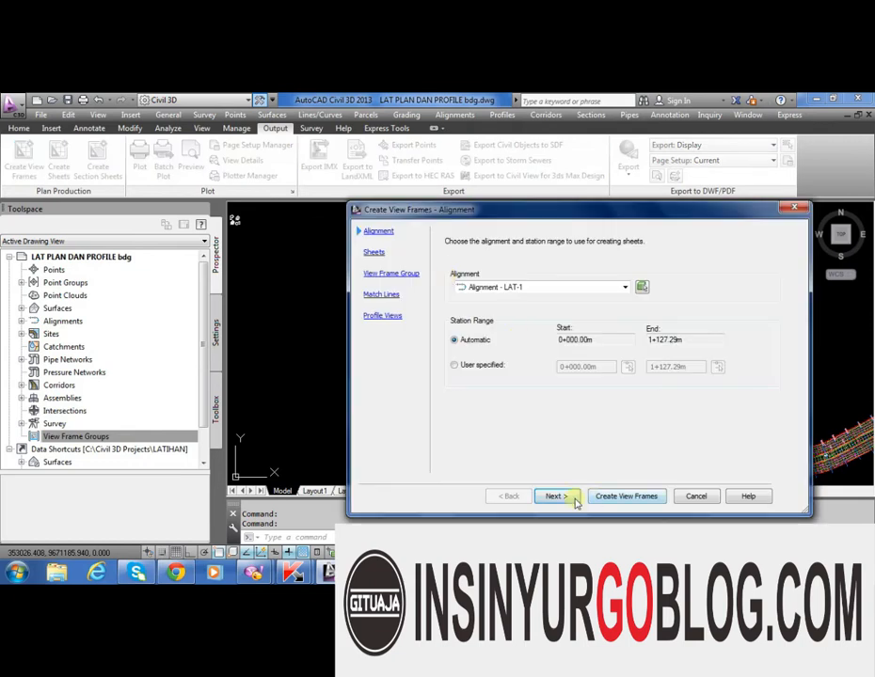
click(574, 502)
click(564, 499)
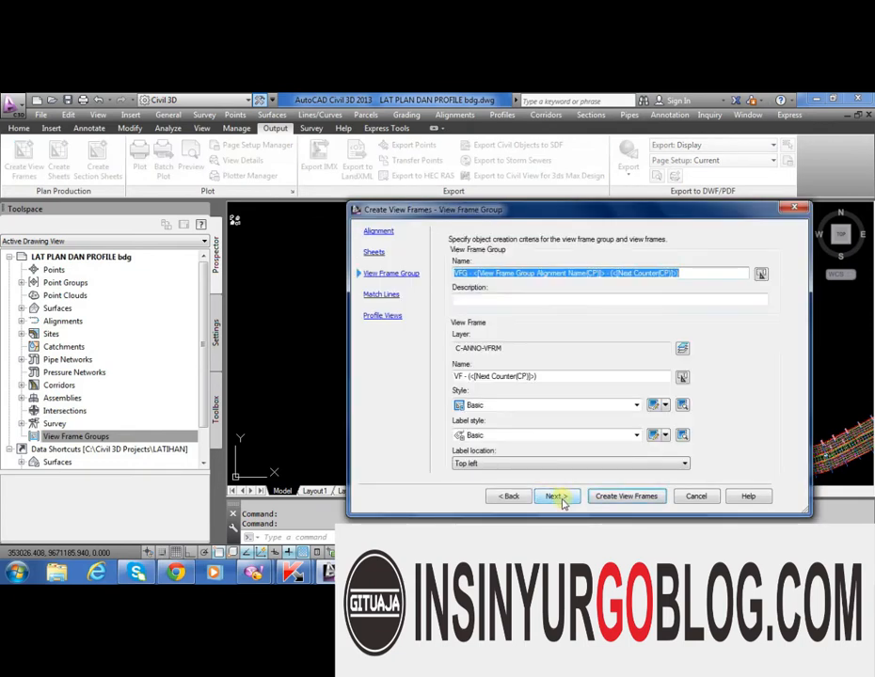
click(559, 498)
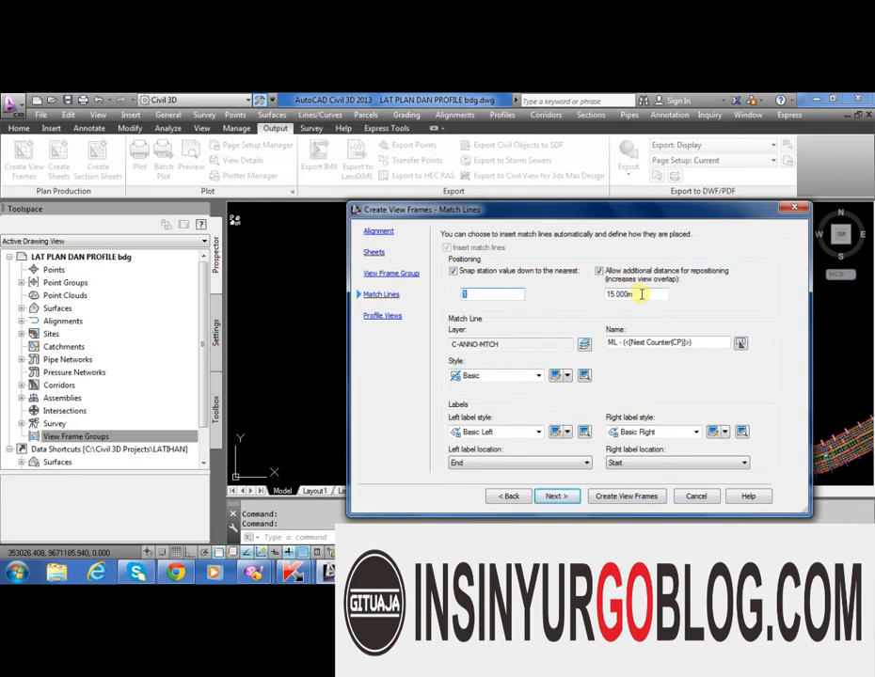
drag(641, 295, 602, 297)
text(25)
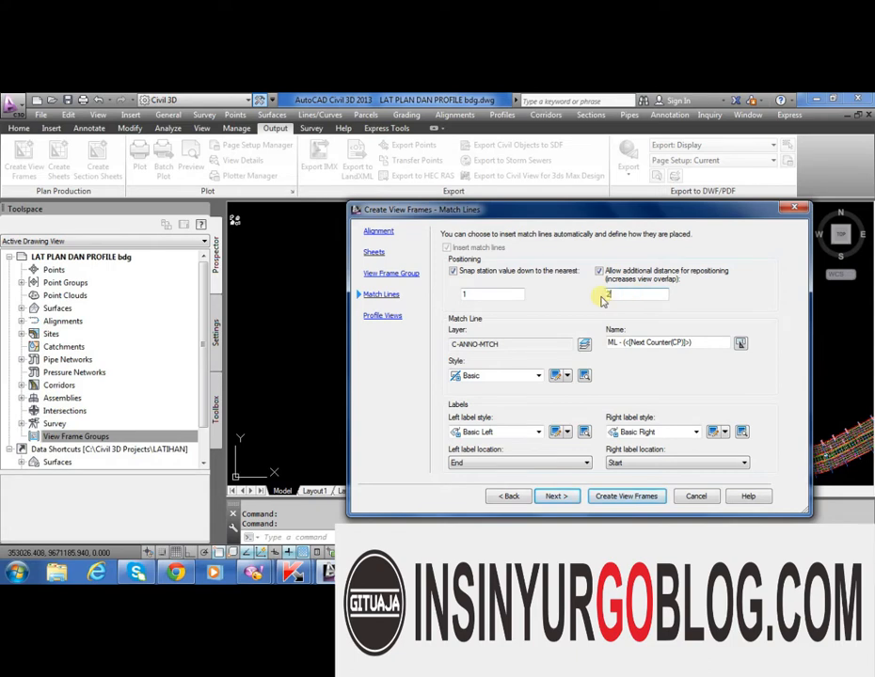
click(557, 496)
click(606, 496)
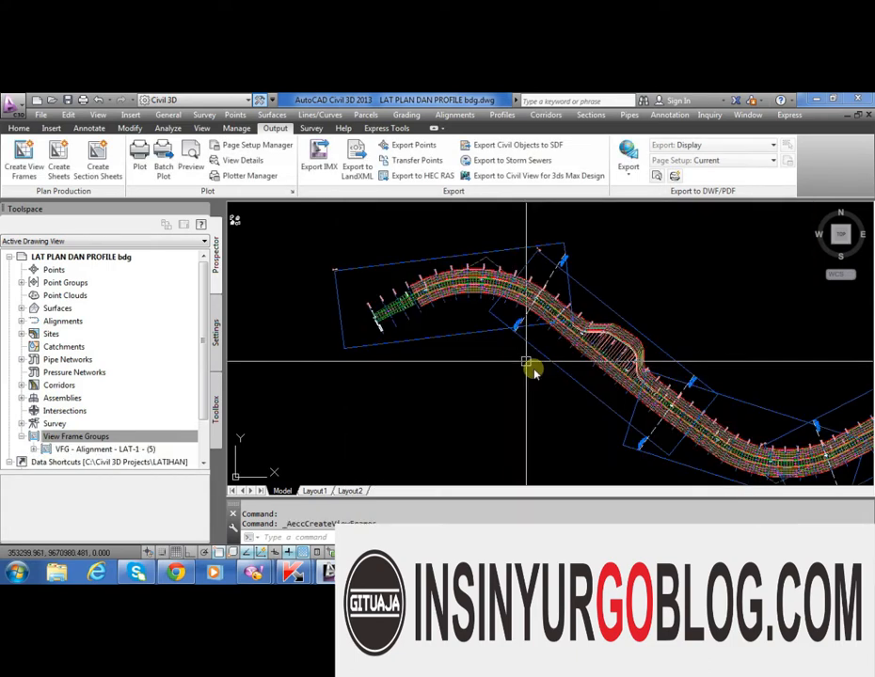
Examine the labels and stations of match lines 1 to 3 along the alignment
scroll(583, 246, up, 5)
scroll(598, 237, down, 3)
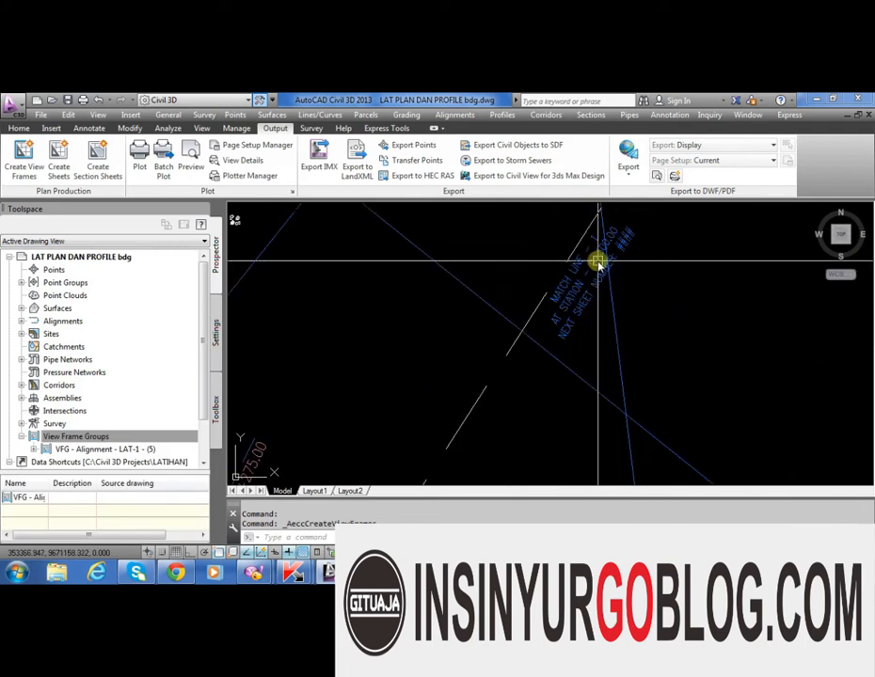
scroll(602, 263, up, 2)
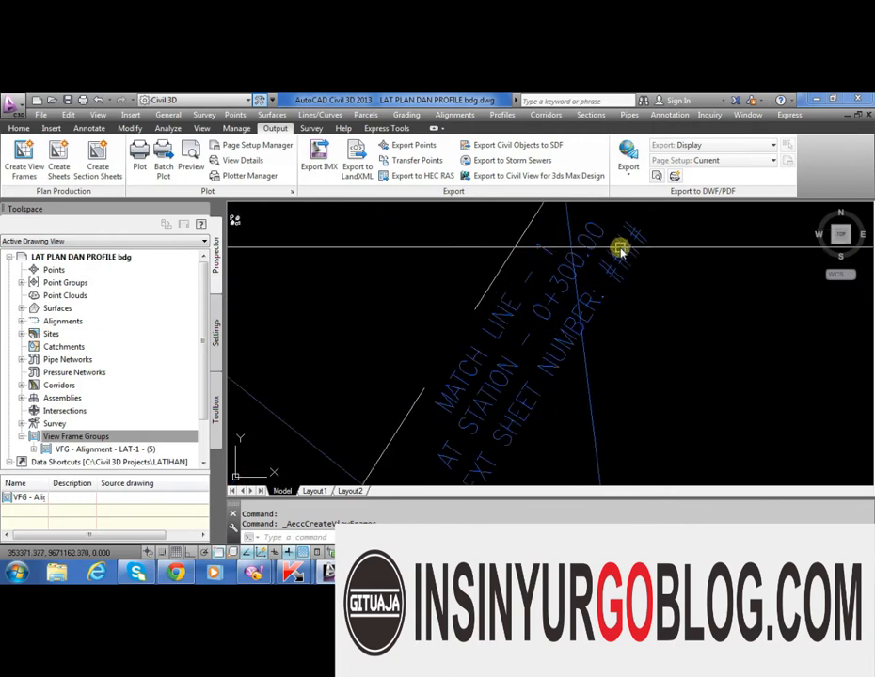
scroll(538, 271, down, 6)
scroll(430, 256, down, 2)
scroll(456, 259, up, 3)
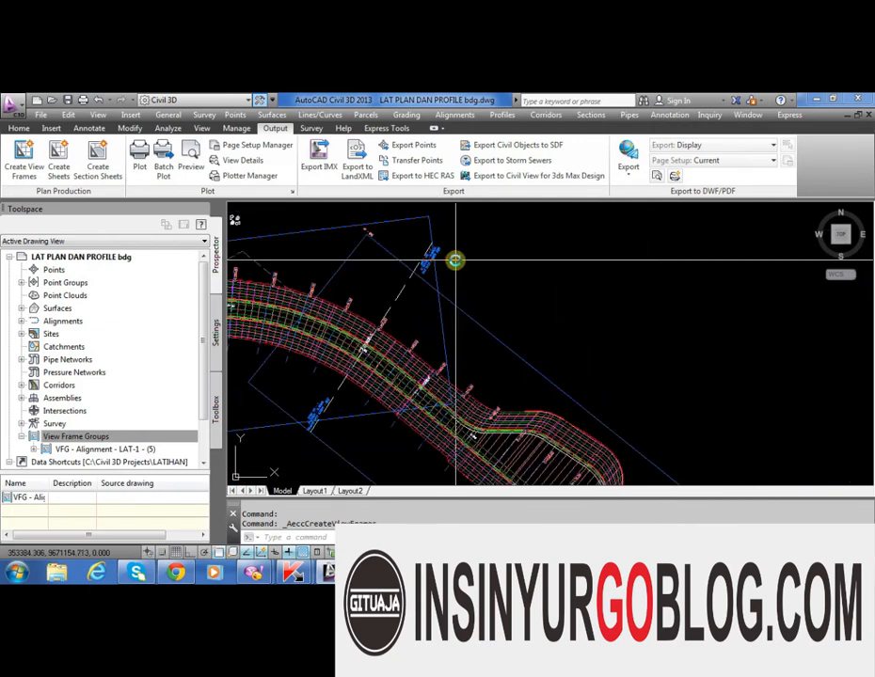
scroll(483, 263, down, 4)
scroll(555, 377, up, 6)
scroll(474, 272, down, 5)
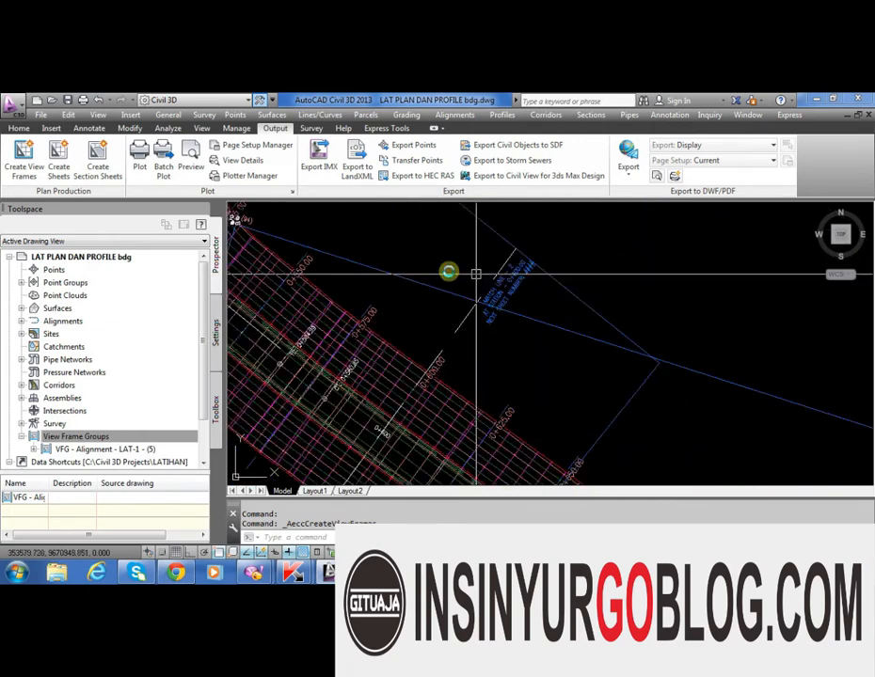
scroll(497, 283, up, 2)
scroll(497, 283, up, 4)
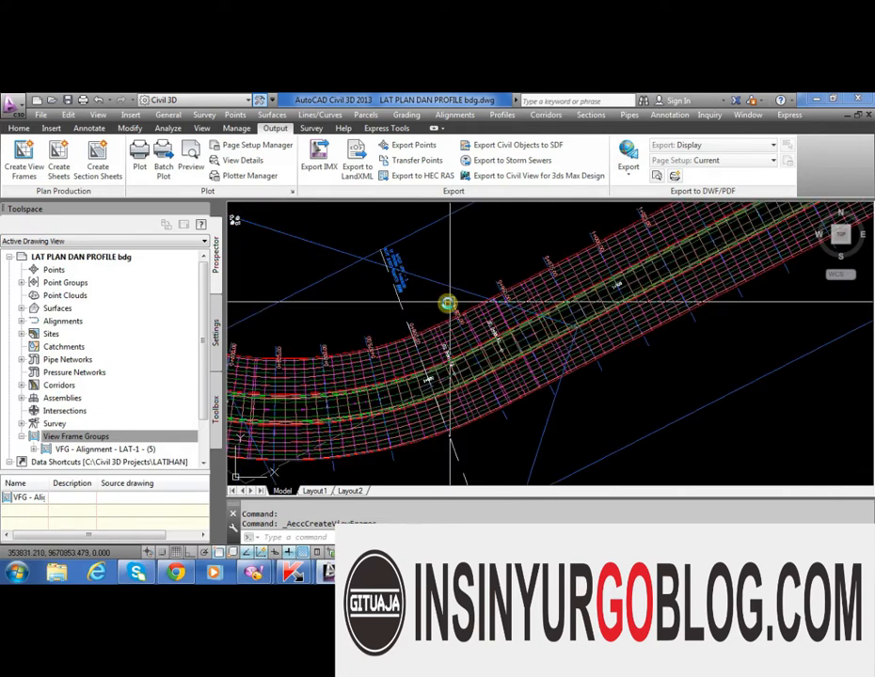
scroll(394, 283, up, 3)
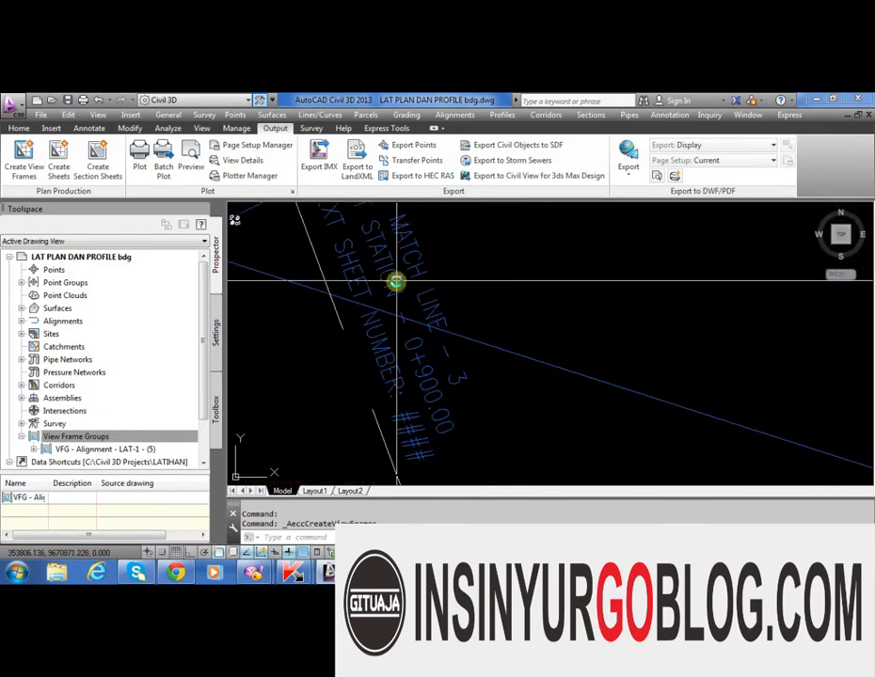
Check how the view frames cover the whole alignment and review the first match line's label again
scroll(395, 292, down, 7)
scroll(446, 289, up, 1)
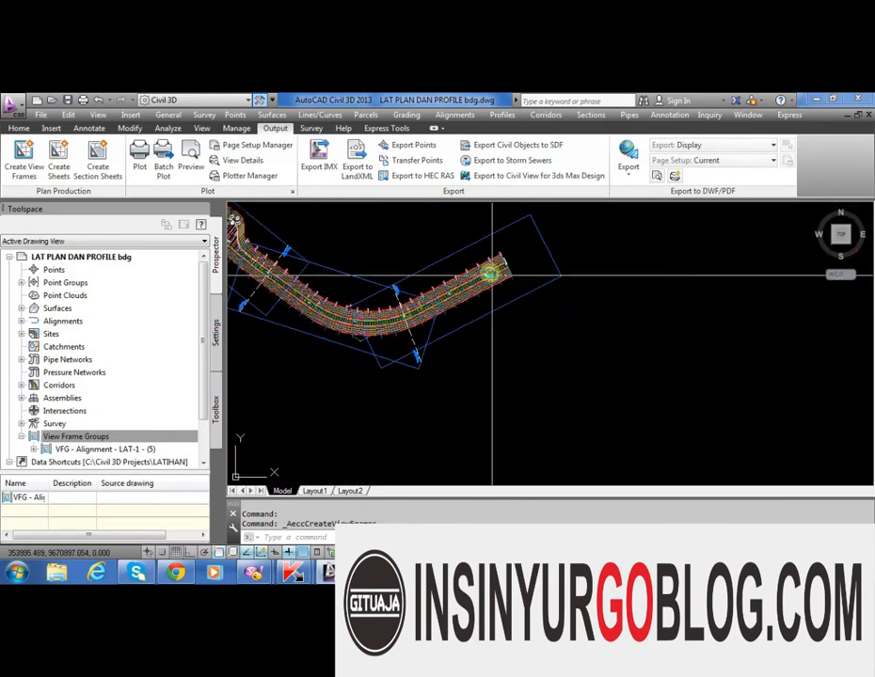
scroll(512, 279, down, 3)
scroll(464, 294, down, 1)
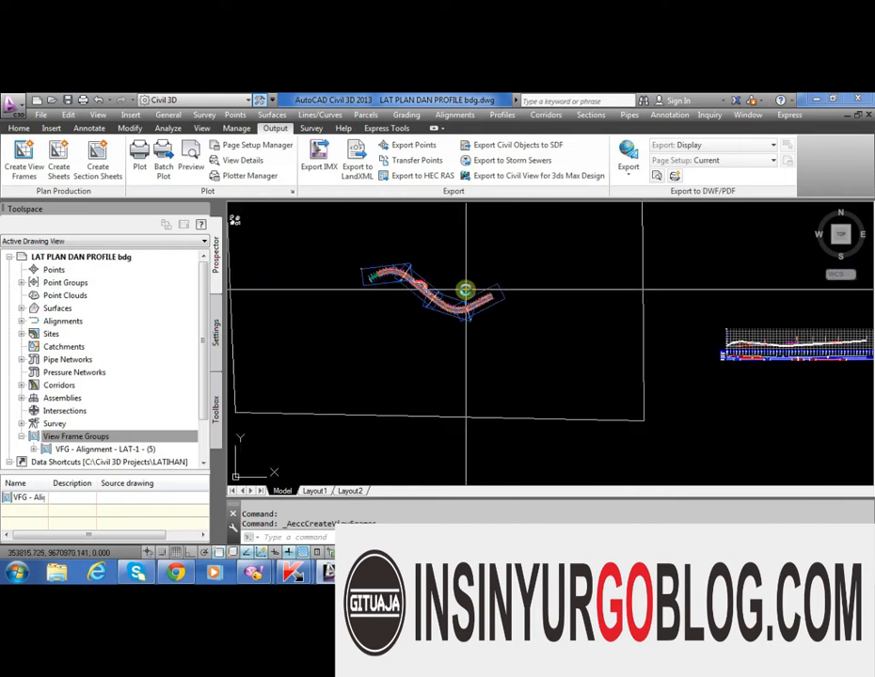
scroll(390, 267, up, 2)
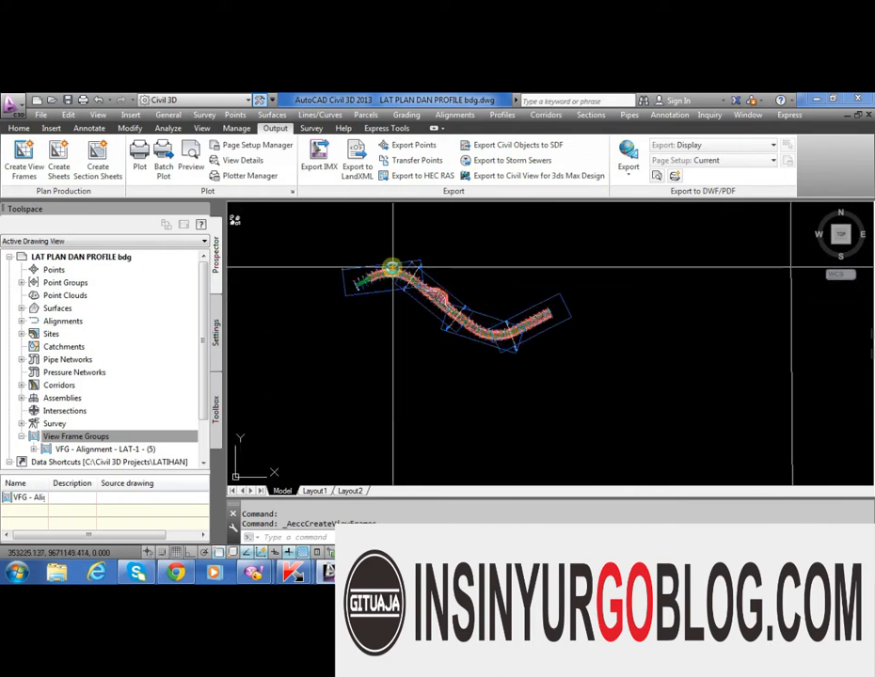
scroll(407, 265, up, 3)
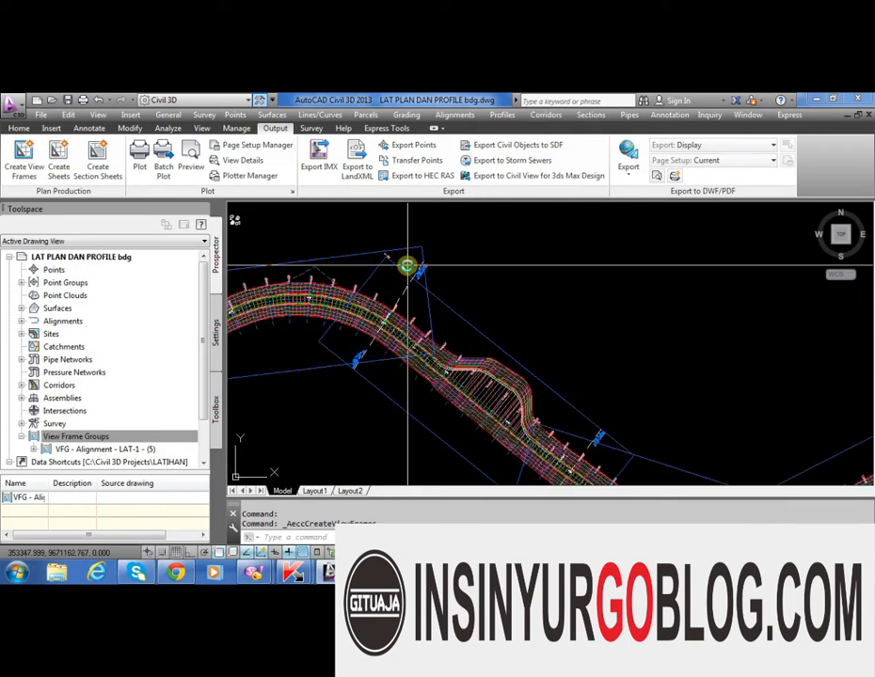
scroll(414, 268, up, 4)
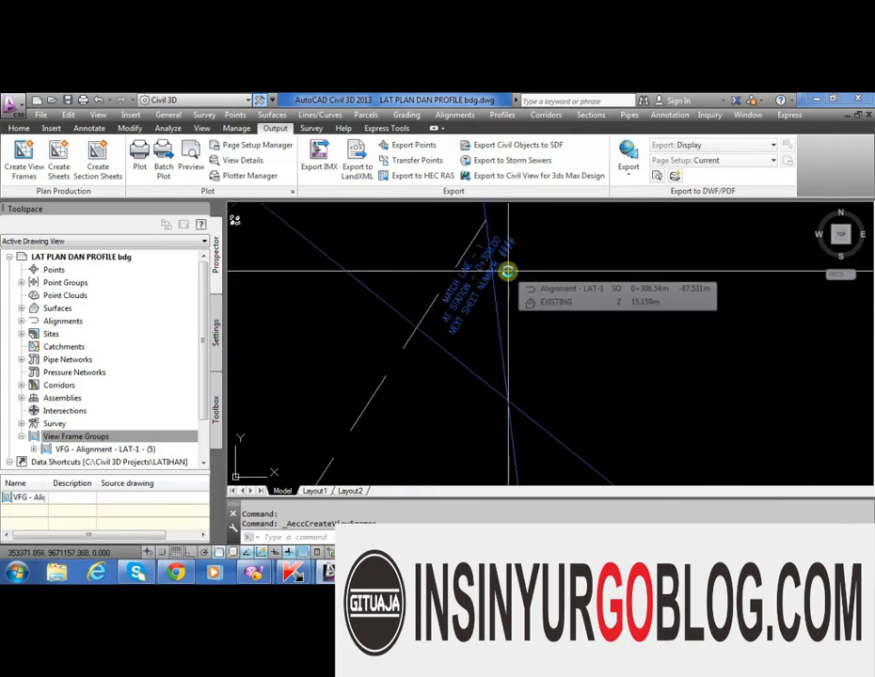
scroll(498, 254, up, 2)
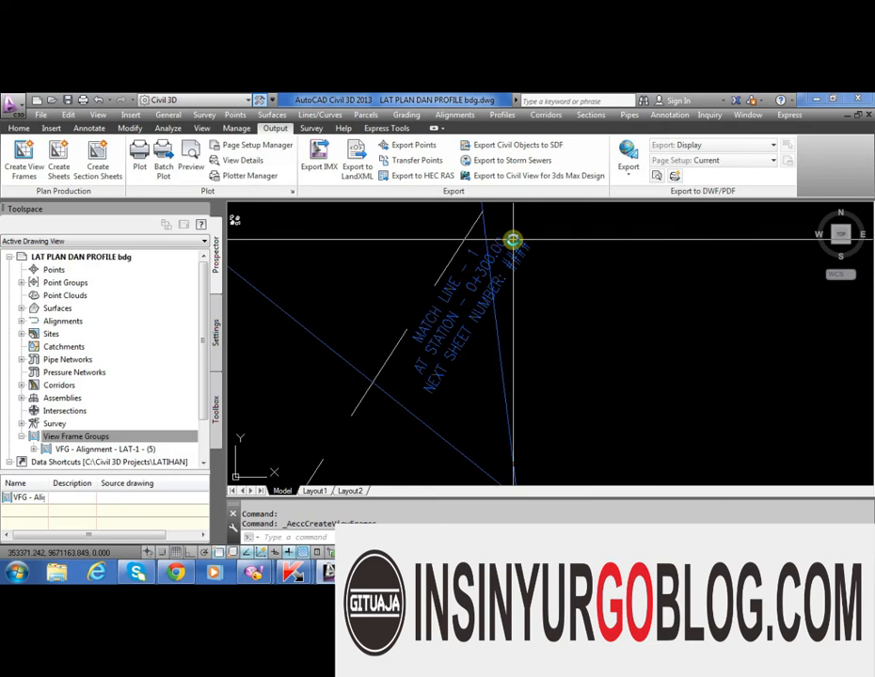
scroll(512, 240, down, 8)
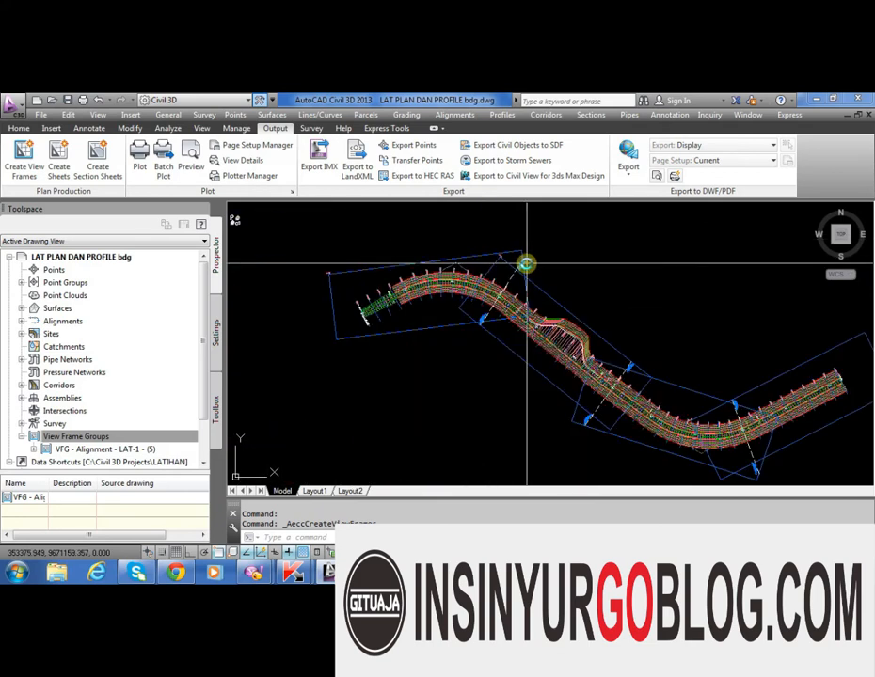
Delete the view frame group VFG - Alignment - LAT-1 - (5) through the Toolspace
right_click(156, 448)
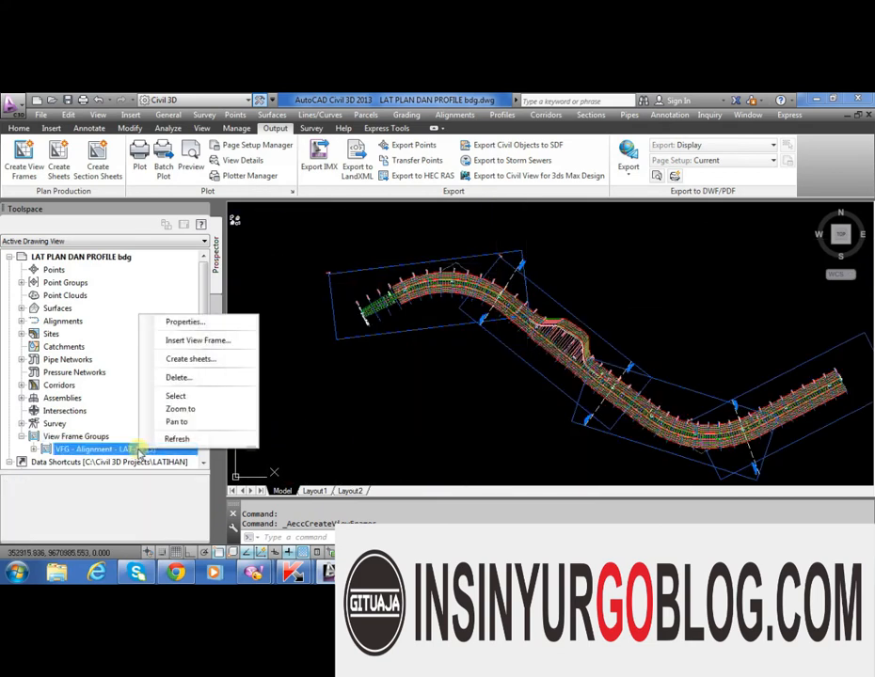
click(192, 377)
click(472, 358)
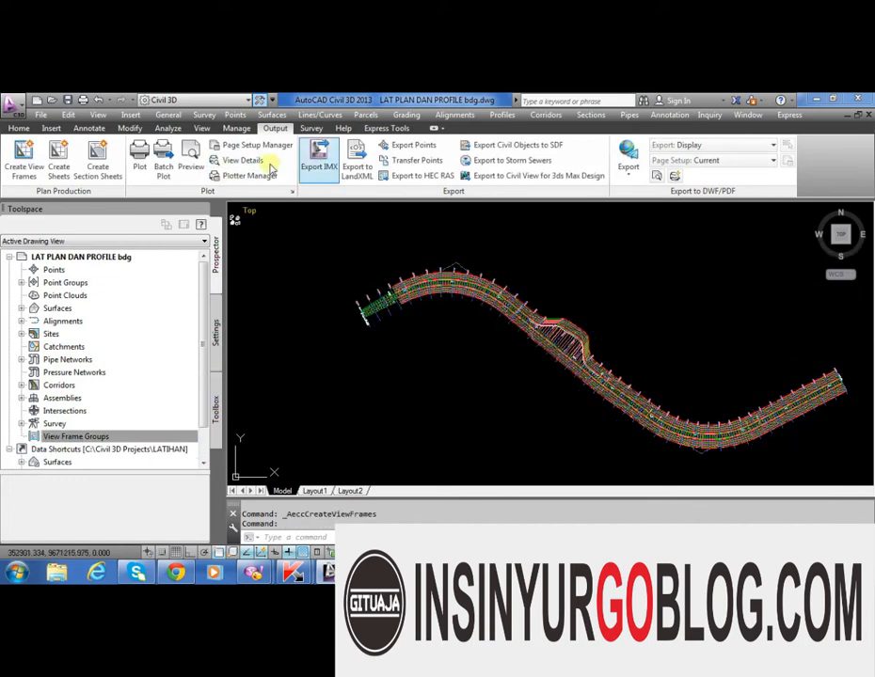
Create plan and profile view frames for Alignment - LAT-1 from the _ANZ A1 1to1000 layout without additional distance for match line repositioning
click(25, 162)
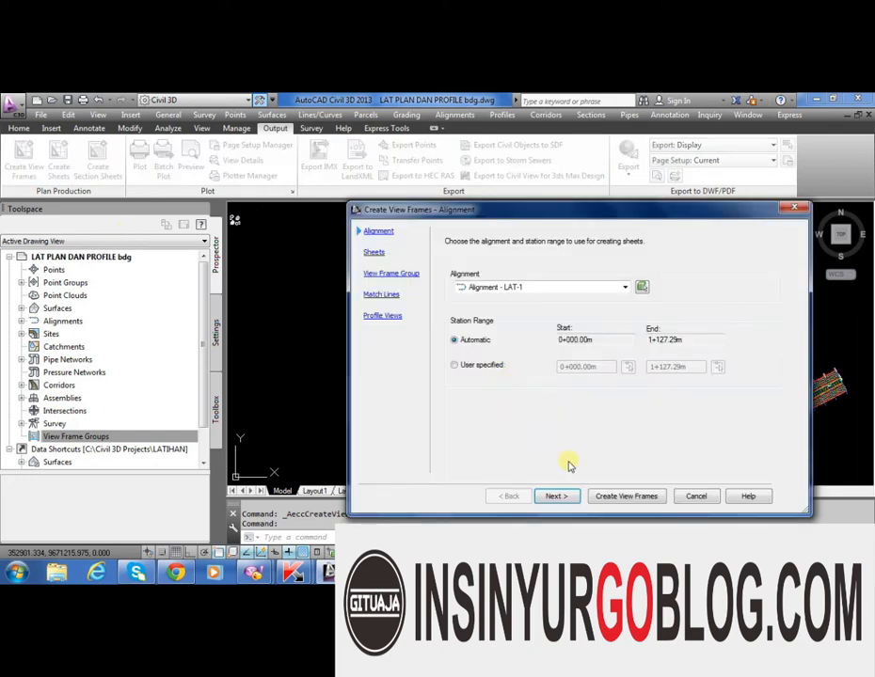
click(555, 496)
click(650, 352)
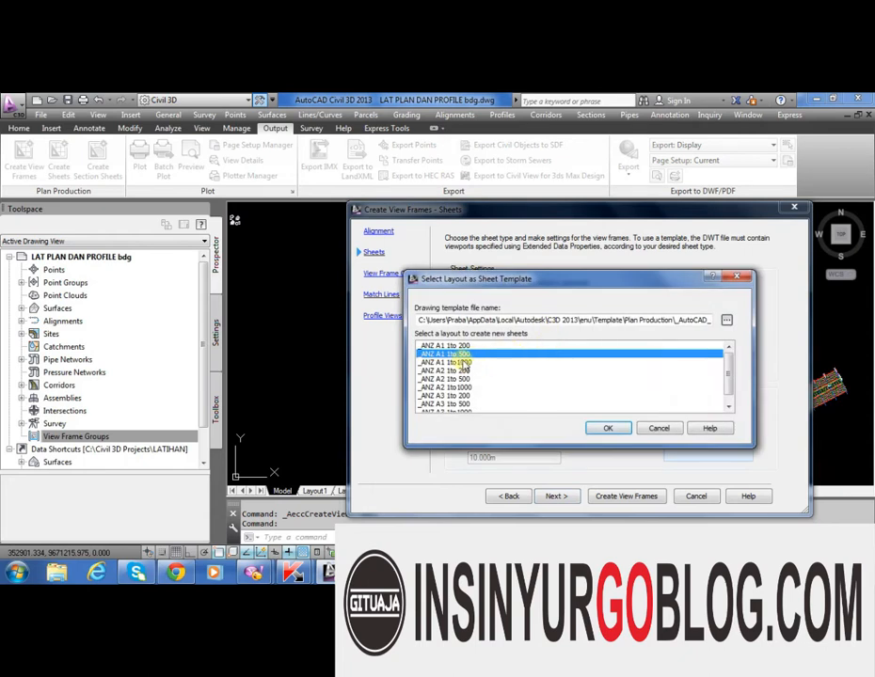
click(608, 427)
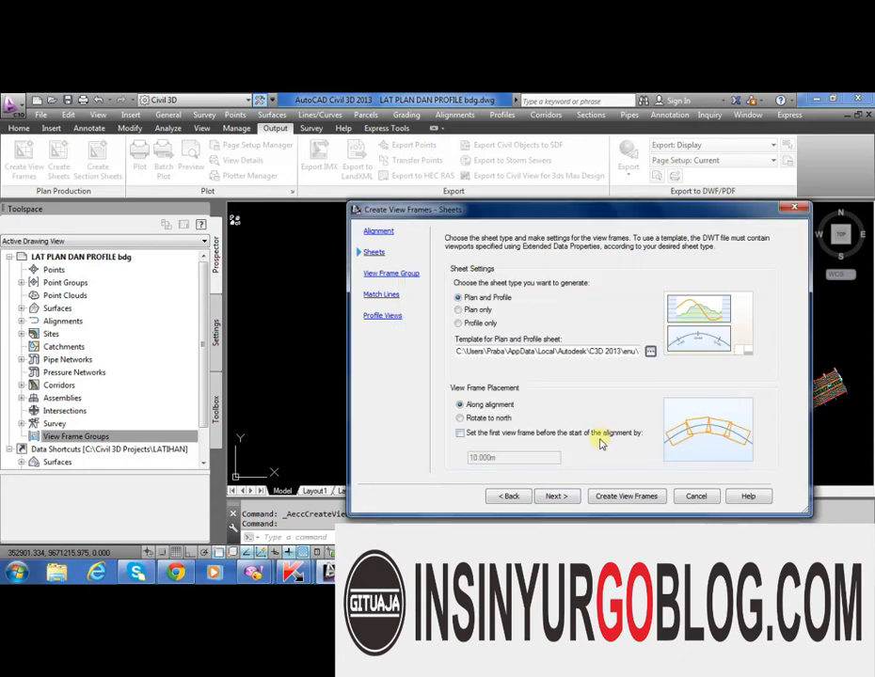
click(561, 499)
click(564, 499)
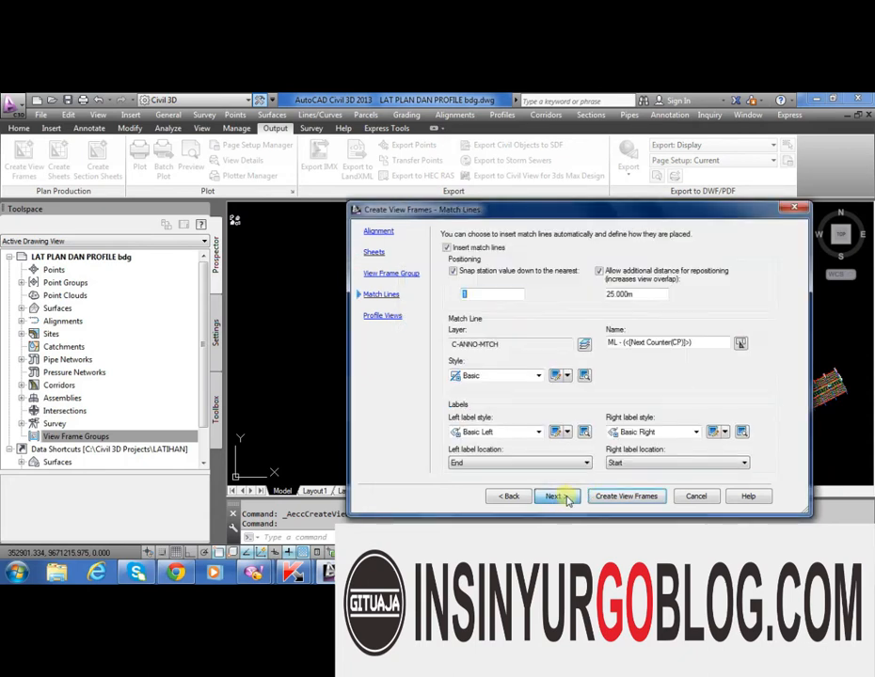
click(599, 271)
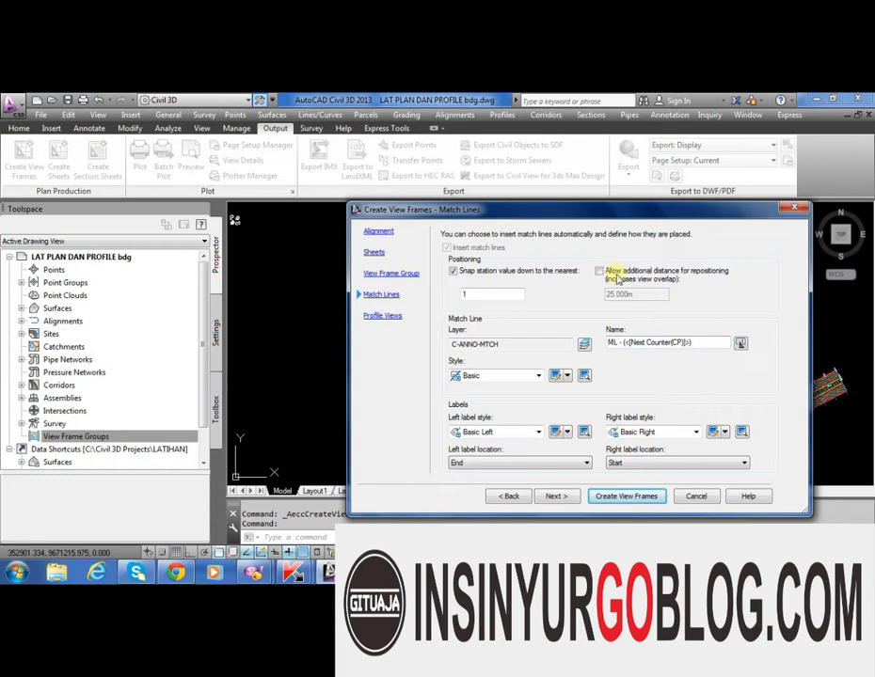
click(625, 496)
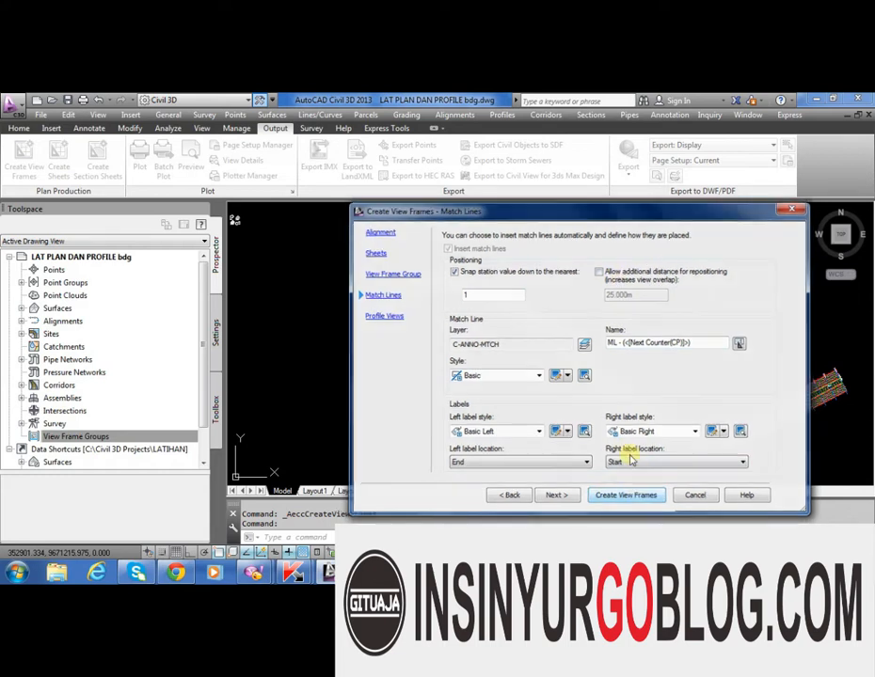
Examine the label and station of the match line between the two larger view frames
scroll(658, 348, up, 3)
scroll(685, 285, up, 5)
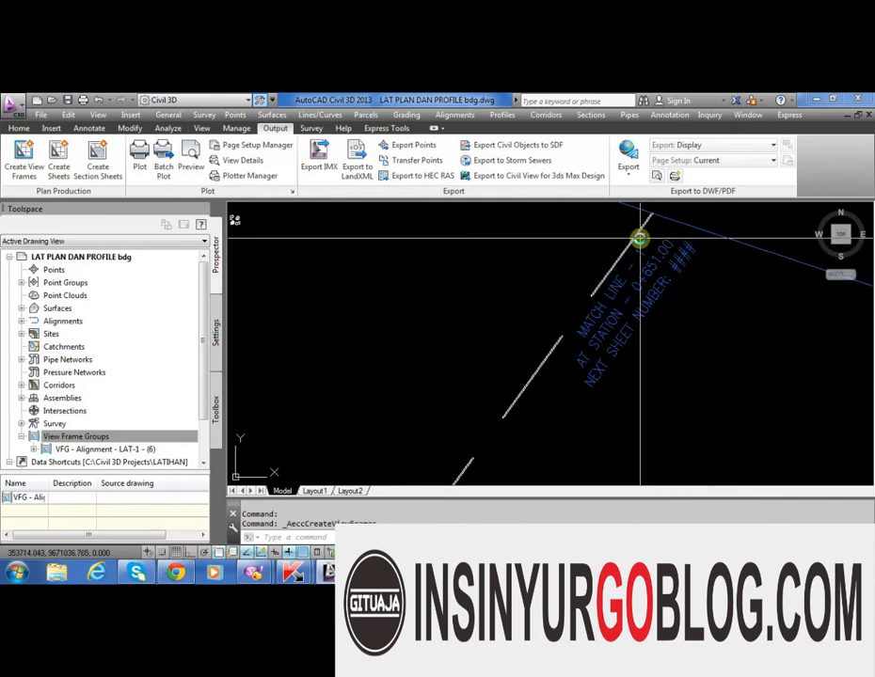
scroll(566, 266, down, 13)
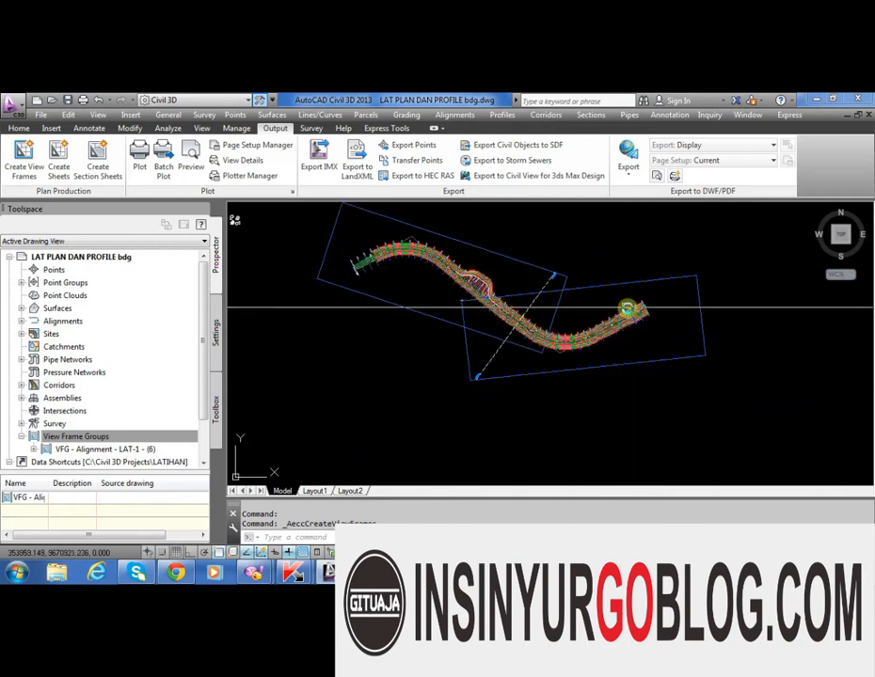
scroll(564, 273, up, 2)
scroll(548, 279, up, 5)
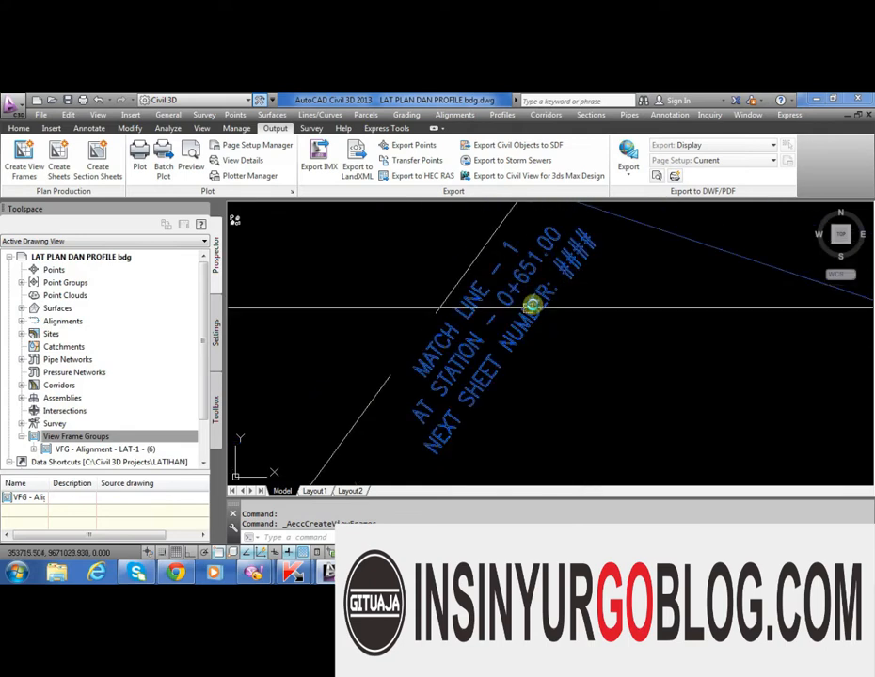
Delete the view frame group VFG - Alignment - LAT-1 - (6) through the Toolspace
right_click(137, 450)
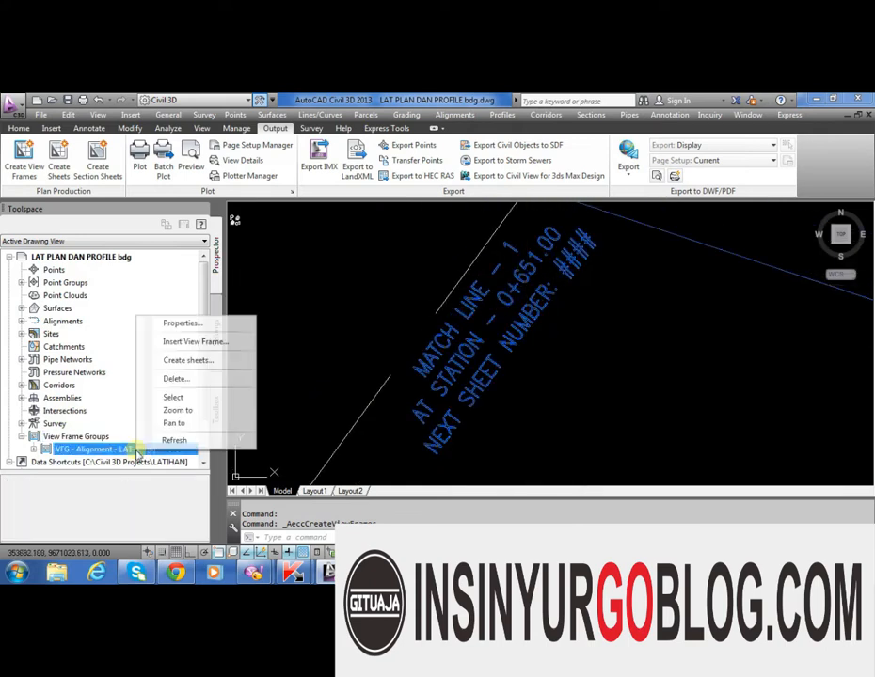
click(193, 376)
click(477, 361)
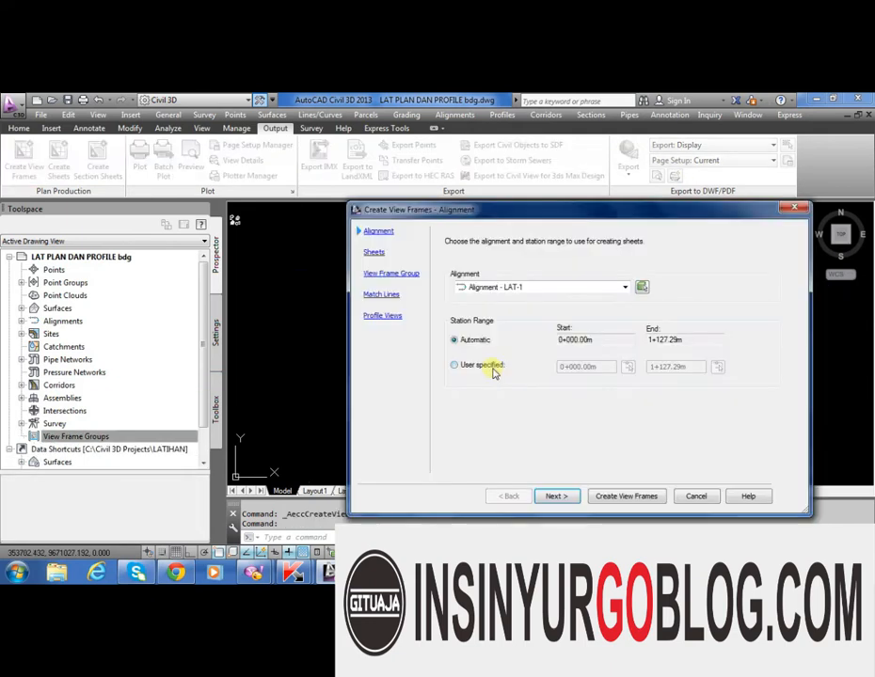
Create new view frames for Alignment - LAT-1 with additional distance for match line repositioning enabled and set to 51 m
click(562, 496)
click(564, 496)
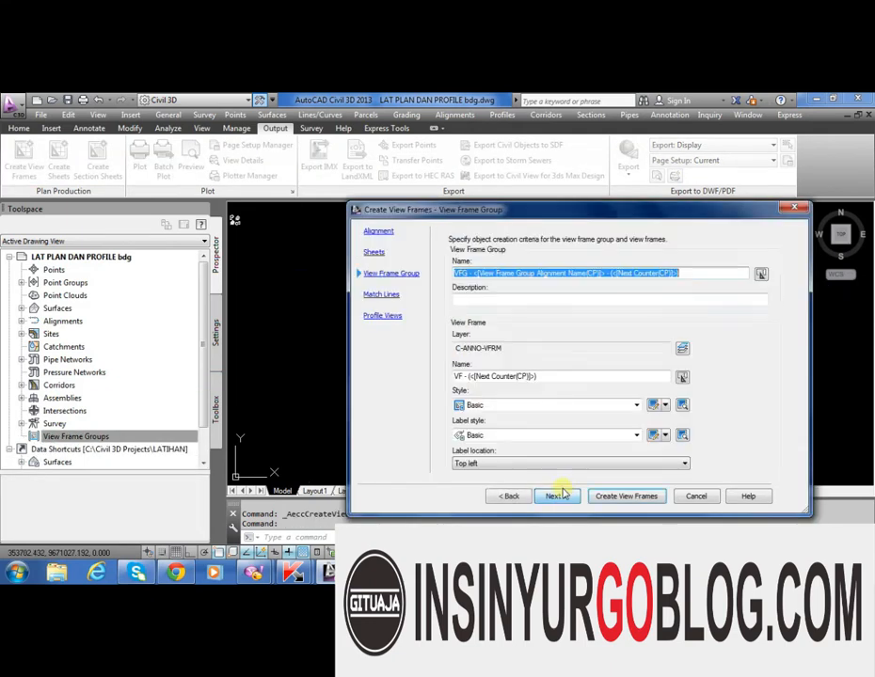
click(559, 496)
click(599, 272)
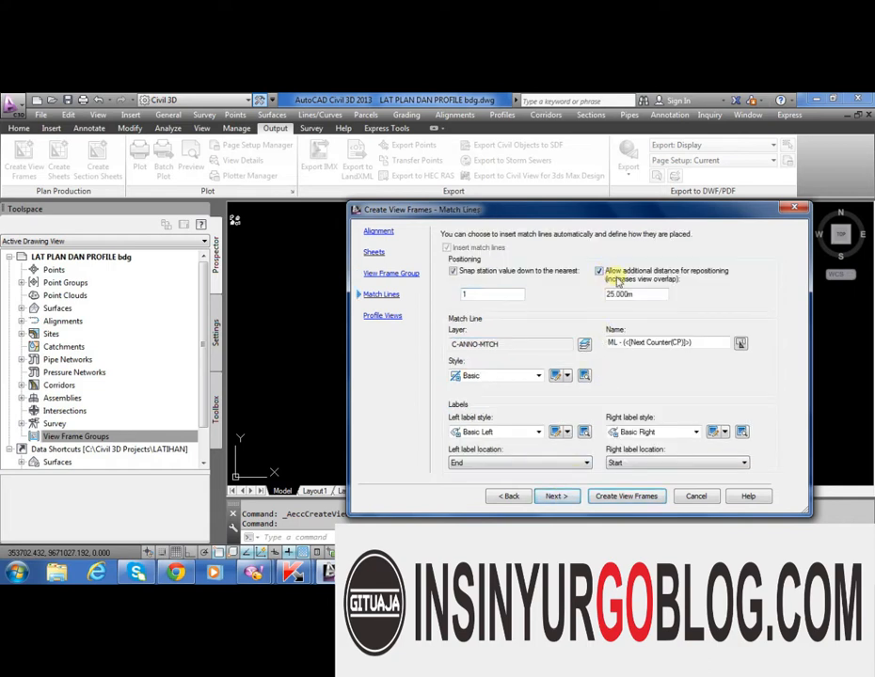
double_click(609, 294)
text(51)
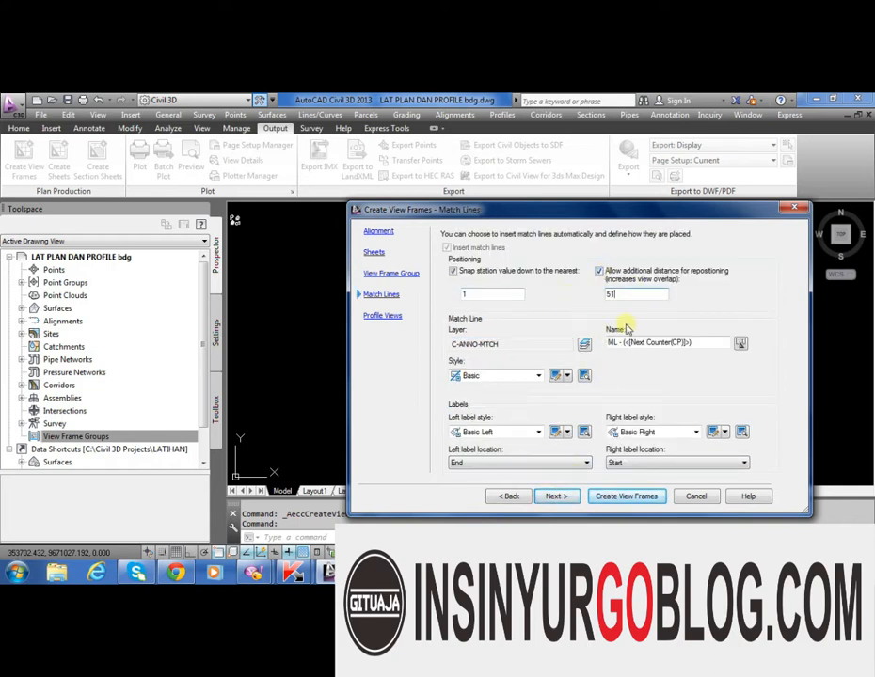
click(644, 497)
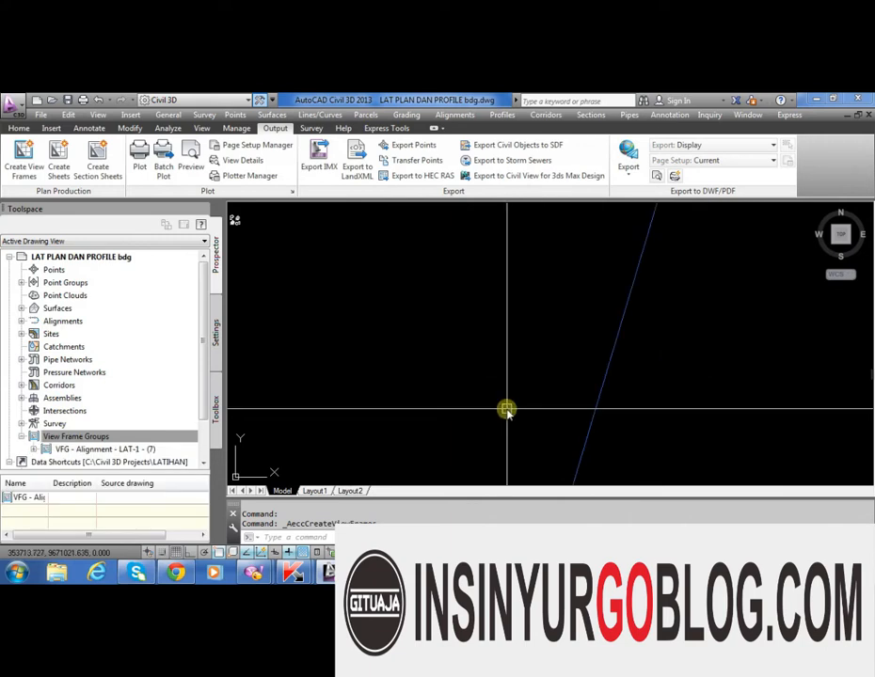
Examine the match line's station label, the overlap of the two view frames and the profile view beside the plan
scroll(325, 262, up, 2)
middle_drag(325, 261, 463, 333)
scroll(476, 353, up, 2)
scroll(483, 329, down, 2)
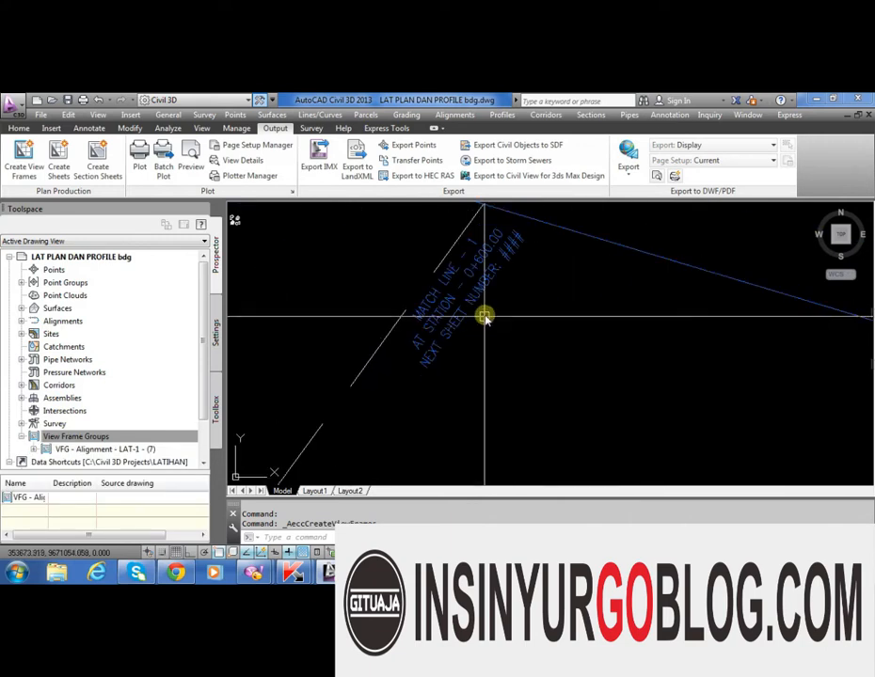
scroll(477, 271, up, 2)
scroll(478, 266, down, 6)
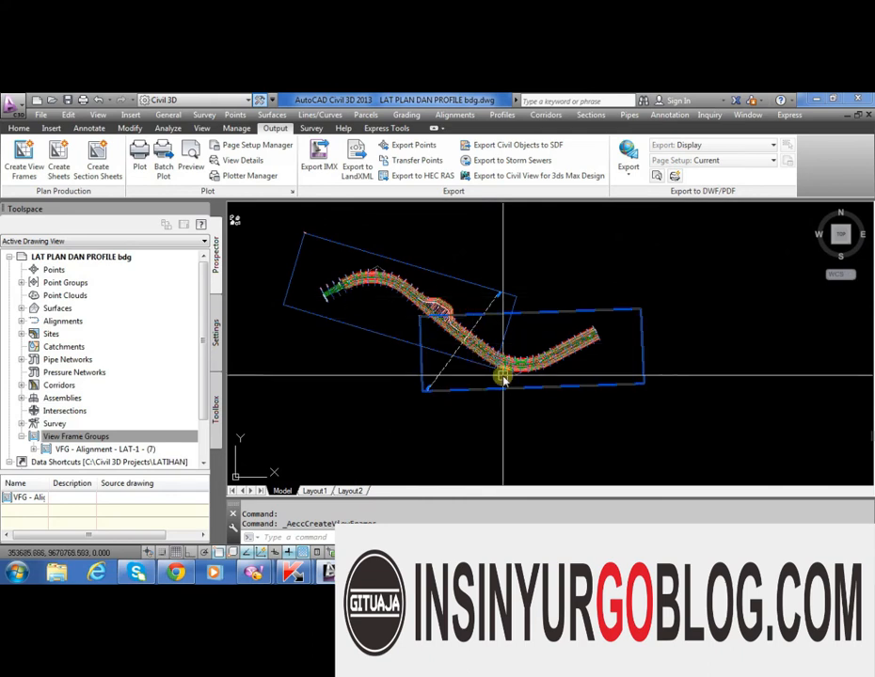
scroll(376, 299, down, 3)
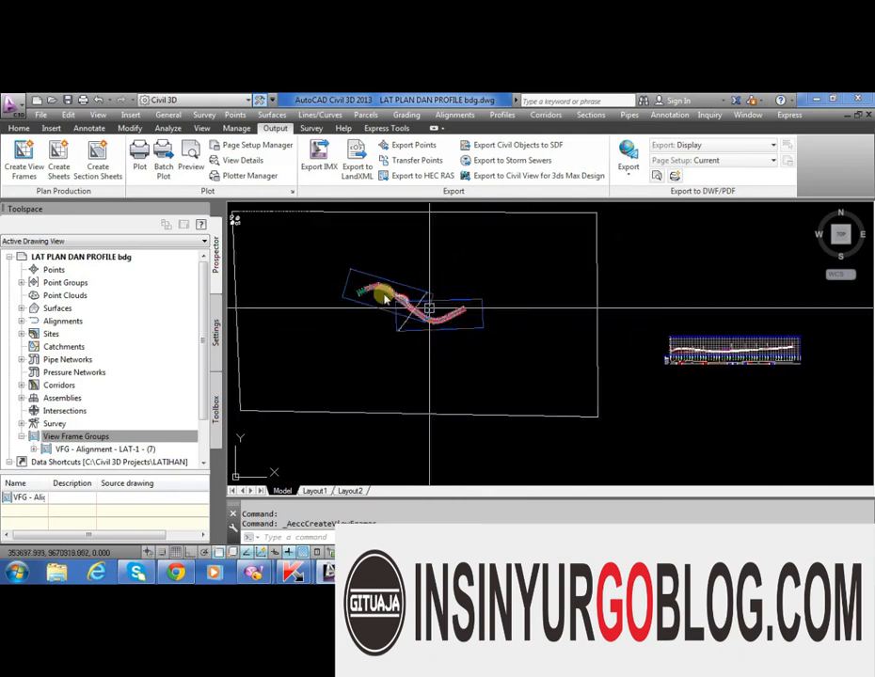
scroll(434, 299, down, 2)
scroll(582, 312, up, 2)
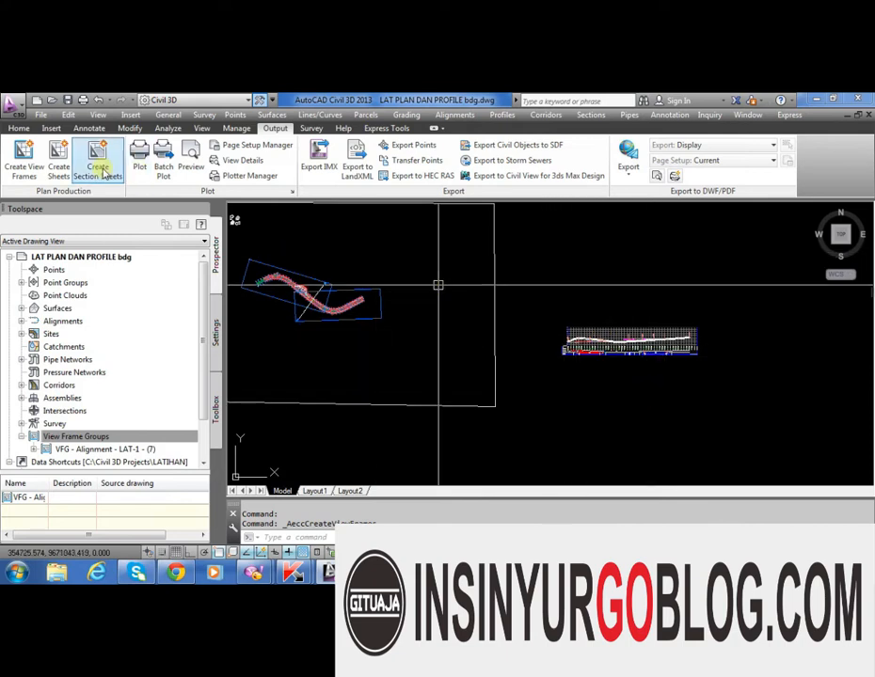
Start creating sheets for VFG - Alignment - LAT-1 - (7) and compare the layout creation options, ending on number of layouts per new drawing
click(59, 167)
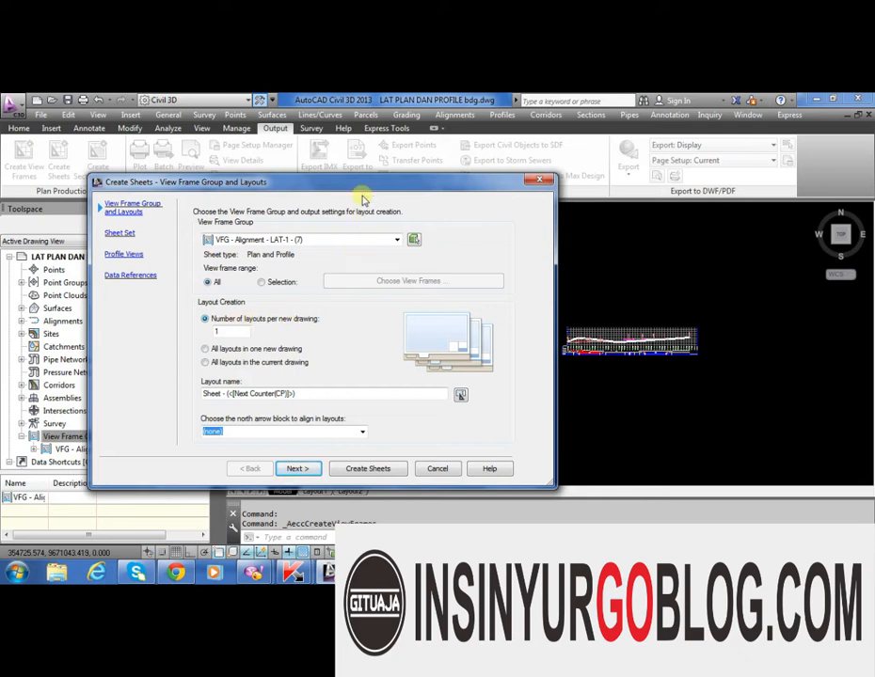
mouse_move(363, 201)
mouse_down()
mouse_move(591, 357)
mouse_move(555, 342)
mouse_move(514, 220)
mouse_up()
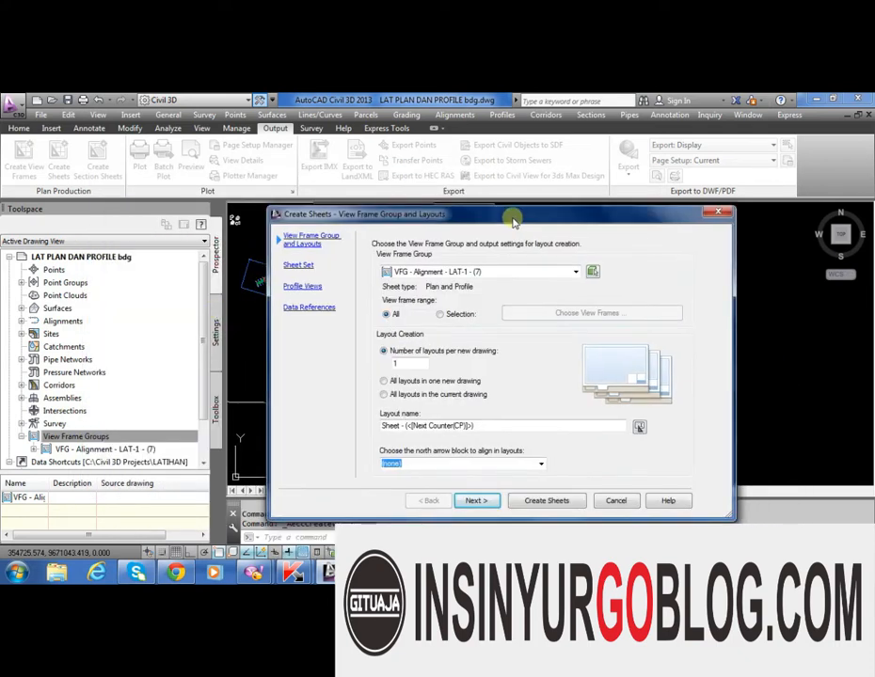
click(399, 364)
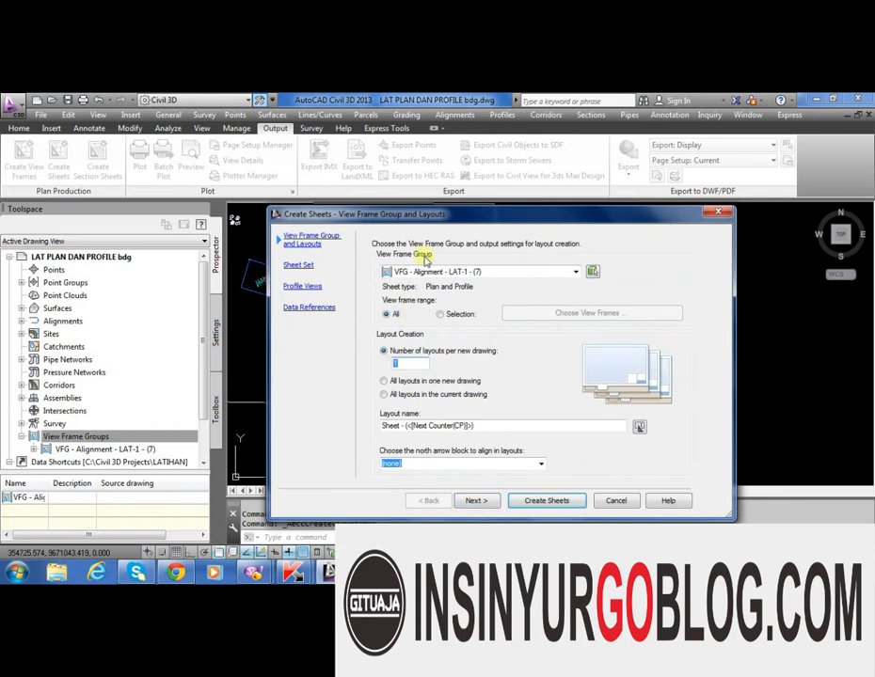
mouse_move(439, 213)
mouse_down()
mouse_move(569, 335)
mouse_move(590, 293)
mouse_up()
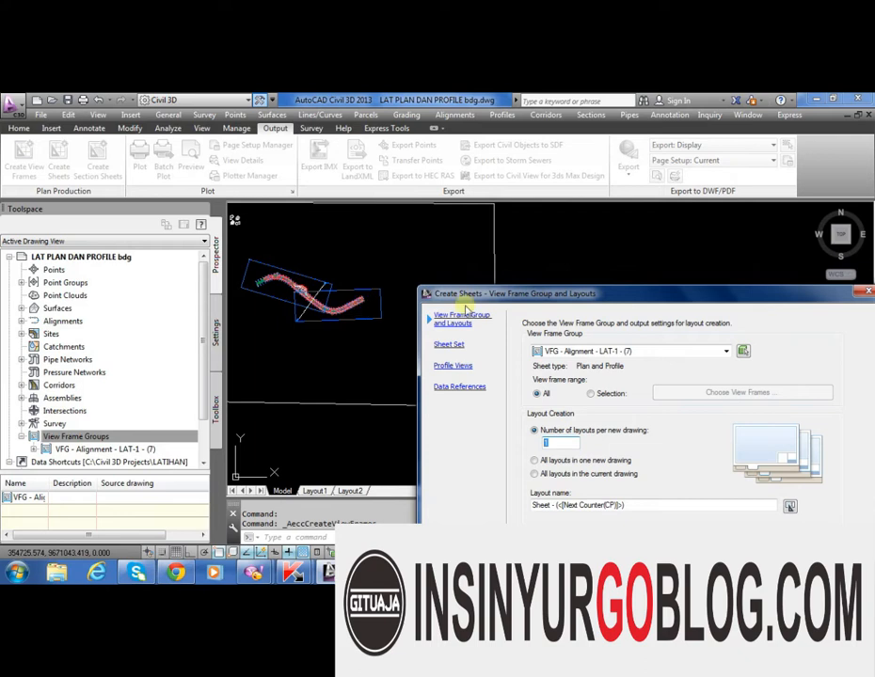
drag(561, 295, 502, 228)
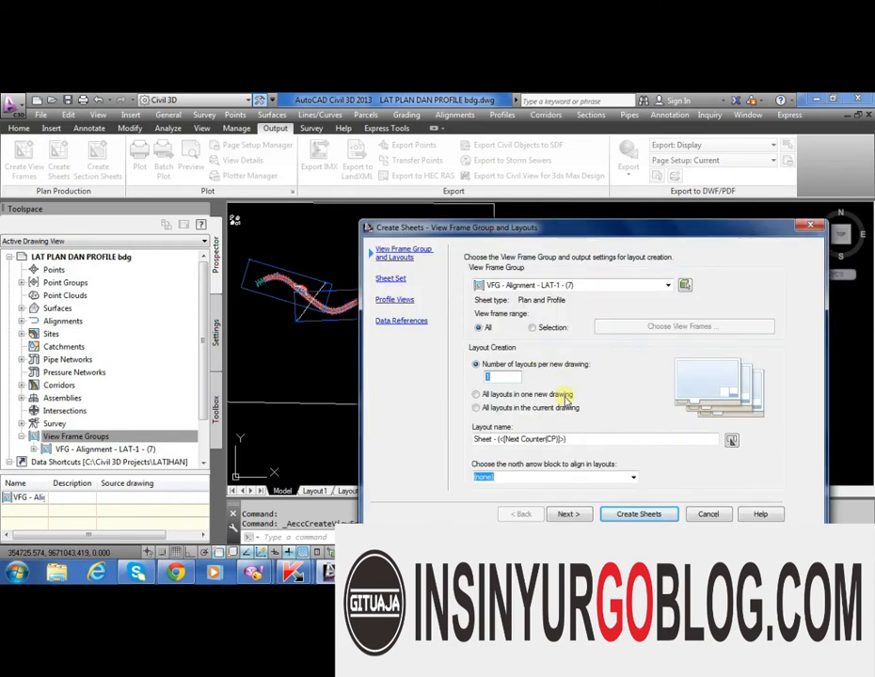
click(477, 395)
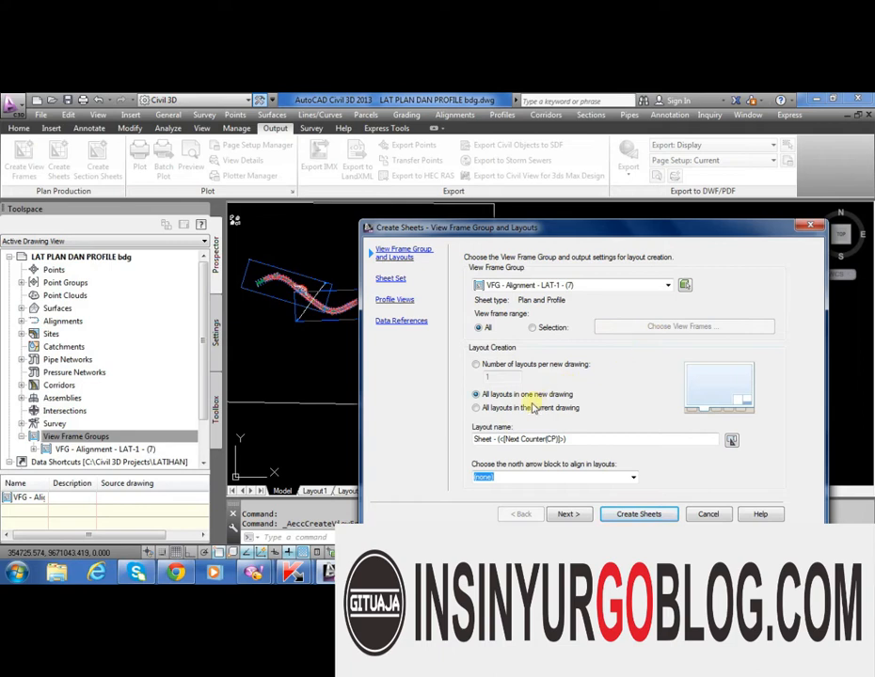
click(488, 410)
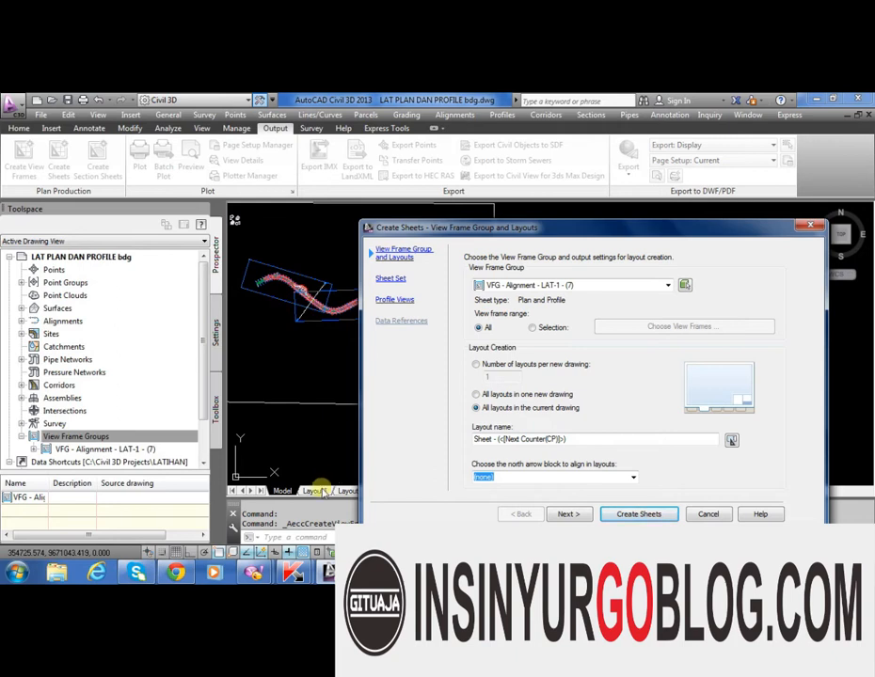
click(477, 363)
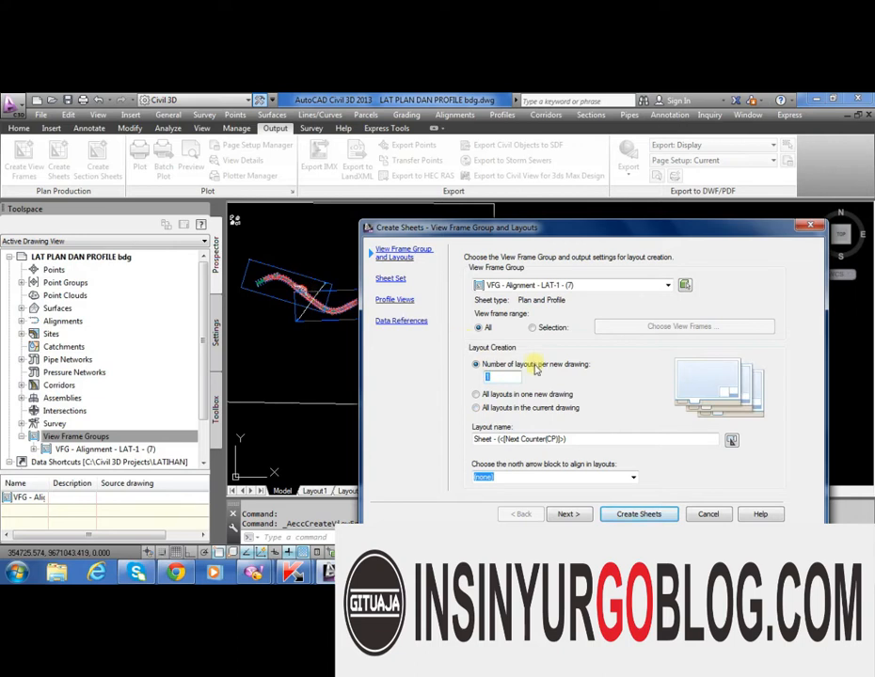
Set the number of layouts per new drawing to 3
text(3)
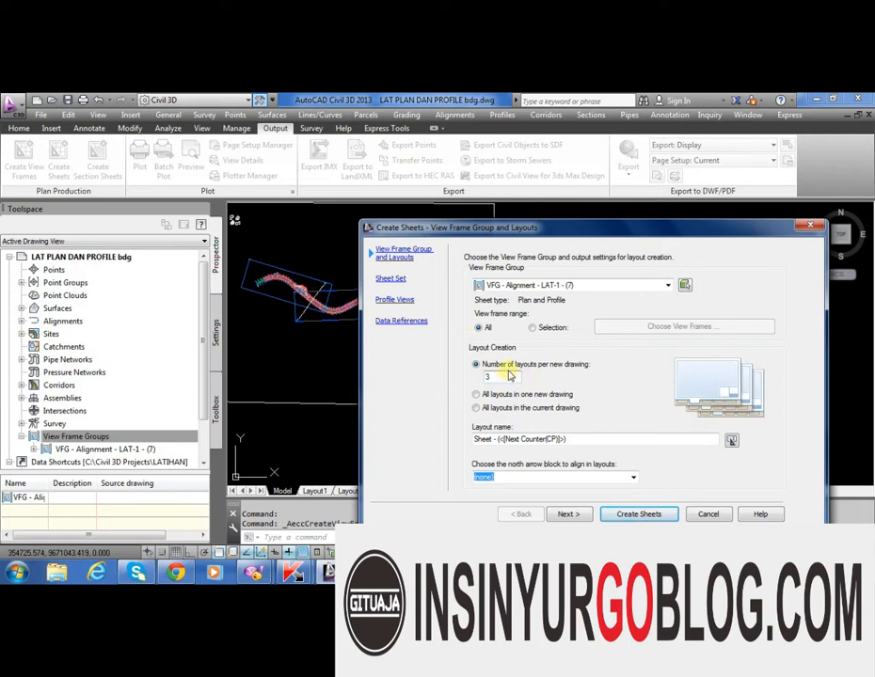
drag(513, 227, 628, 225)
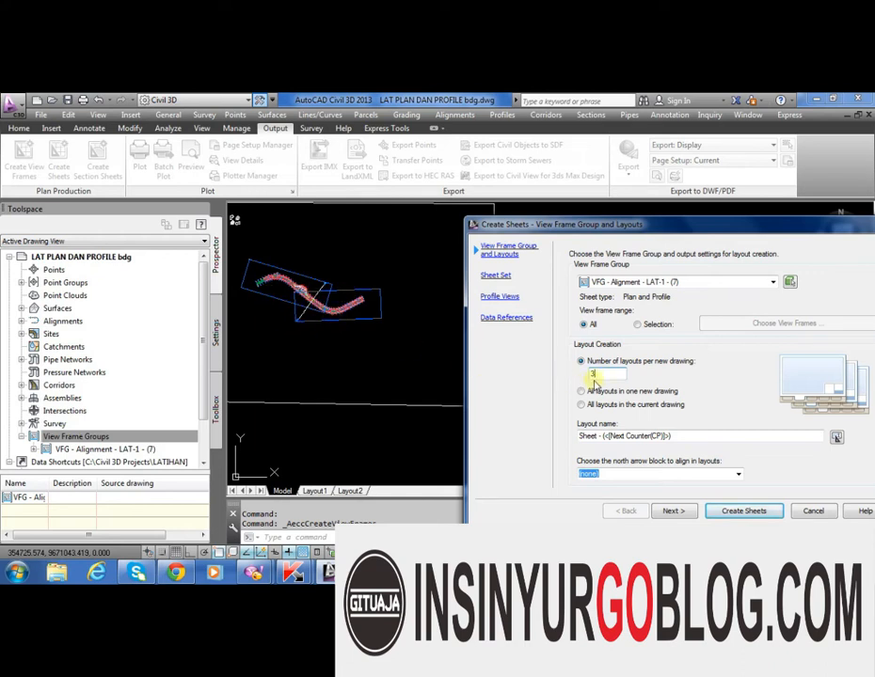
text(1)
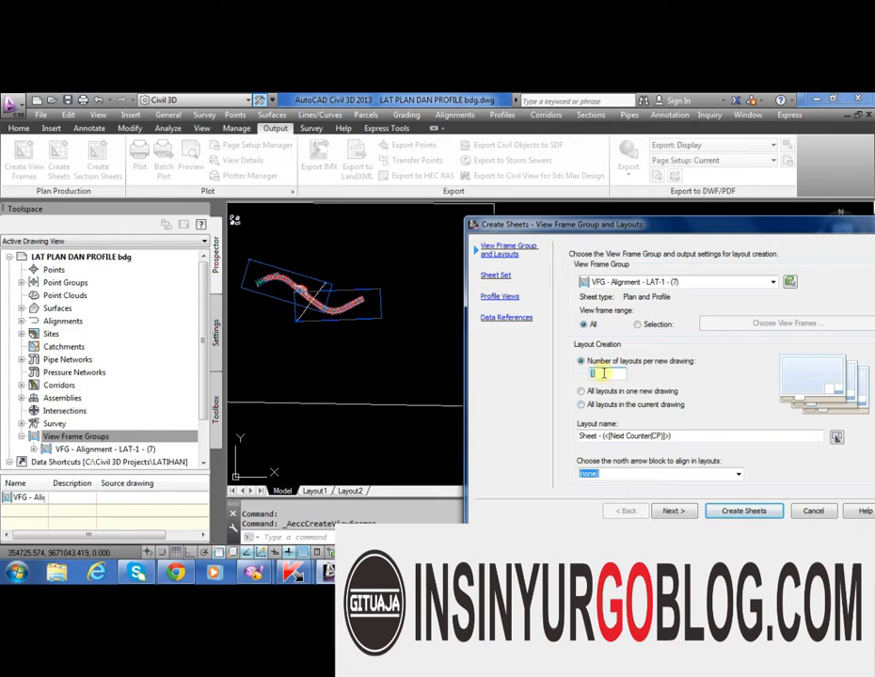
text(3)
drag(527, 224, 390, 174)
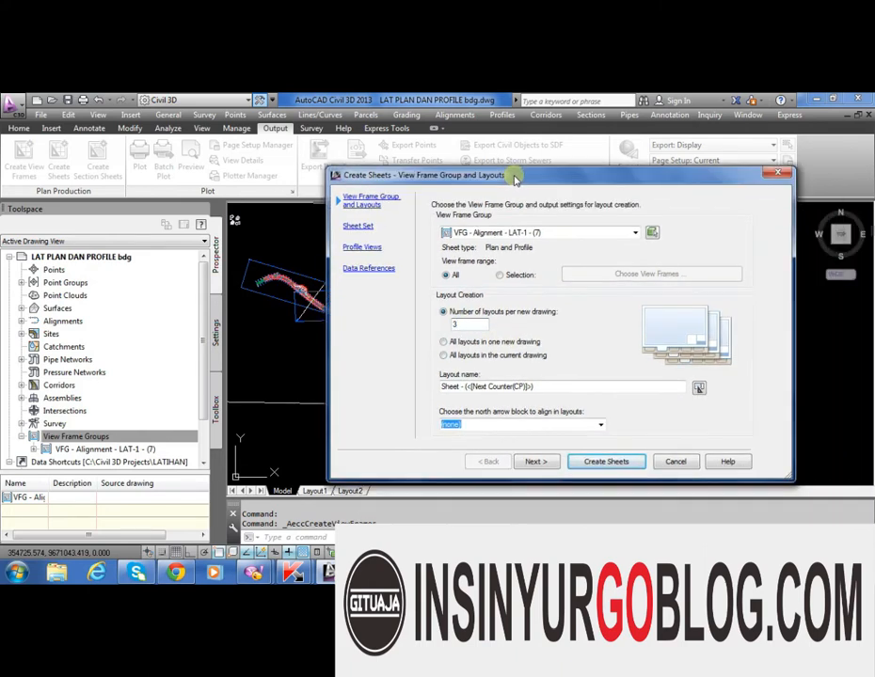
Keep the default sheet set settings and open the Profile View Wizard with custom profile view settings chosen instead of an existing view's
click(551, 463)
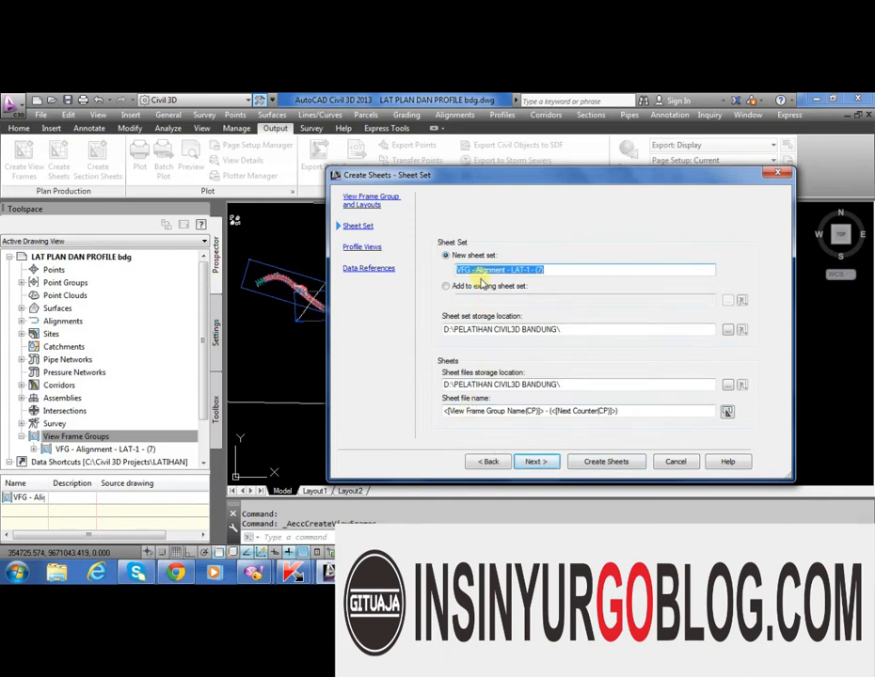
click(538, 462)
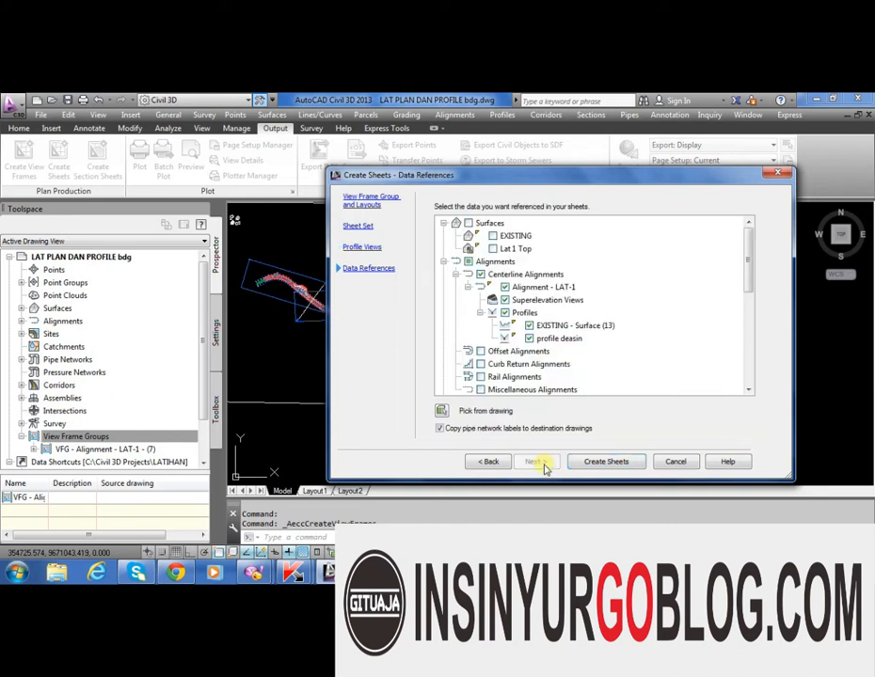
click(490, 462)
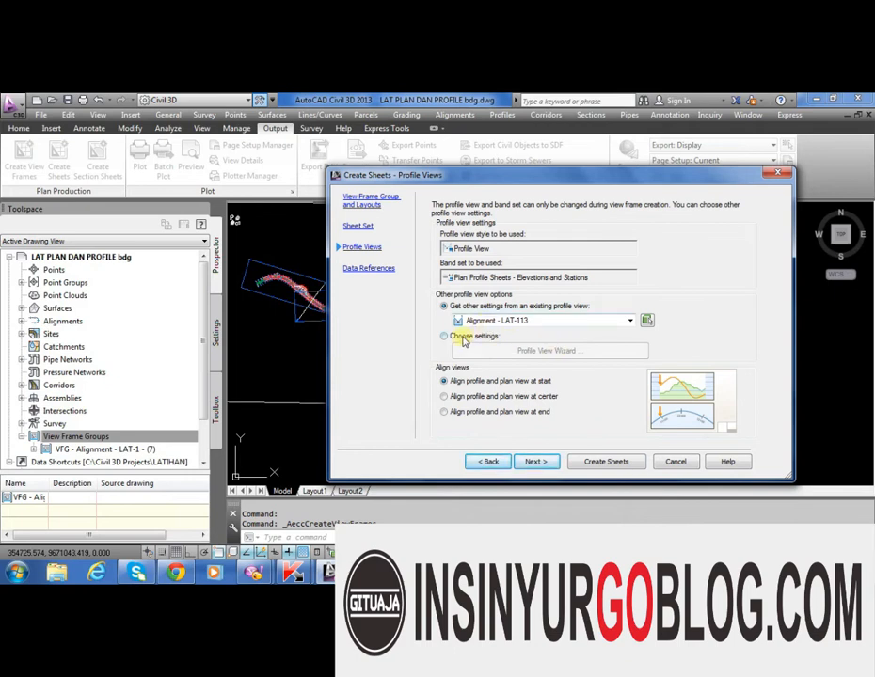
click(464, 336)
click(523, 351)
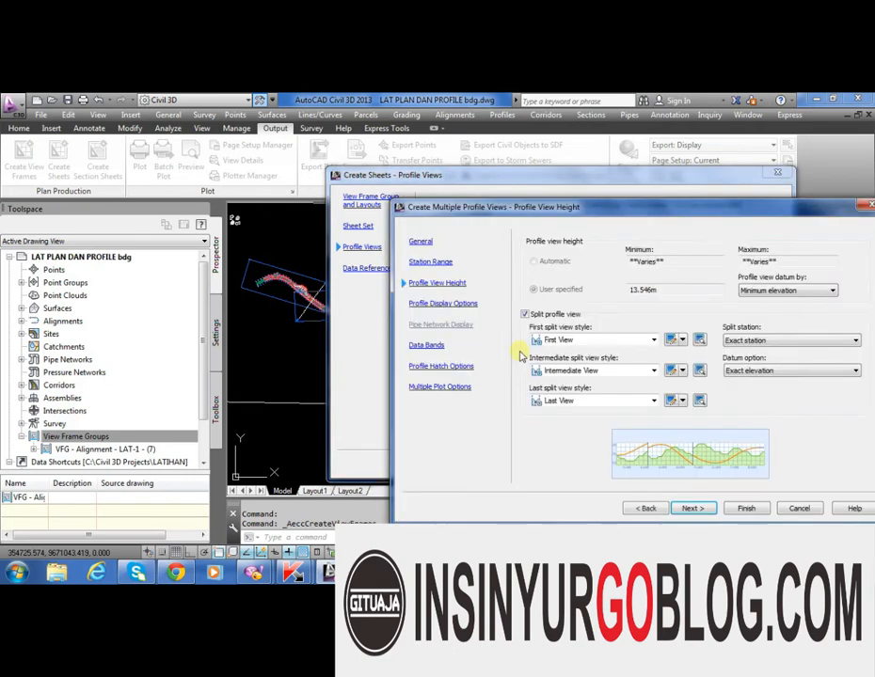
drag(657, 203, 577, 189)
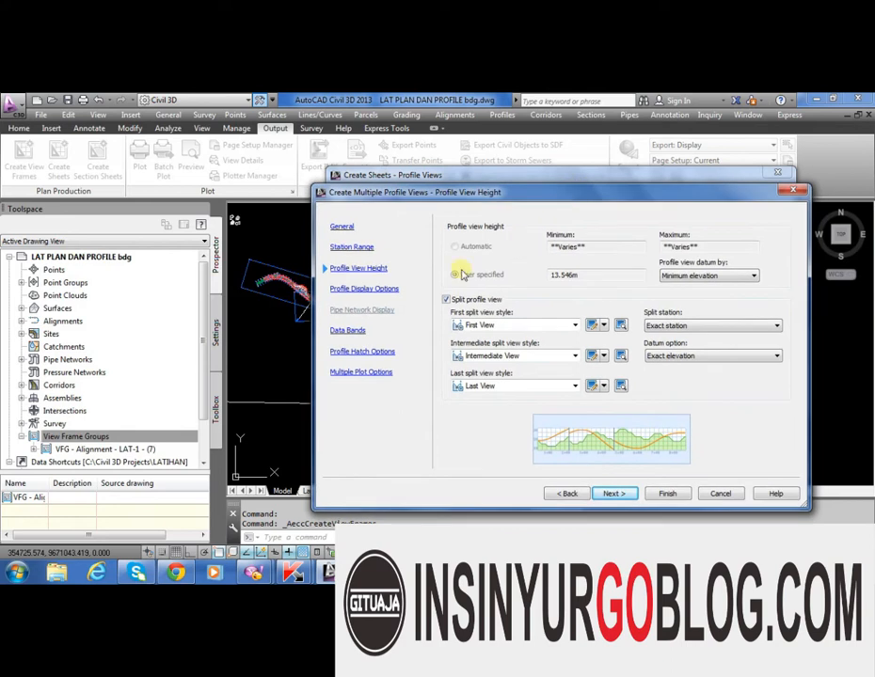
In the data bands, set Profile1 of the vertical geometry band to profile deasin
click(357, 331)
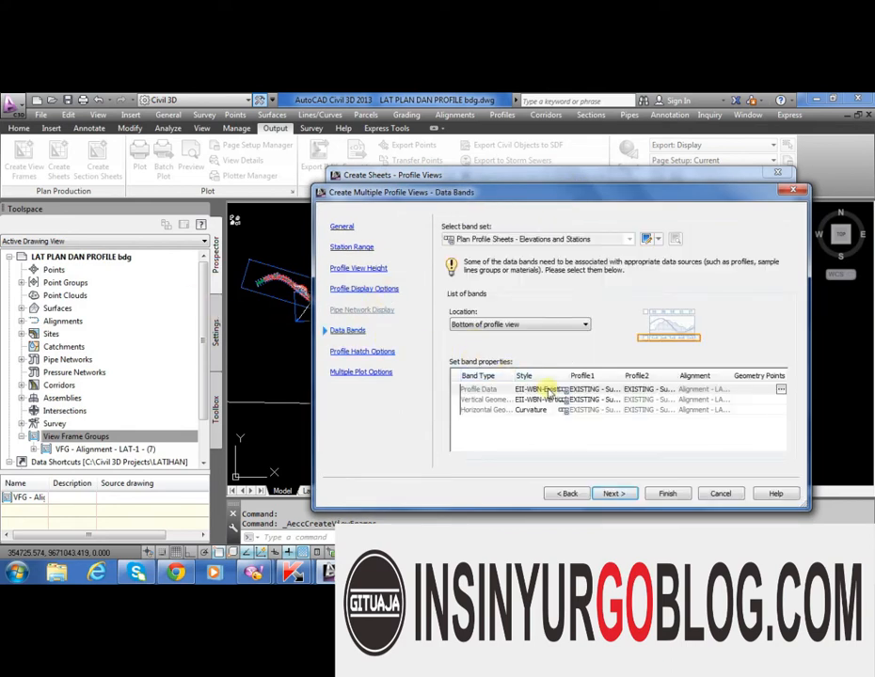
click(383, 352)
click(357, 332)
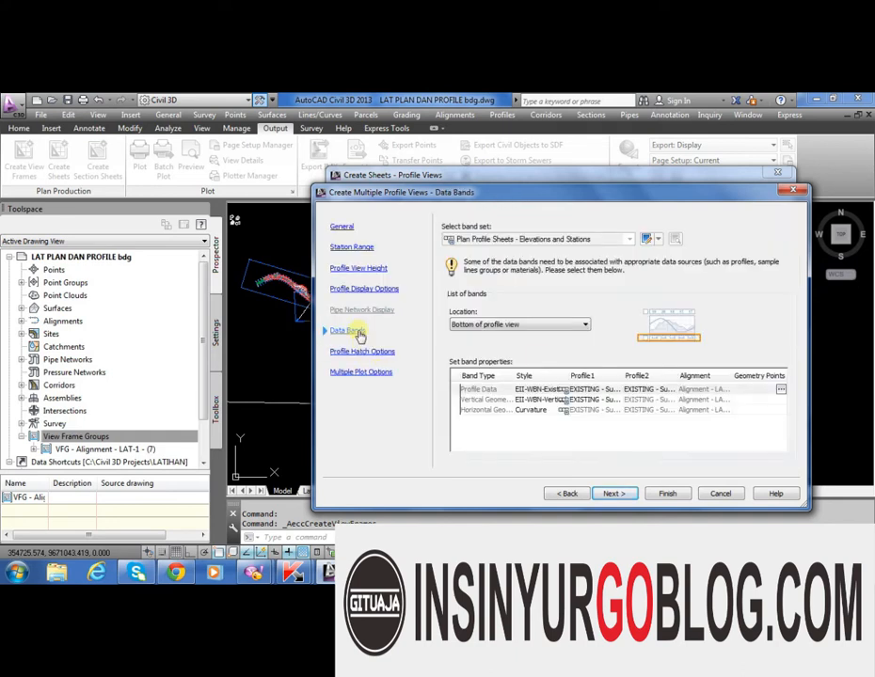
click(605, 399)
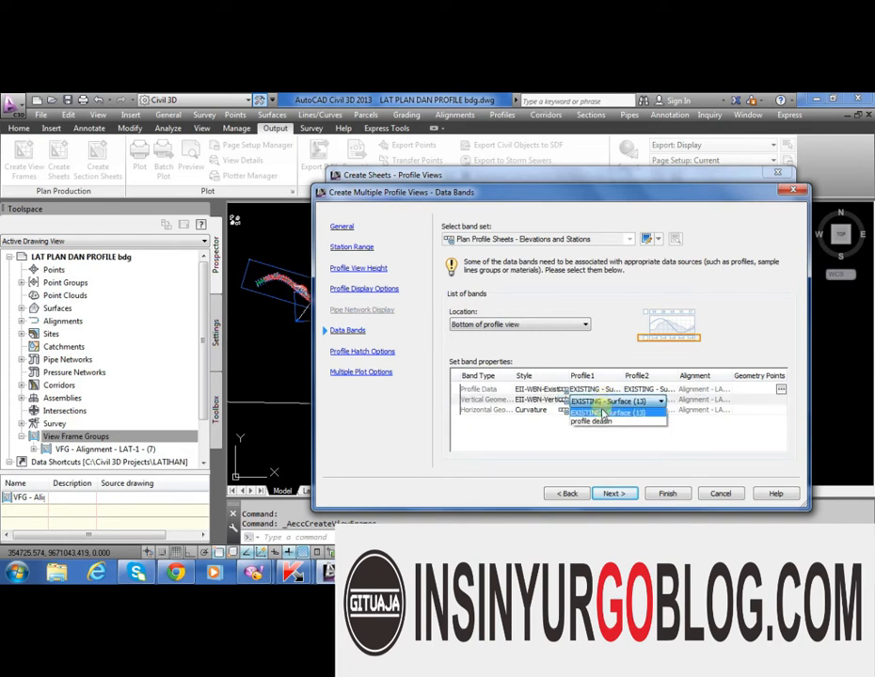
click(596, 422)
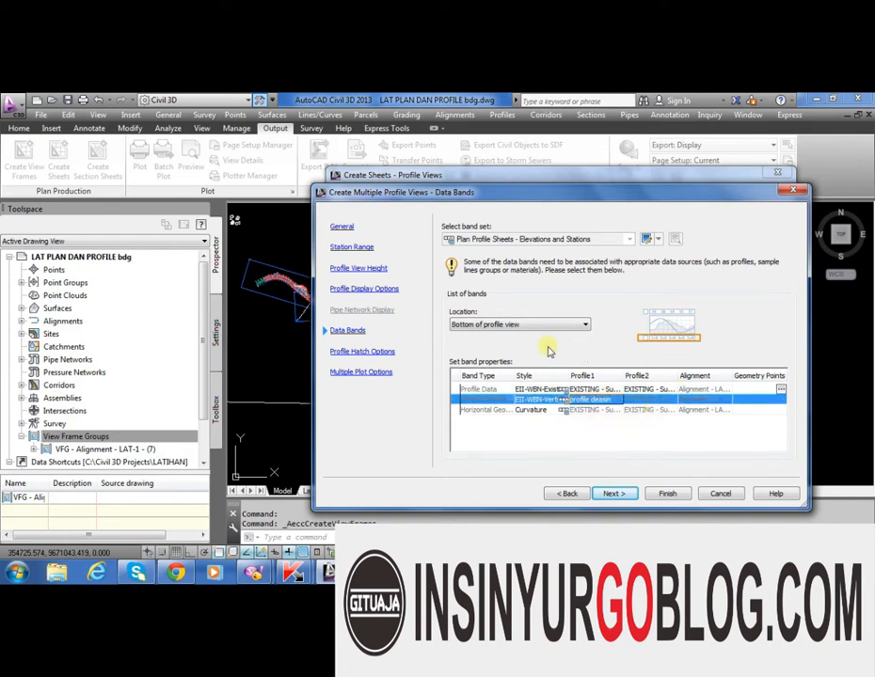
Review the station range, view height, display, band, hatch and multiple plot settings, and finish the profile view setup
click(359, 249)
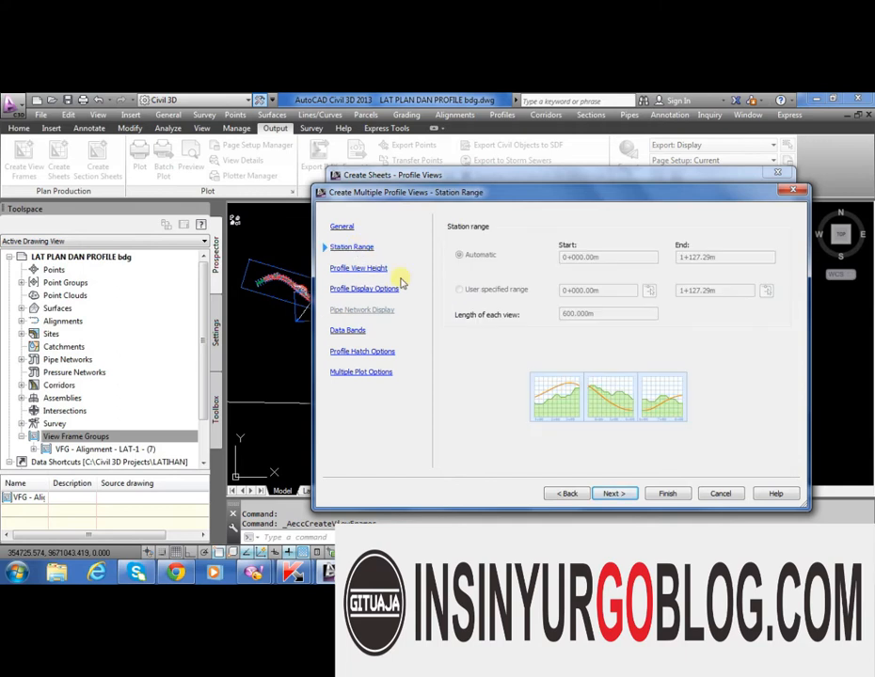
click(361, 268)
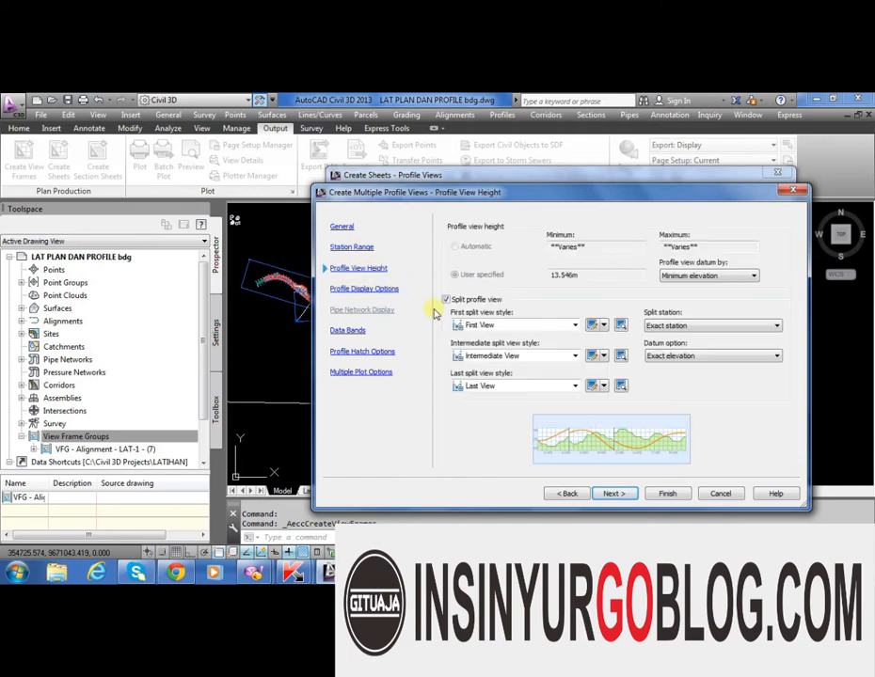
click(374, 290)
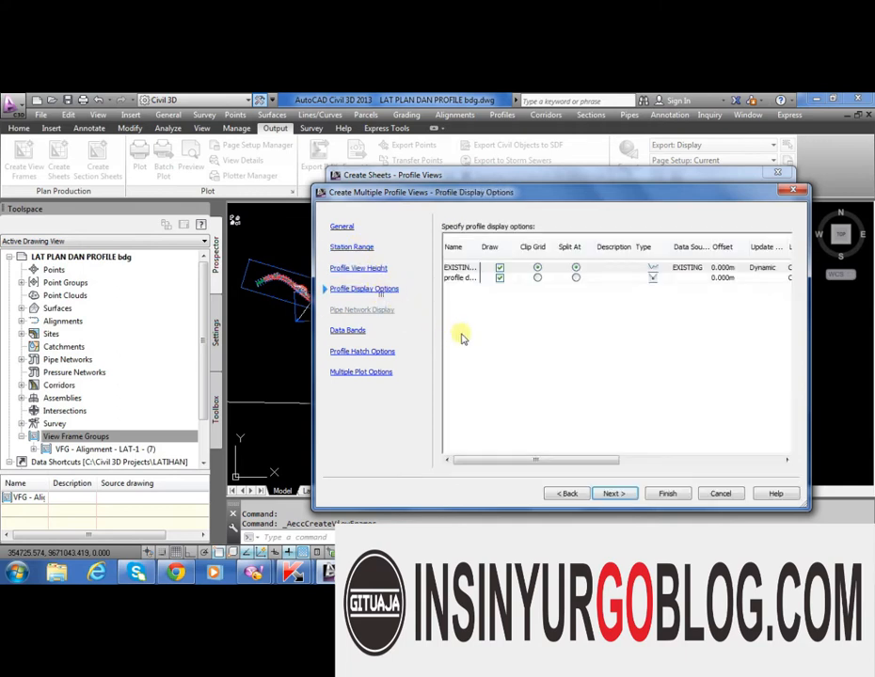
click(363, 333)
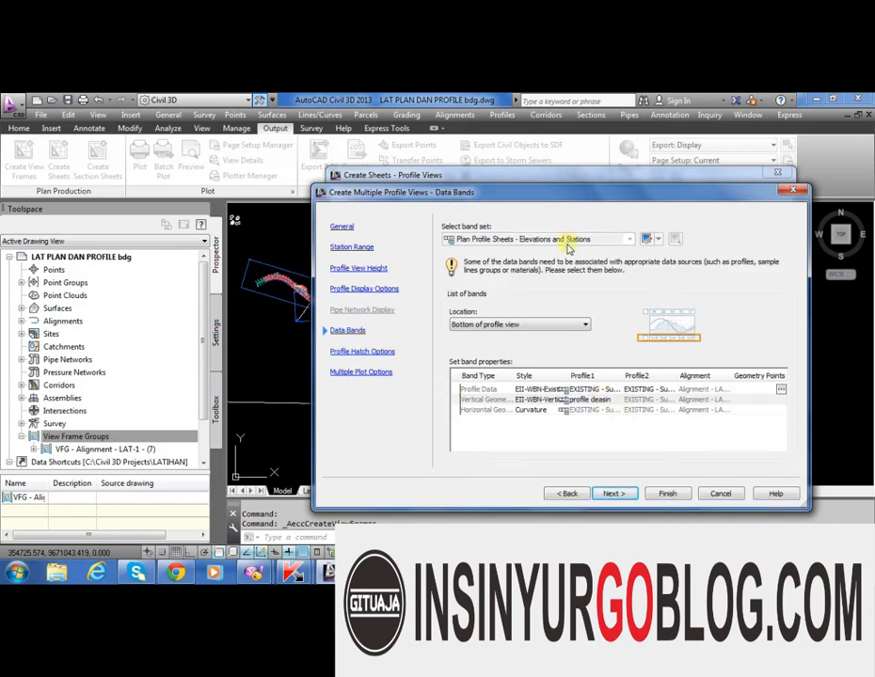
click(373, 352)
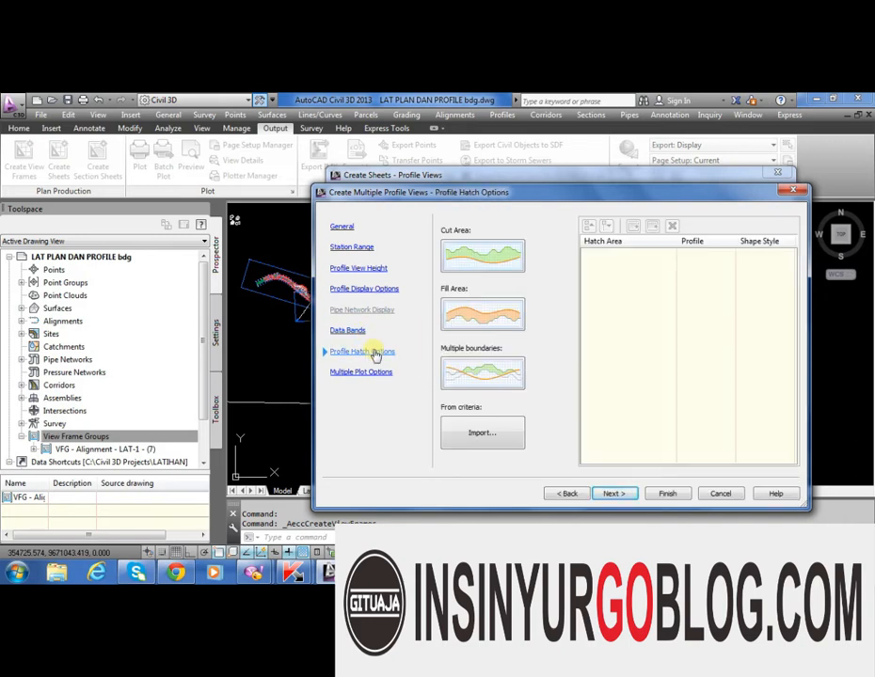
click(372, 374)
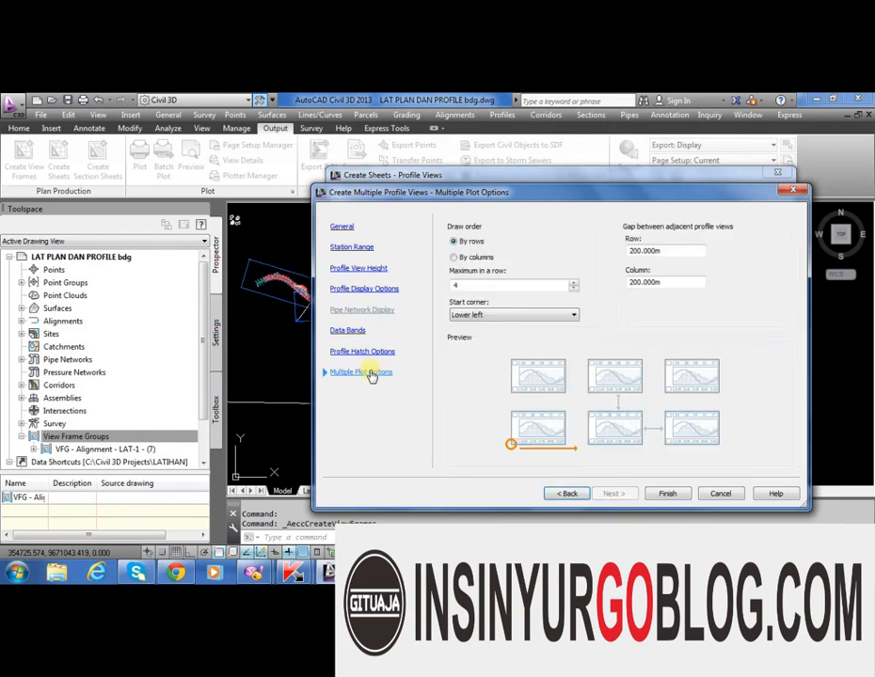
click(656, 490)
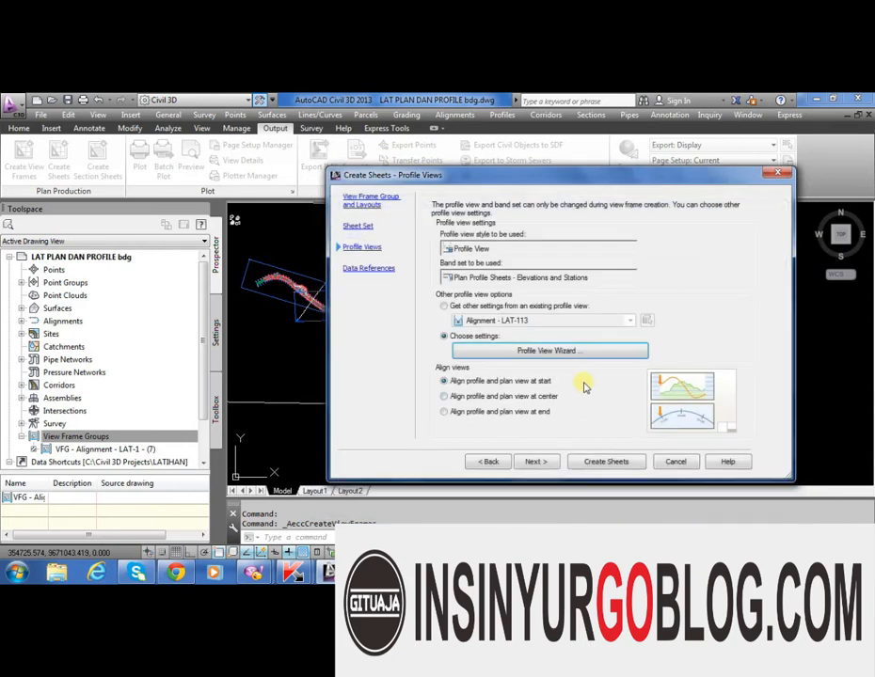
Create the sheets with the preselected data references, allow the drawing to be saved, and place the profile view origin below the existing profile view
click(537, 463)
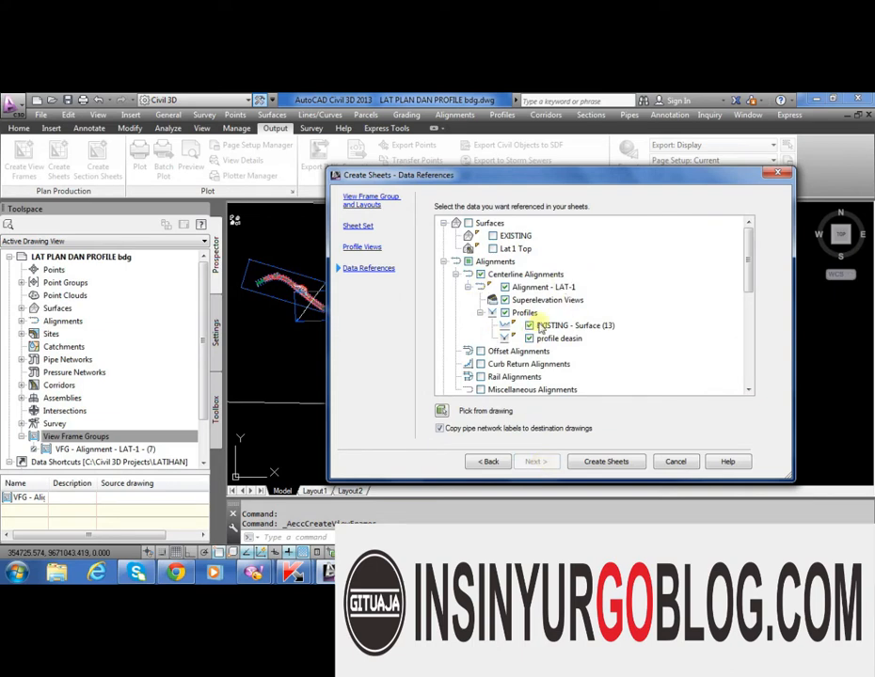
click(603, 462)
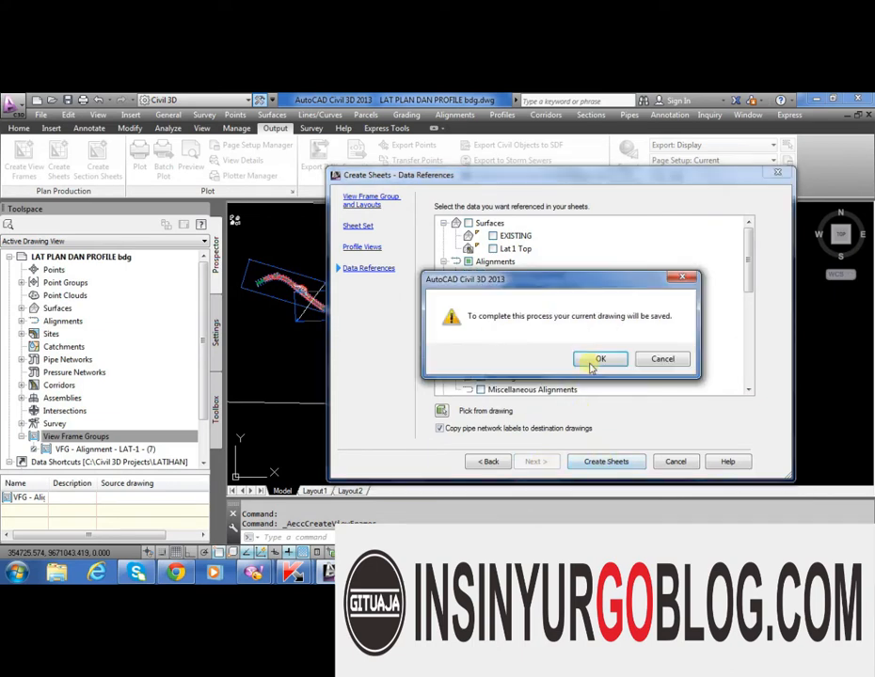
click(595, 361)
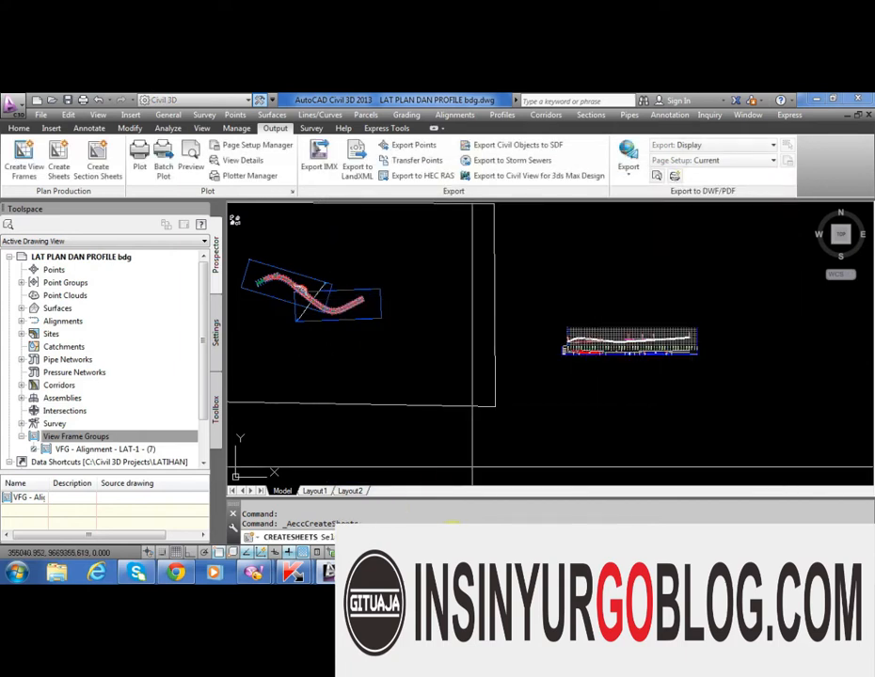
click(566, 401)
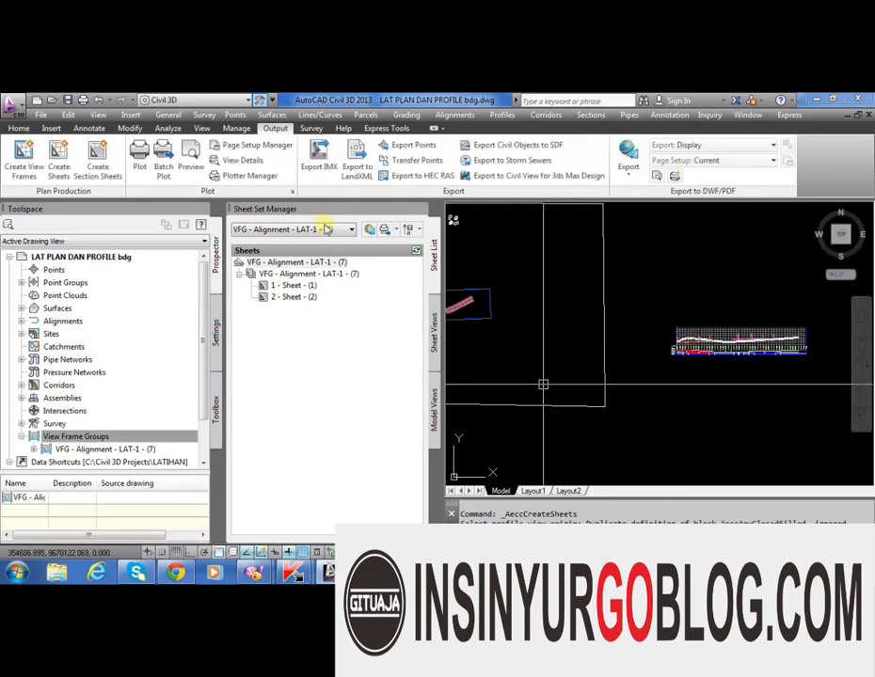
Open sheet 1 - Sheet - (1) from the sheet set, answering the VBA prompt and temporarily converting the dense hatch patterns to solid hatches
double_click(294, 286)
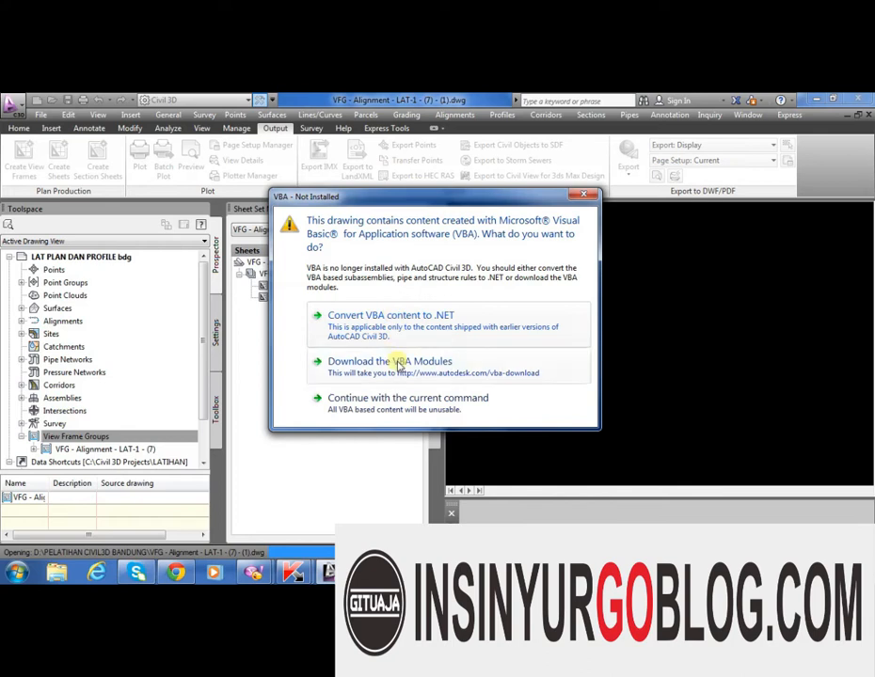
click(400, 349)
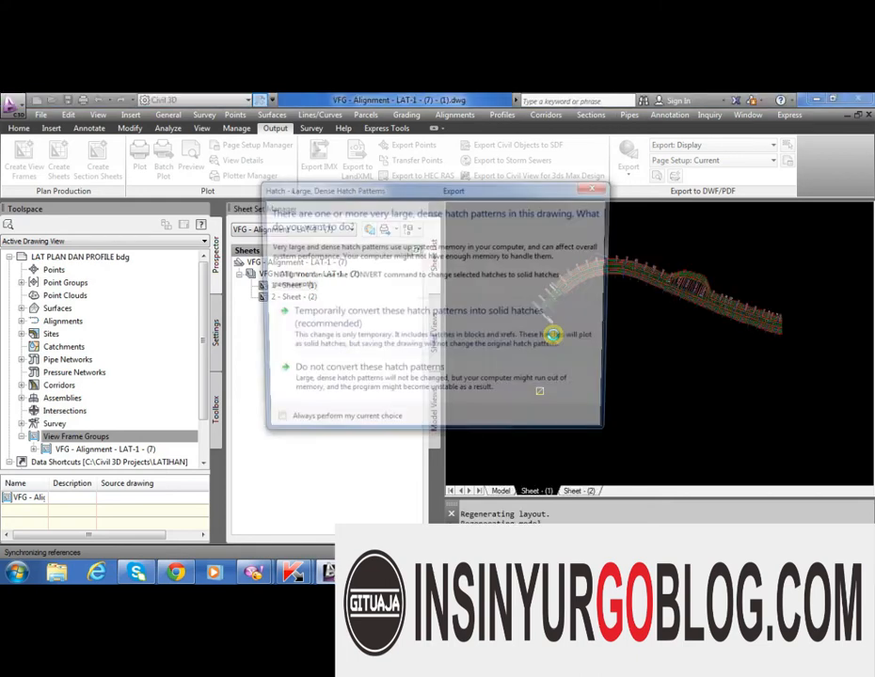
click(453, 329)
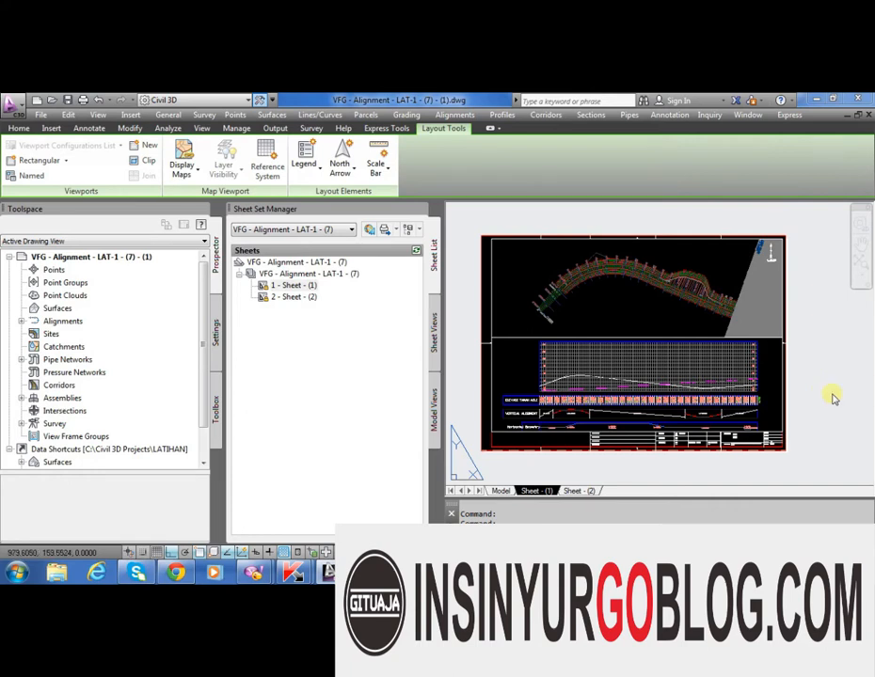
Examine the plan view, profile grid and data bands on the Sheet - (1) and Sheet - (2) layouts
click(831, 395)
scroll(534, 423, up, 6)
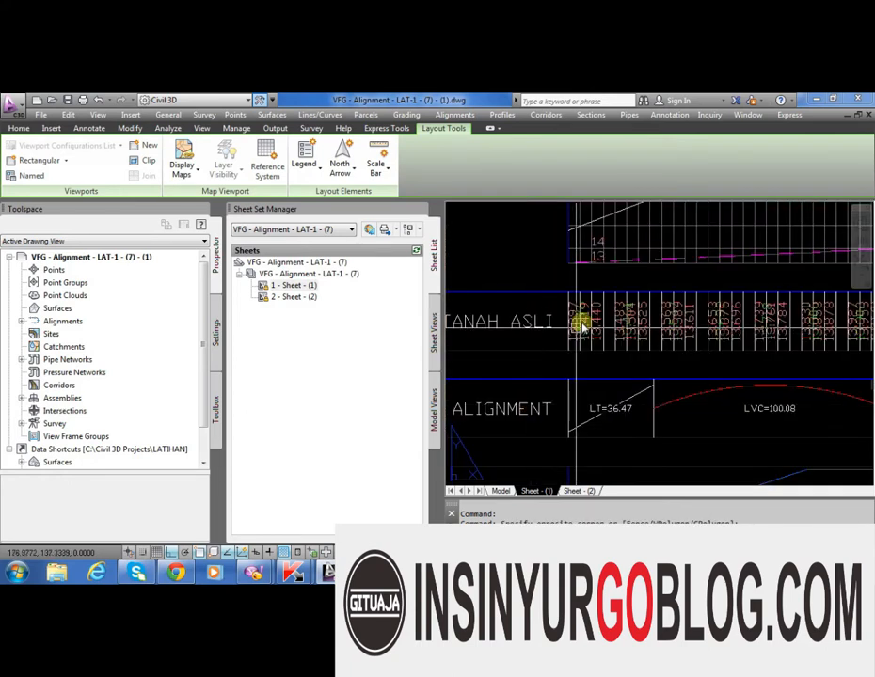
scroll(583, 324, down, 2)
scroll(584, 357, down, 2)
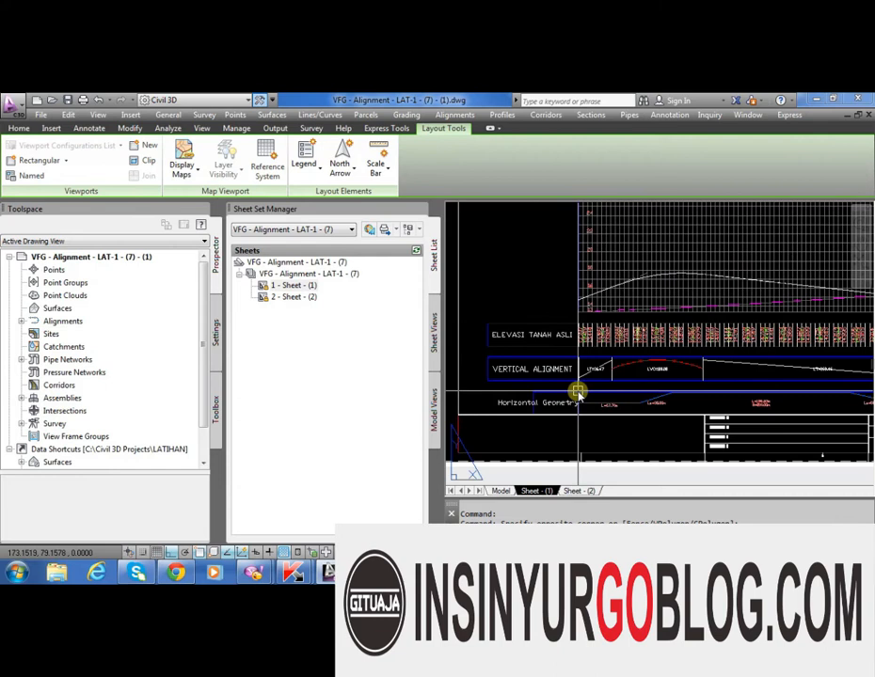
scroll(541, 359, down, 5)
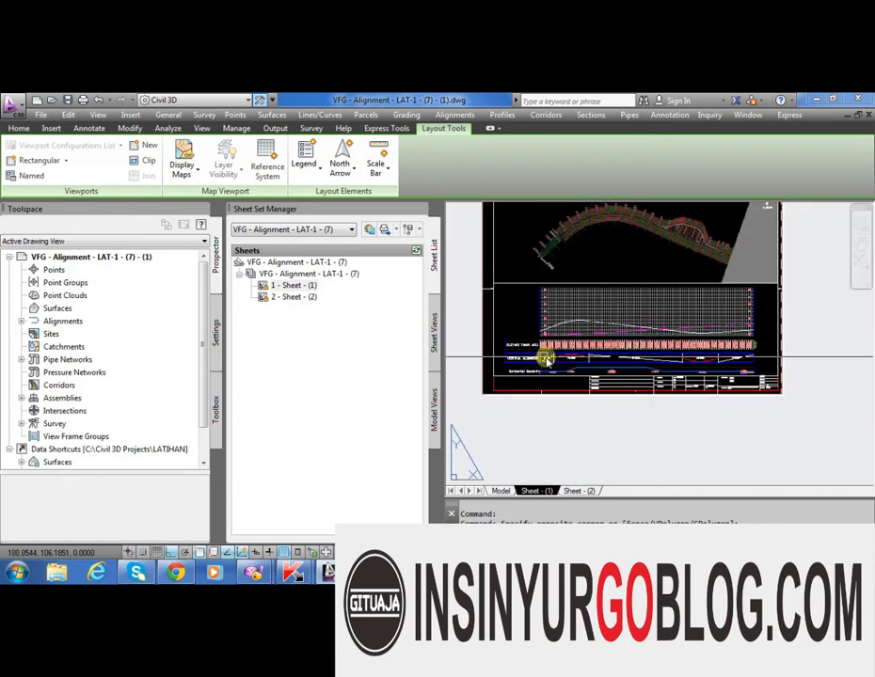
scroll(543, 360, up, 4)
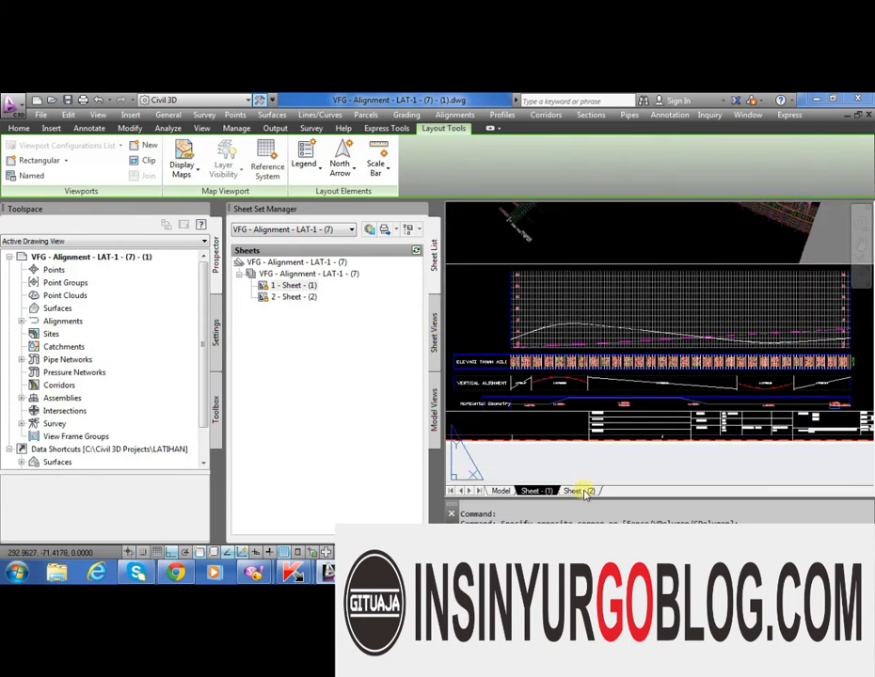
click(575, 491)
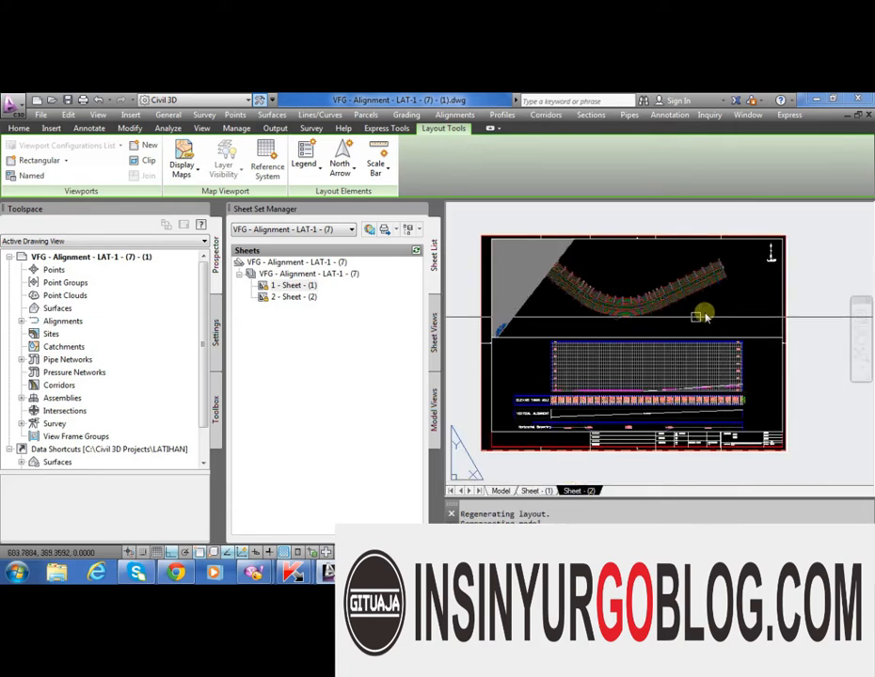
scroll(574, 390, up, 2)
scroll(527, 390, up, 2)
scroll(511, 391, down, 4)
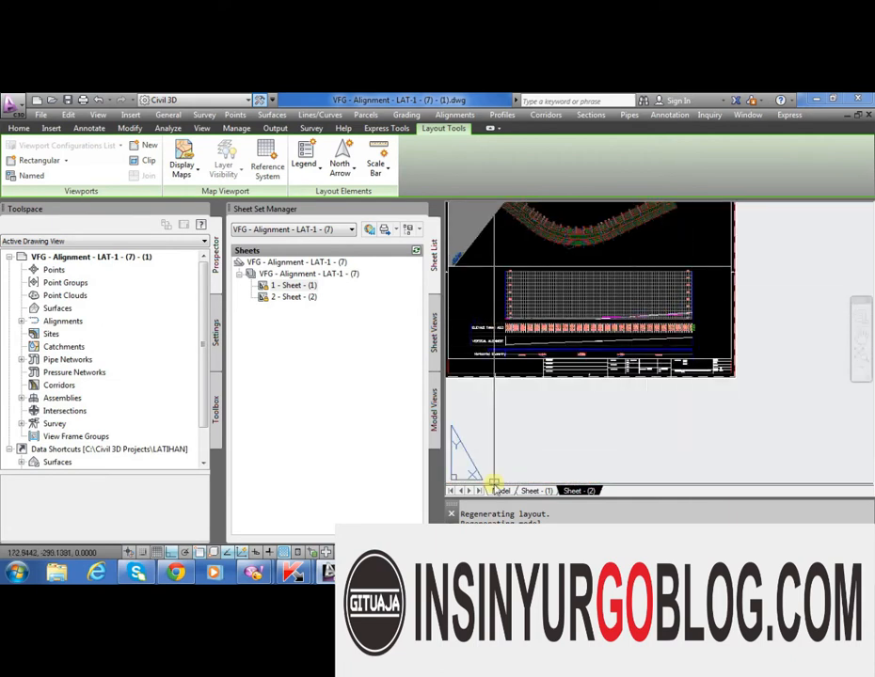
scroll(564, 348, up, 5)
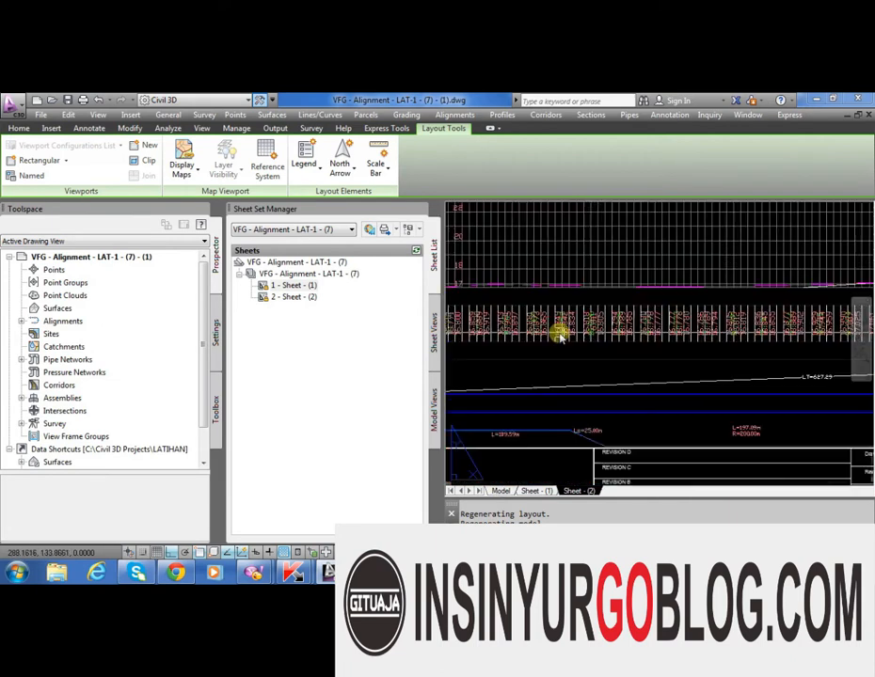
Switch the sheet drawing to model space, save it and zoom to the drawing extents
click(500, 491)
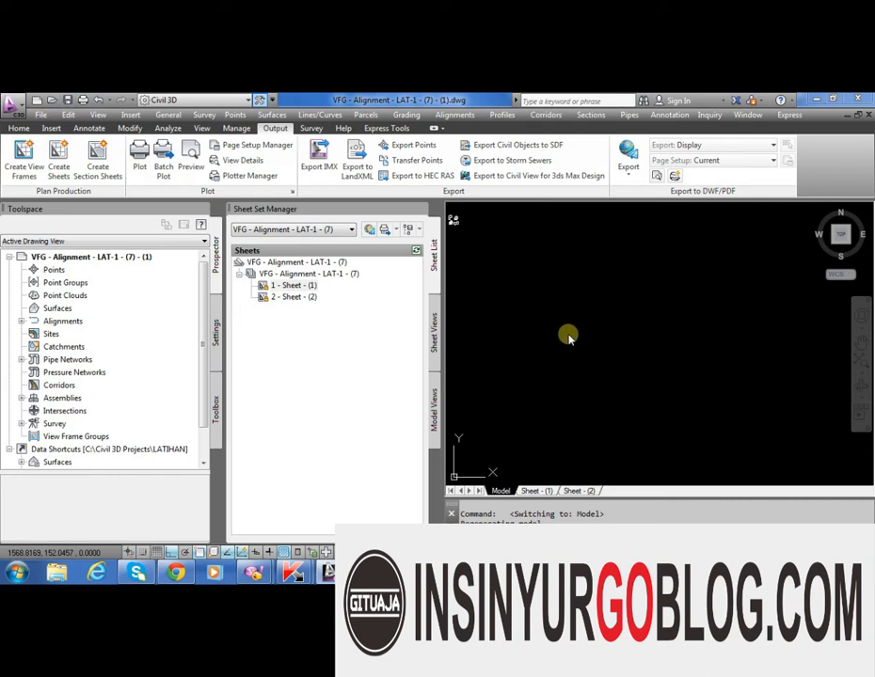
key(ctrl+s)
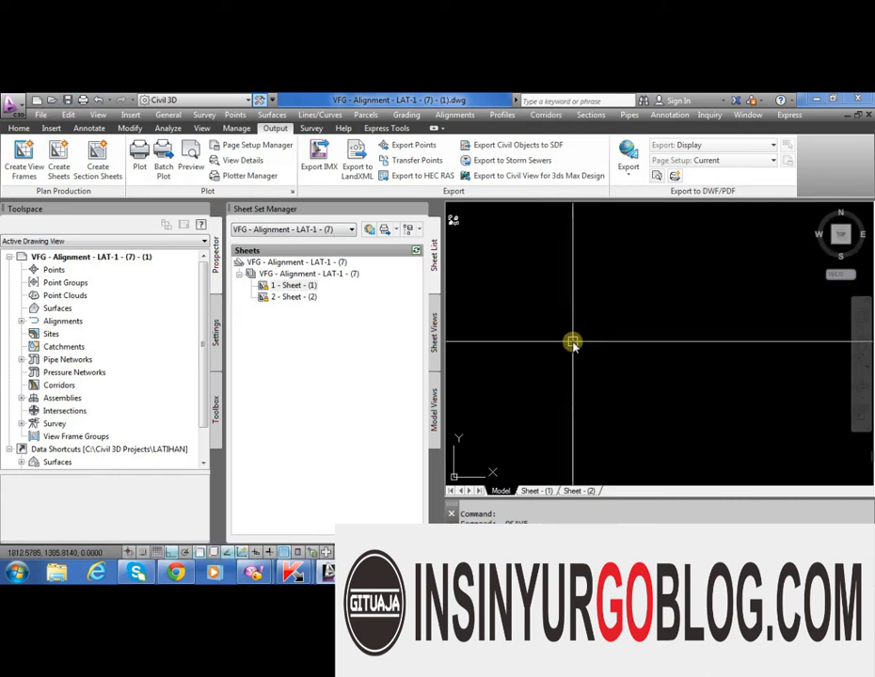
scroll(611, 343, down, 12)
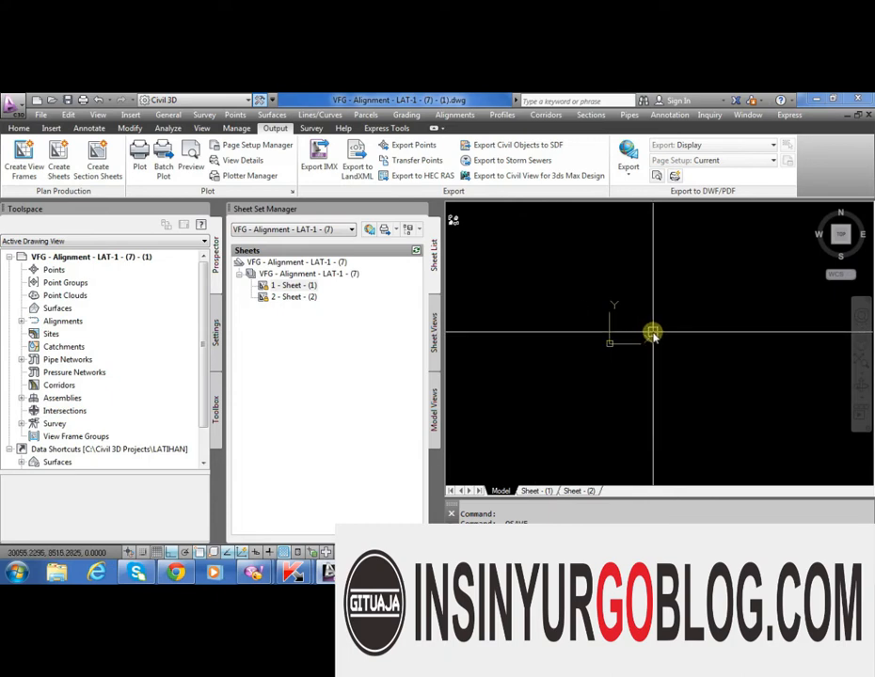
text(z)
key(Return)
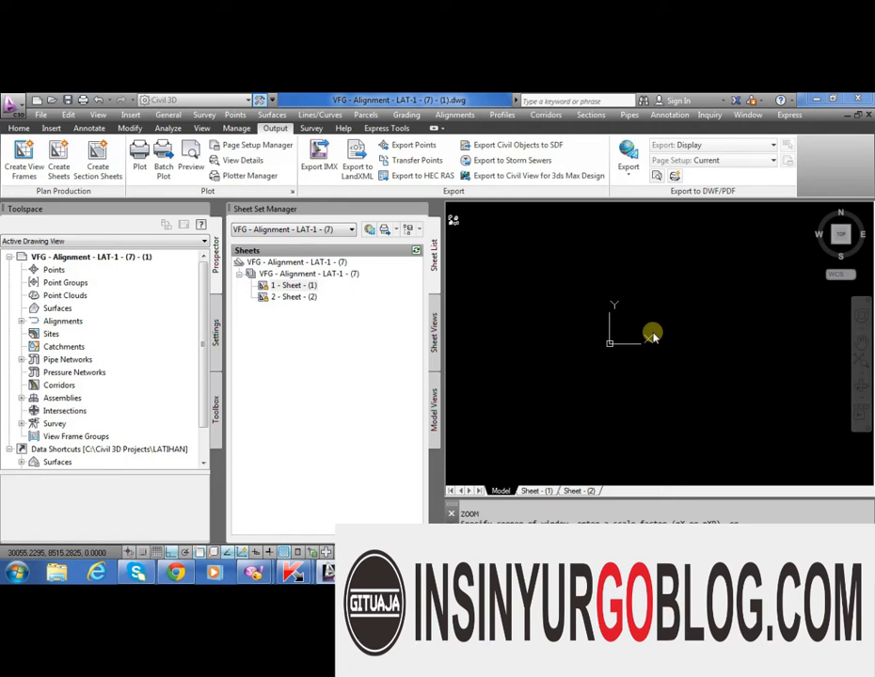
text(e)
key(Return)
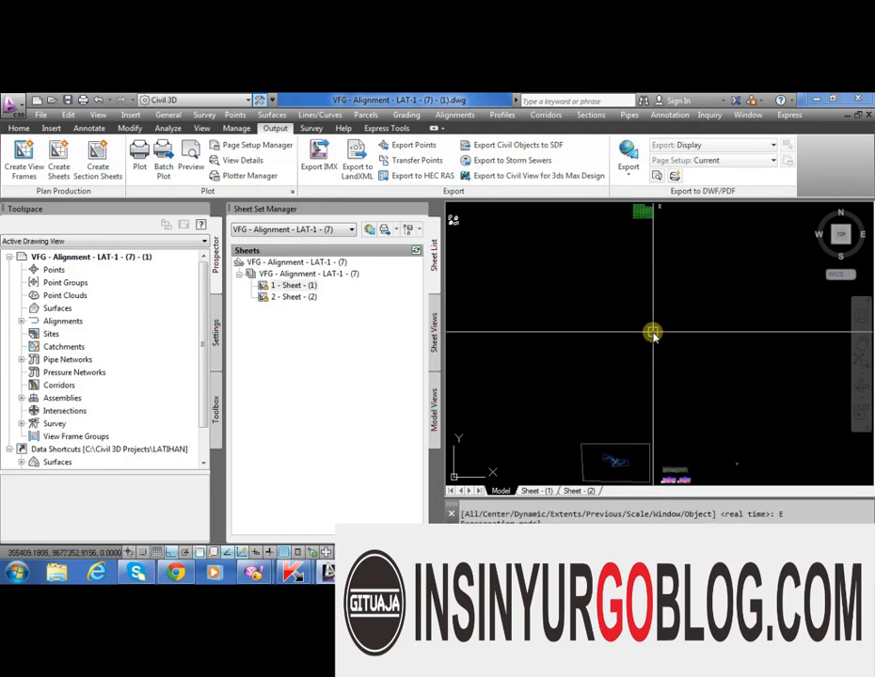
Open the properties of the first sheet's profile view below the original profile and set its split profile view option to Manual
scroll(668, 329, down, 2)
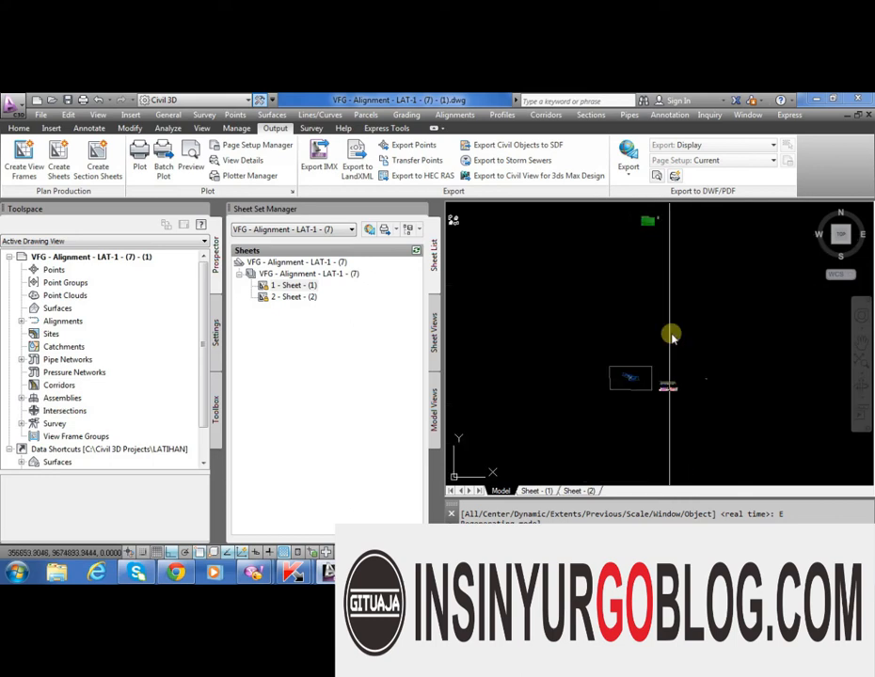
scroll(671, 396, up, 4)
scroll(671, 396, up, 3)
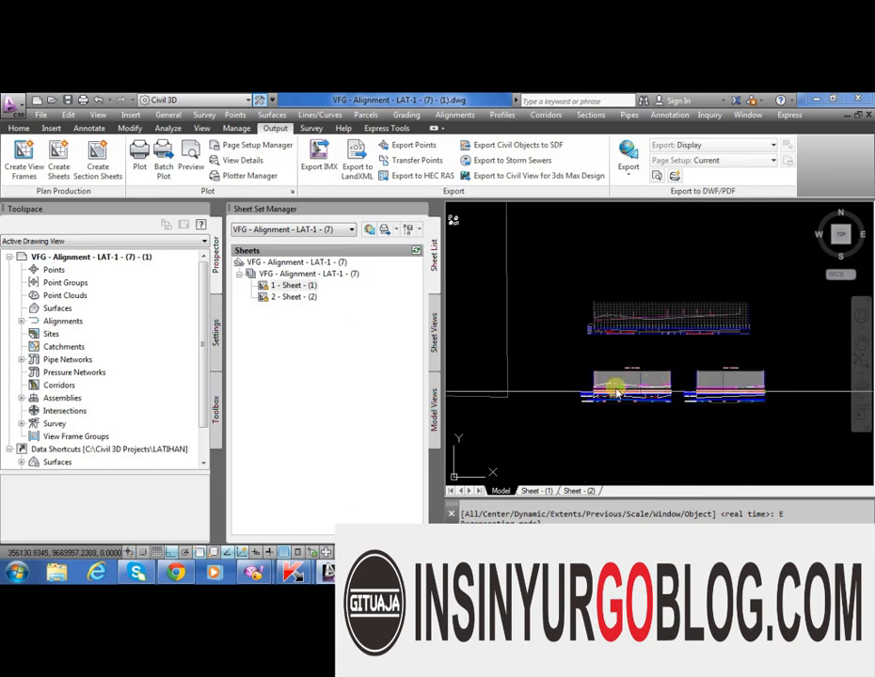
scroll(576, 404, up, 2)
scroll(645, 385, up, 4)
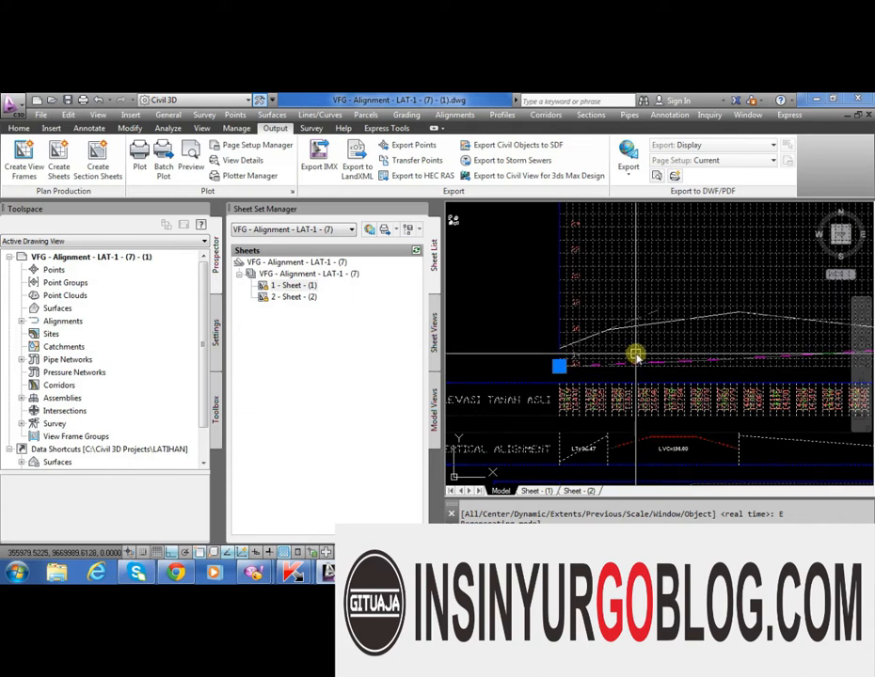
click(636, 355)
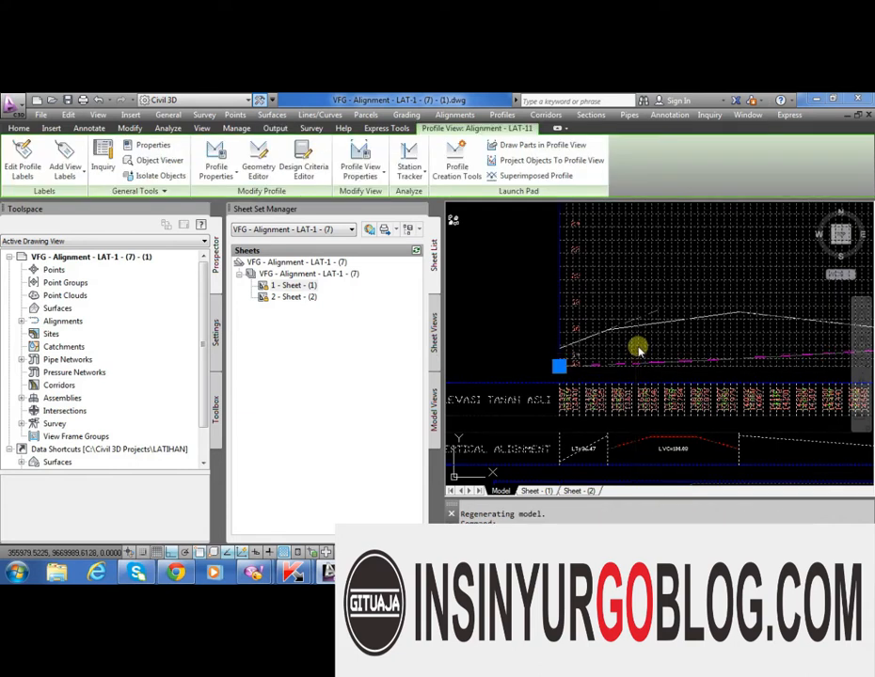
right_click(638, 350)
click(702, 472)
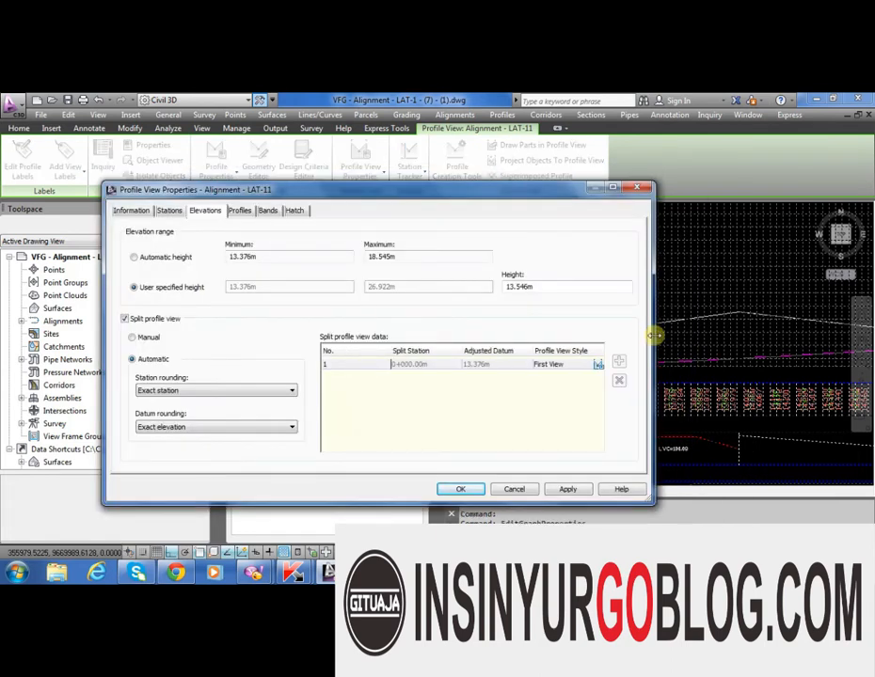
click(133, 338)
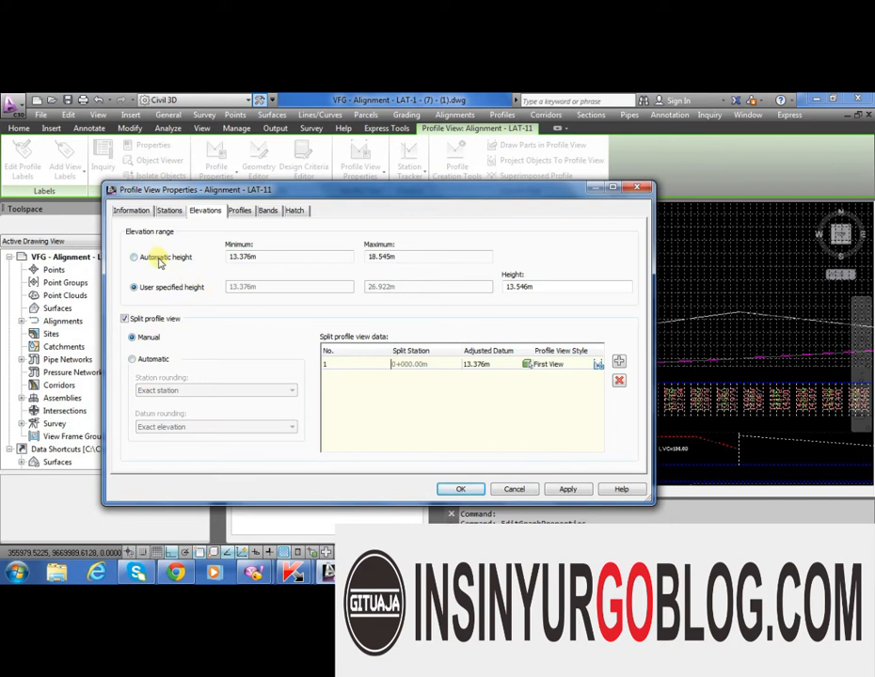
Import the EII-WBN-Full Band Set into the profile view's bands and apply the properties
click(268, 209)
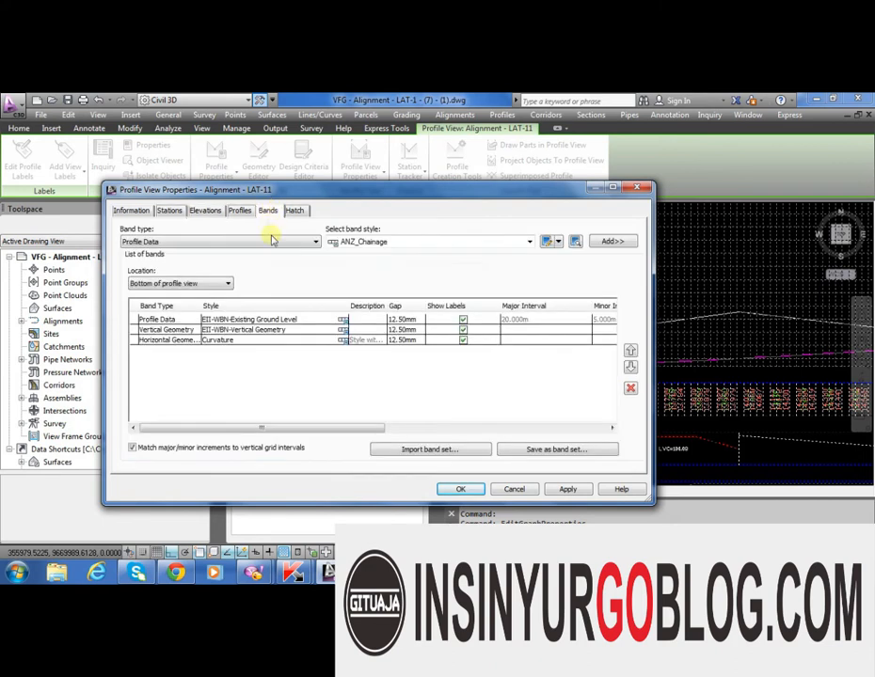
click(425, 450)
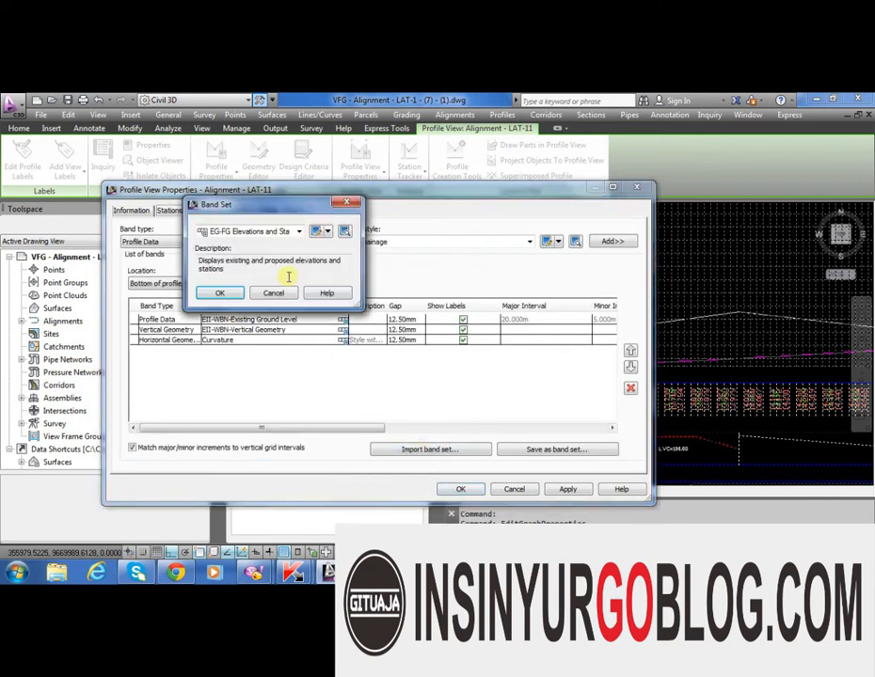
click(269, 232)
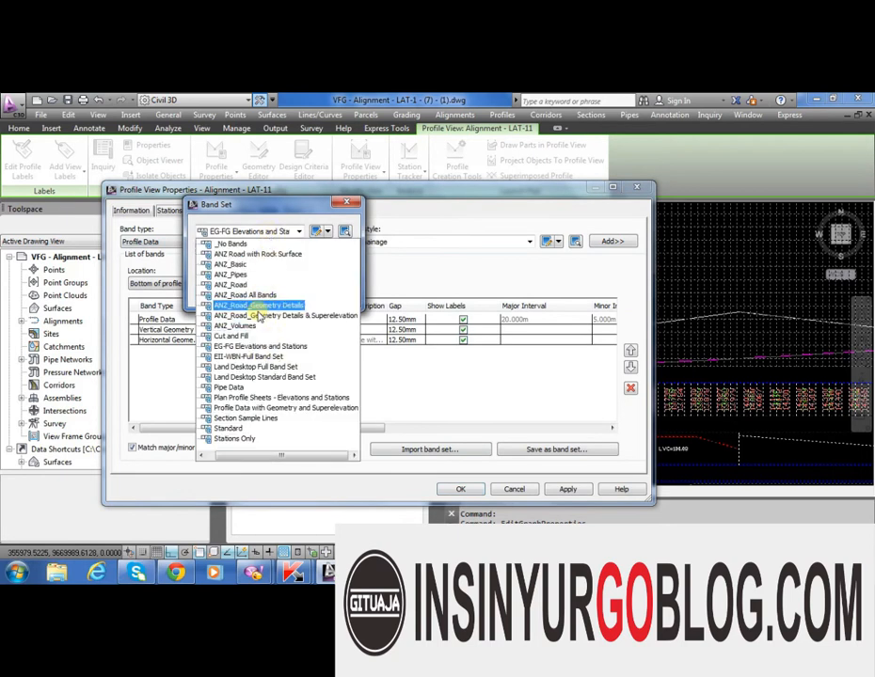
click(242, 357)
click(219, 293)
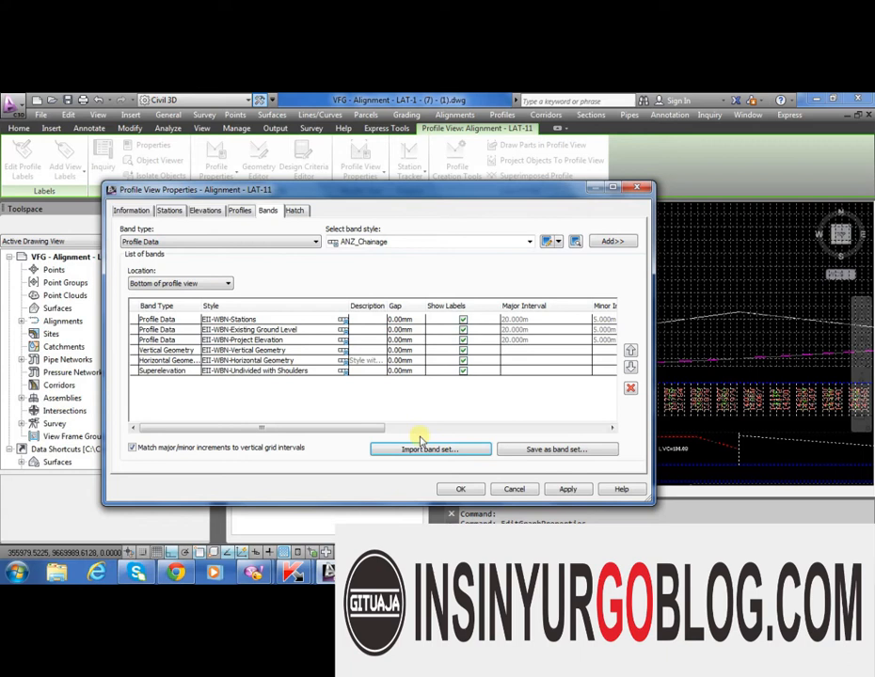
click(455, 489)
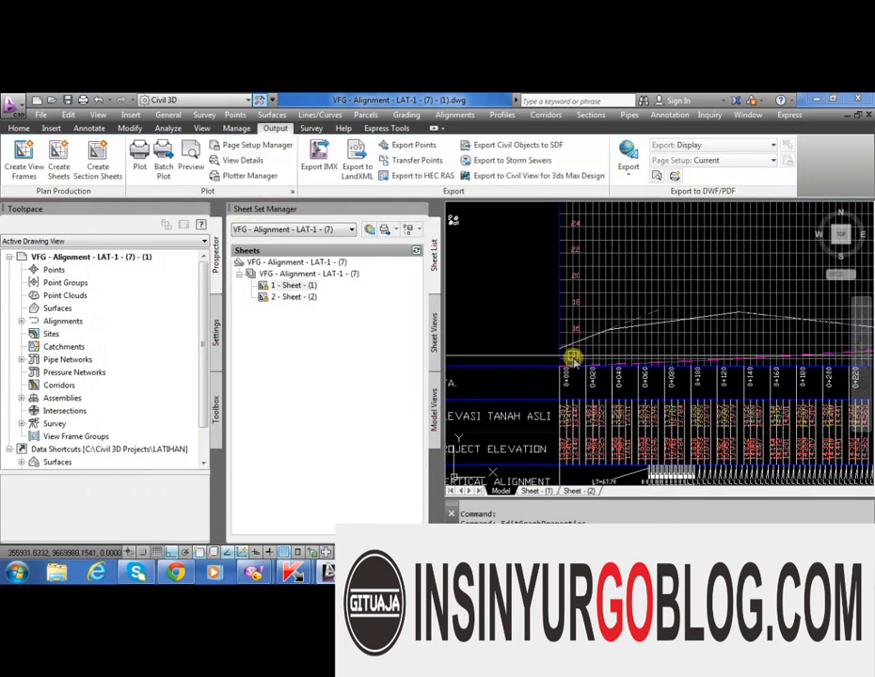
Check the new data bands on the profile view in model space and on the Sheet - (1) layout
scroll(578, 353, down, 3)
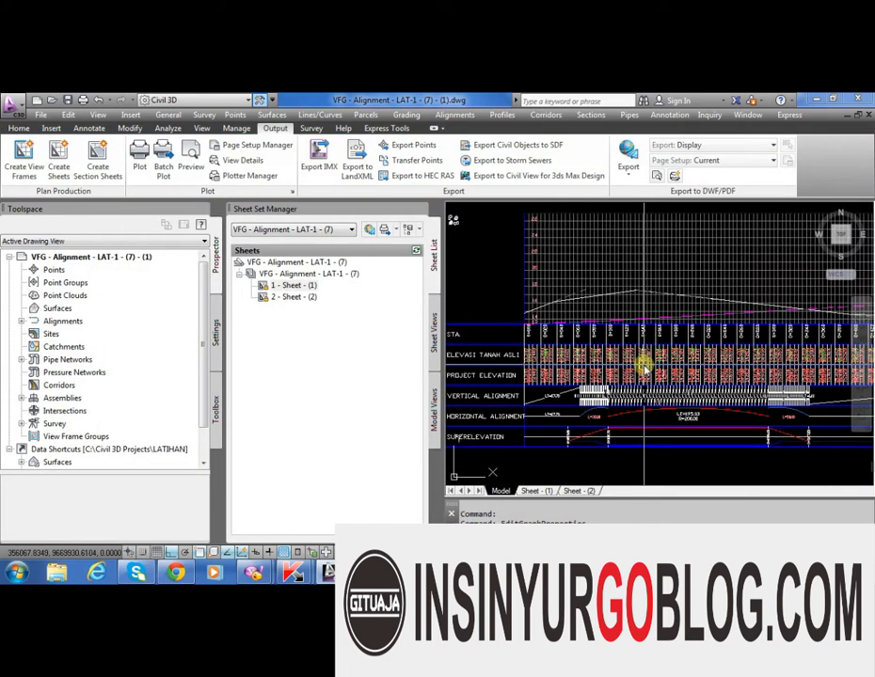
scroll(580, 329, down, 2)
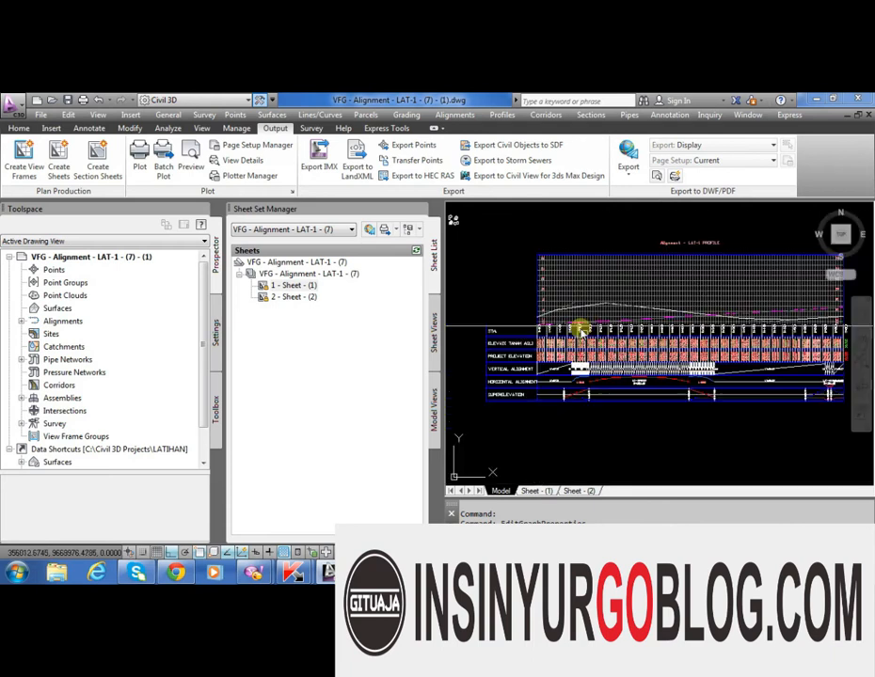
click(534, 491)
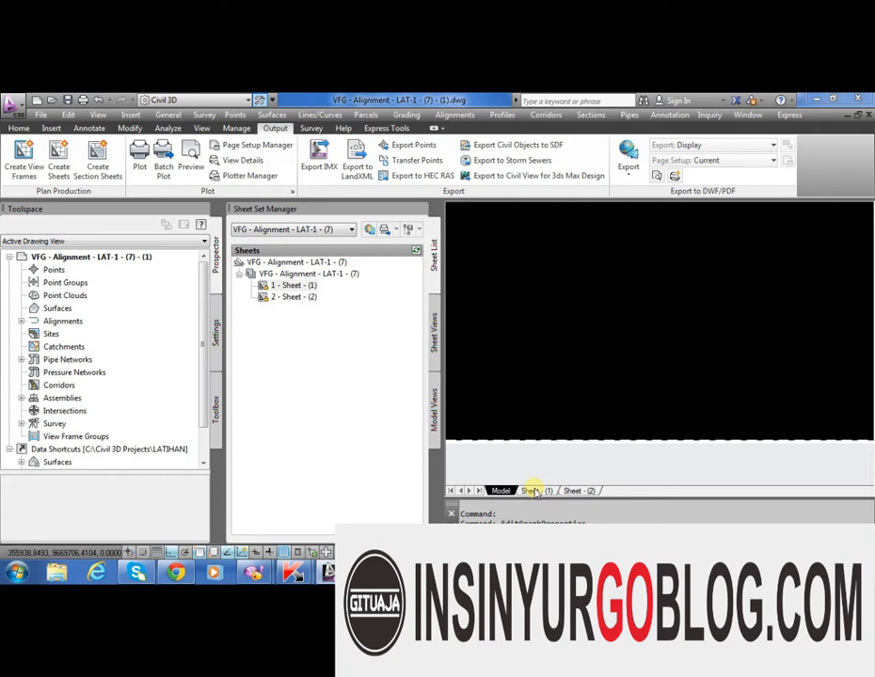
click(532, 491)
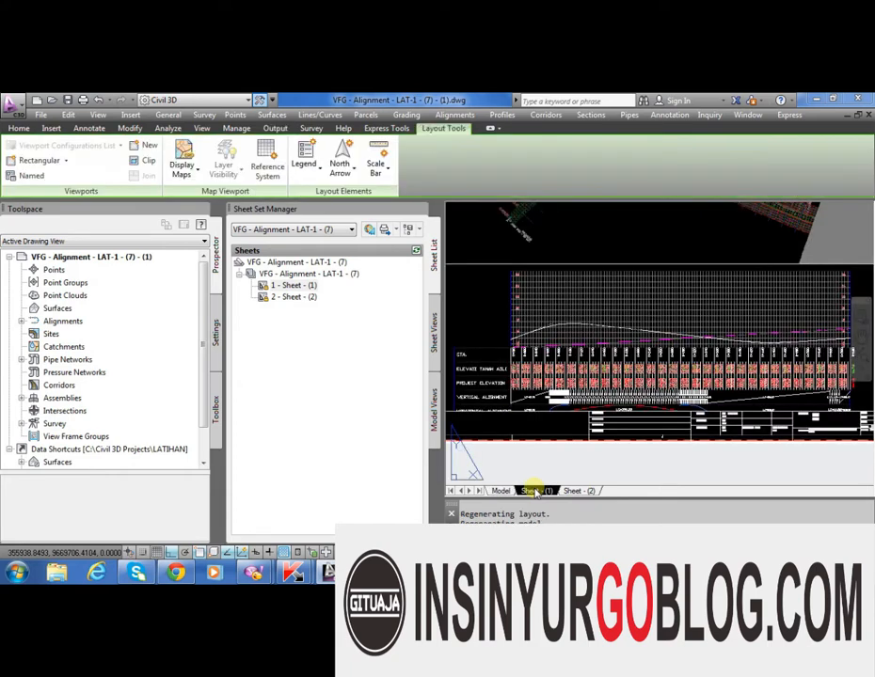
scroll(624, 348, down, 4)
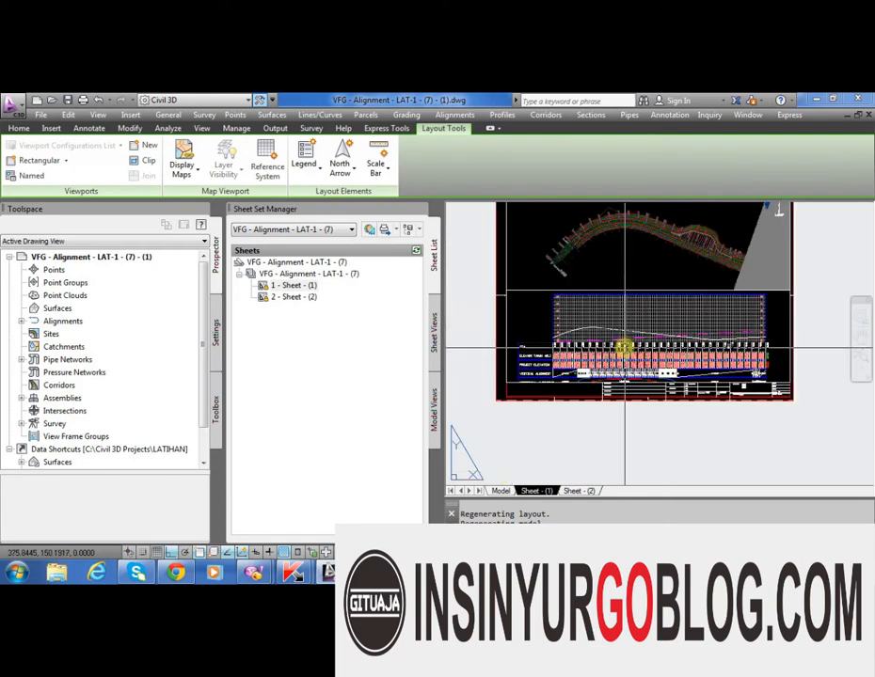
Examine the elevation and station labels in the profile view's data bands on the Sheet - (1) layout and in model space
scroll(617, 337, up, 6)
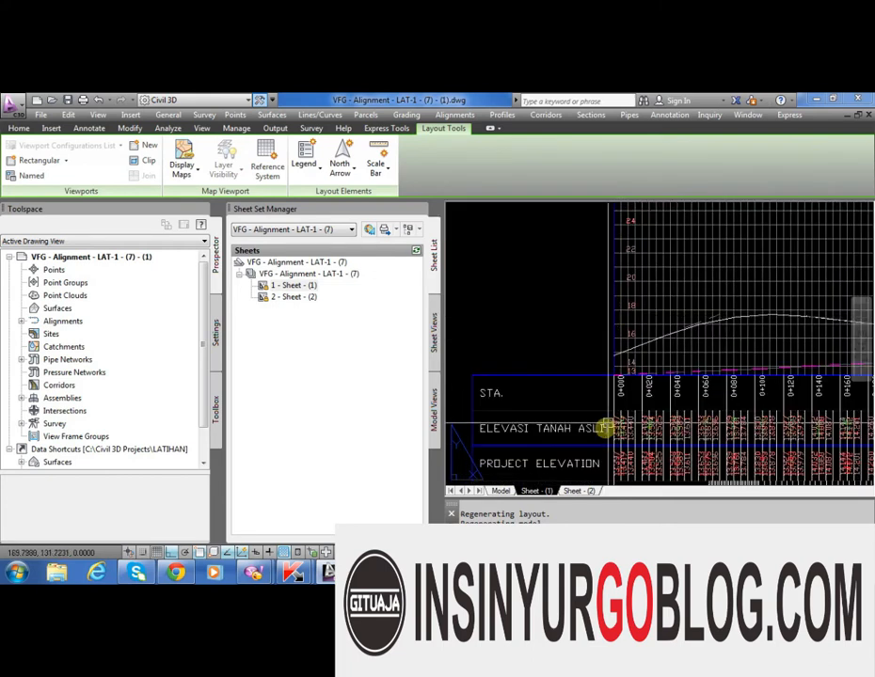
scroll(614, 318, down, 3)
scroll(614, 318, up, 4)
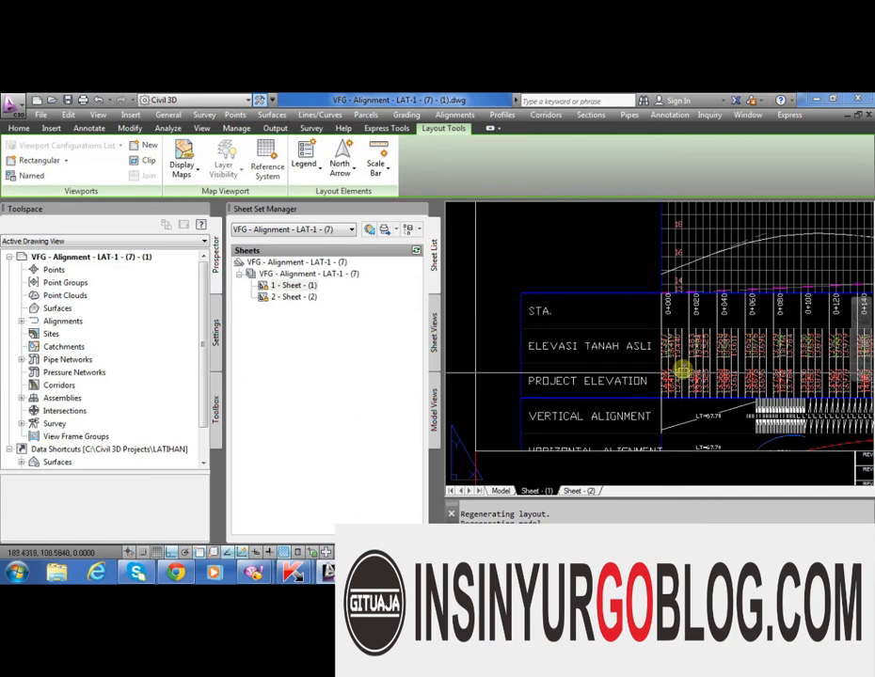
scroll(605, 382, down, 2)
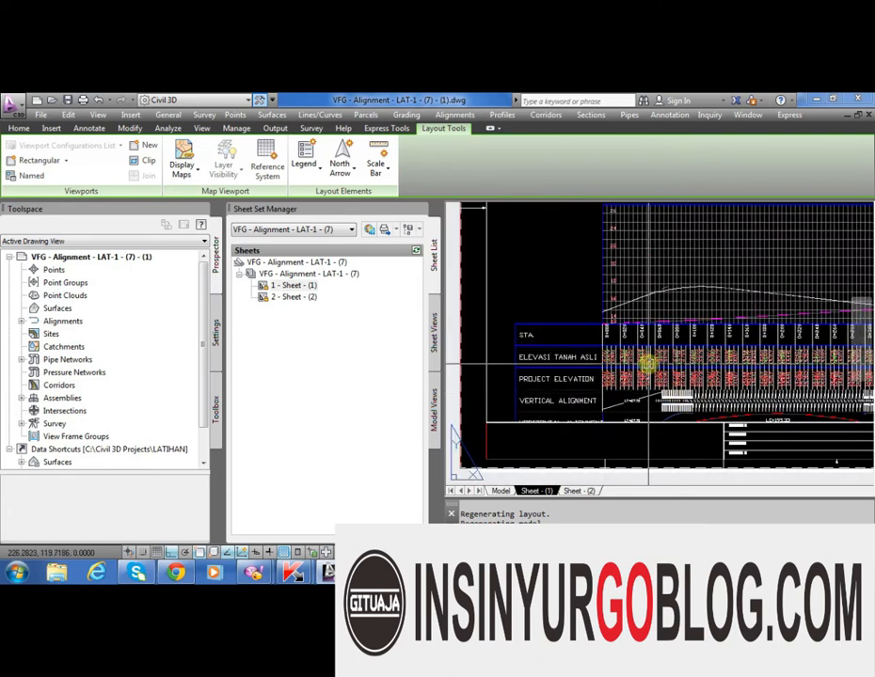
click(501, 491)
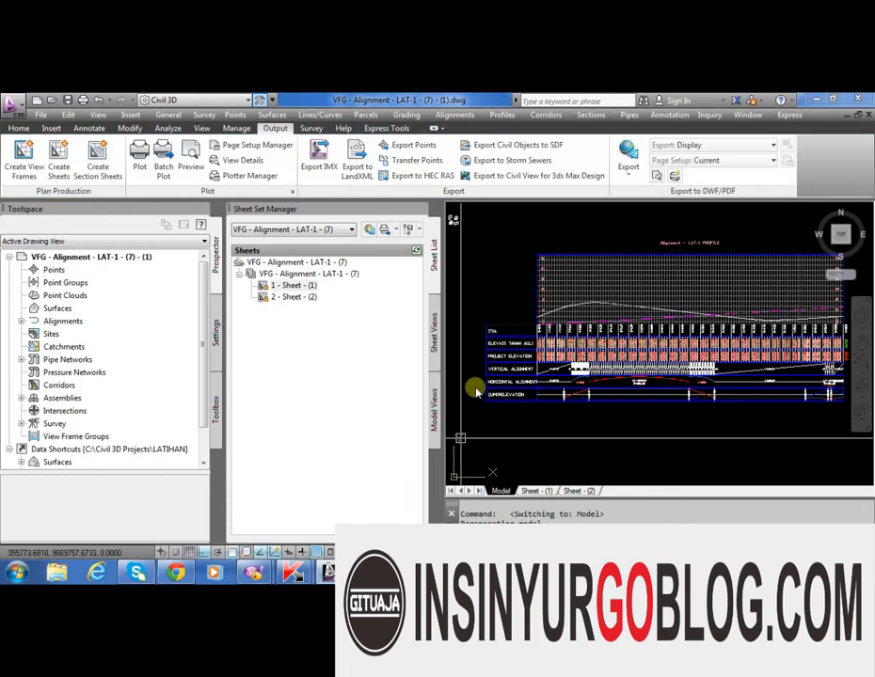
scroll(541, 332, up, 7)
scroll(652, 325, down, 3)
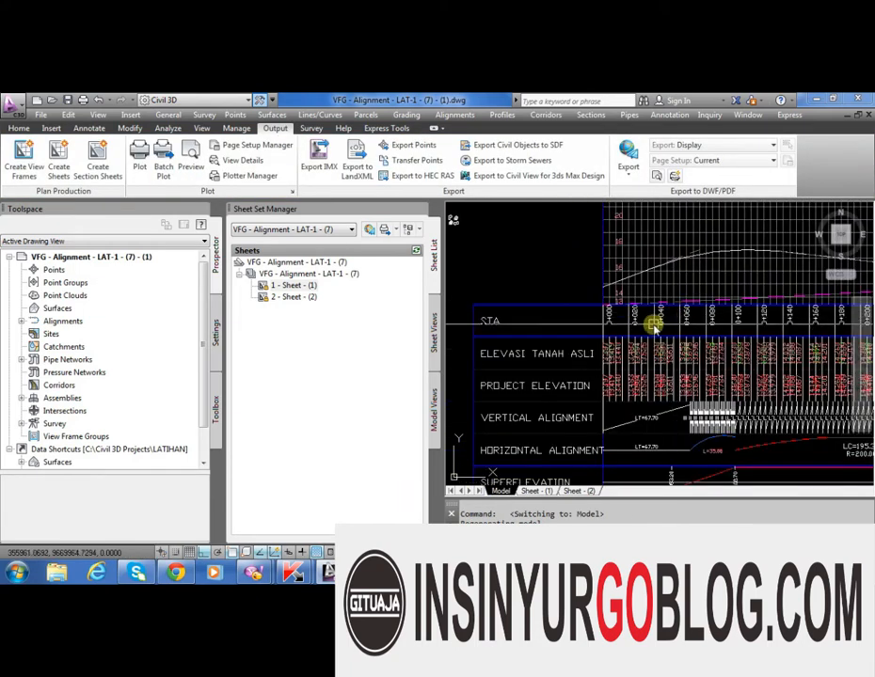
scroll(617, 345, up, 6)
scroll(628, 371, down, 4)
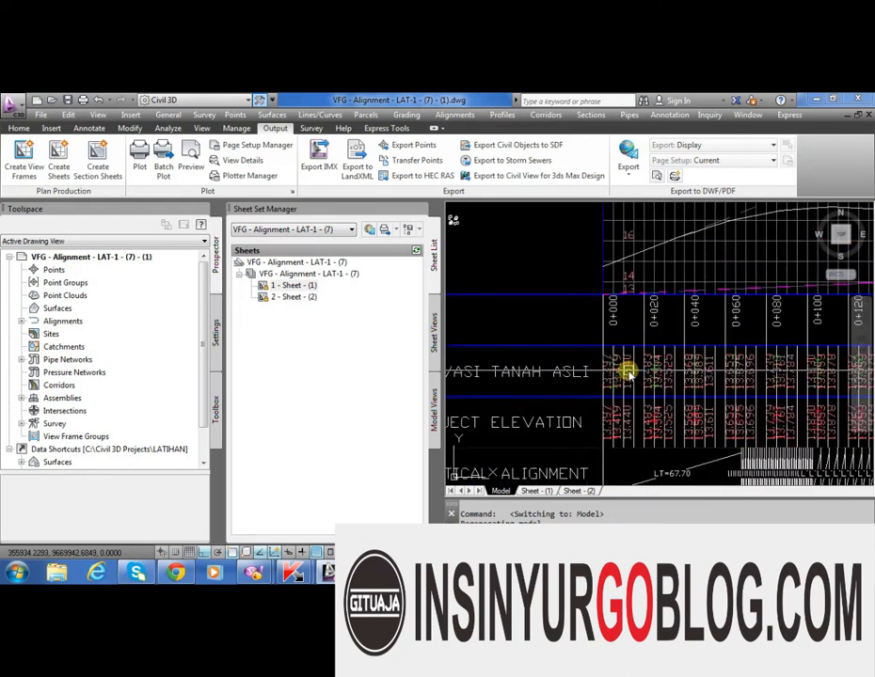
scroll(638, 304, up, 6)
scroll(611, 266, down, 6)
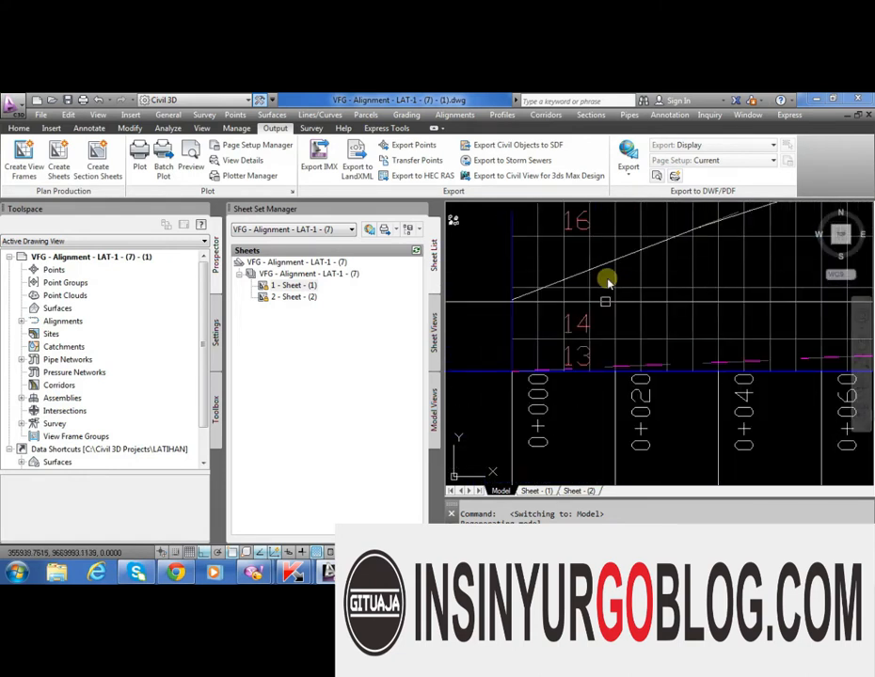
scroll(619, 421, up, 3)
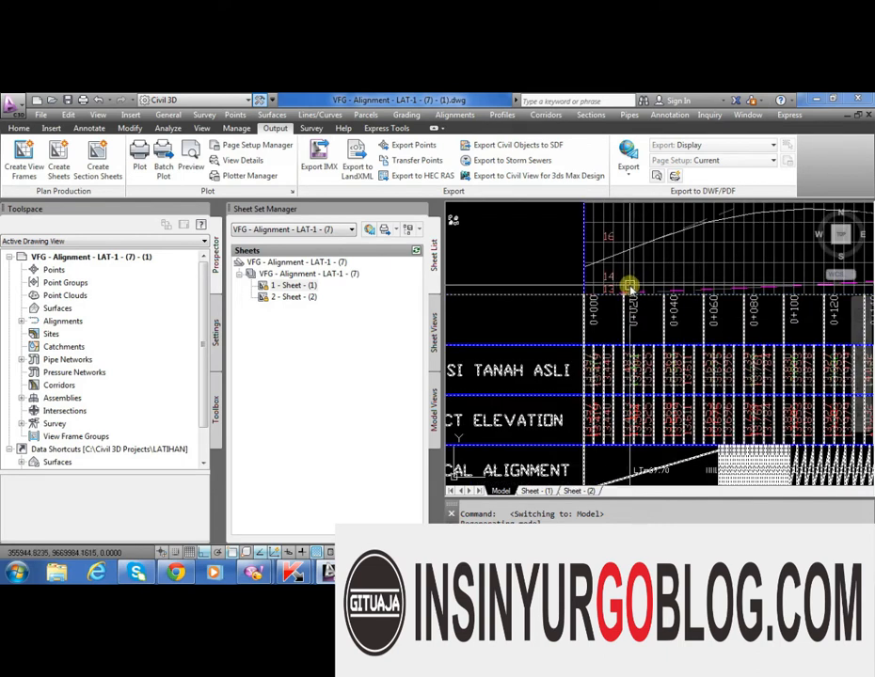
scroll(628, 287, down, 2)
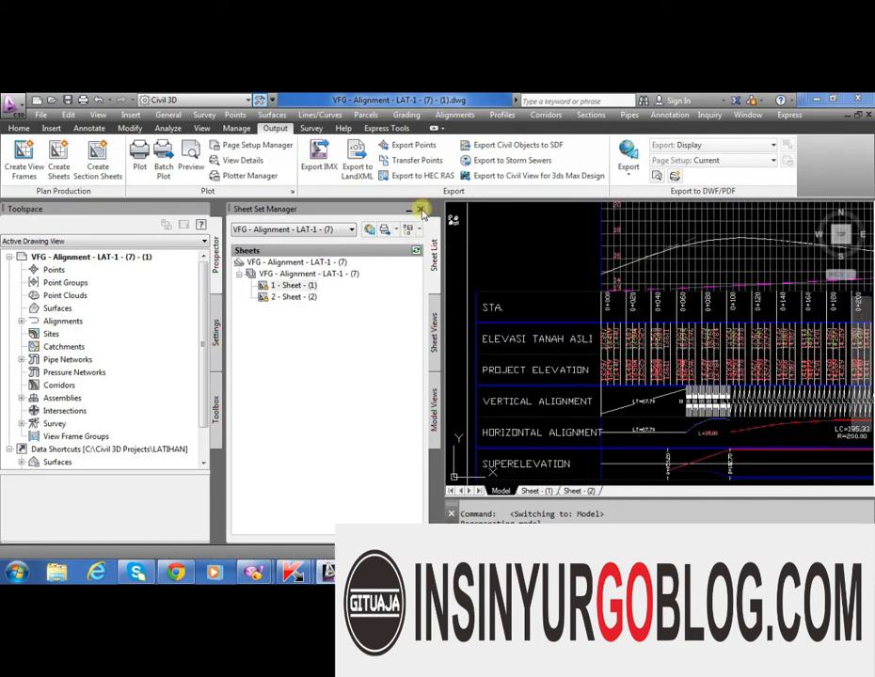
Close the Sheet Set Manager and Toolspace palettes to enlarge the drawing area
click(419, 209)
click(203, 210)
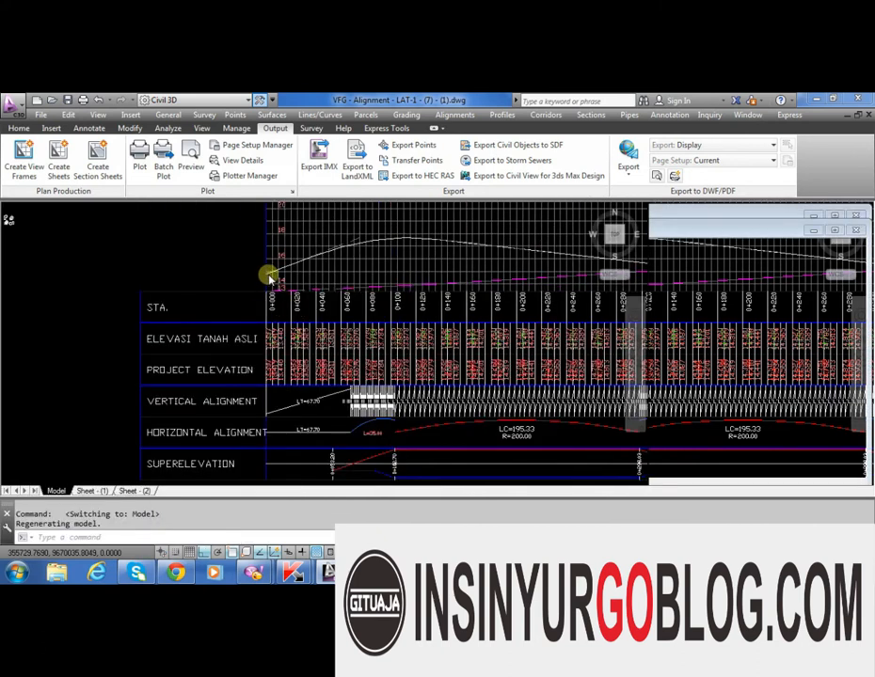
scroll(111, 279, down, 2)
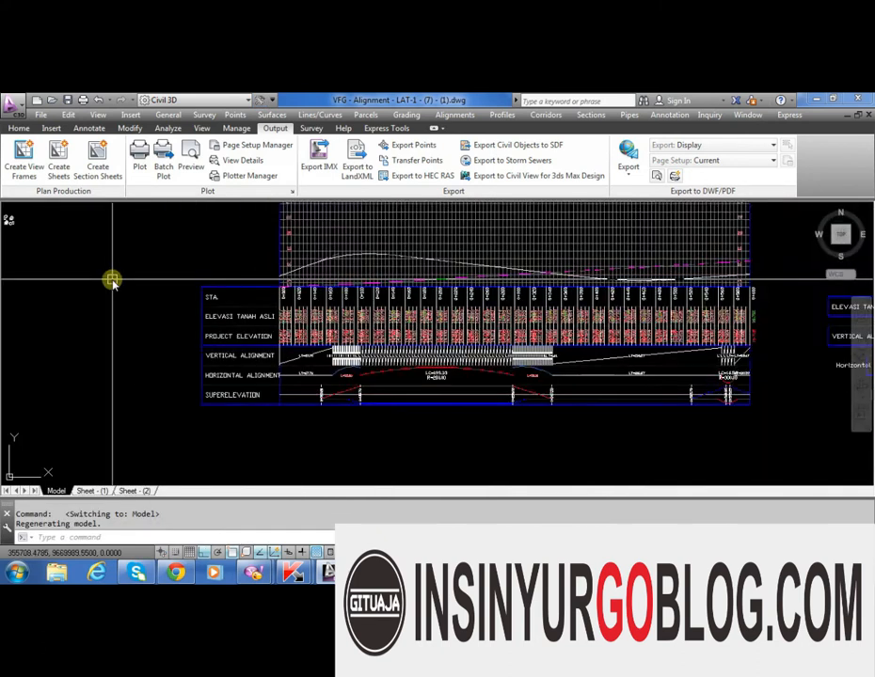
scroll(231, 246, down, 3)
Import the ANZ_Road band set into the bands of the first sheet's profile view and accept the properties
click(250, 247)
right_click(254, 246)
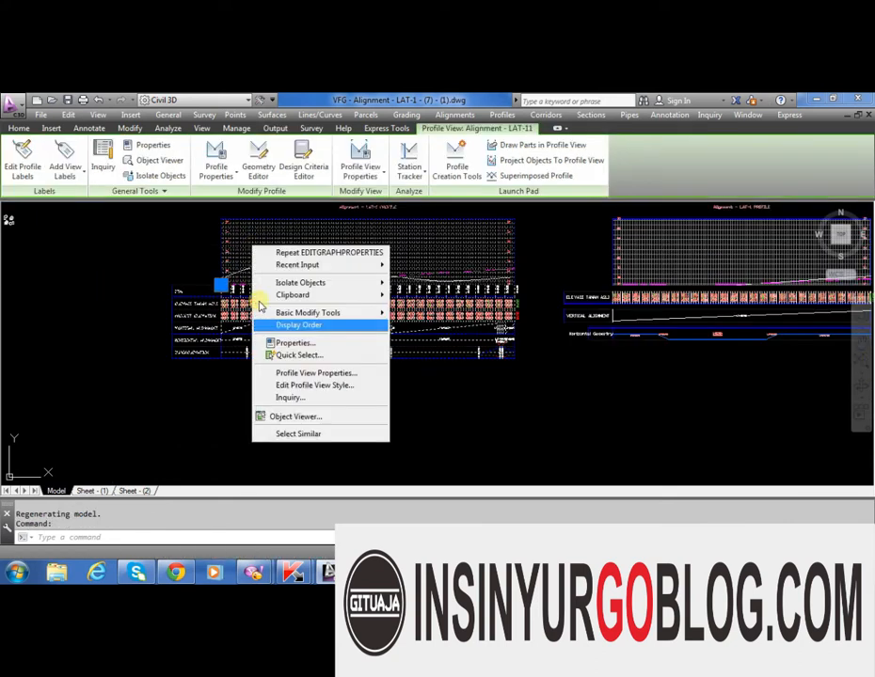
click(293, 373)
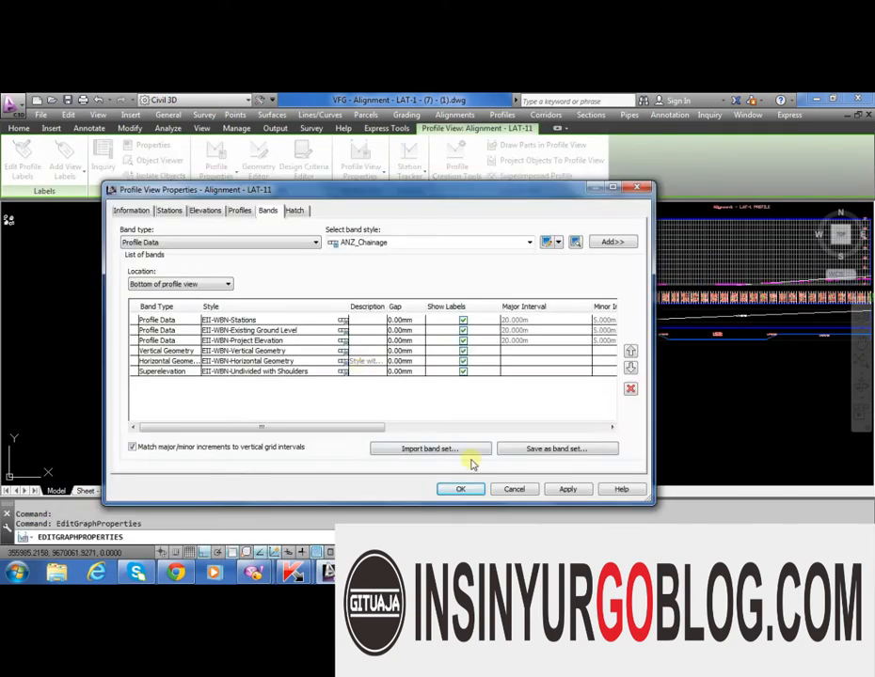
click(429, 449)
click(299, 230)
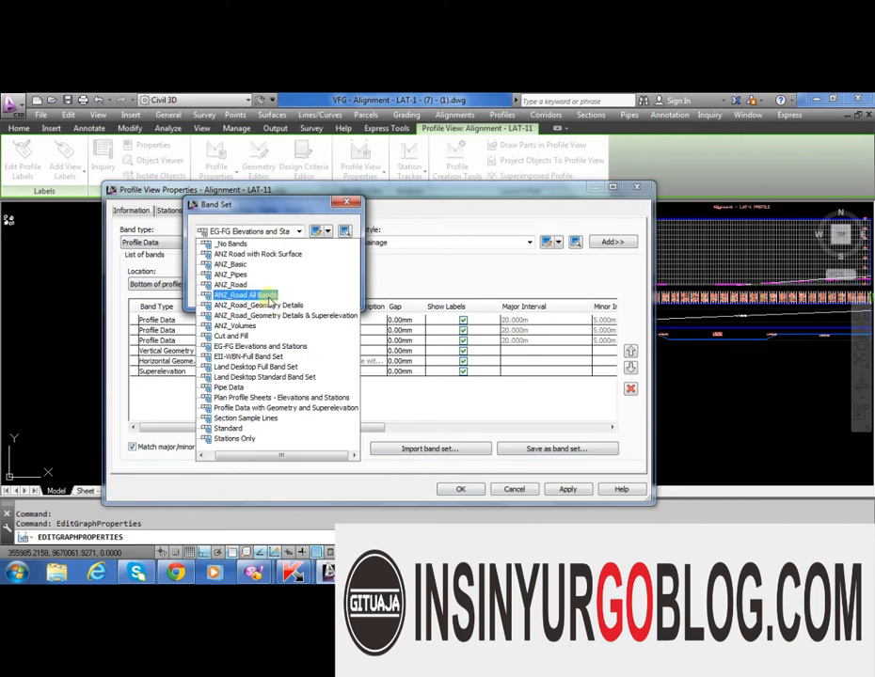
click(237, 284)
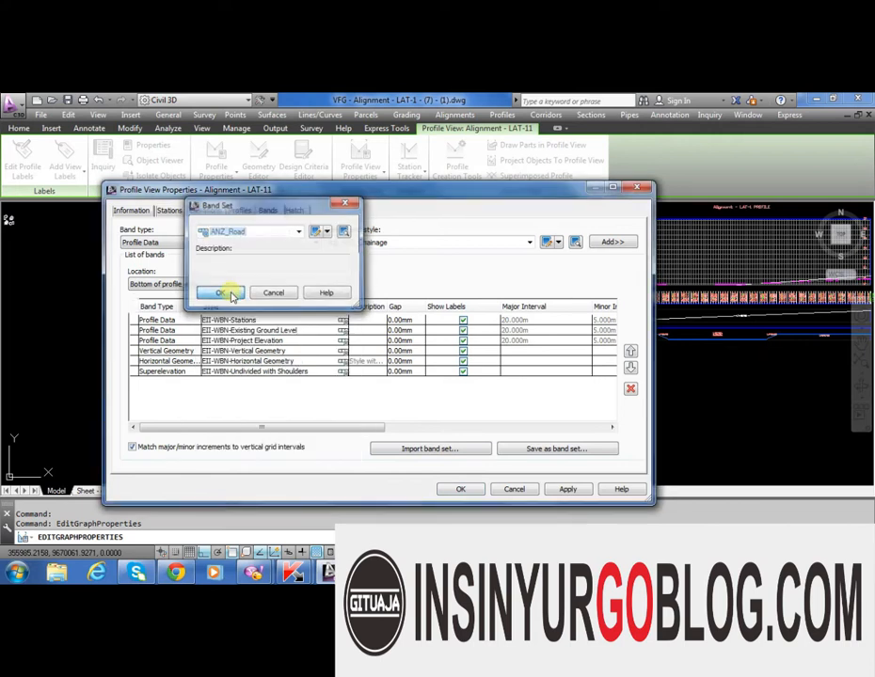
click(227, 291)
click(461, 489)
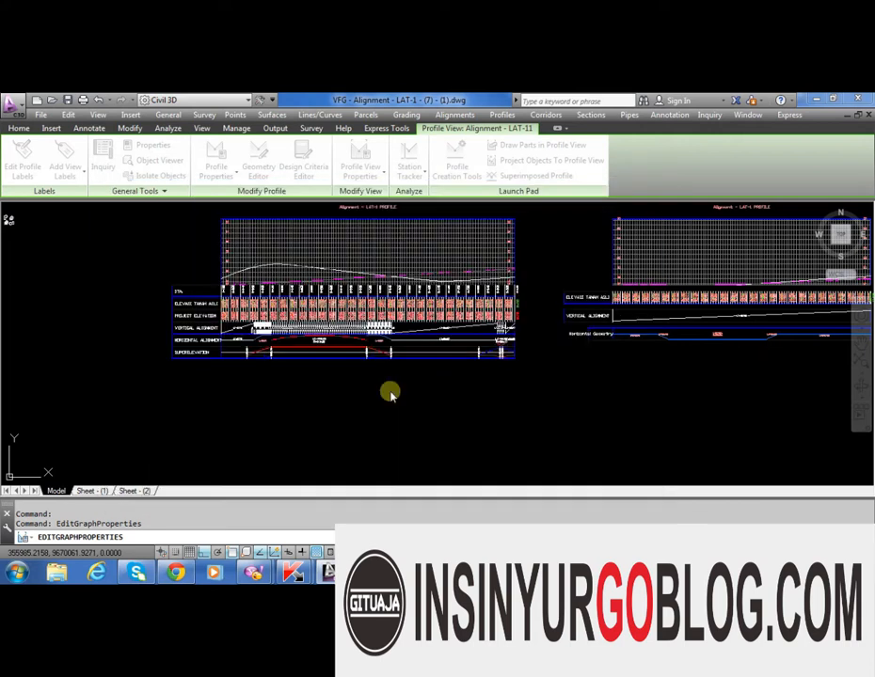
key(Escape)
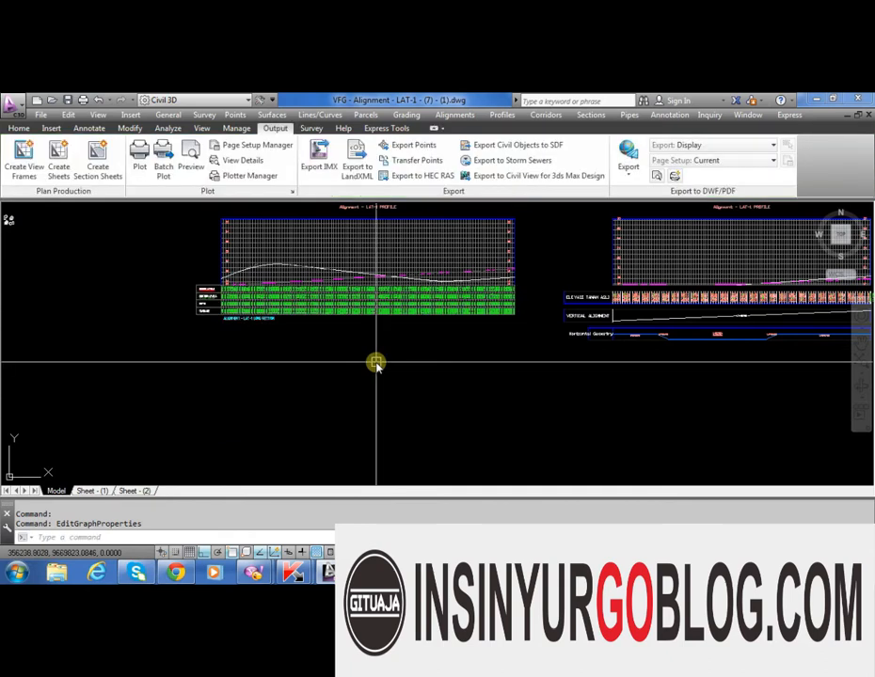
Replace the first profile view's bands with the imported Land Desktop Standard Band Set
scroll(273, 292, up, 5)
scroll(273, 306, down, 3)
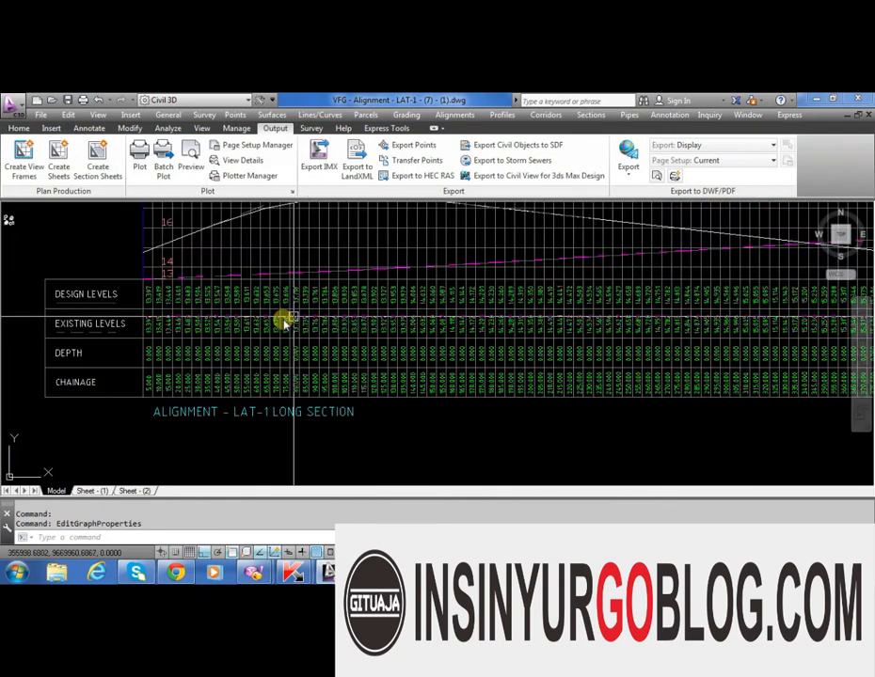
scroll(38, 303, up, 2)
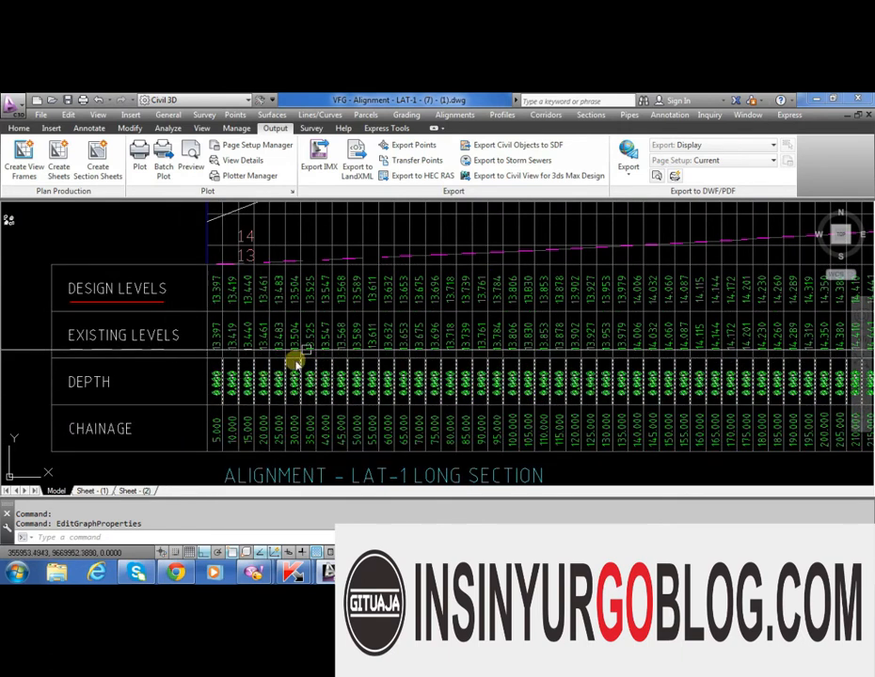
click(183, 361)
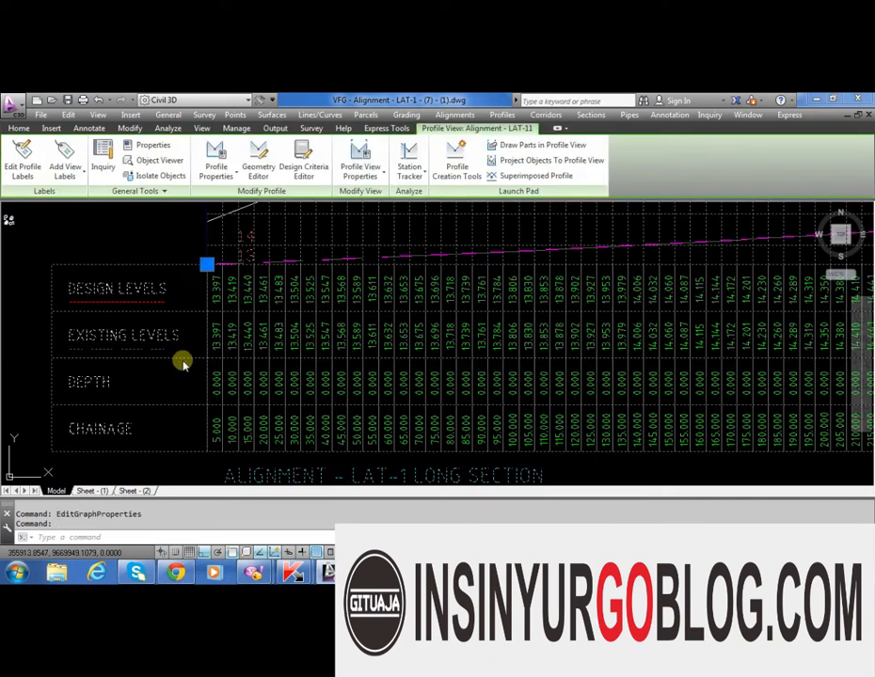
right_click(184, 362)
click(264, 487)
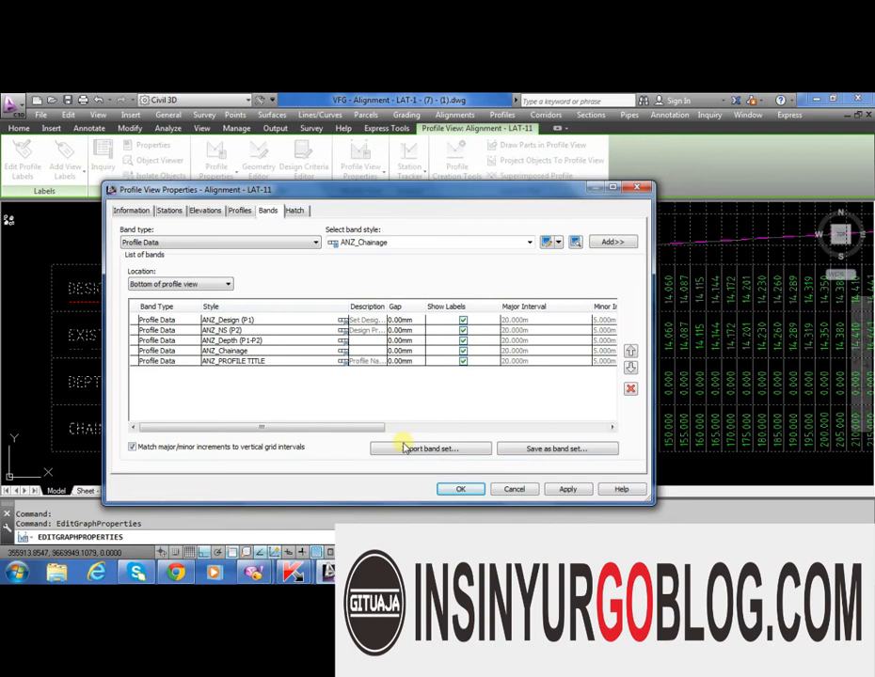
click(403, 448)
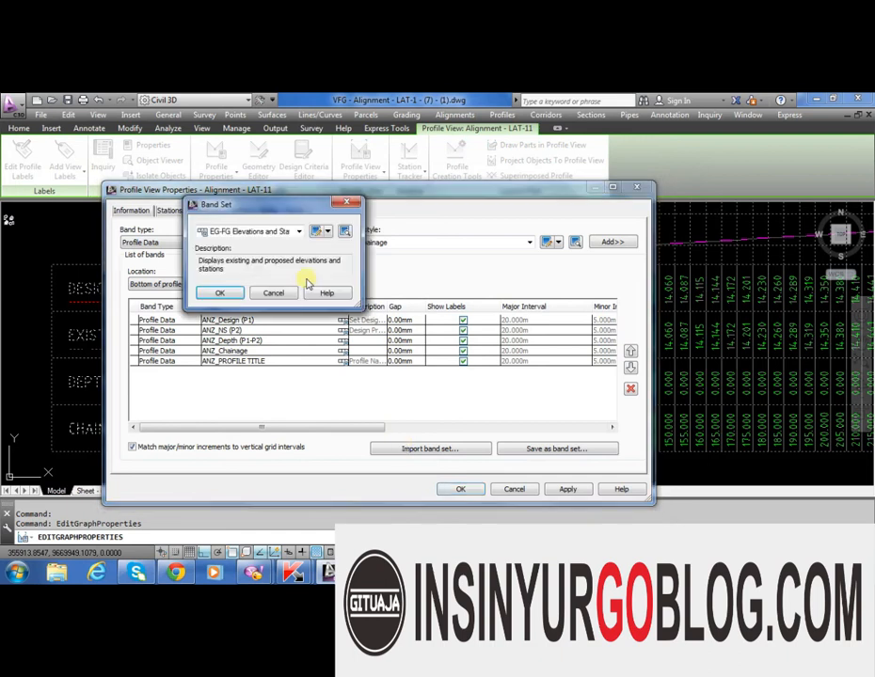
click(286, 232)
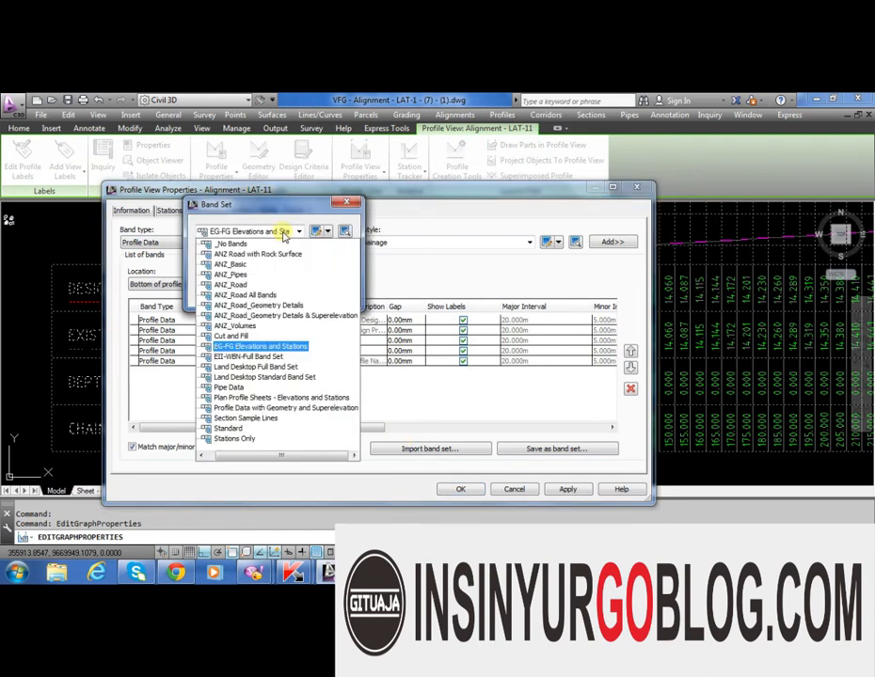
click(258, 377)
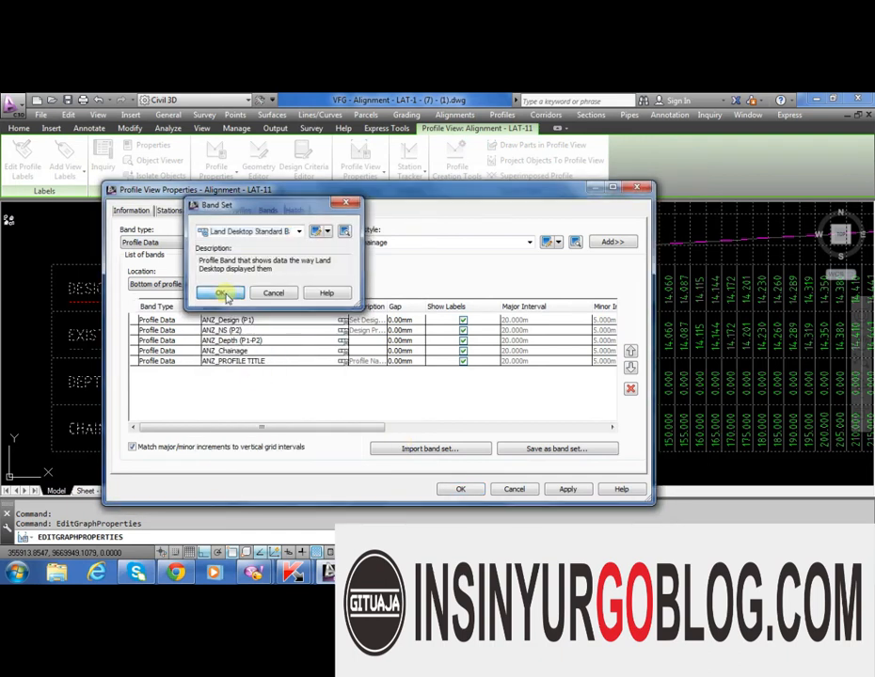
click(223, 293)
click(459, 489)
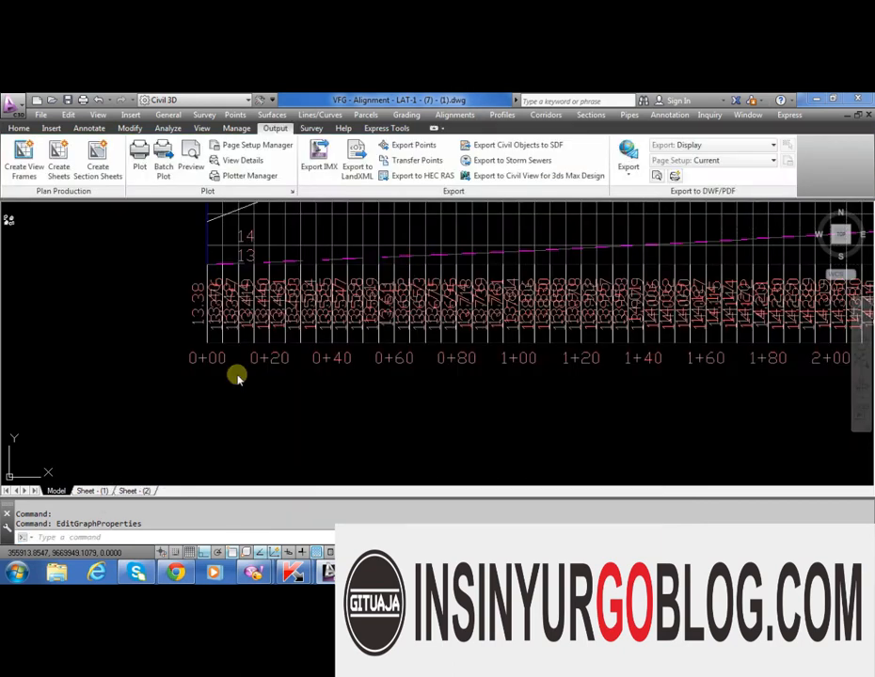
Check the Land Desktop bands' labels, then import the ANZ_Road band set into the same profile view in their place
scroll(254, 289, up, 3)
scroll(348, 370, down, 5)
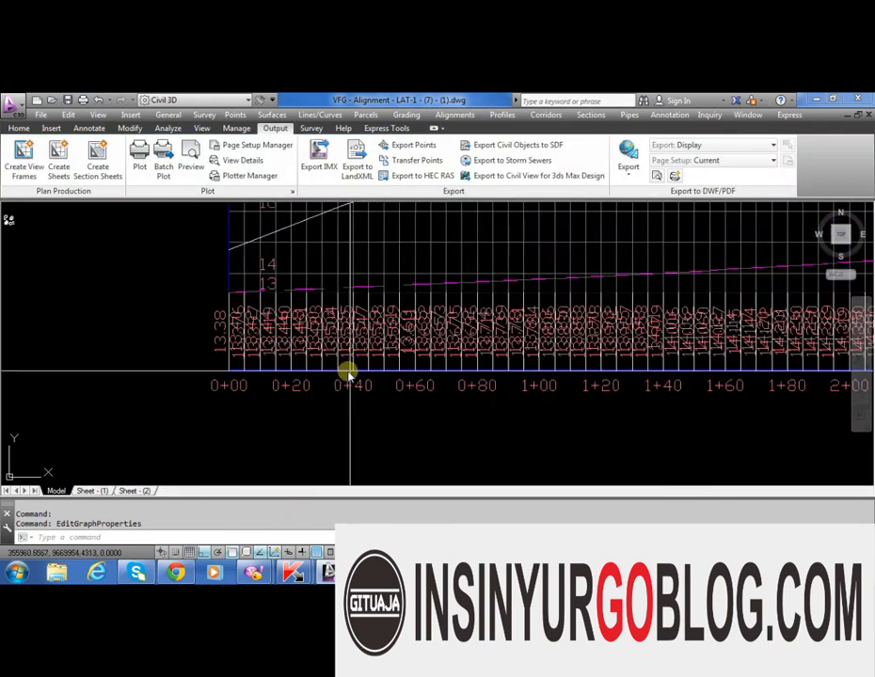
scroll(291, 344, up, 5)
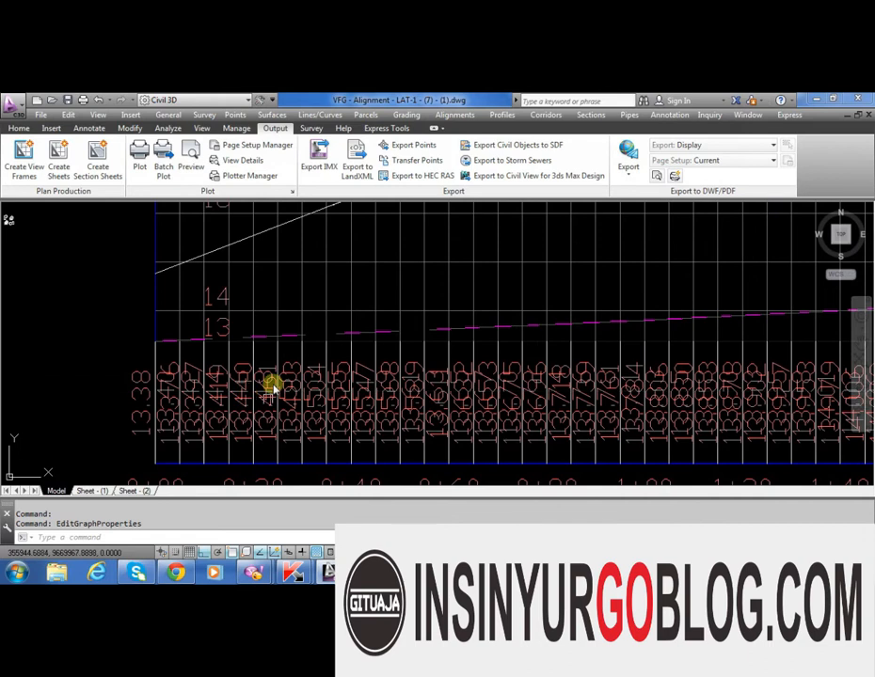
scroll(287, 385, down, 4)
scroll(235, 395, up, 4)
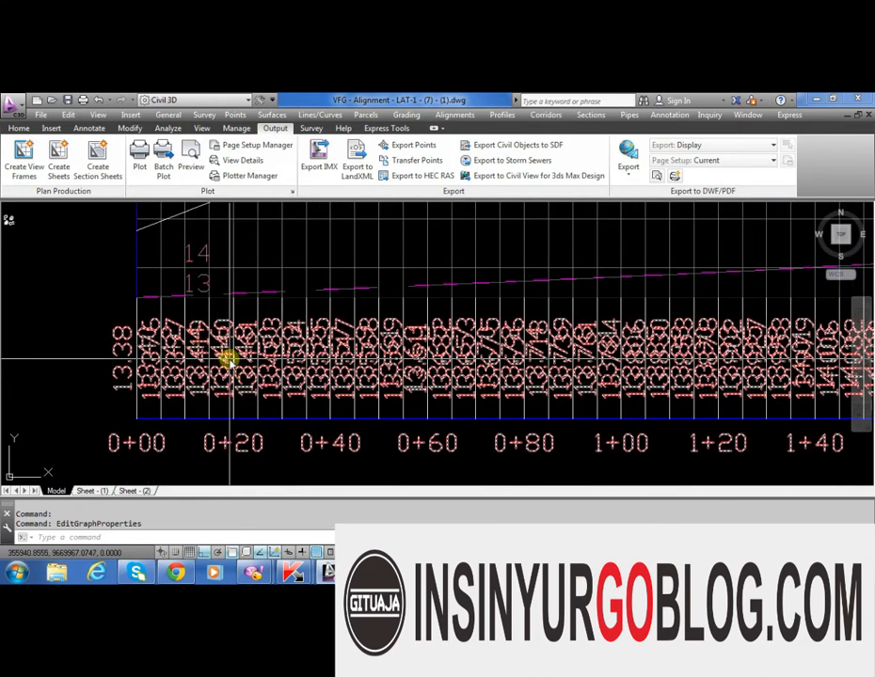
scroll(325, 299, down, 4)
click(324, 299)
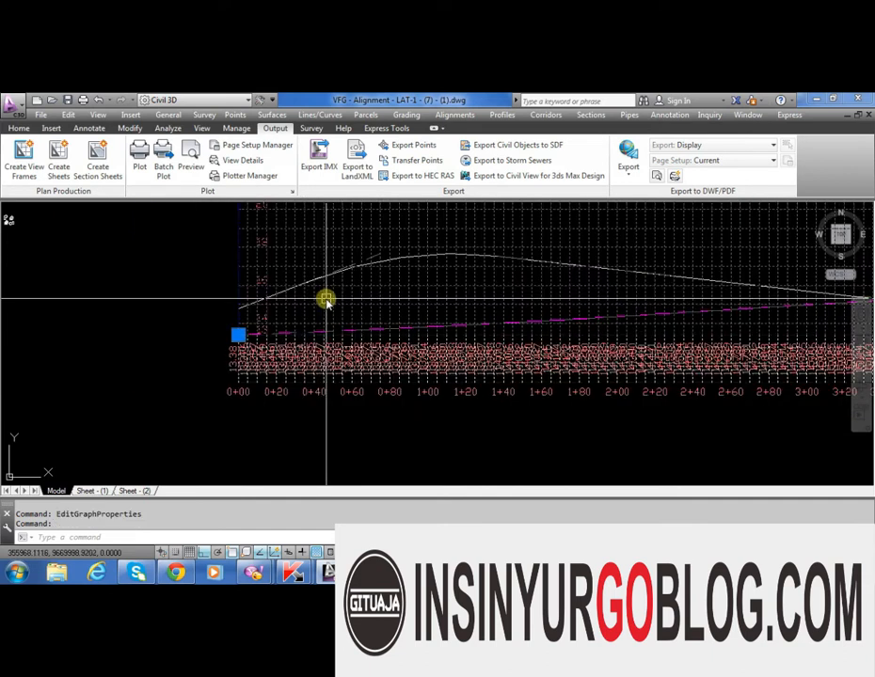
right_click(324, 299)
click(390, 426)
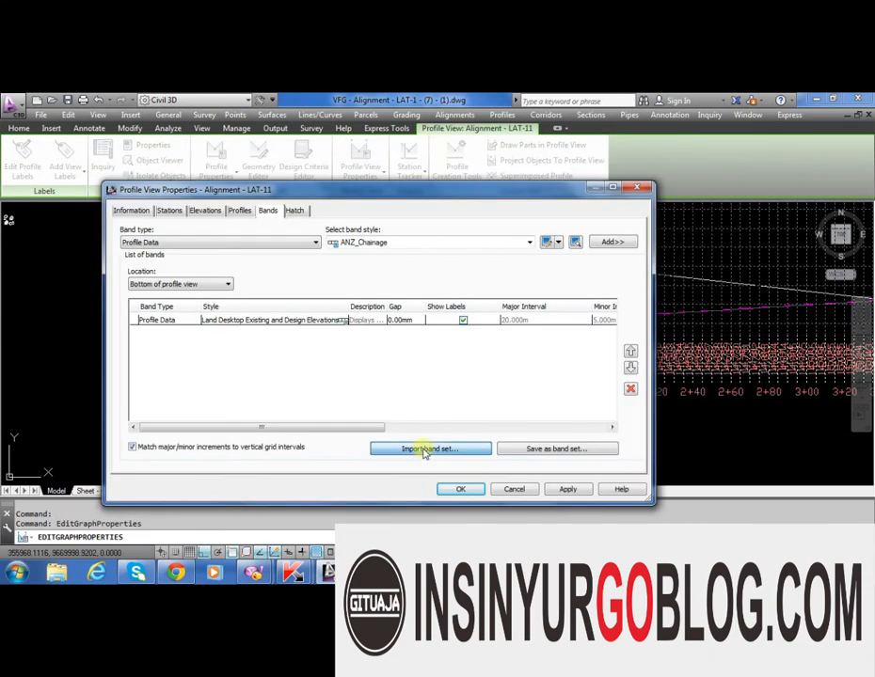
click(424, 450)
click(282, 232)
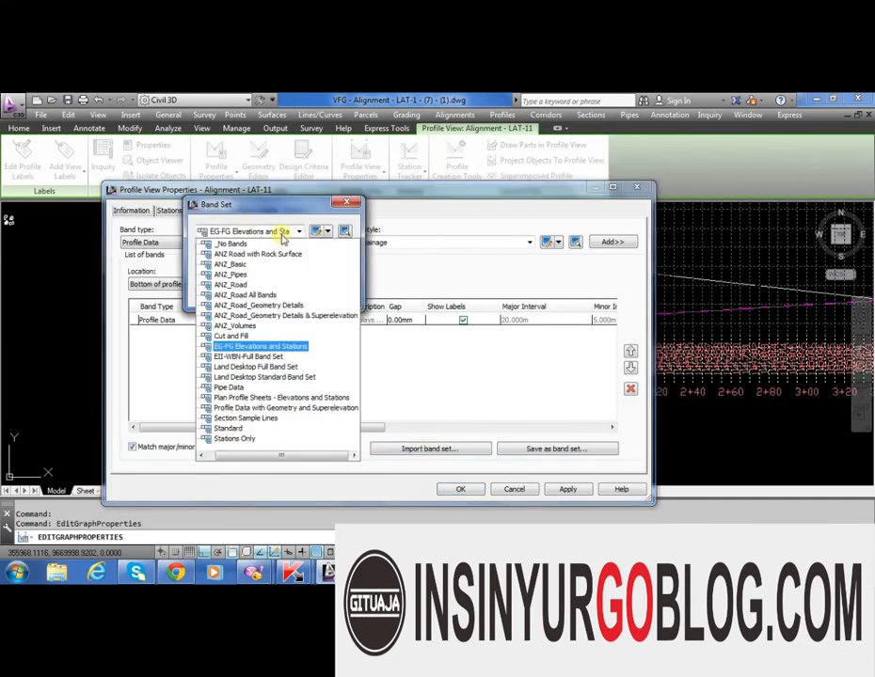
click(240, 286)
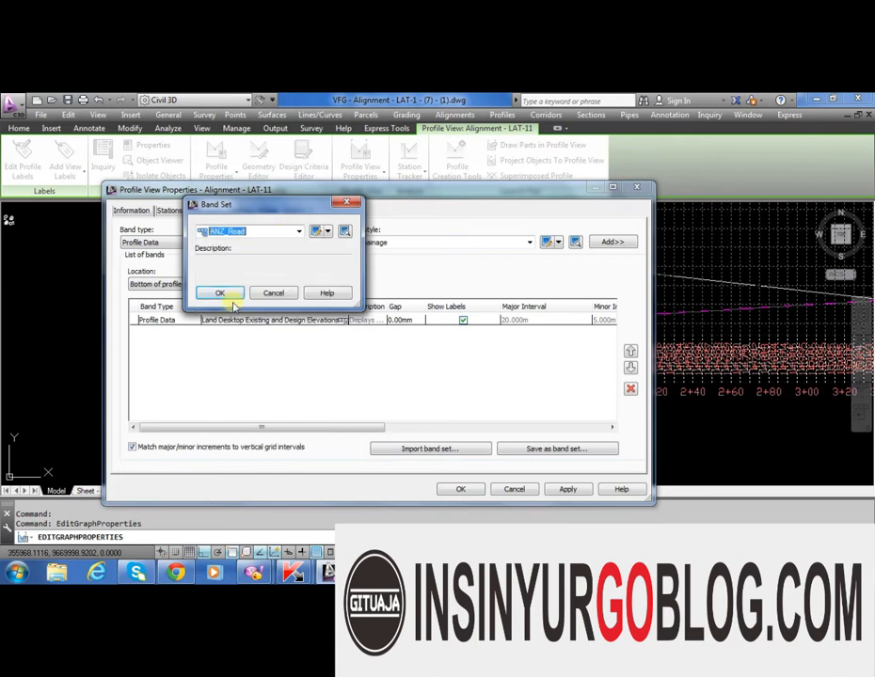
click(222, 293)
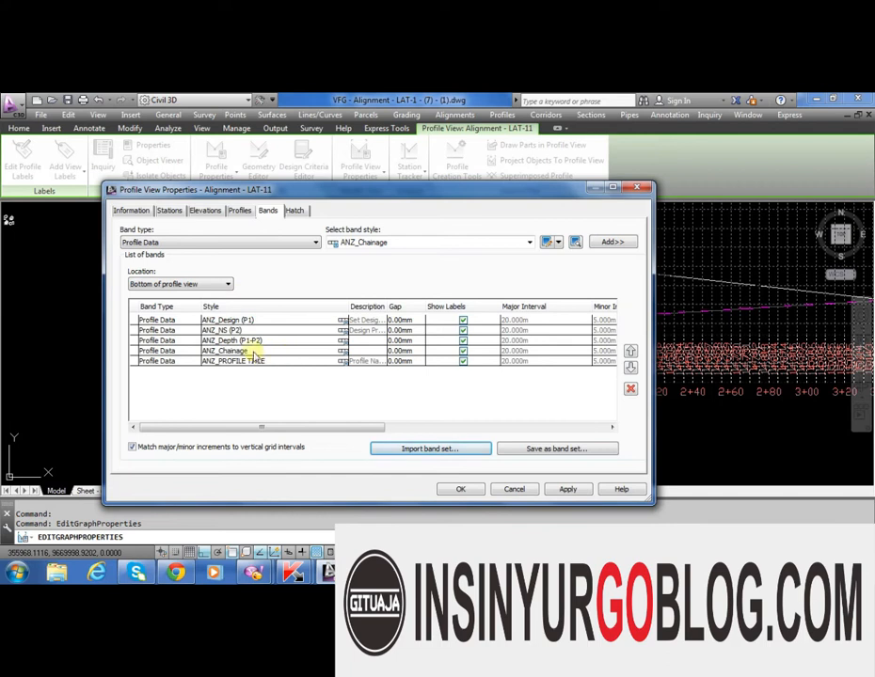
click(461, 489)
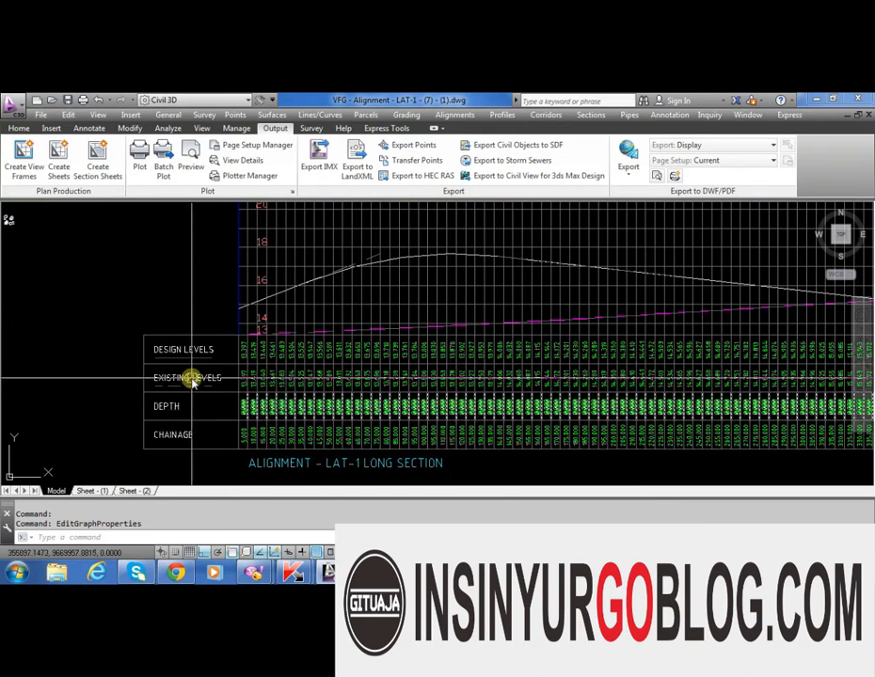
Import the ANZ_Road_Geometry Details & Superelevation band set into the first profile view's bands and accept the properties
click(292, 303)
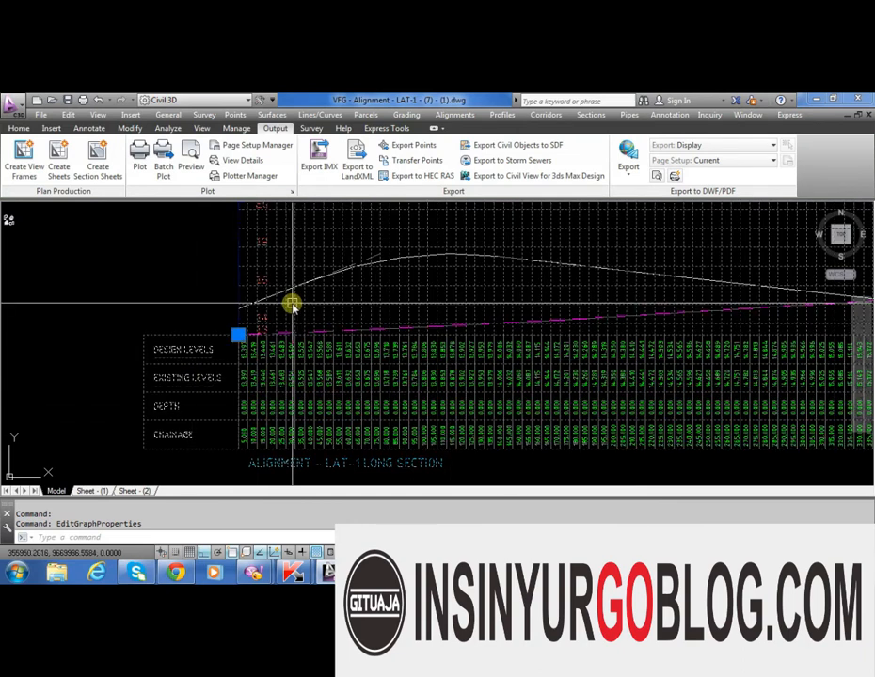
right_click(292, 304)
click(354, 431)
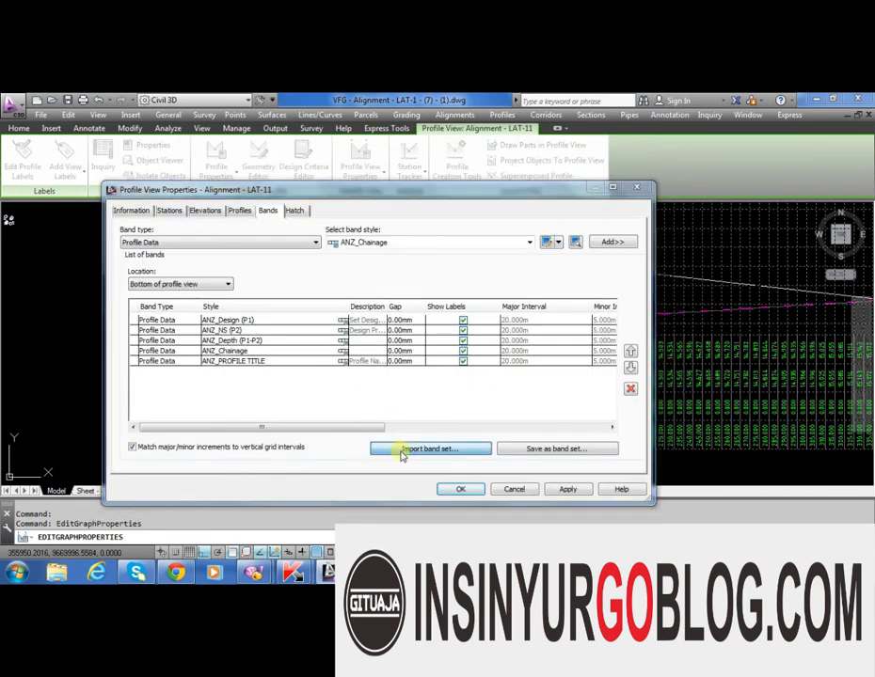
click(400, 446)
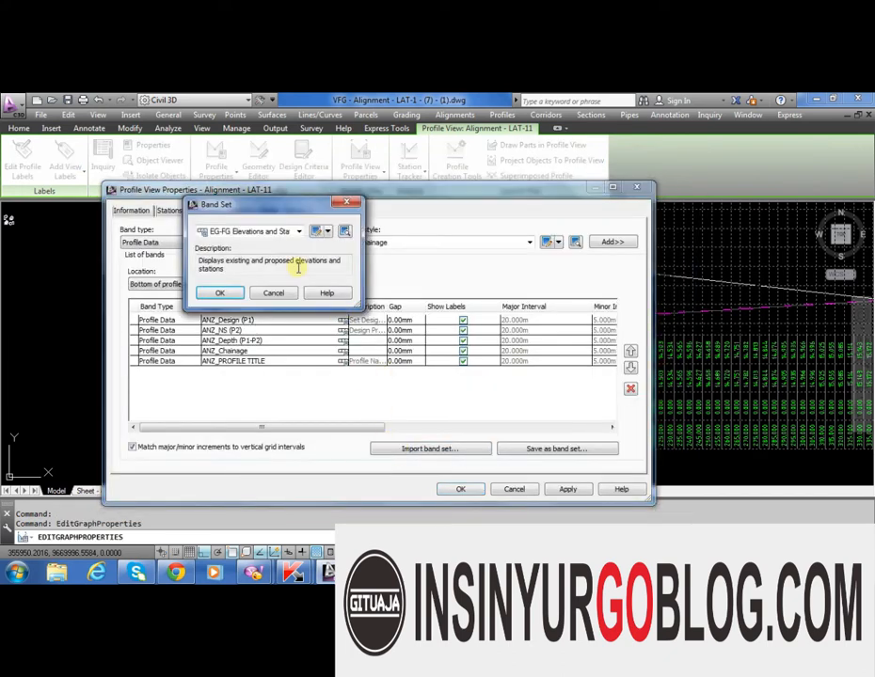
click(288, 234)
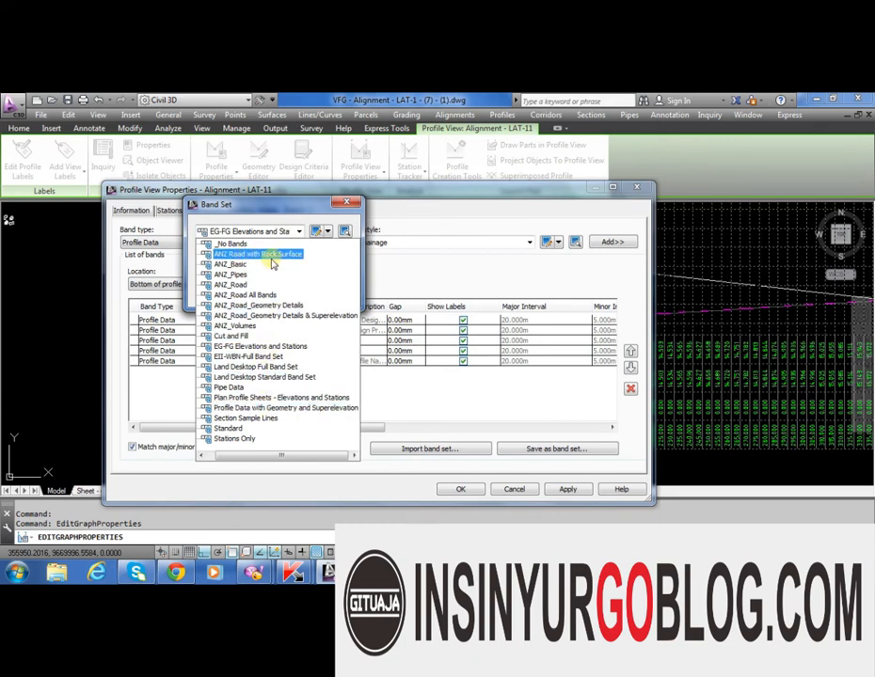
click(258, 315)
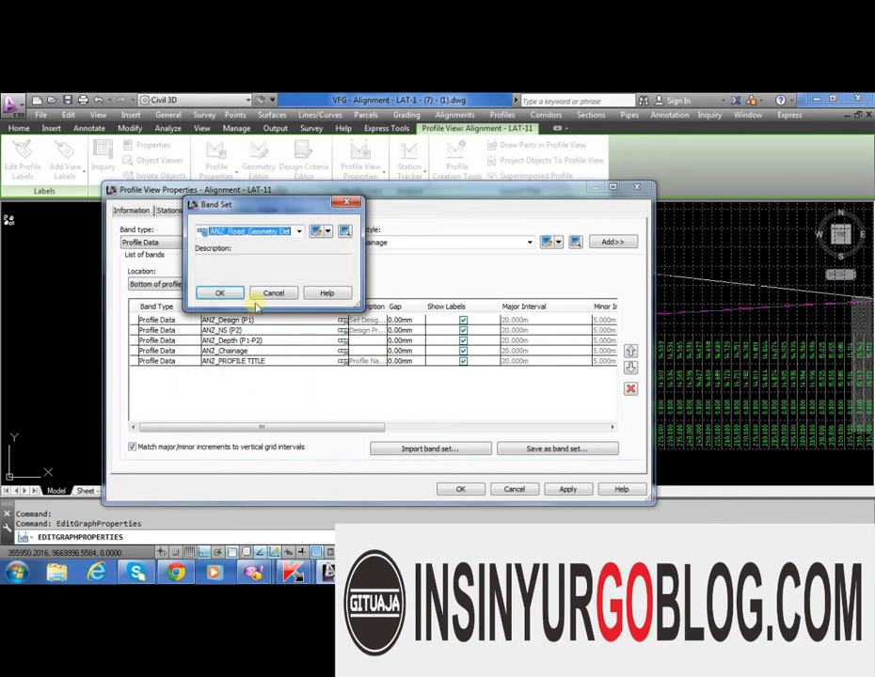
click(220, 293)
click(457, 489)
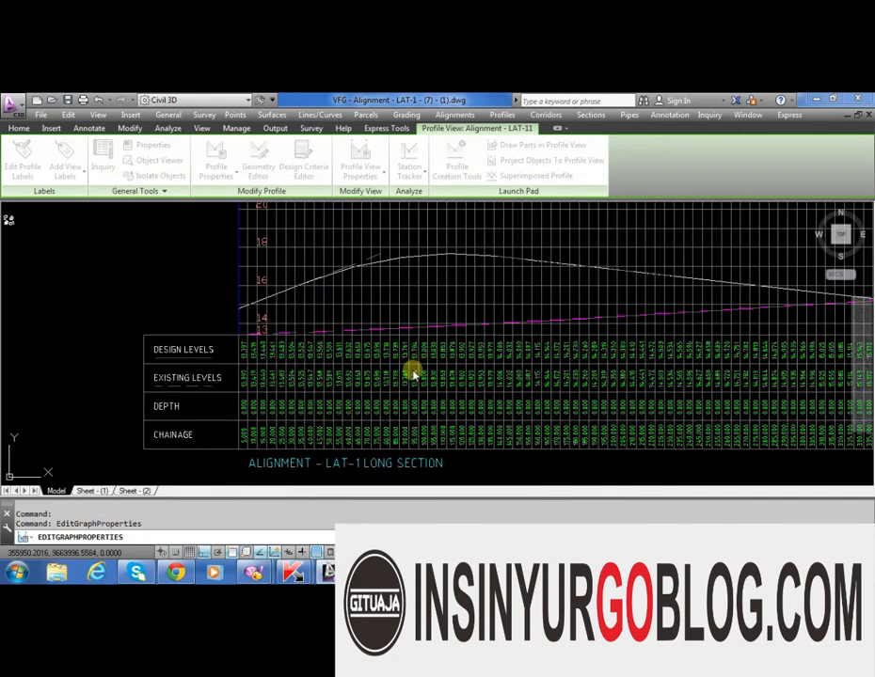
Examine the legibility of the labels in the profile view's horizontal, vertical and superelevation bands
scroll(295, 320, down, 4)
scroll(331, 407, up, 2)
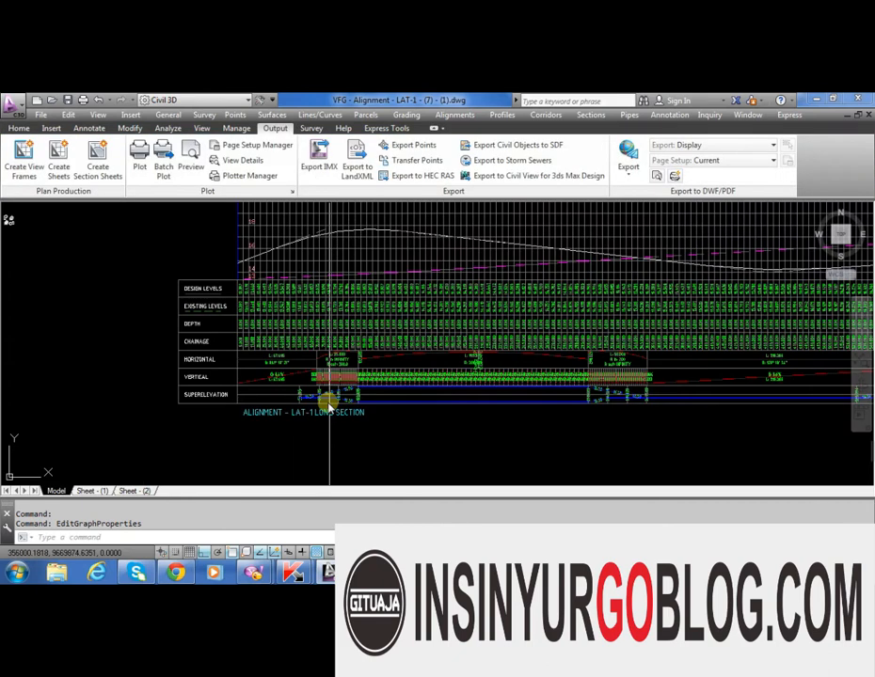
scroll(329, 402, up, 2)
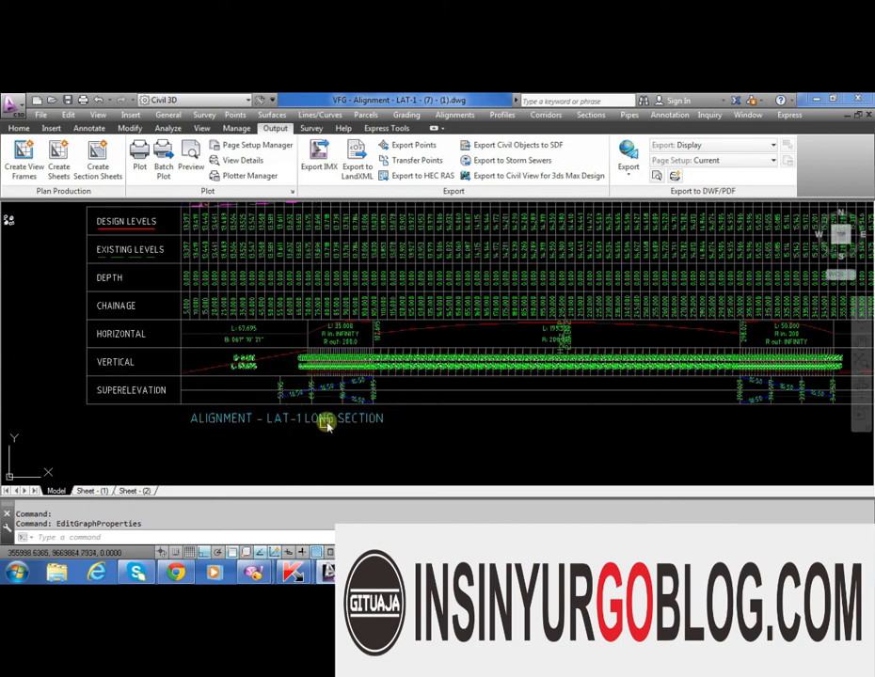
scroll(327, 425, up, 4)
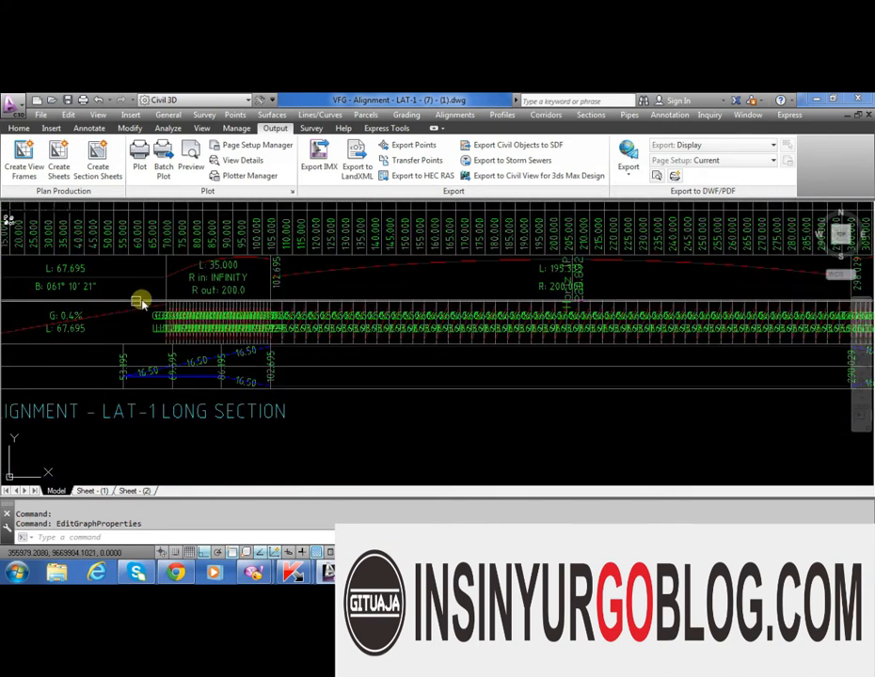
scroll(236, 401, up, 5)
scroll(265, 354, down, 4)
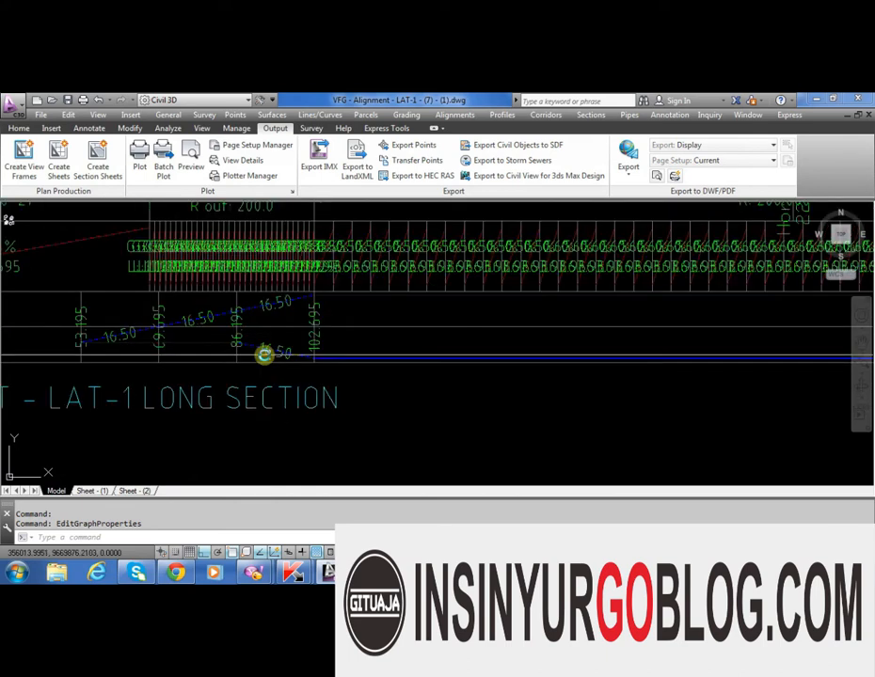
Examine the vertical and superelevation bands under the LAT-1 long section along its curves and transitions
scroll(157, 358, down, 4)
scroll(613, 317, up, 5)
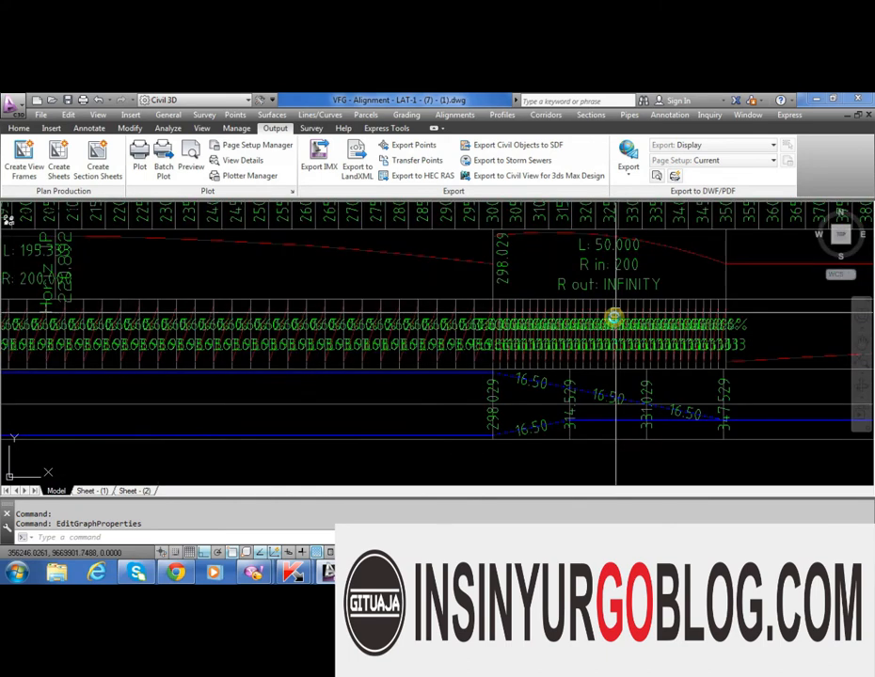
scroll(512, 355, up, 4)
scroll(493, 309, down, 2)
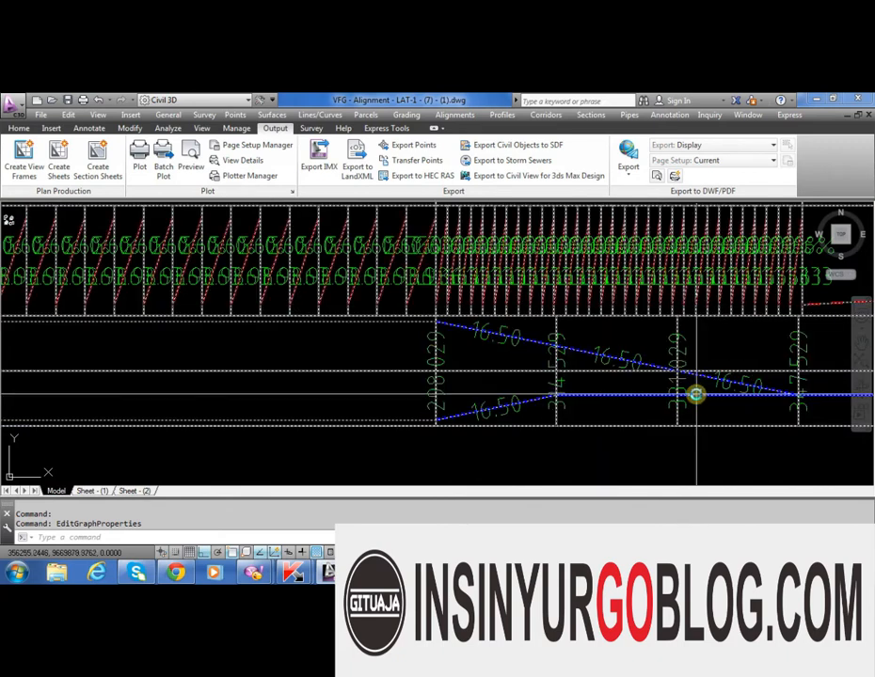
scroll(464, 358, down, 5)
scroll(401, 348, up, 3)
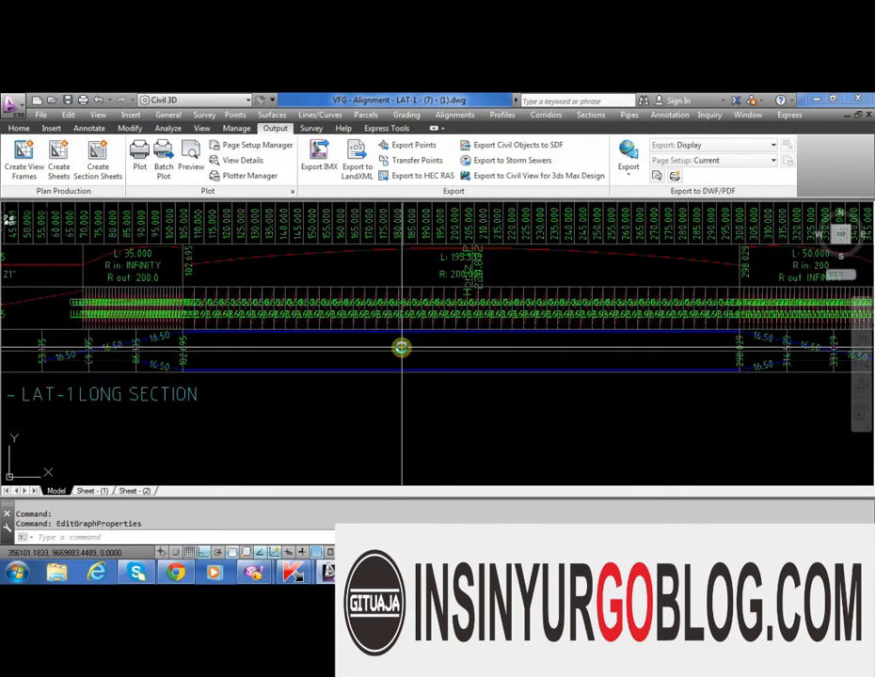
scroll(382, 348, down, 3)
scroll(426, 324, up, 5)
scroll(426, 323, down, 5)
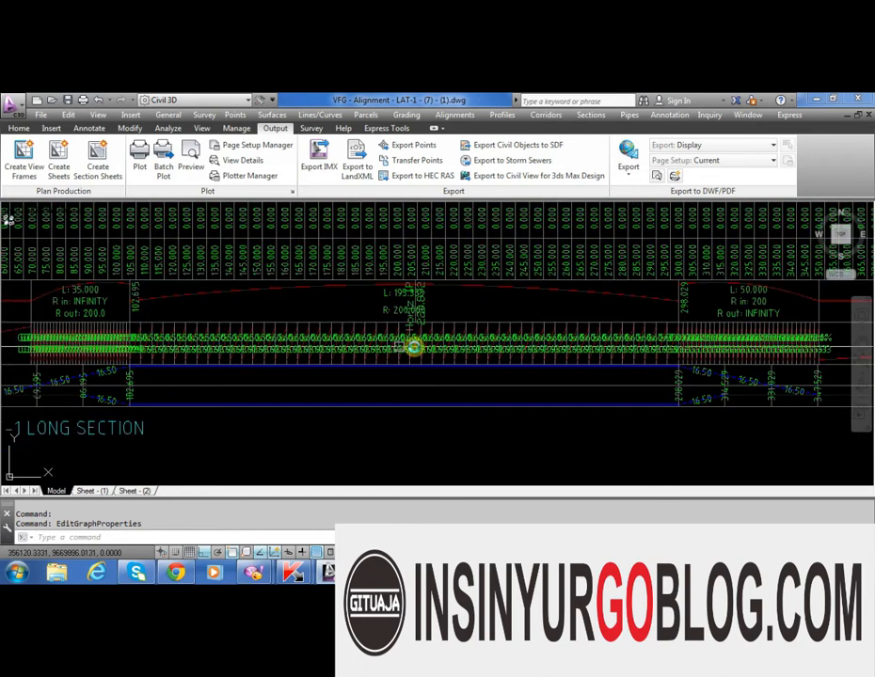
scroll(296, 311, down, 1)
scroll(296, 311, up, 3)
scroll(250, 287, down, 1)
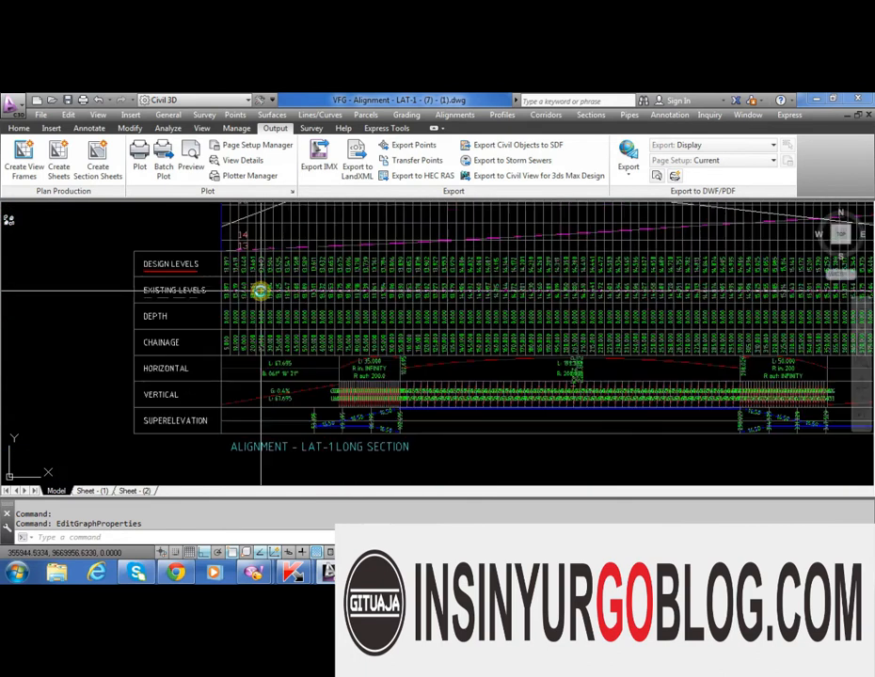
Import the EII-WBN-Full Band Set into the profile view properties of Alignment - LAT-11
click(260, 290)
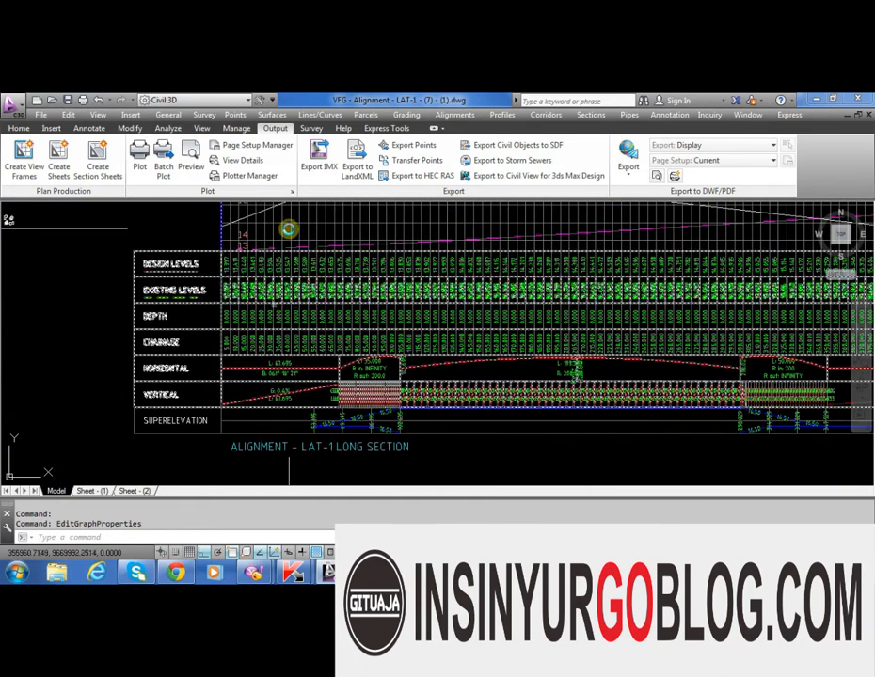
right_click(287, 229)
click(343, 356)
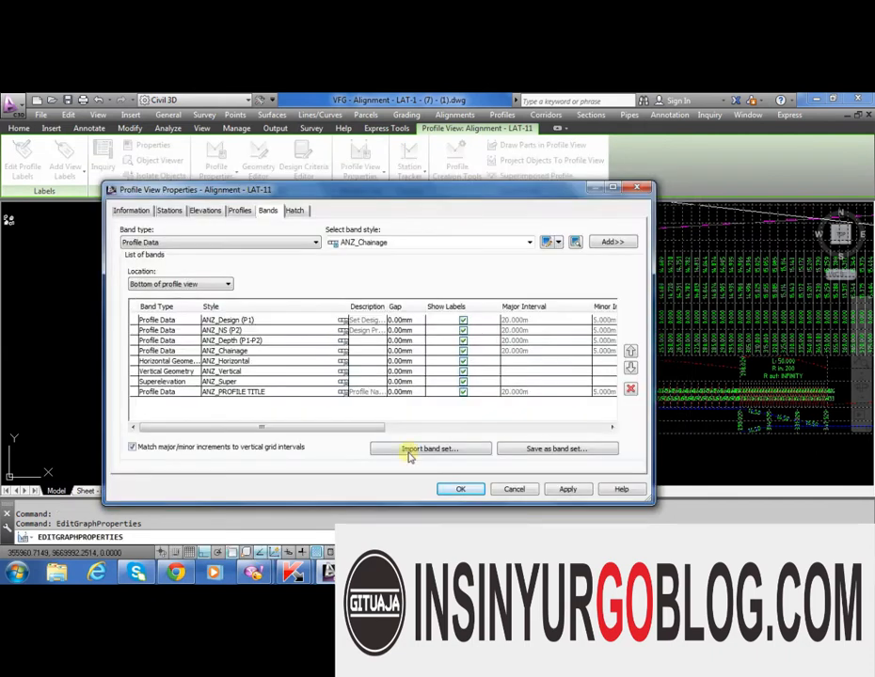
click(412, 448)
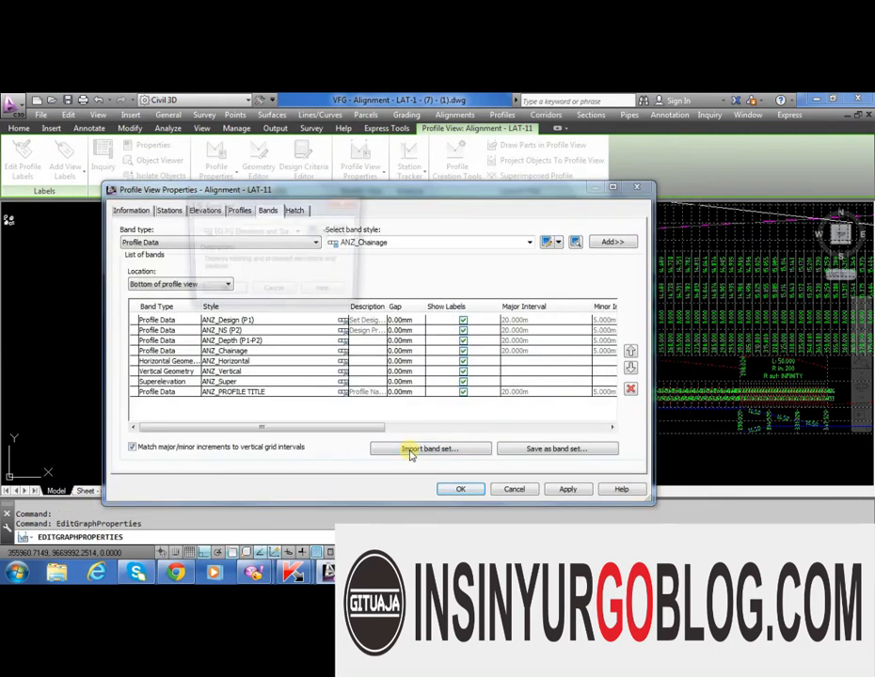
click(280, 233)
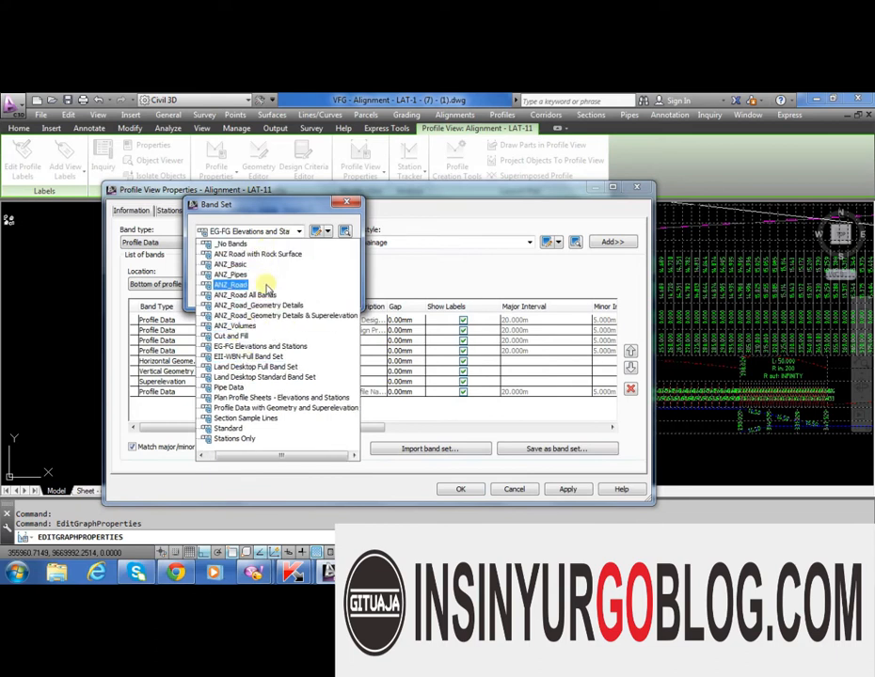
click(249, 358)
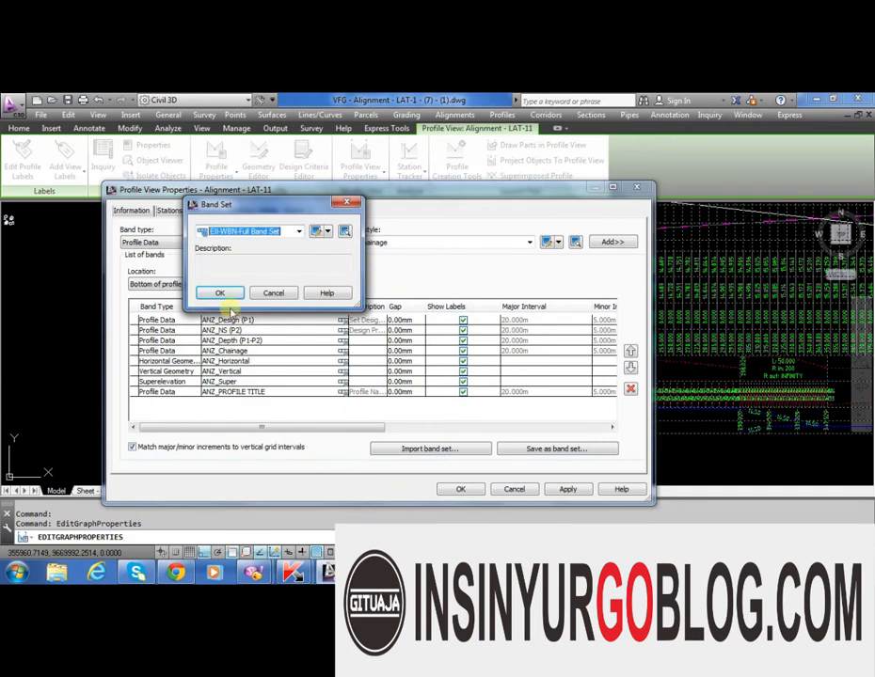
click(226, 292)
Set both Profile1 and Profile2 of the Existing Ground Level band to profile deasin
drag(324, 426, 500, 447)
click(504, 331)
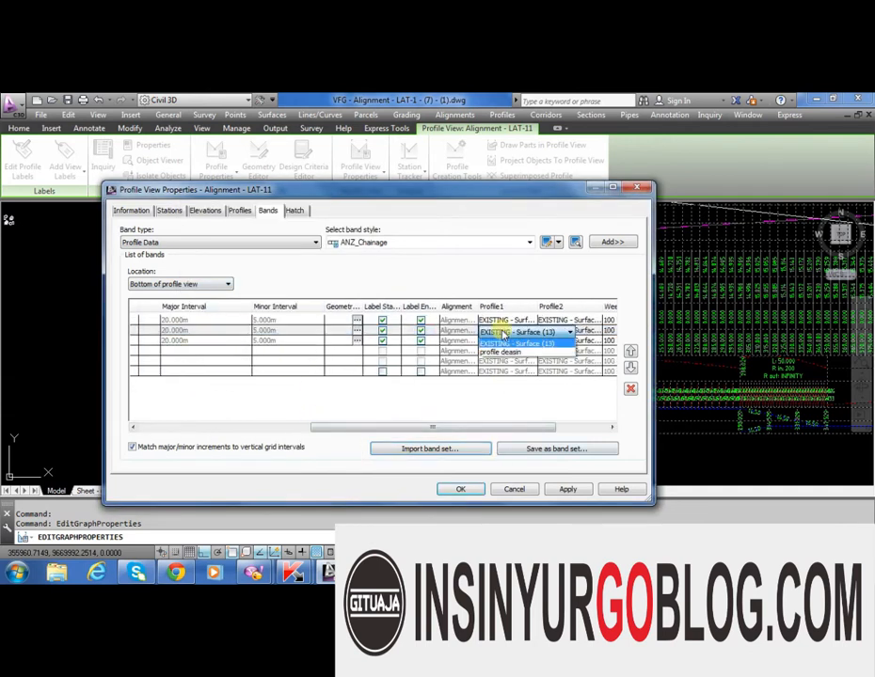
click(503, 351)
click(564, 331)
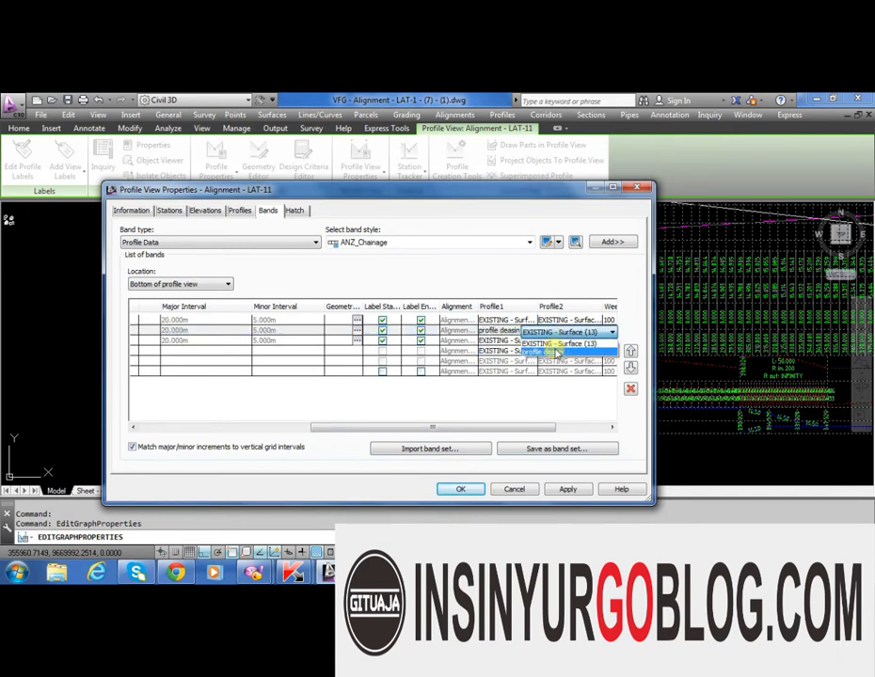
click(550, 352)
Set Profile1 and Profile2 of the Project Elevation band and Profile1 of the Vertical Geometry band to profile deasin
click(508, 341)
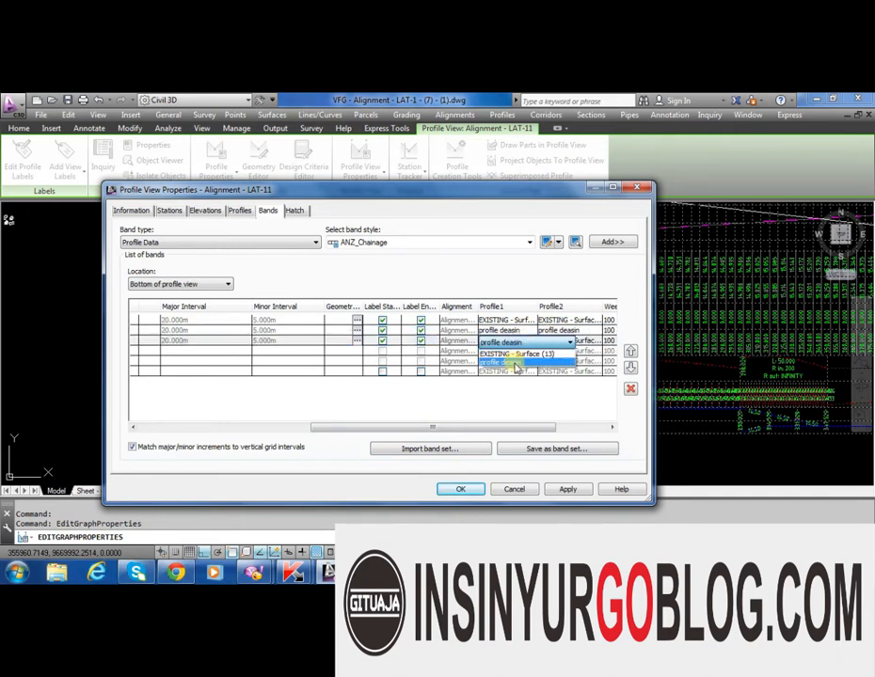
click(516, 361)
click(555, 341)
click(546, 361)
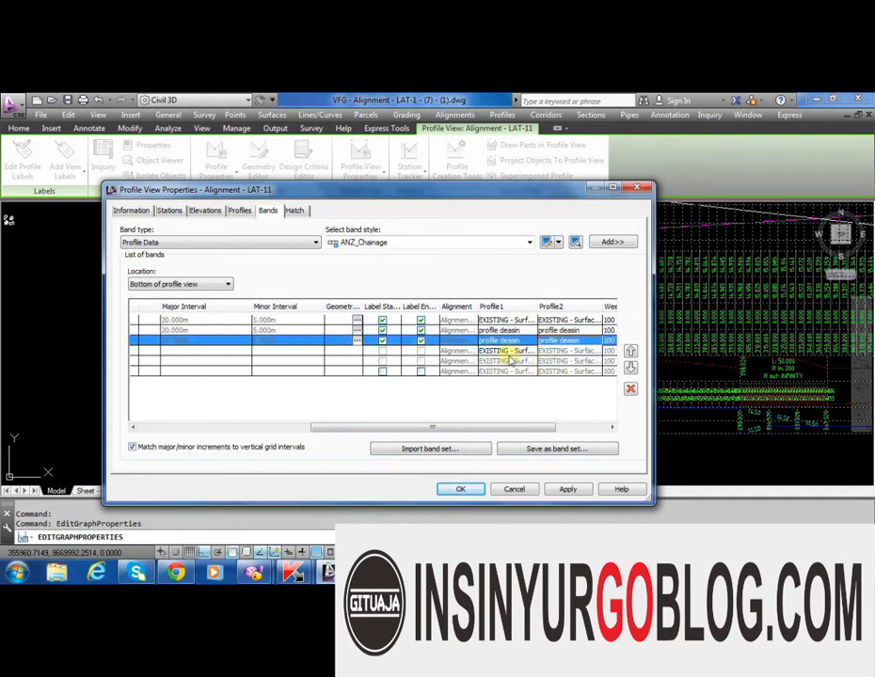
click(504, 350)
click(512, 373)
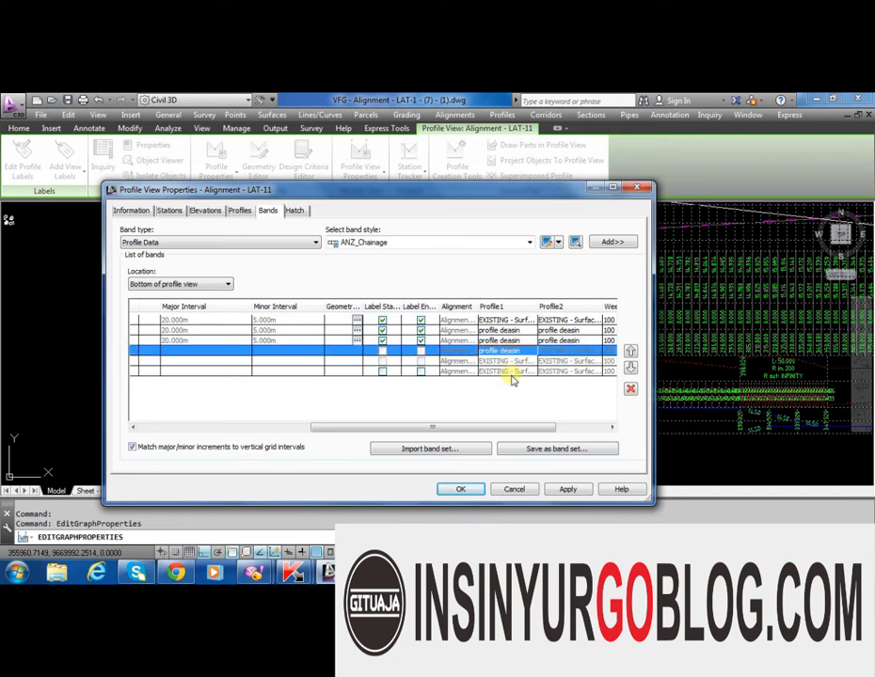
Set Profile1 and Profile2 of the Existing Ground Level band to EXISTING - Surface (13)
click(509, 332)
click(516, 354)
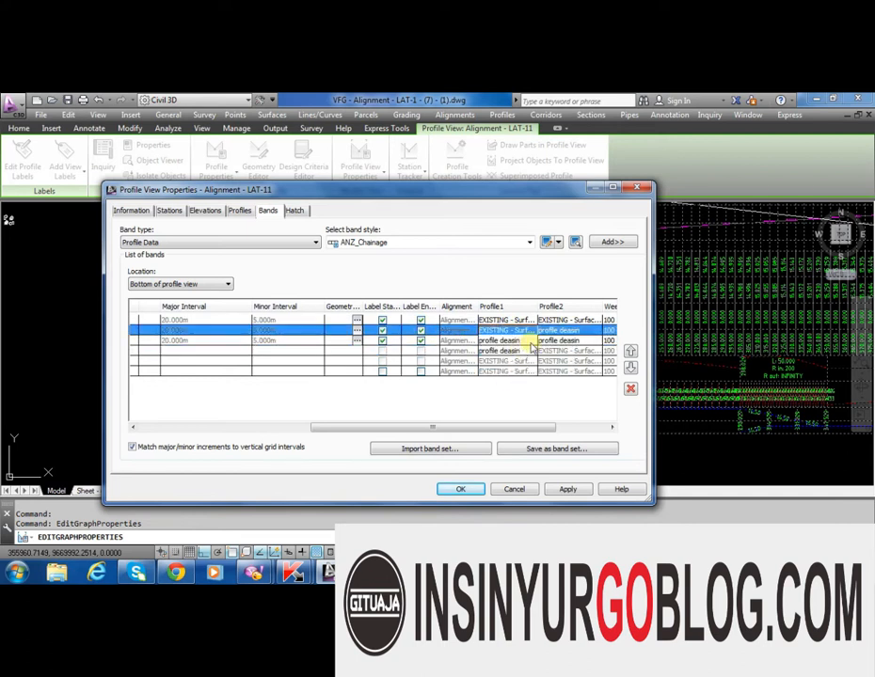
click(557, 331)
click(555, 342)
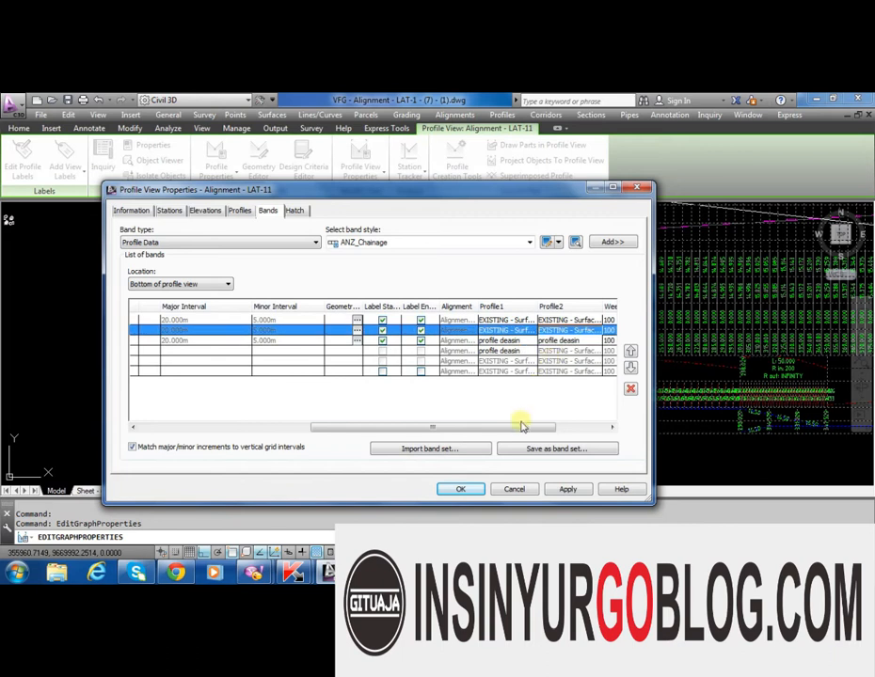
Reorder the EII-WBN-Stations band to the end of the band list, below Superelevation, and apply the band changes to the profile view
drag(521, 425, 283, 332)
click(287, 319)
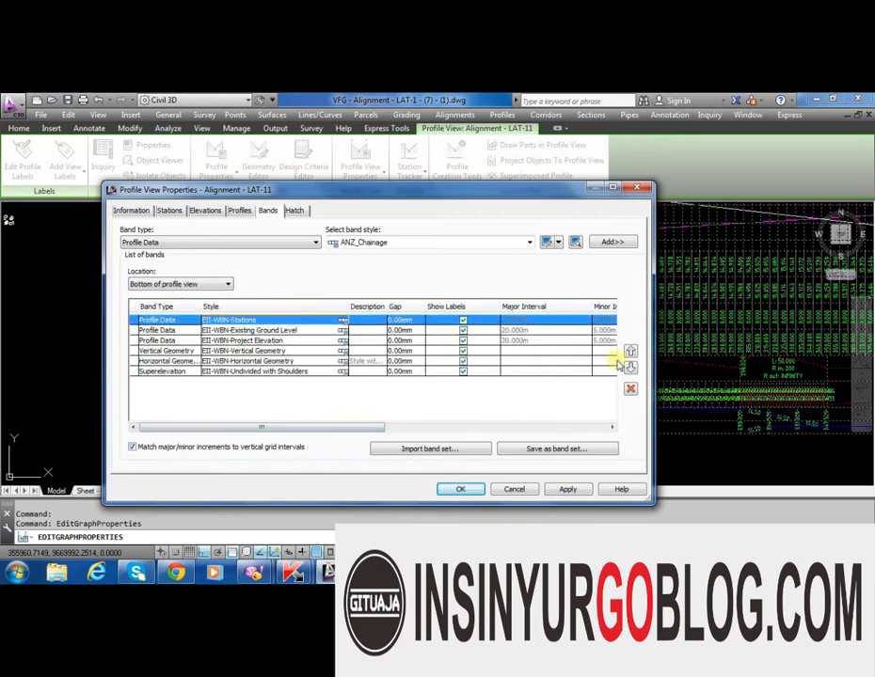
click(631, 368)
click(631, 368)
click(631, 368)
click(631, 368)
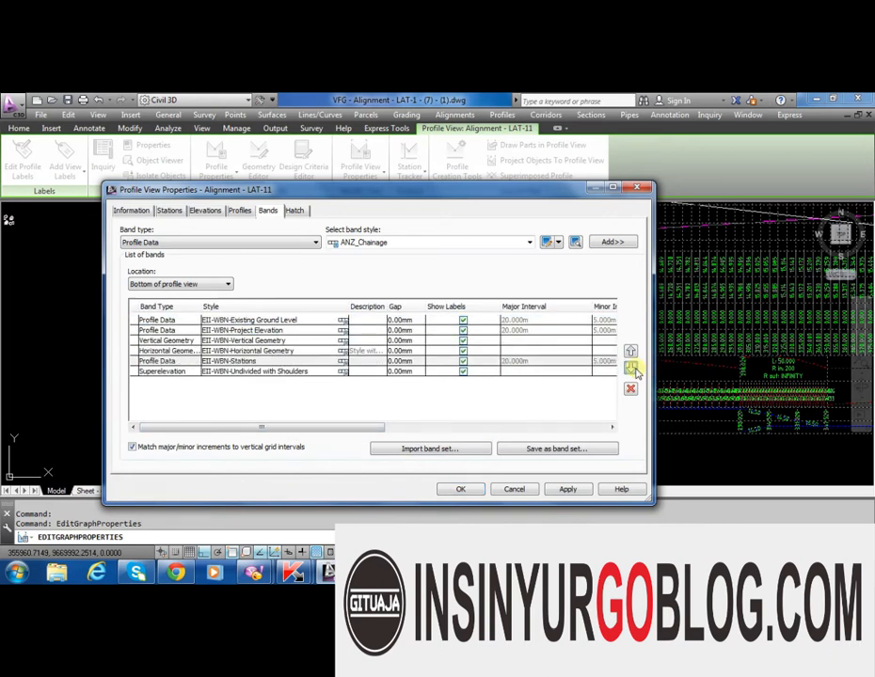
click(631, 367)
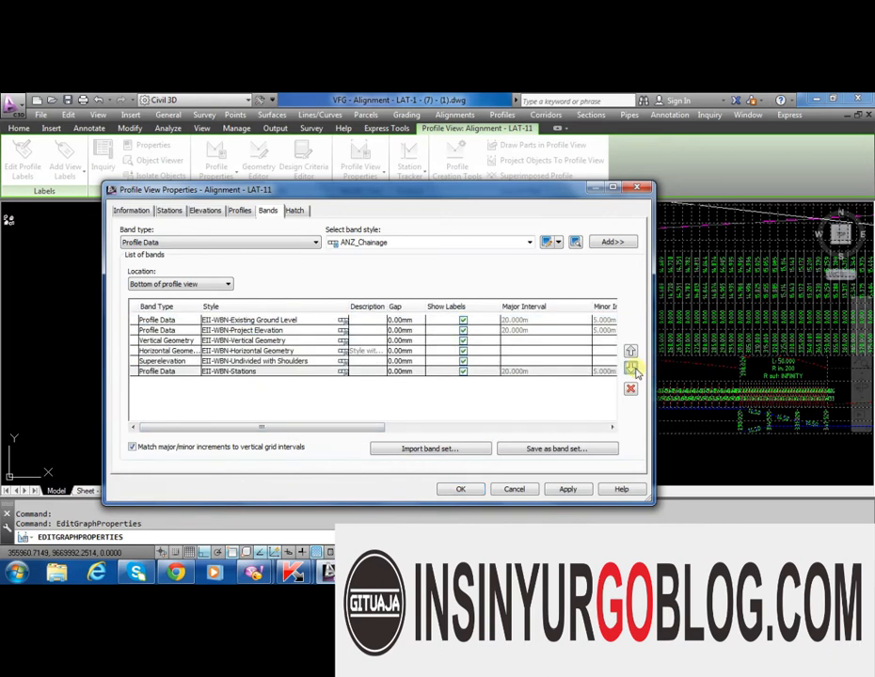
click(461, 489)
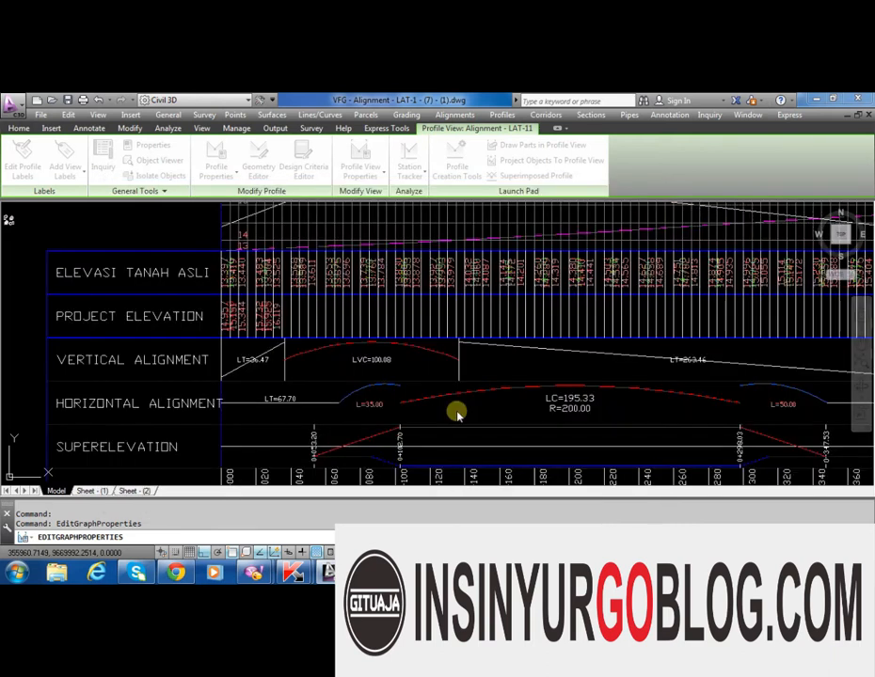
key(Escape)
Examine the new band set under the profile view, including elevations, alignment geometry, superelevation and stations
scroll(289, 312, down, 2)
scroll(311, 362, up, 2)
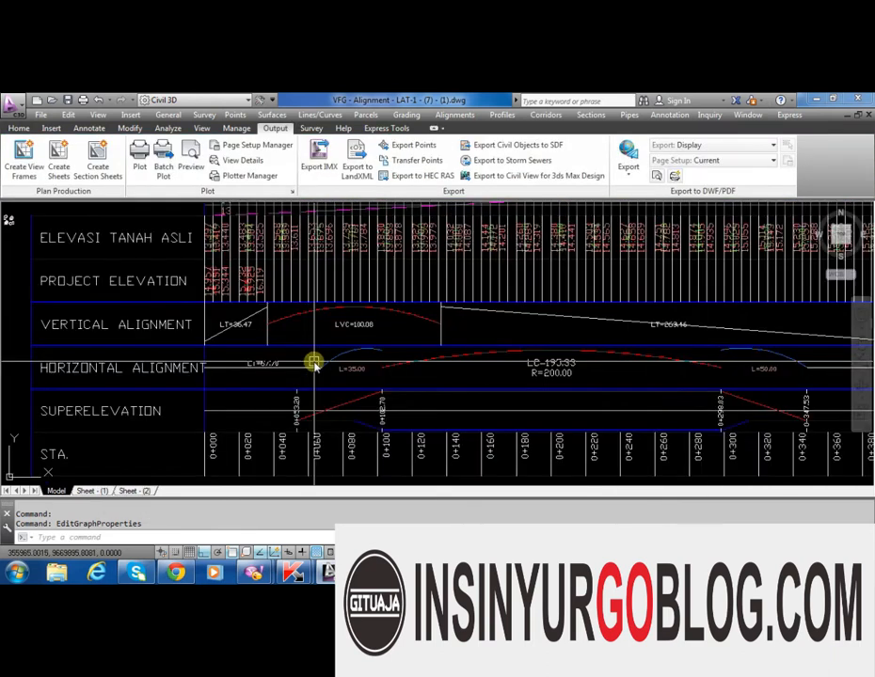
scroll(240, 326, down, 2)
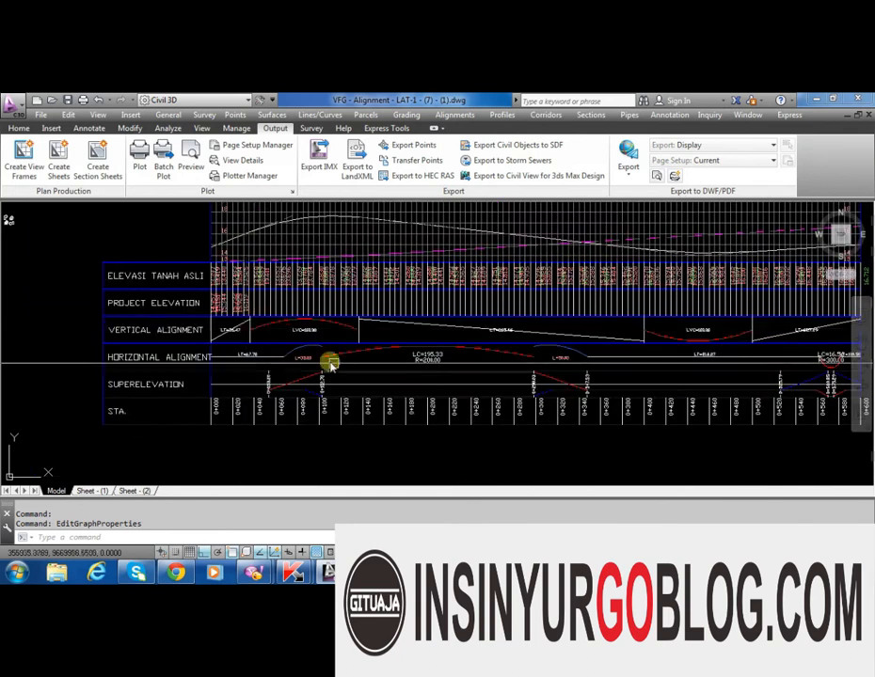
scroll(325, 359, down, 1)
scroll(437, 381, up, 3)
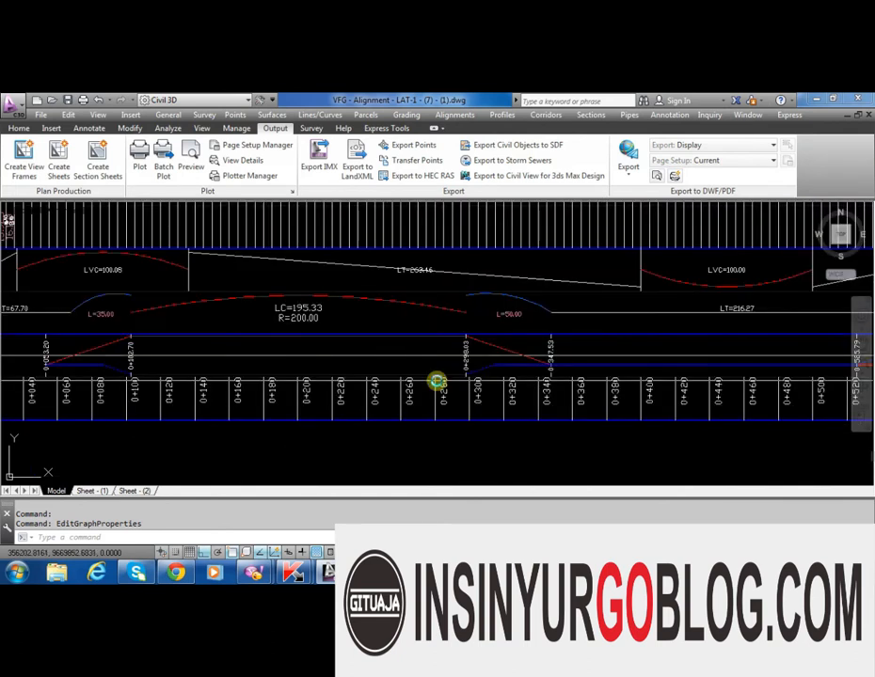
scroll(467, 406, down, 3)
scroll(283, 312, up, 5)
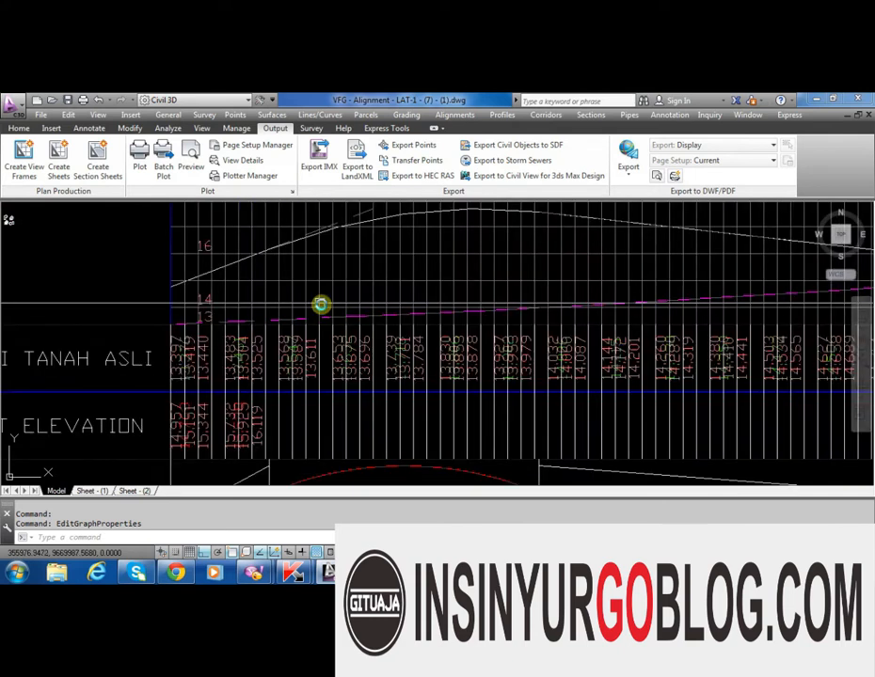
scroll(314, 310, down, 3)
scroll(292, 314, up, 3)
scroll(281, 256, down, 2)
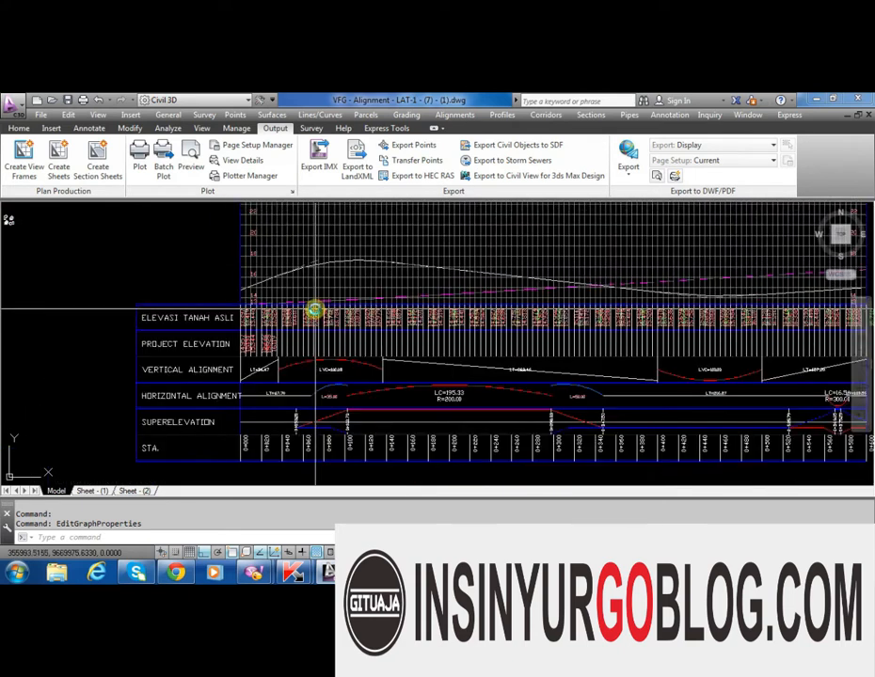
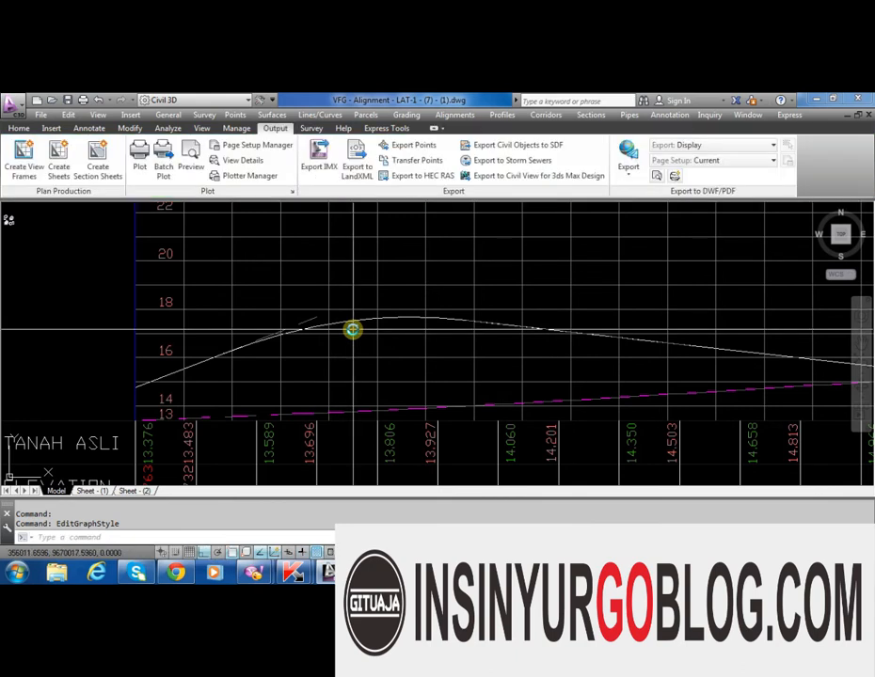
Check the profiles listed in the profile view's properties and close them without making changes
scroll(244, 260, down, 3)
scroll(230, 367, up, 2)
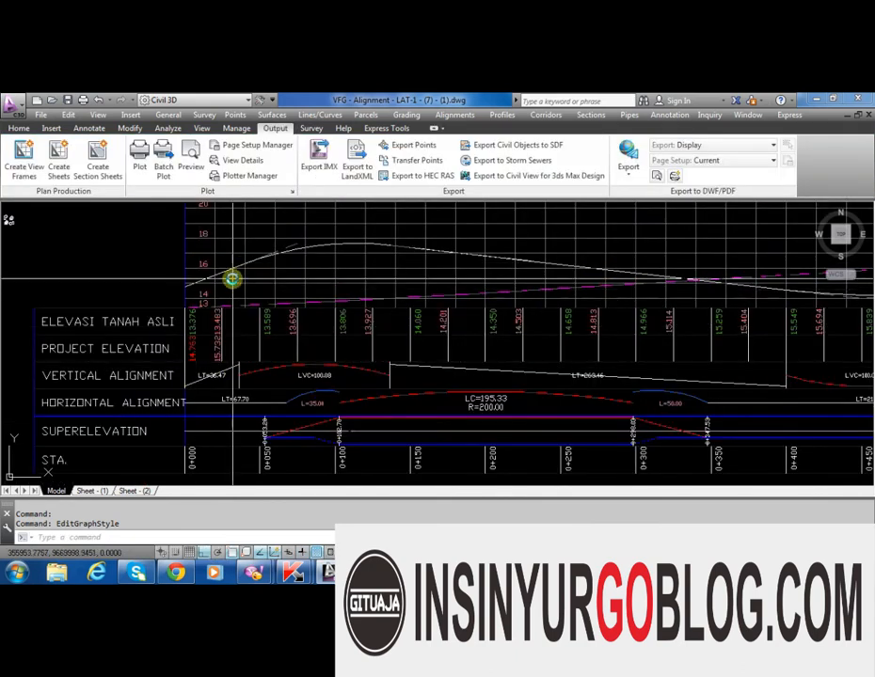
scroll(235, 290, up, 2)
scroll(193, 283, down, 2)
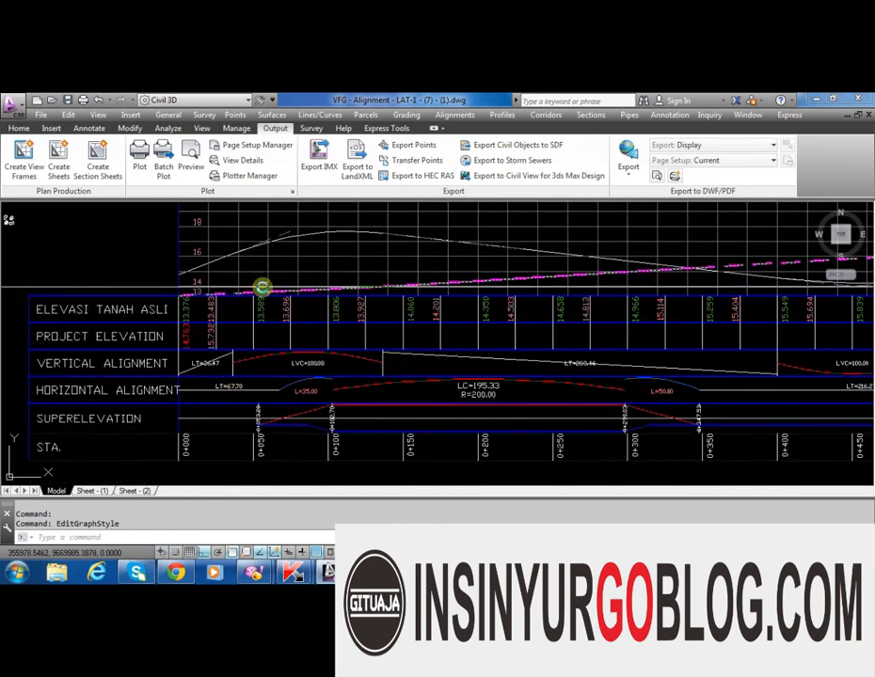
click(267, 254)
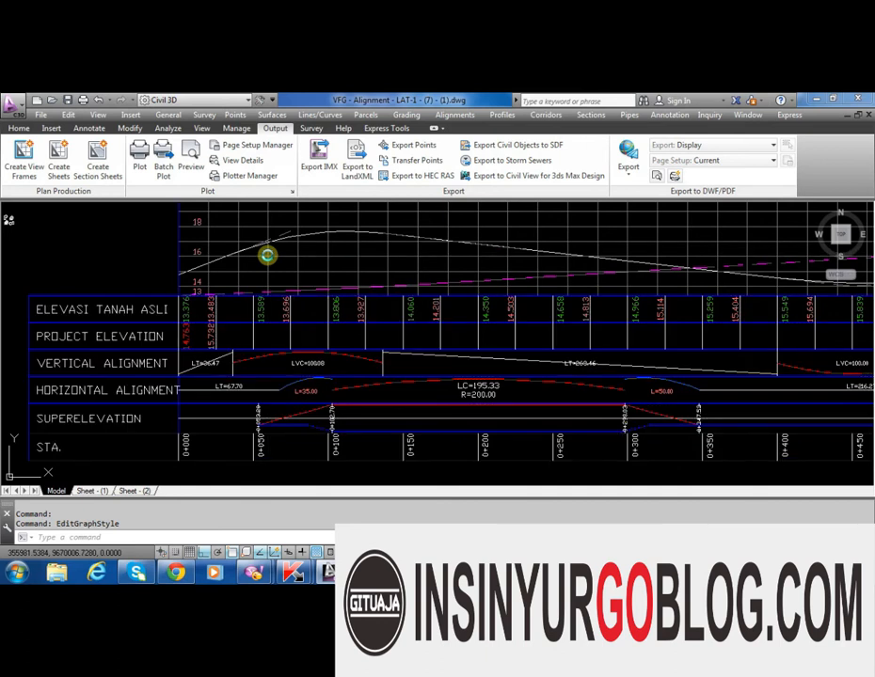
right_click(268, 255)
click(323, 383)
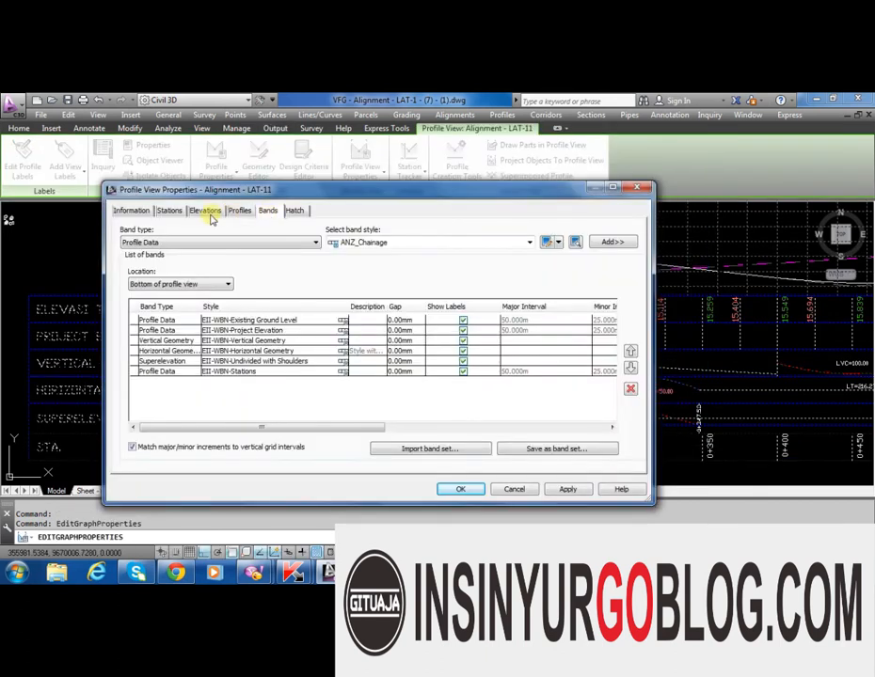
click(243, 211)
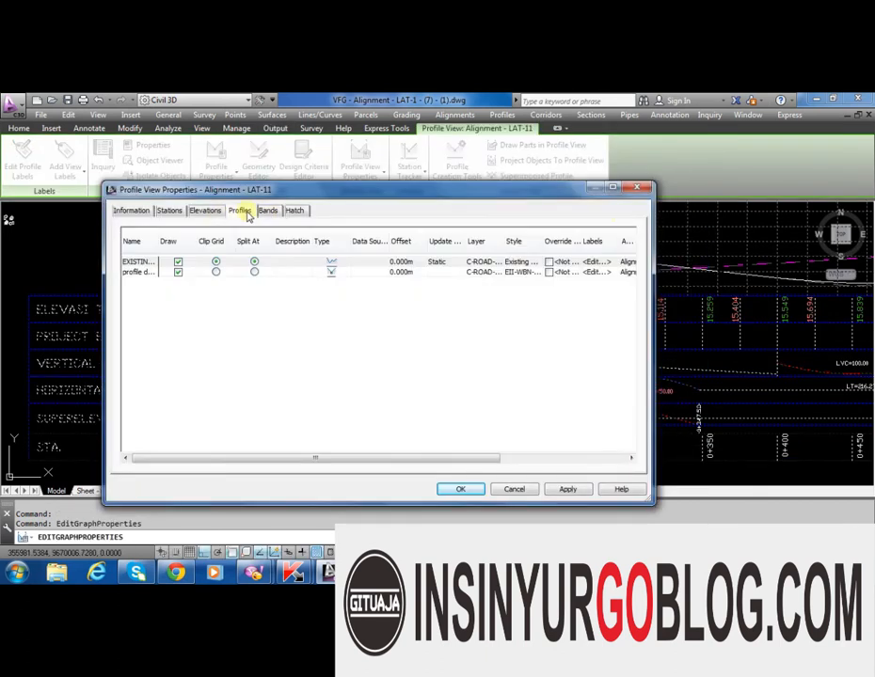
click(636, 187)
Open the style of the first profile view and review its grid, title annotation, horizontal axes and vertical axes settings
click(371, 248)
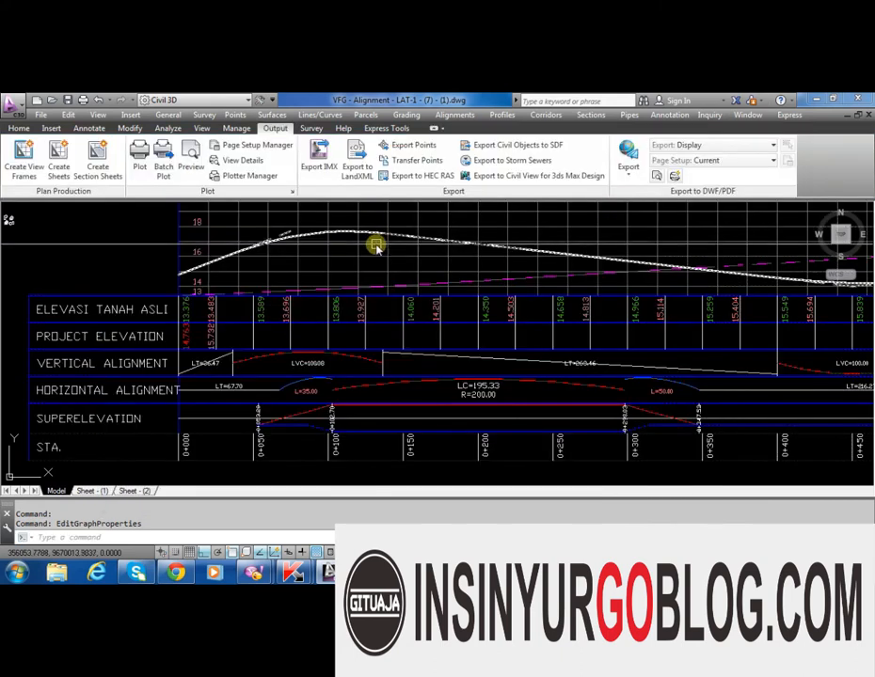
click(356, 255)
right_click(354, 256)
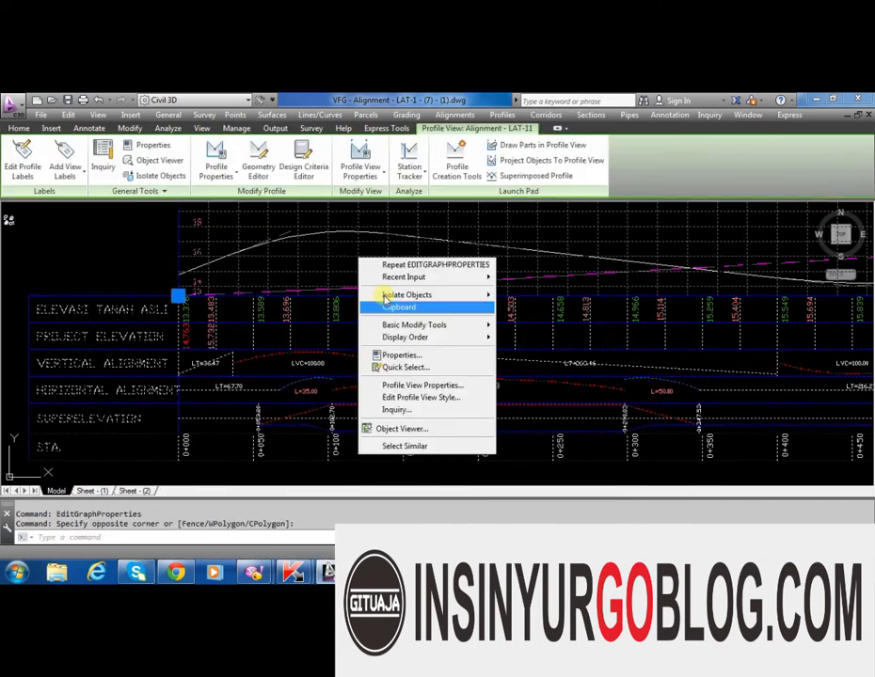
click(421, 400)
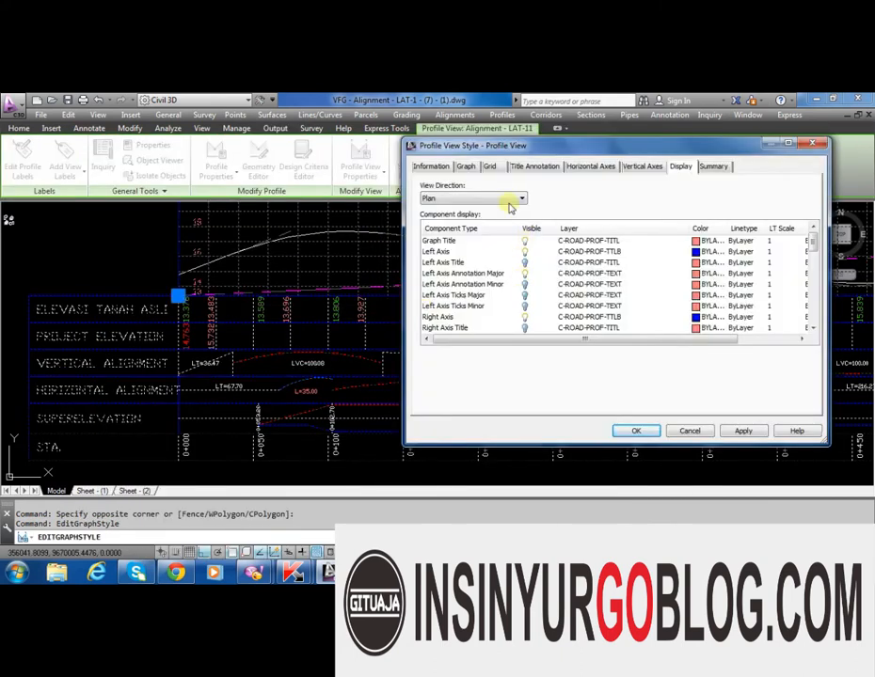
click(489, 166)
drag(519, 148, 337, 152)
click(357, 172)
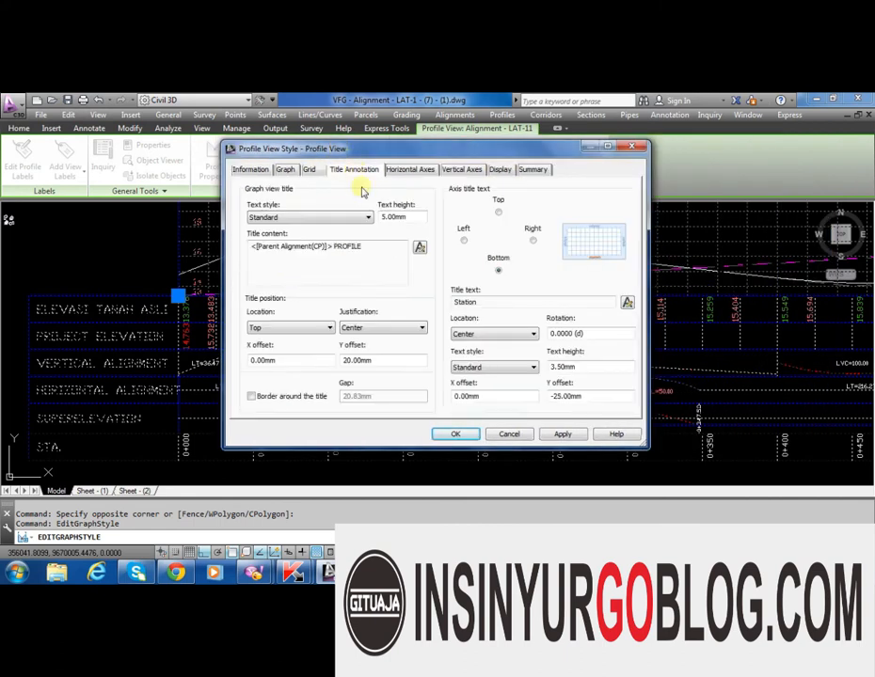
click(413, 171)
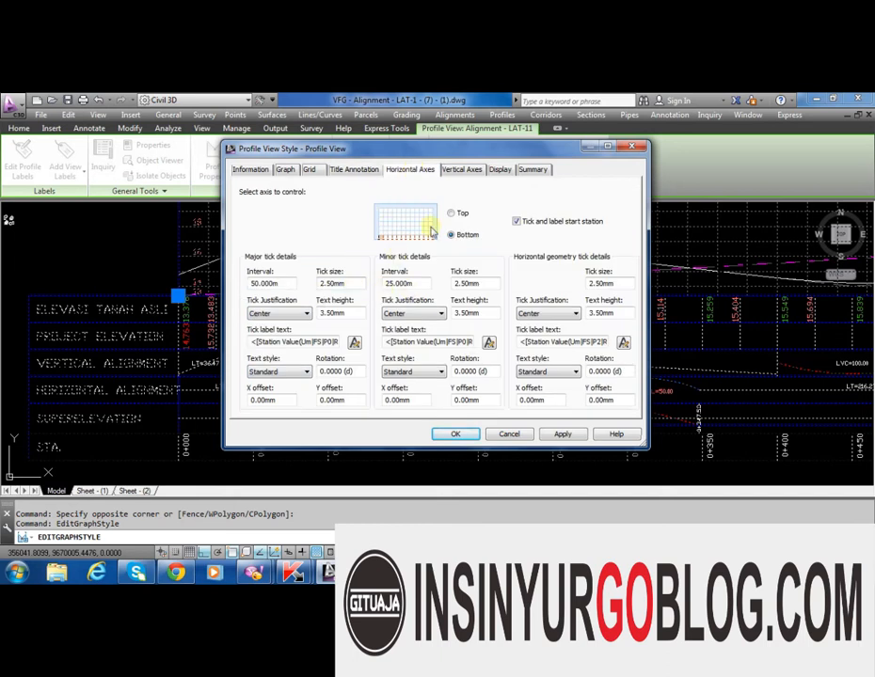
click(462, 169)
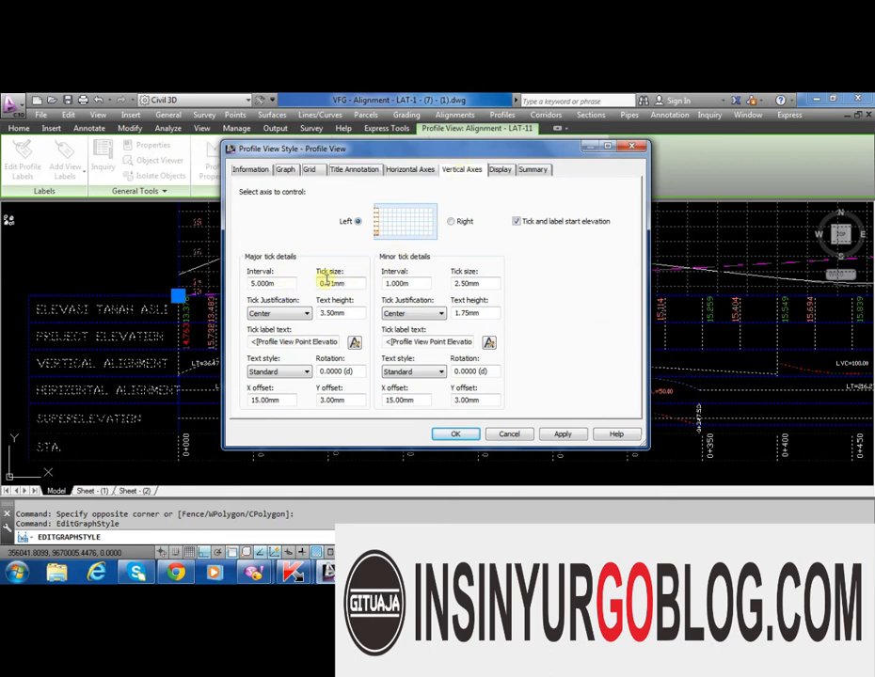
Turn off the visibility of the Grid Horizontal Minor component in the profile view style and apply it
click(501, 170)
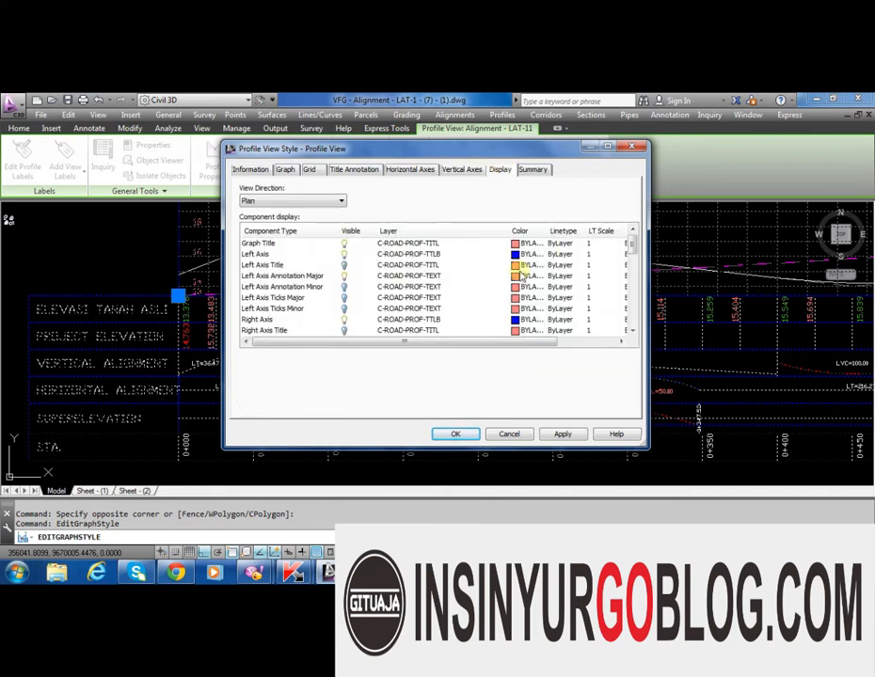
drag(628, 241, 627, 317)
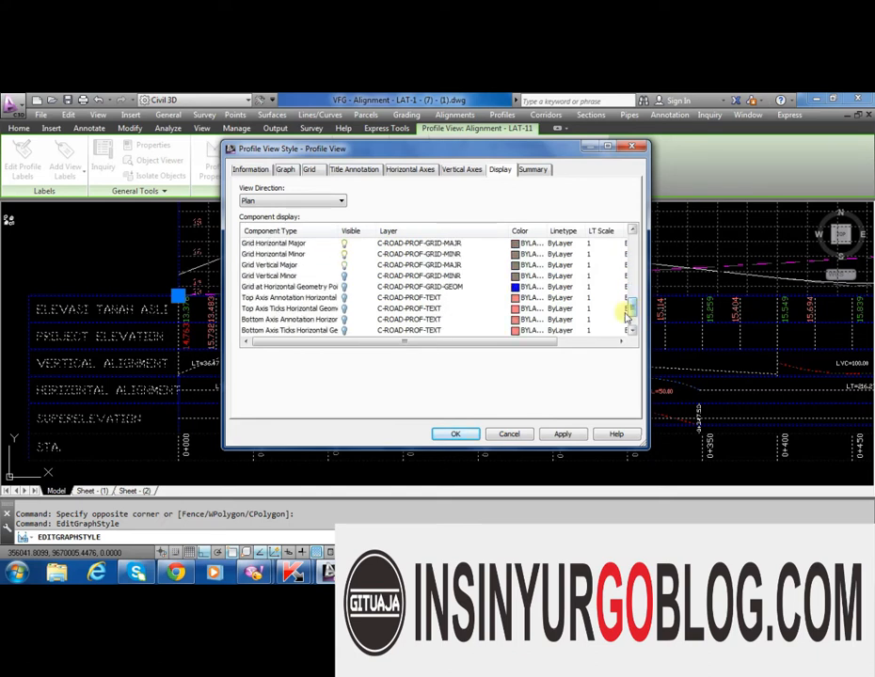
click(344, 254)
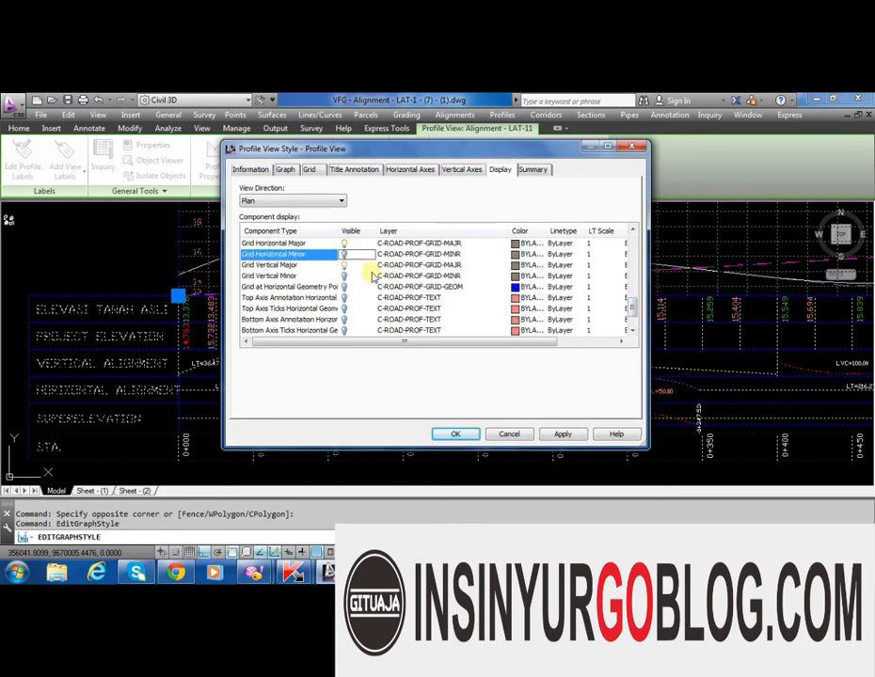
click(562, 434)
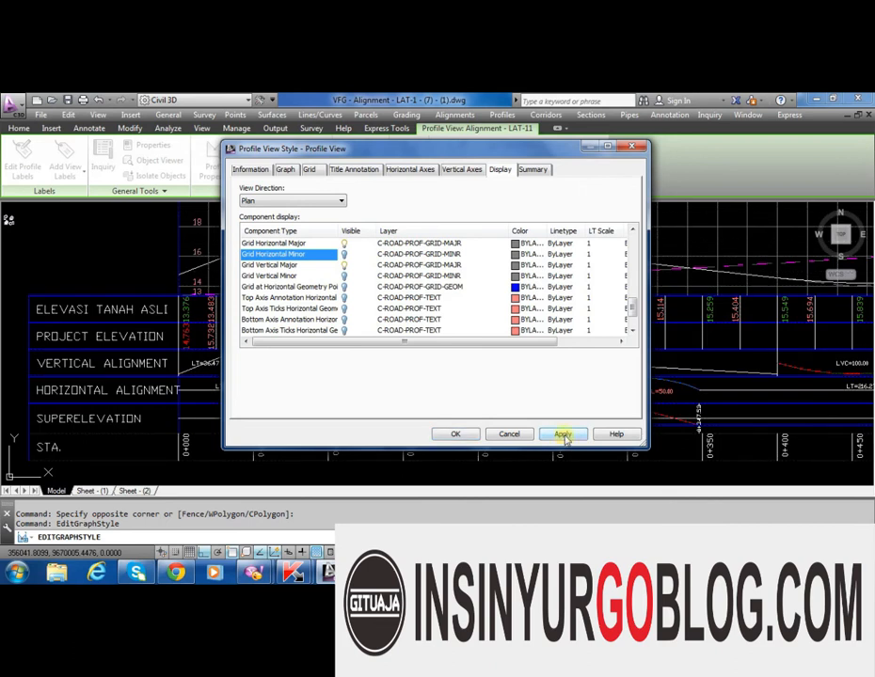
Try a minor tick interval of 5 m on the bottom horizontal axis and apply it to the profile view
drag(394, 154, 547, 177)
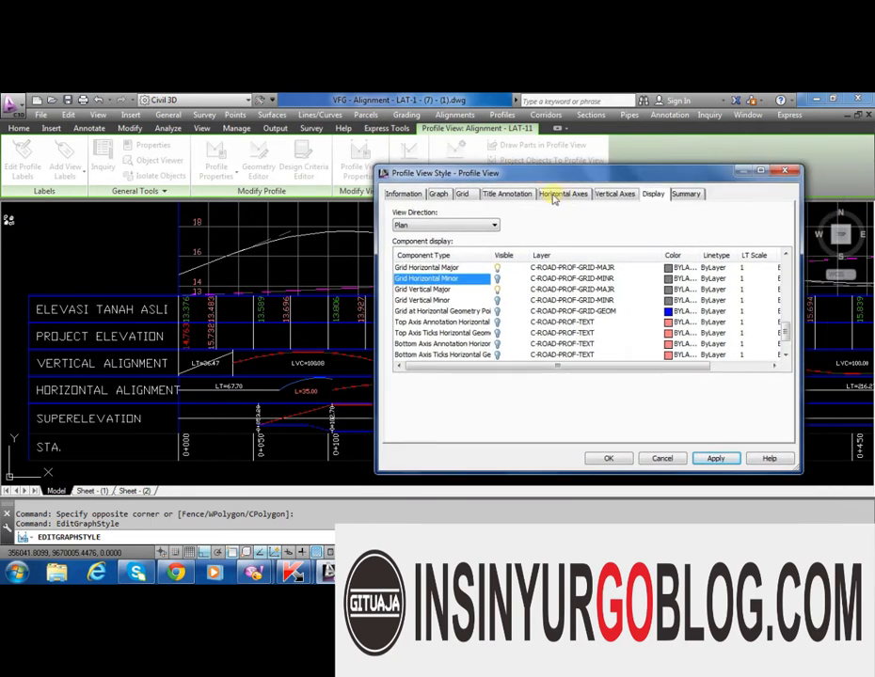
click(462, 194)
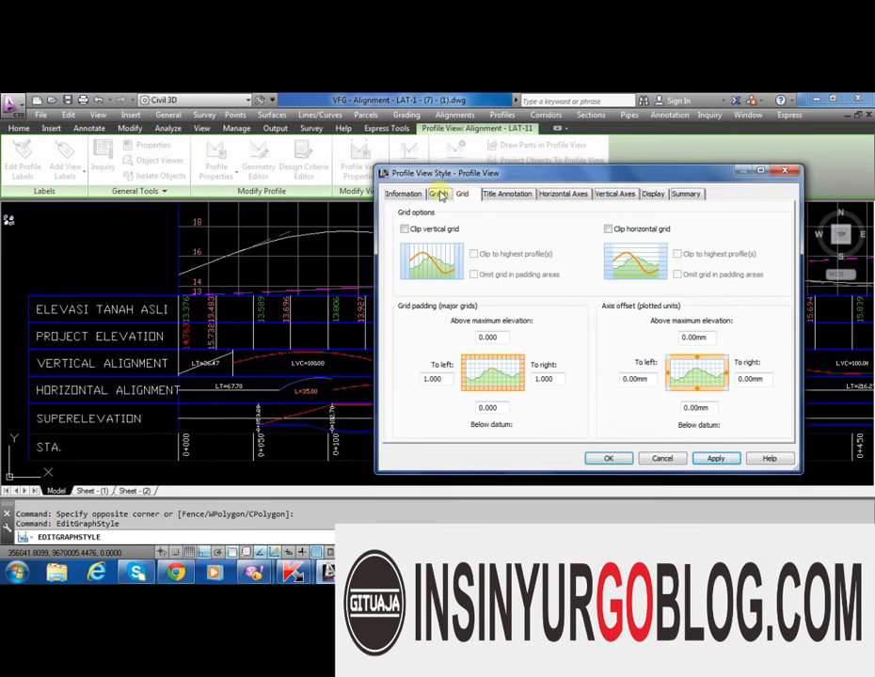
click(439, 194)
click(505, 195)
click(563, 193)
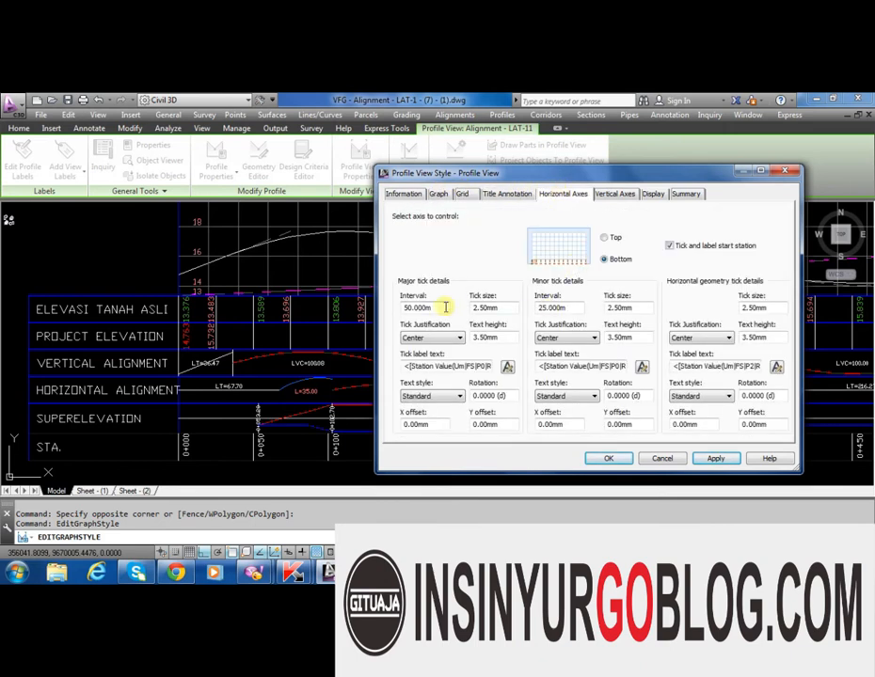
drag(567, 307, 523, 310)
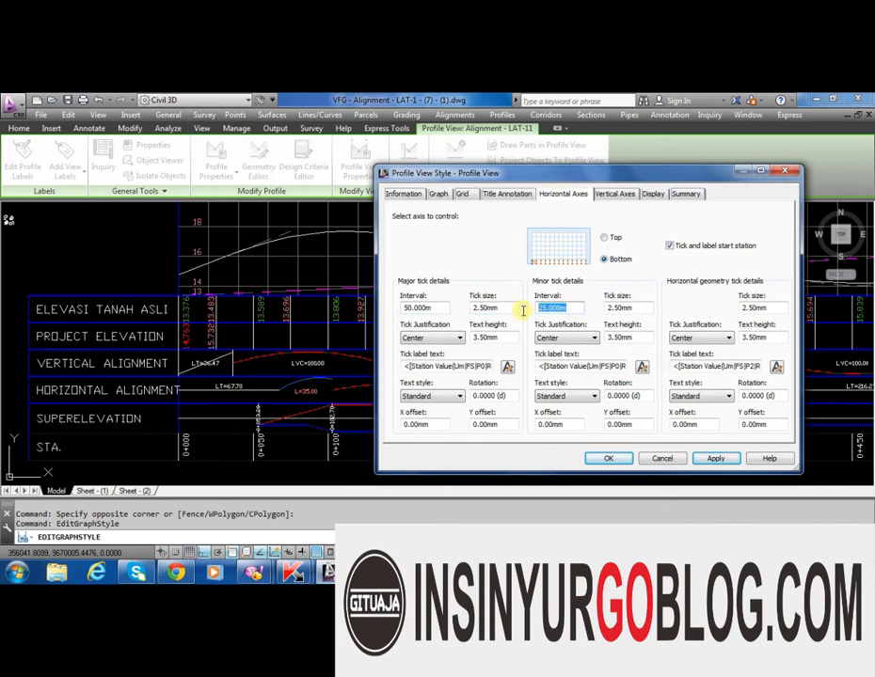
text(5)
click(717, 459)
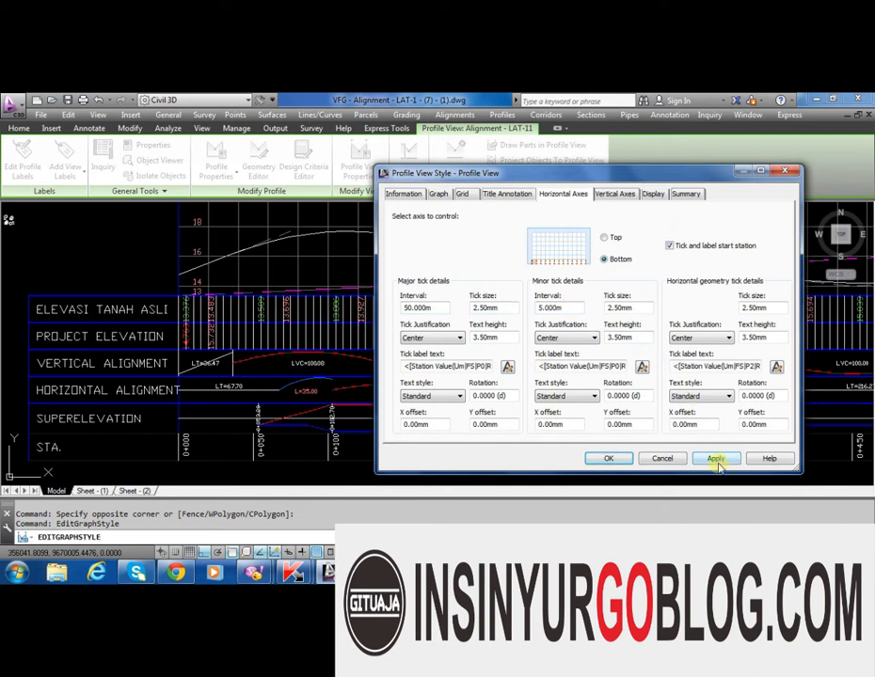
Restore the bottom horizontal axis's minor tick interval to 25 m and apply it
drag(566, 307, 549, 311)
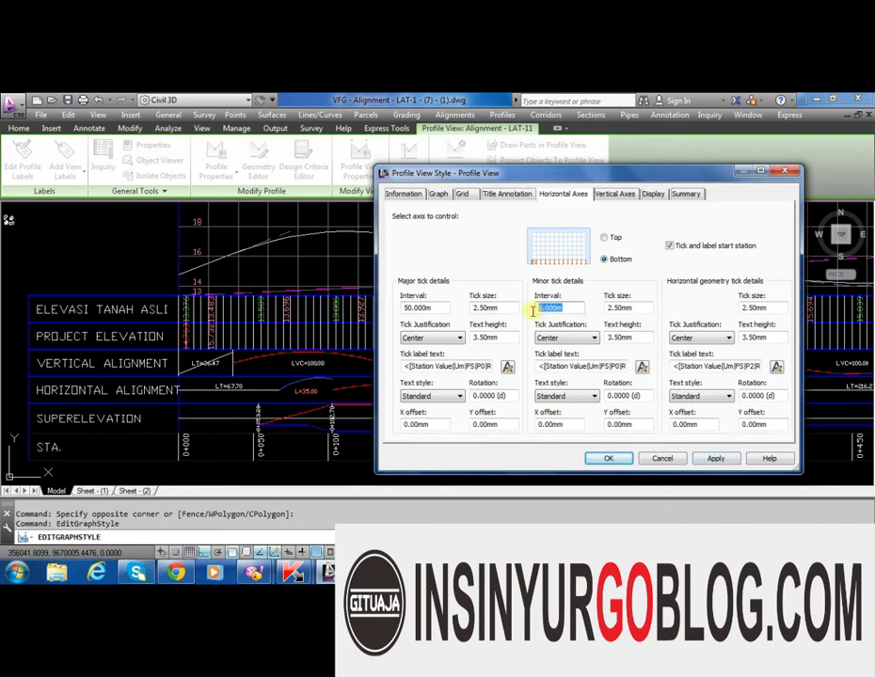
text(25)
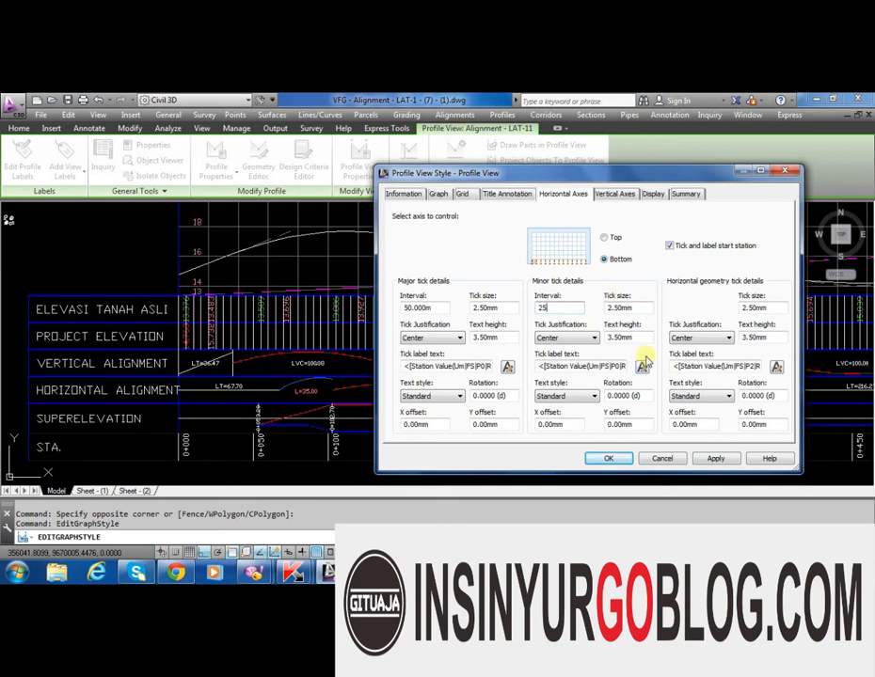
click(701, 459)
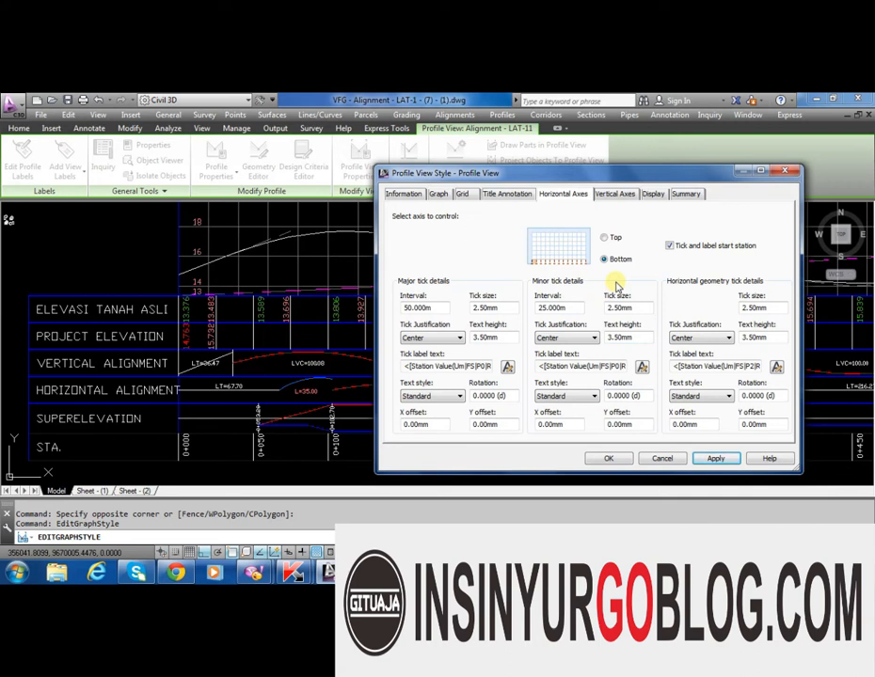
Set the left vertical axis's major tick interval to 10 m and apply it
click(615, 195)
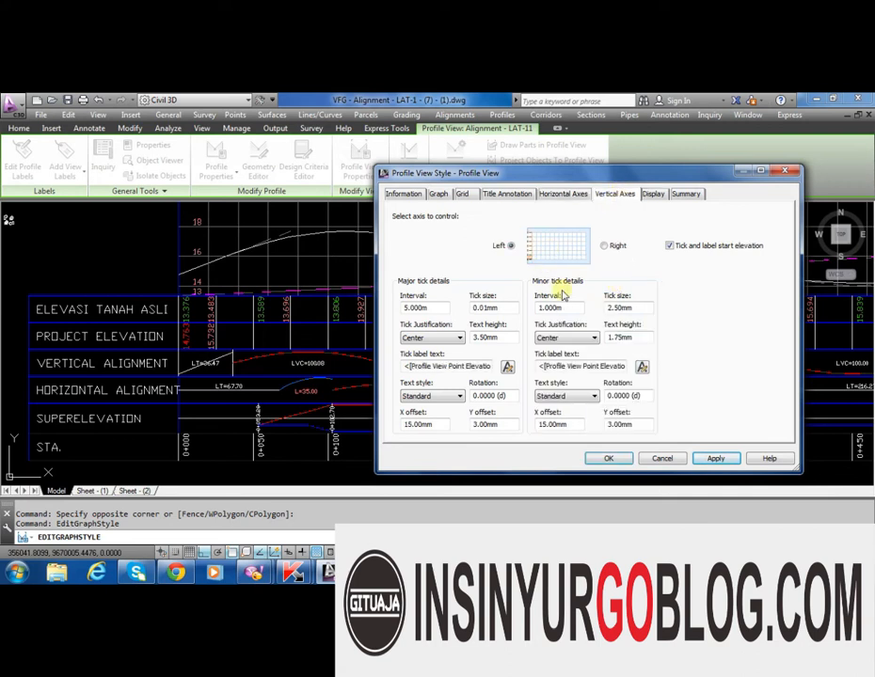
double_click(417, 308)
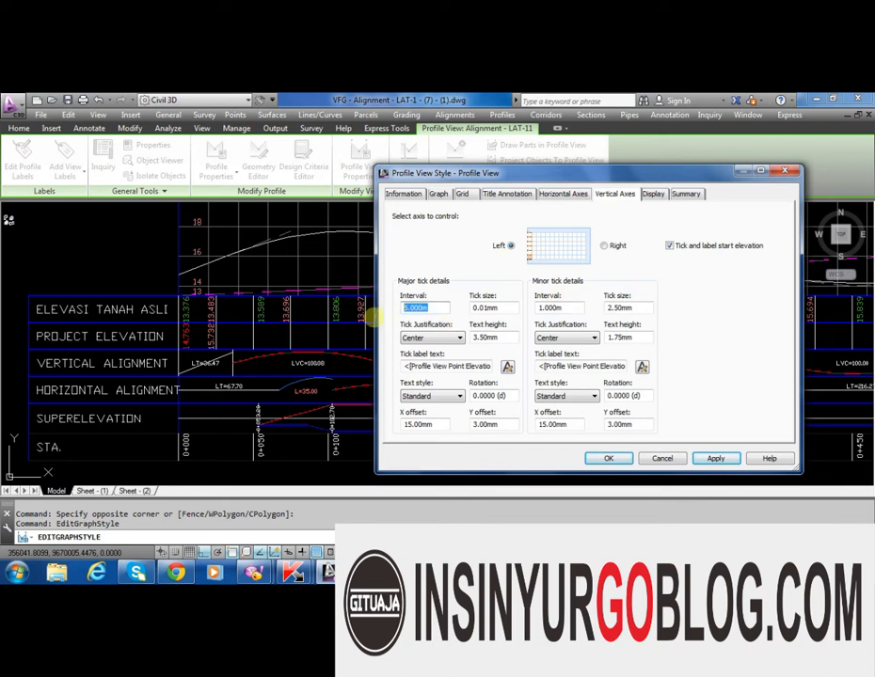
text(10)
click(564, 336)
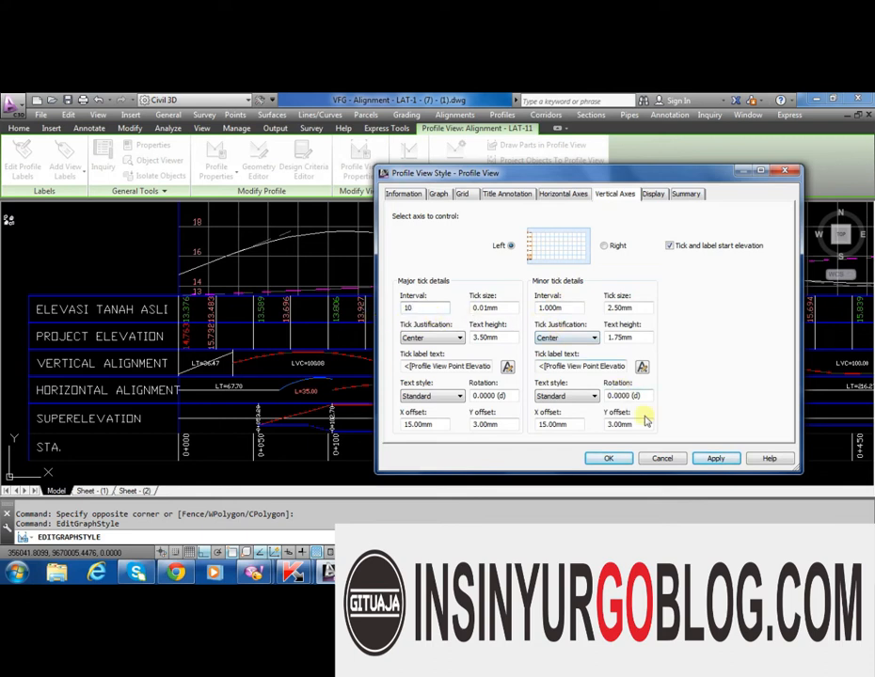
click(715, 459)
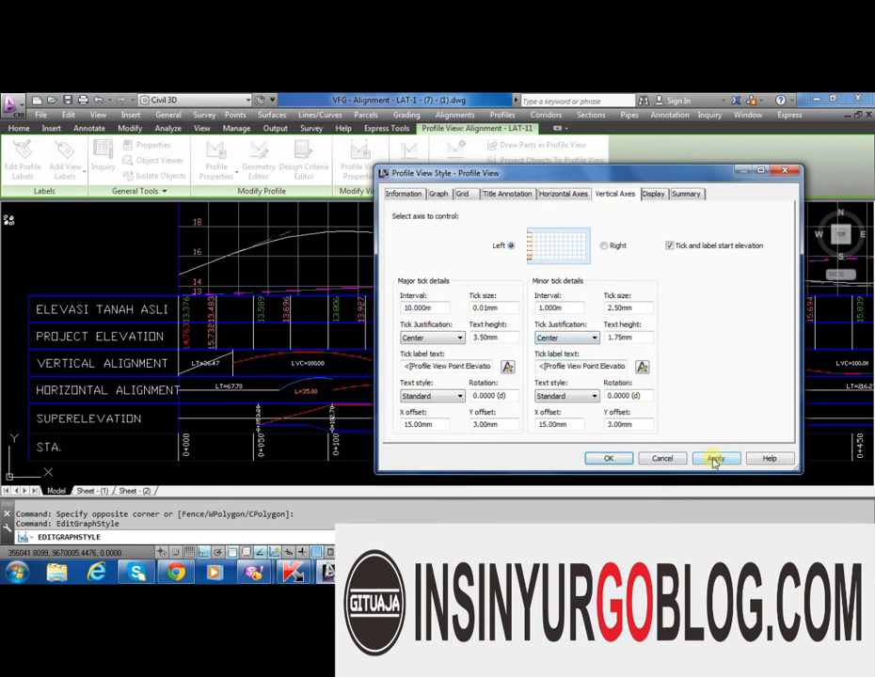
Set the left vertical axis's minor tick interval to 2 m, apply it and accept the profile view style
double_click(563, 308)
text(2m)
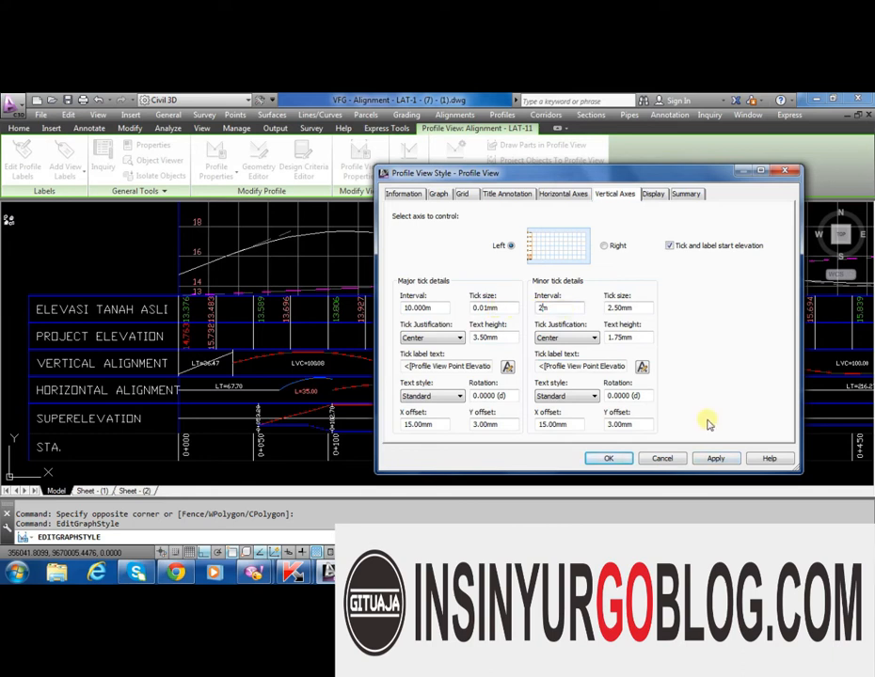
click(729, 461)
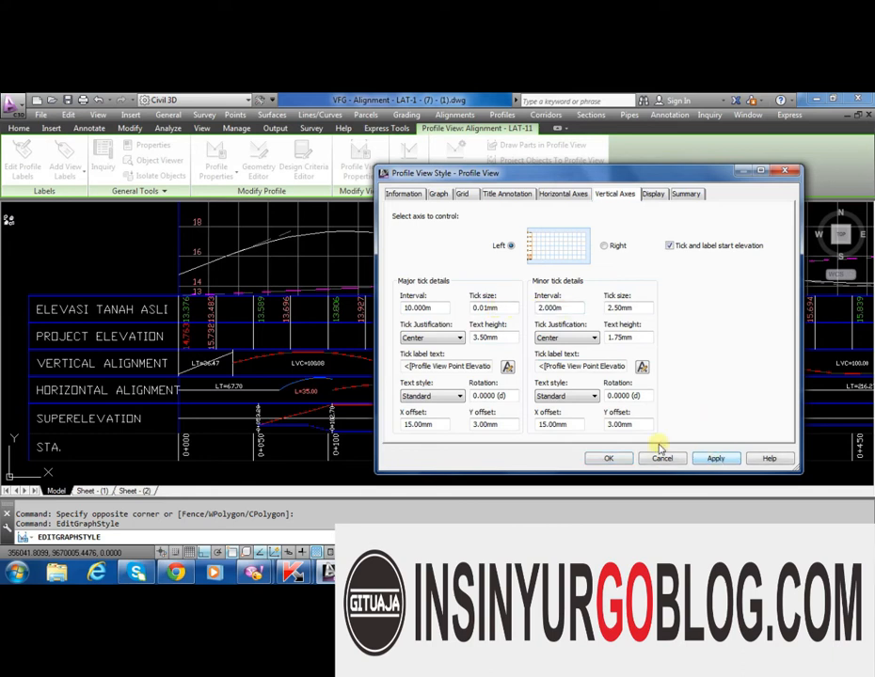
click(613, 458)
Open the profile view properties of the neighbouring Alignment - LAT-12 profile view
scroll(315, 263, down, 5)
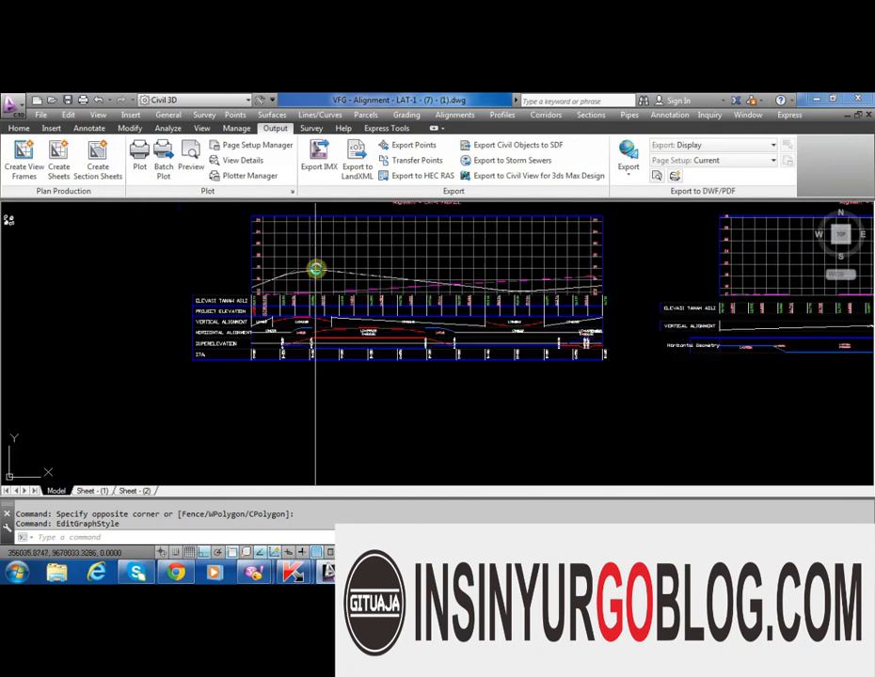
scroll(360, 254, down, 2)
scroll(577, 272, up, 3)
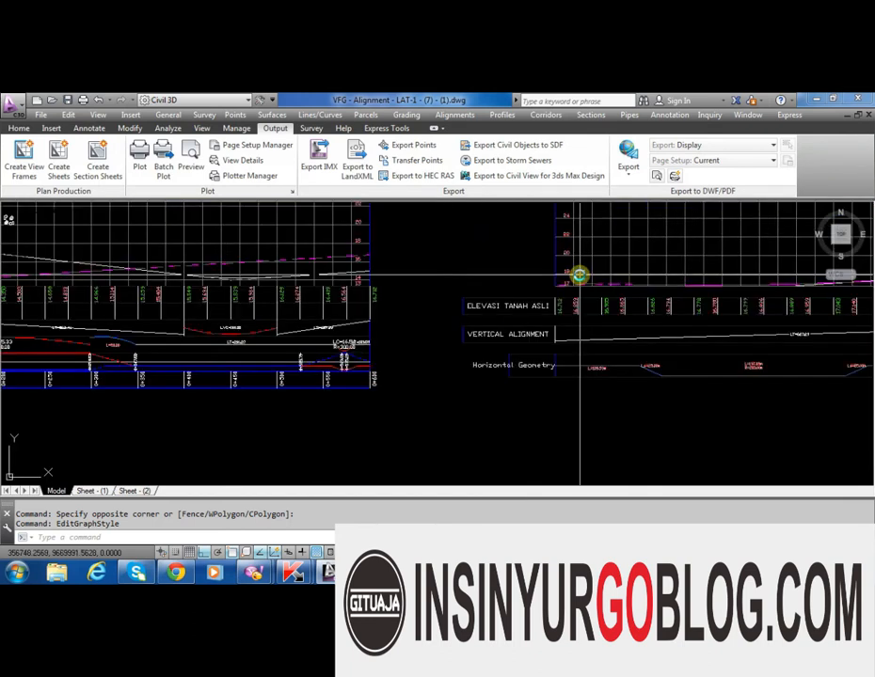
scroll(586, 306, down, 1)
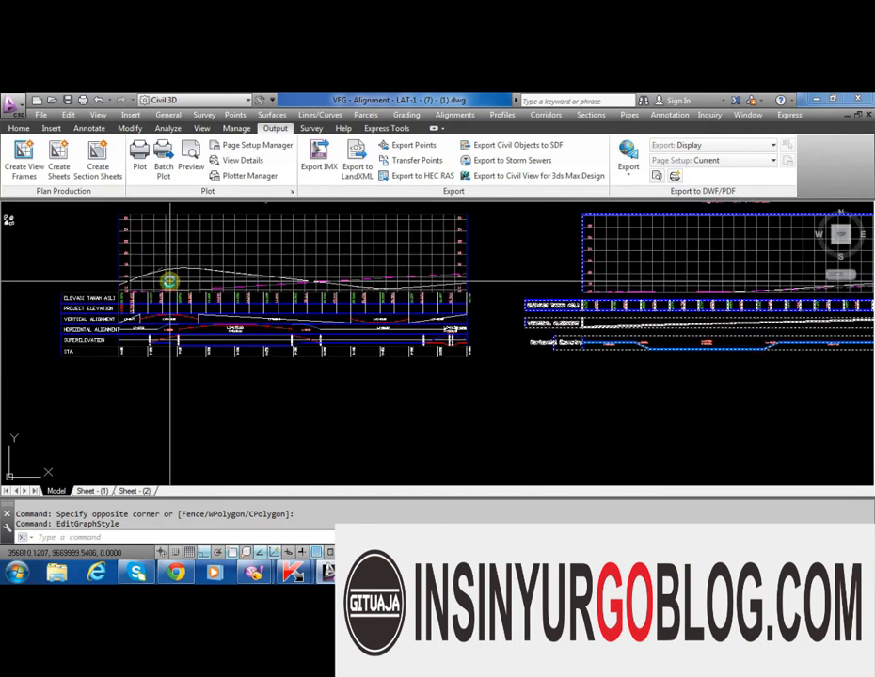
scroll(654, 307, up, 2)
scroll(540, 251, up, 2)
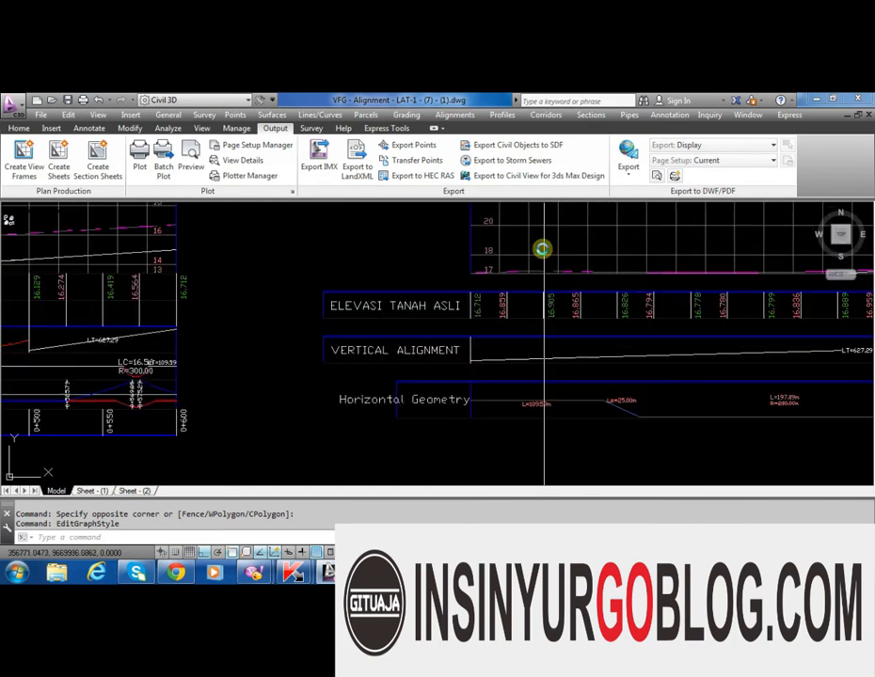
click(536, 258)
right_click(536, 257)
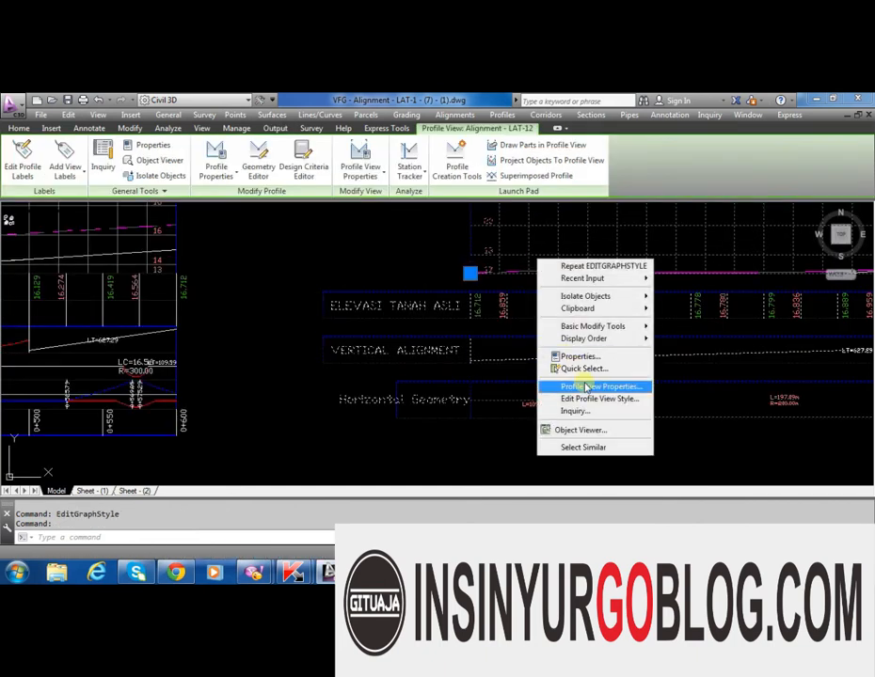
click(566, 385)
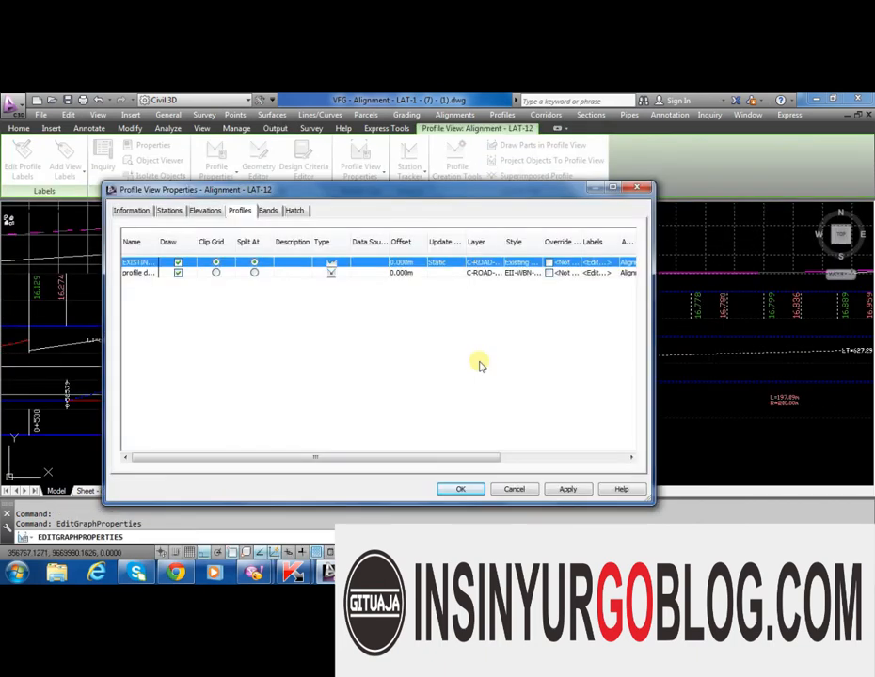
Import the Band_Profile_OK(05052015) band set into the LAT-12 profile view's bands
click(268, 211)
click(470, 448)
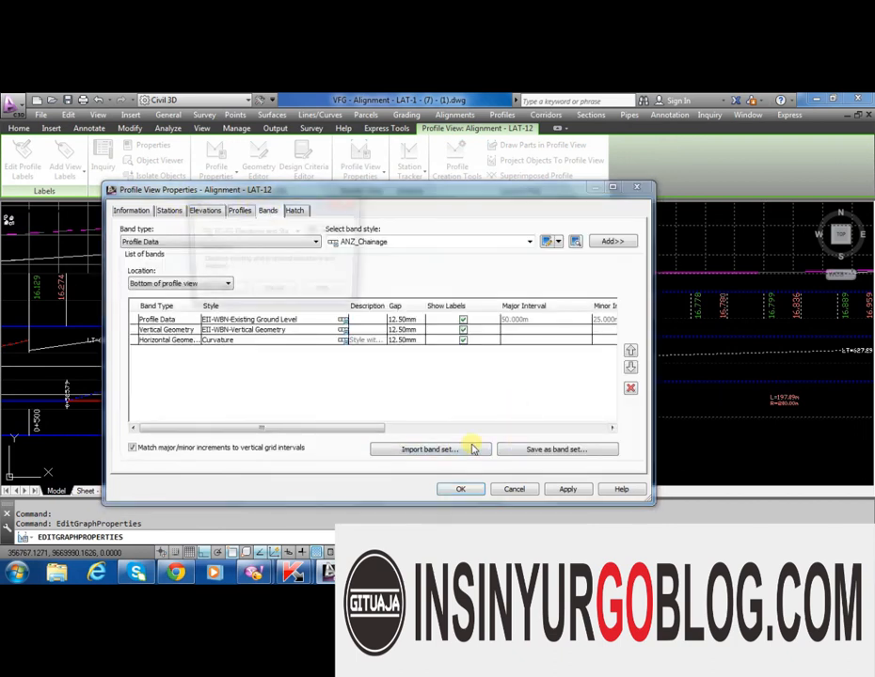
click(273, 233)
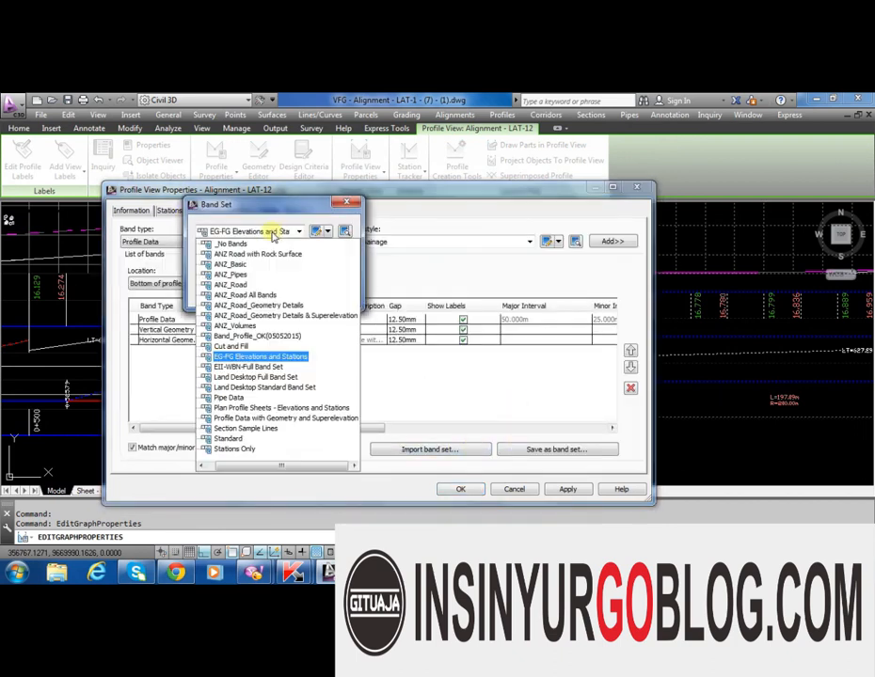
click(258, 337)
click(221, 291)
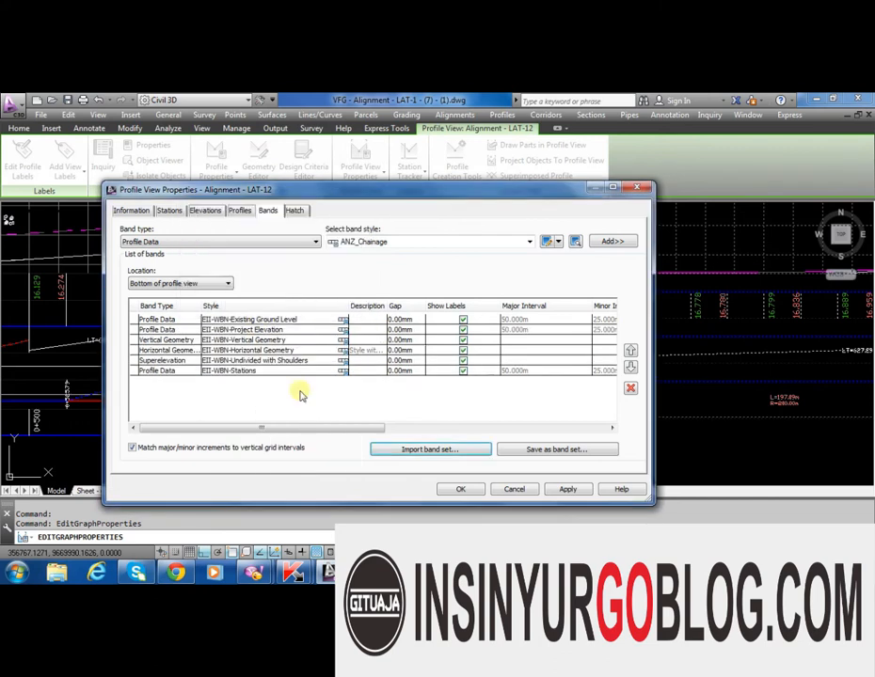
Try EXISTING - Surface (13) as Profile1 of the Project Elevation band, and return Profile1 to profile deasin
drag(313, 423, 455, 419)
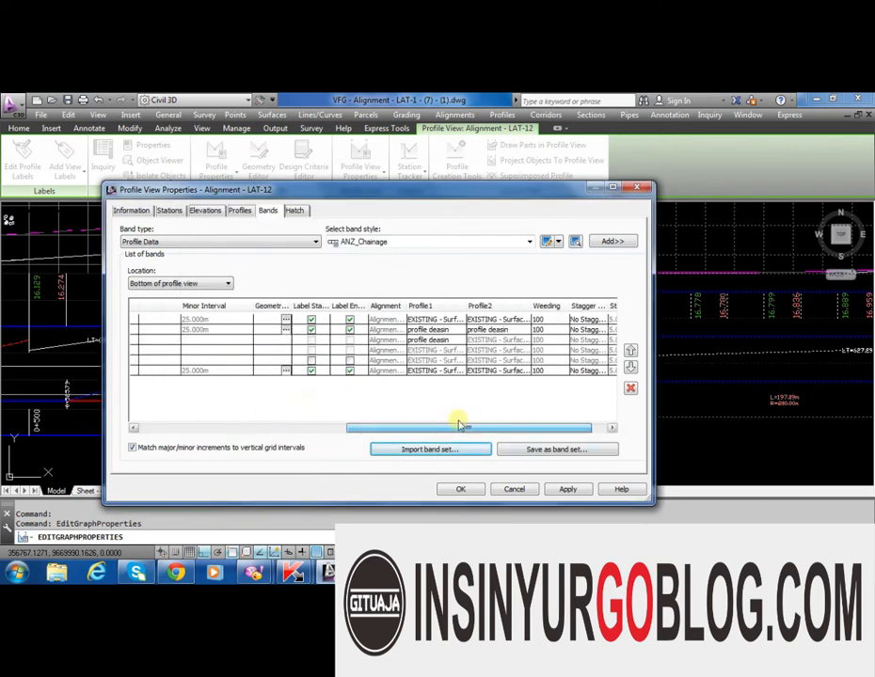
click(452, 331)
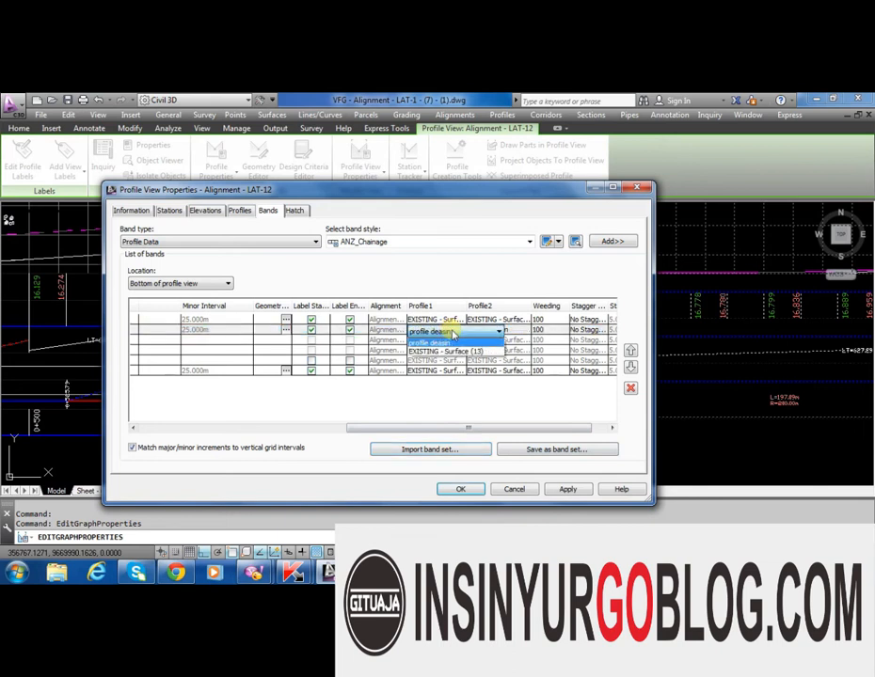
click(455, 351)
click(452, 331)
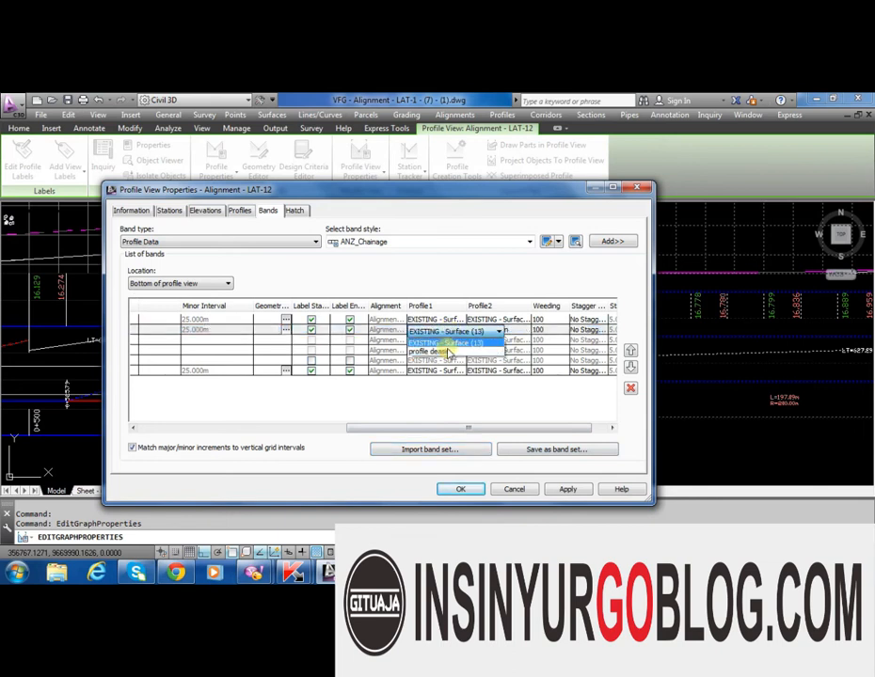
click(453, 341)
click(484, 331)
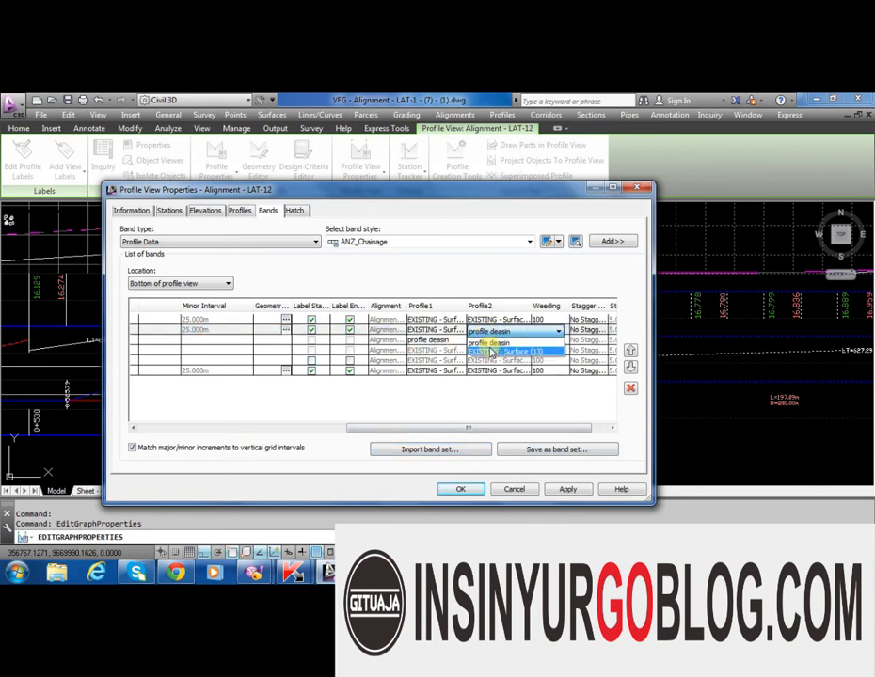
click(496, 344)
click(459, 332)
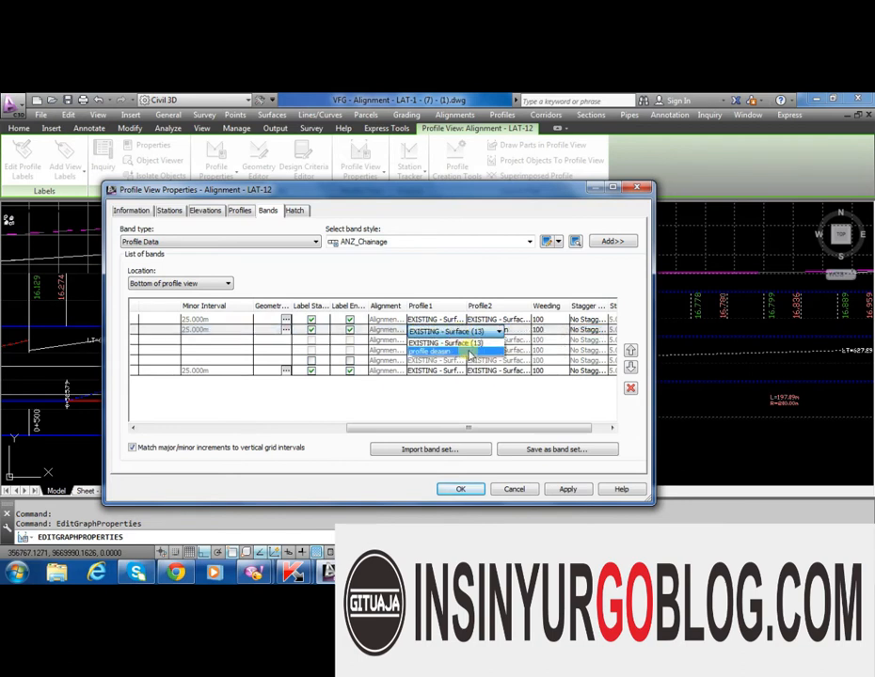
click(467, 352)
Set the Vertical Geometry band's Profile1 to EXISTING - Surface (13) and accept the LAT-12 profile view properties
click(453, 341)
click(456, 340)
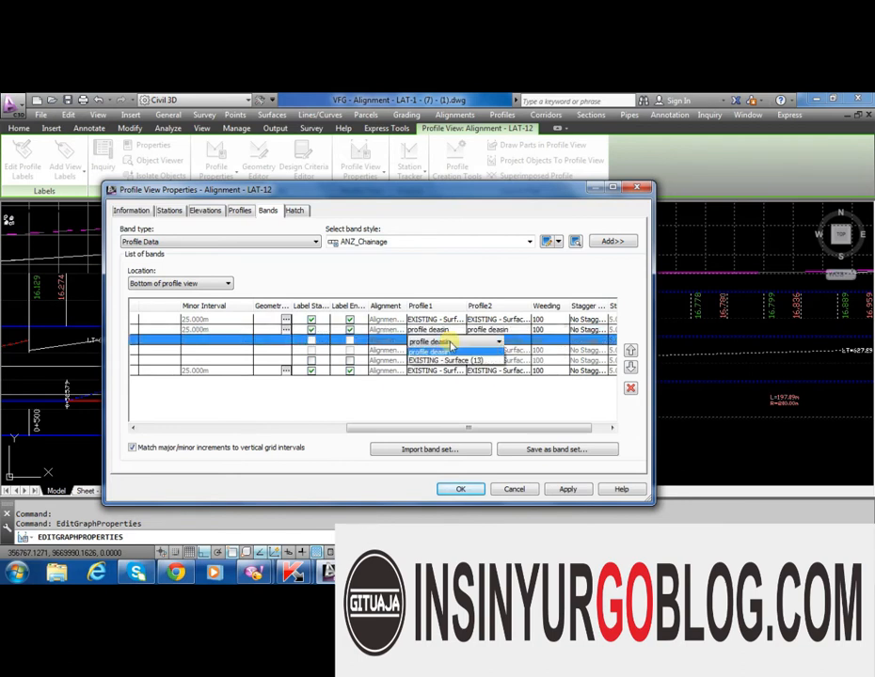
click(454, 362)
click(458, 489)
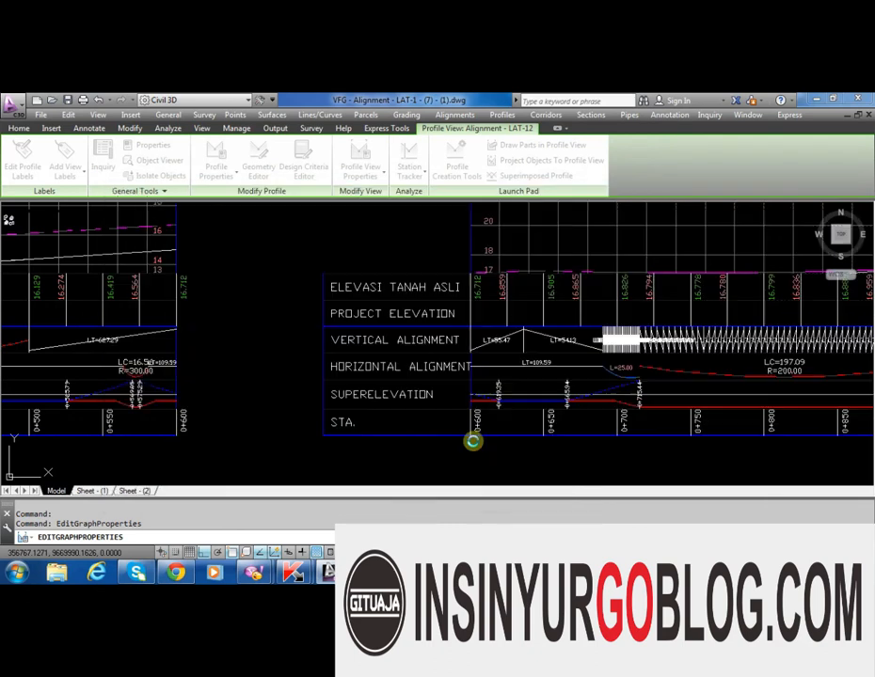
Reopen the profile view properties of the LAT-12 profile view
scroll(489, 362, down, 5)
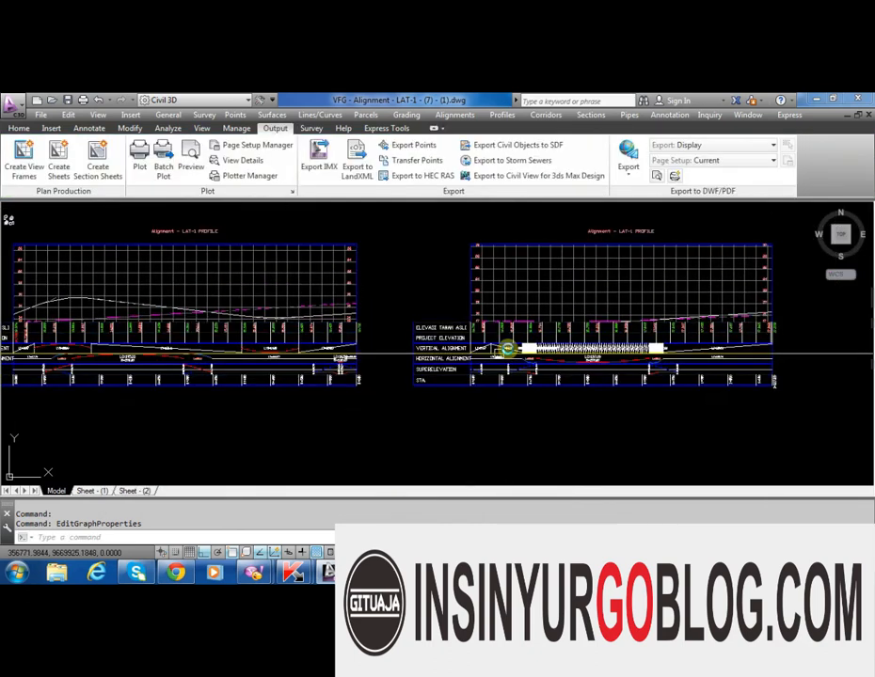
scroll(506, 348, up, 4)
click(481, 337)
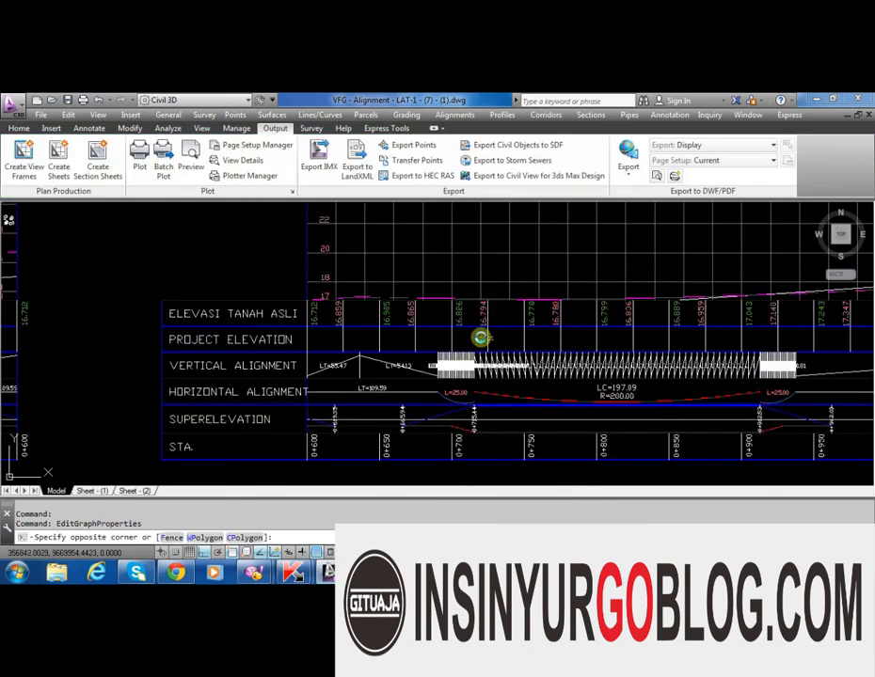
click(482, 337)
right_click(490, 340)
click(546, 467)
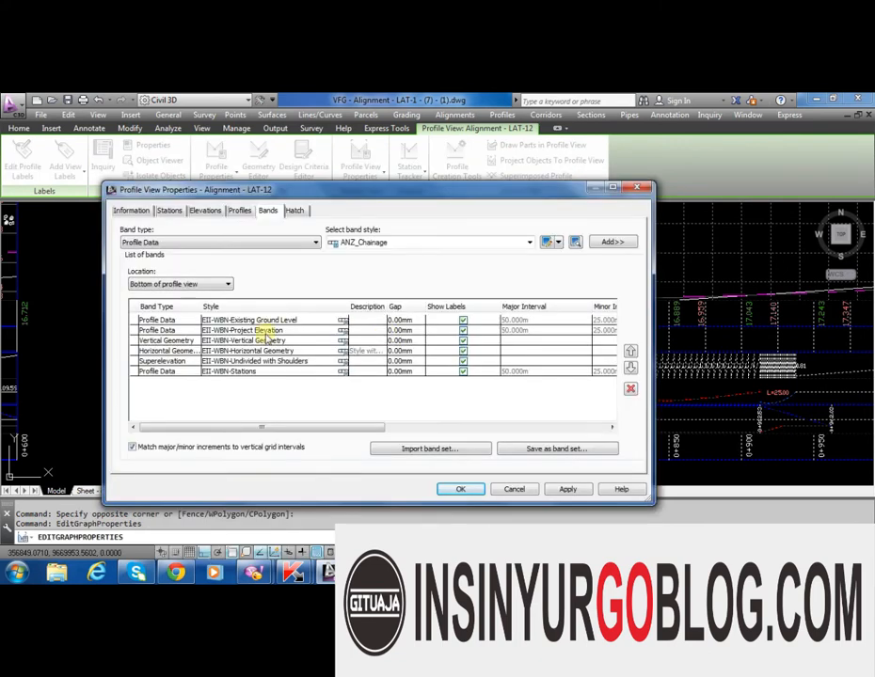
Keep profile deasin for the Project Elevation band, set the Vertical Geometry band's Profile1 to profile deasin and accept the properties
click(263, 330)
drag(377, 426, 527, 450)
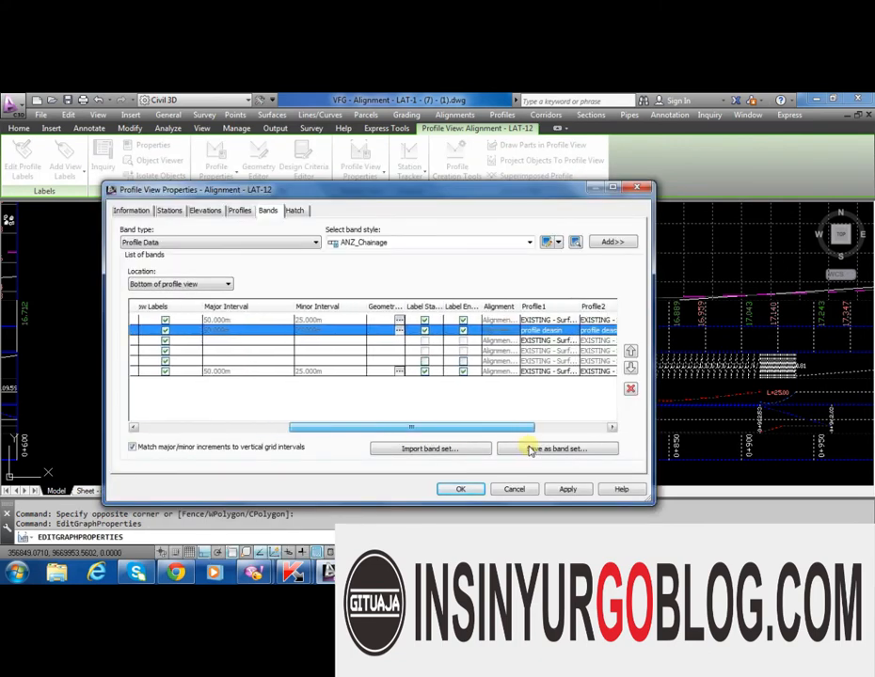
click(555, 332)
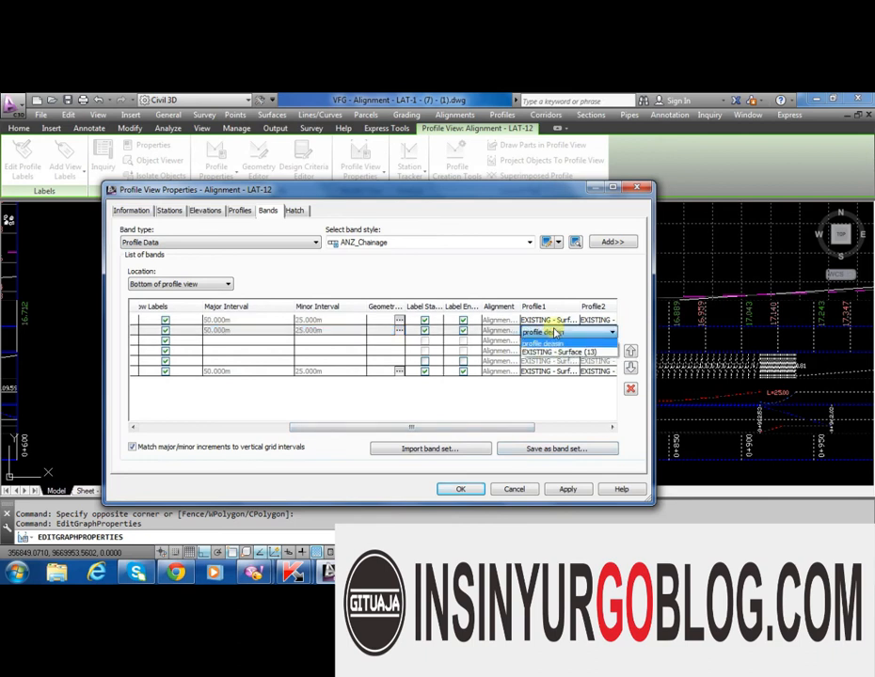
click(561, 344)
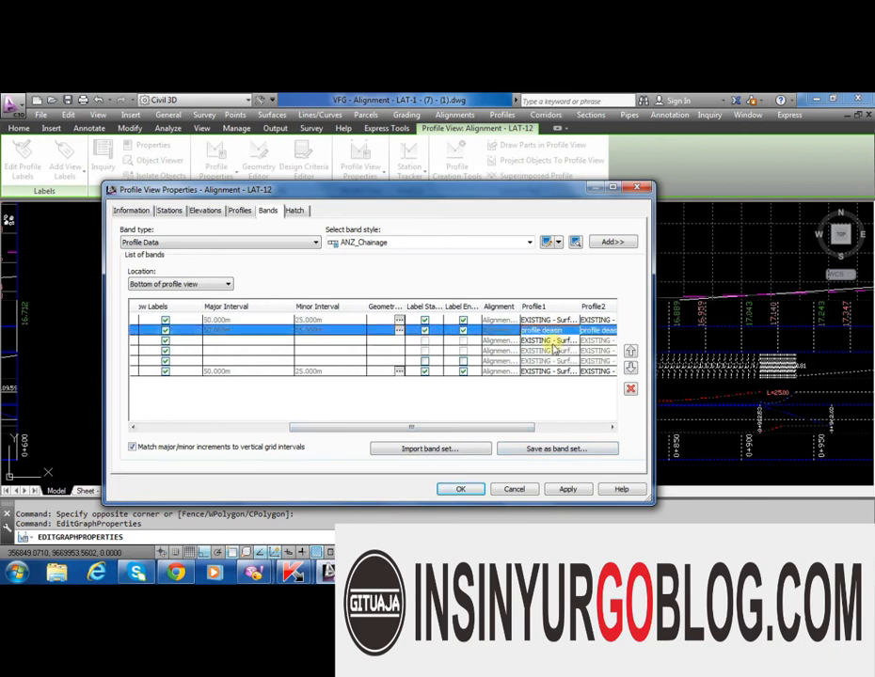
click(554, 344)
click(557, 363)
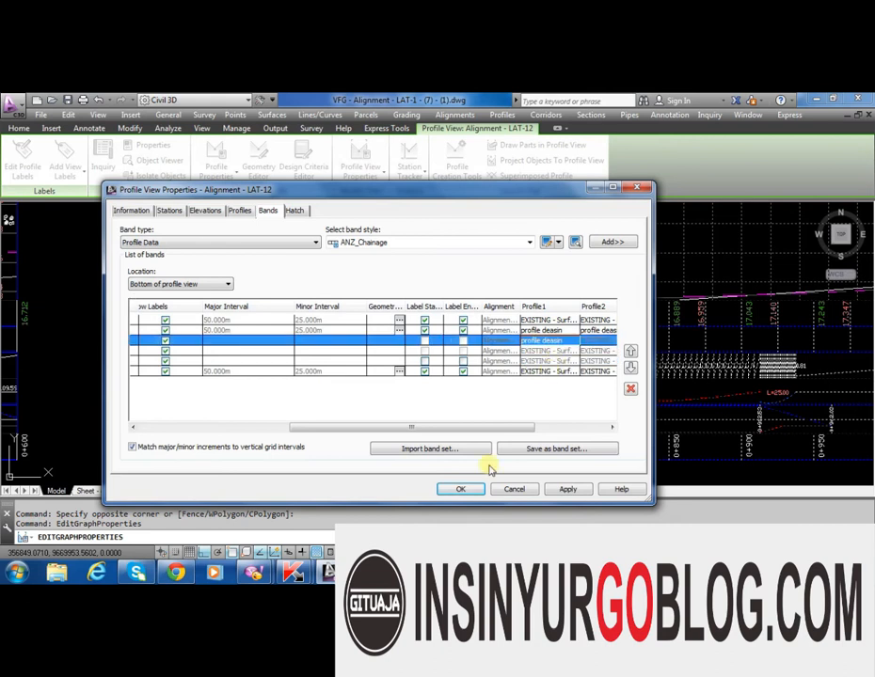
click(460, 489)
Check the bands, grid and profile lines across both LAT-1 long-section profile views
scroll(472, 384, down, 4)
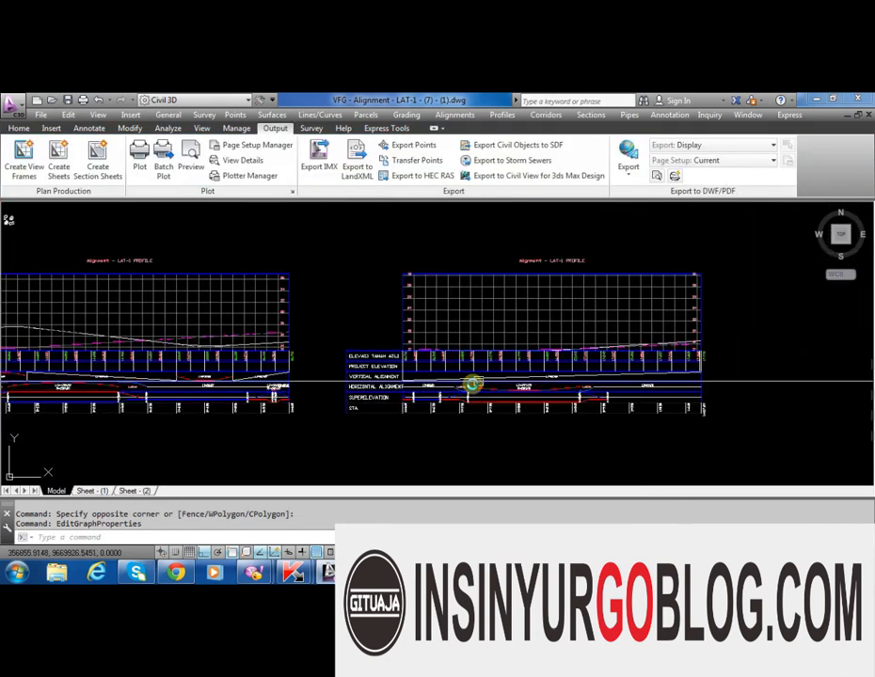
scroll(514, 356, up, 2)
scroll(513, 355, down, 4)
scroll(267, 340, up, 2)
scroll(282, 341, up, 2)
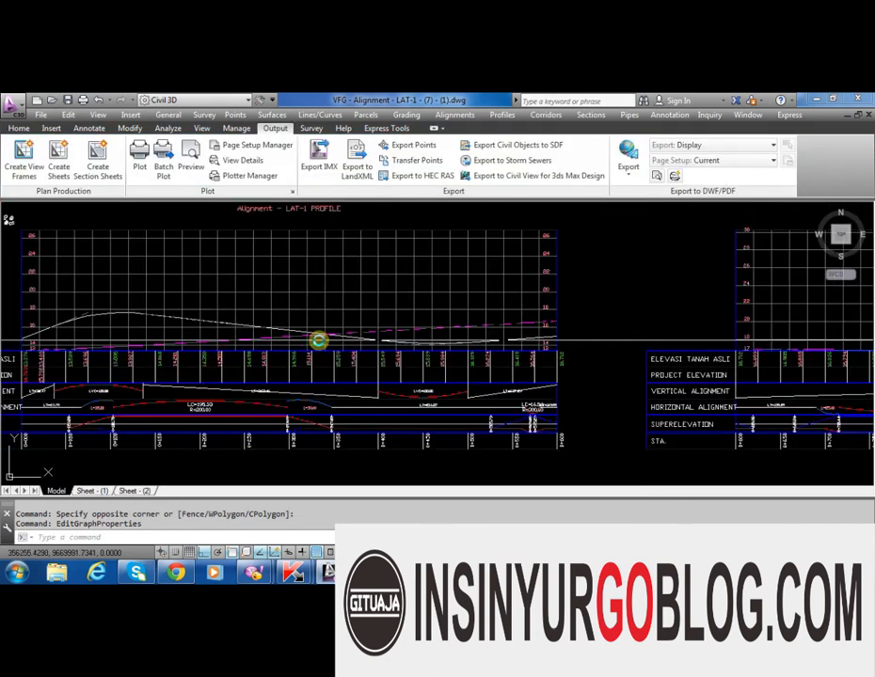
scroll(273, 348, down, 2)
scroll(153, 343, up, 3)
scroll(426, 377, down, 5)
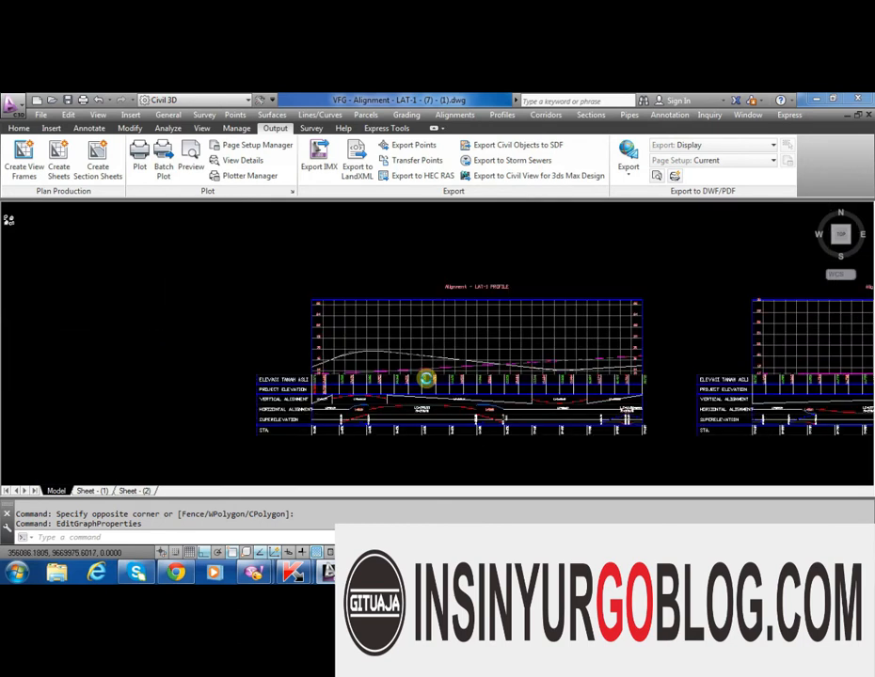
Examine the other long section's reference datum, band order and profile labels for comparison with the LAT-1 profile views
scroll(432, 315, up, 5)
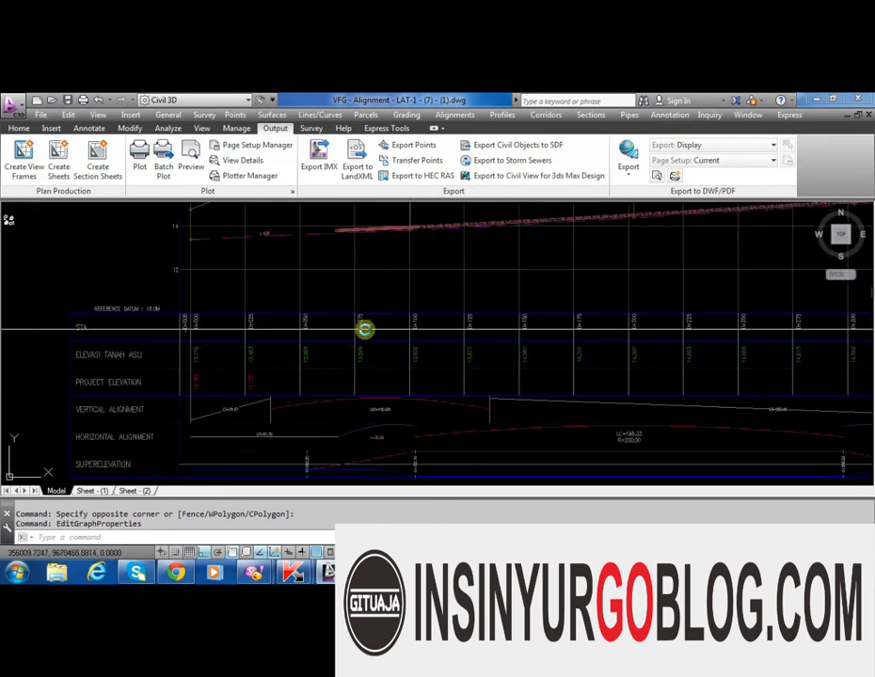
scroll(301, 327, down, 5)
scroll(426, 280, up, 5)
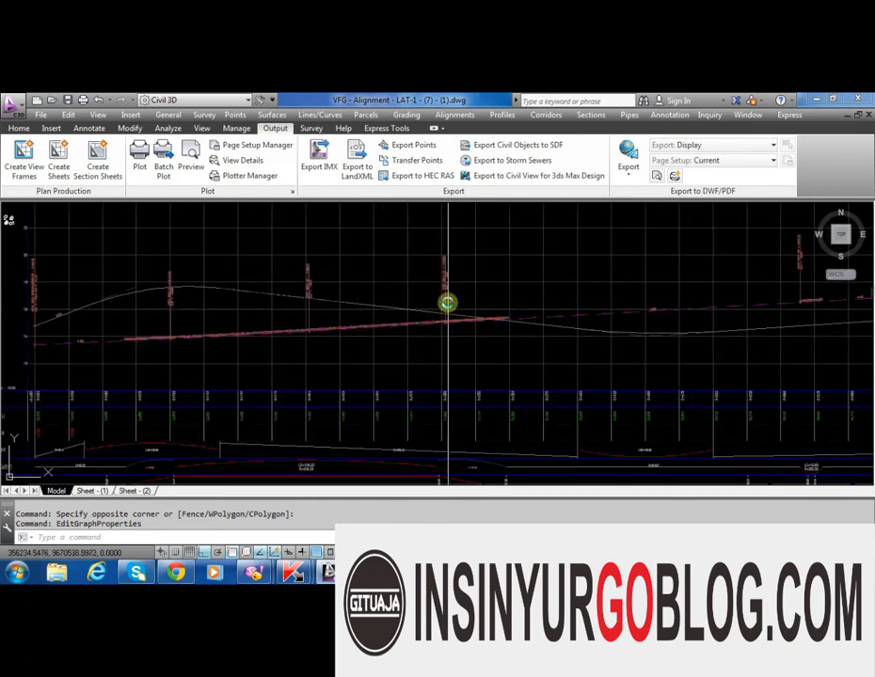
scroll(446, 307, down, 2)
scroll(160, 367, up, 5)
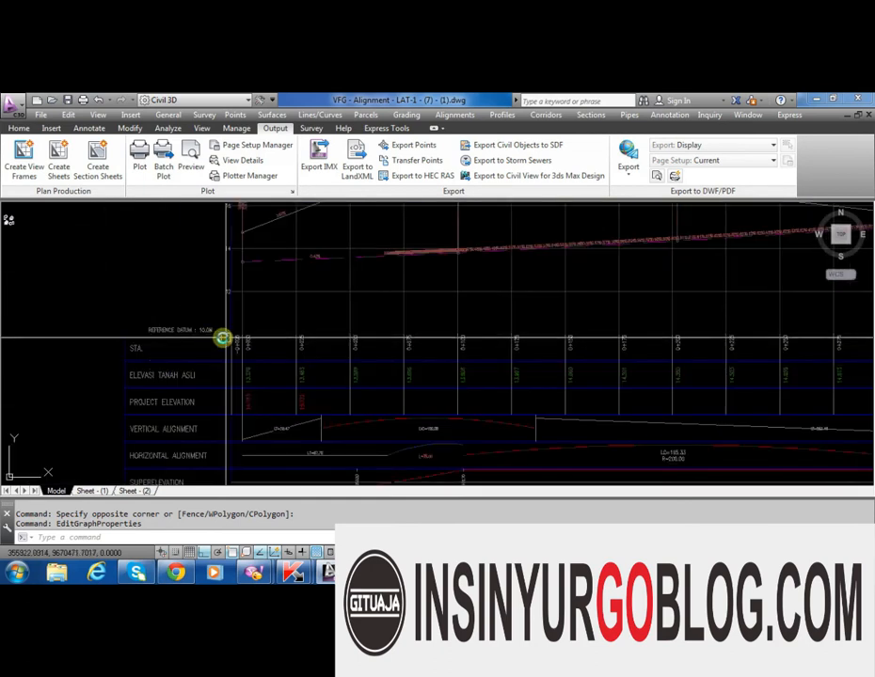
scroll(343, 333, down, 3)
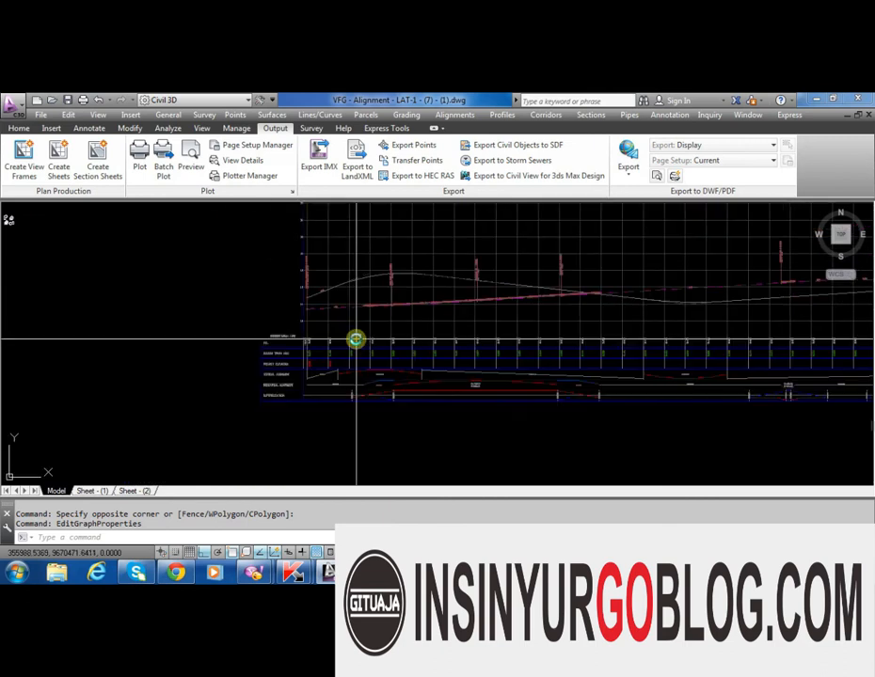
scroll(602, 247, down, 5)
scroll(598, 249, up, 5)
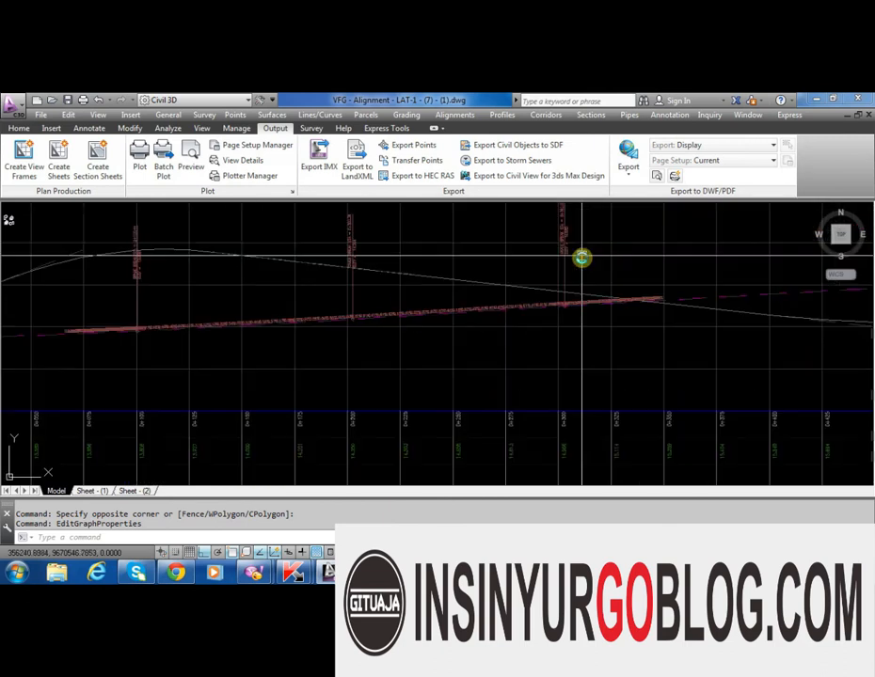
scroll(569, 249, down, 5)
scroll(577, 278, down, 1)
Review the general information and graph settings of the LAT-11 profile view's style, and close the style
scroll(578, 277, up, 4)
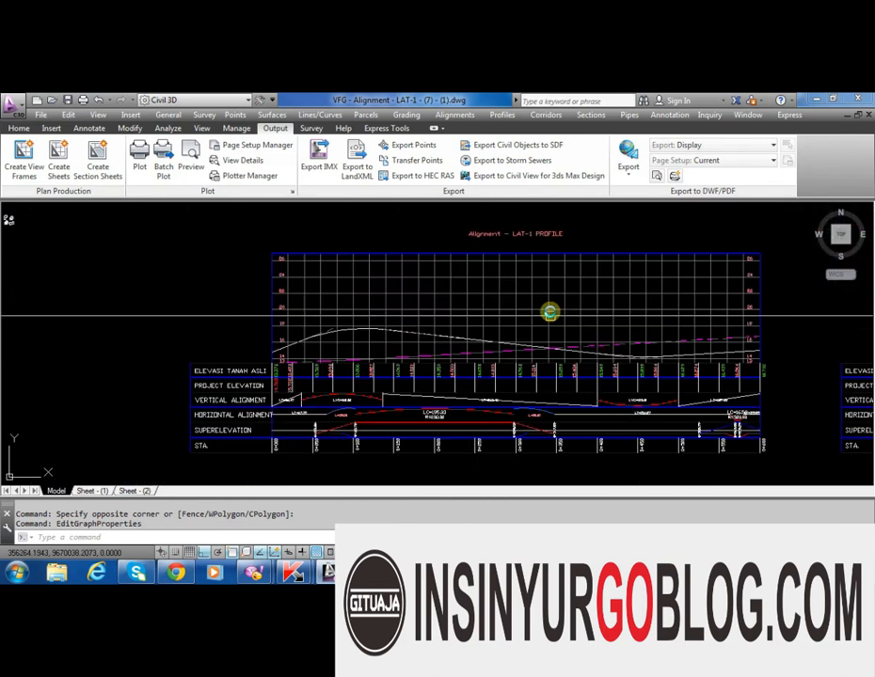
scroll(330, 289, up, 2)
scroll(330, 289, up, 2)
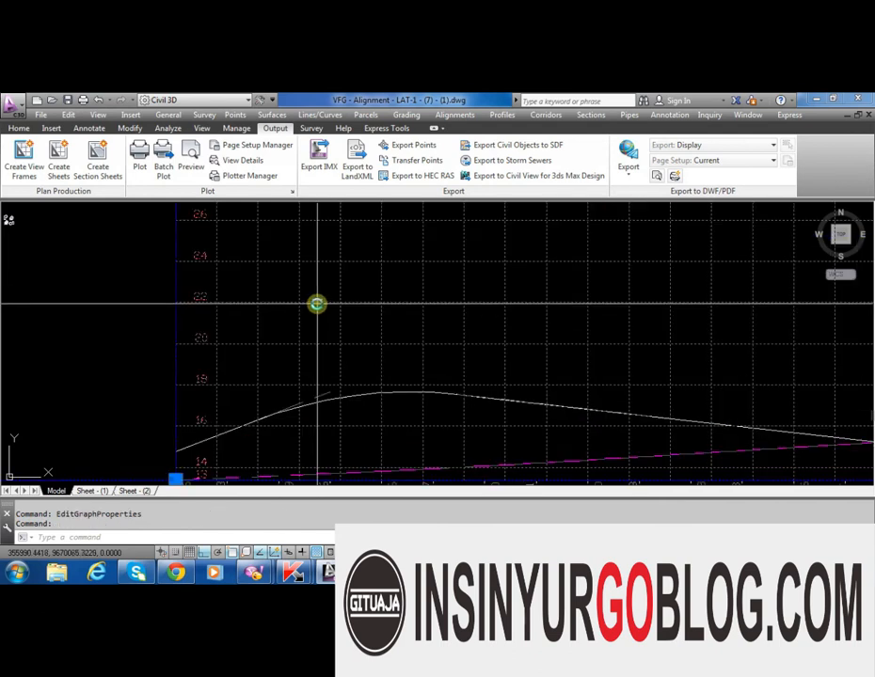
click(318, 307)
right_click(317, 306)
click(393, 435)
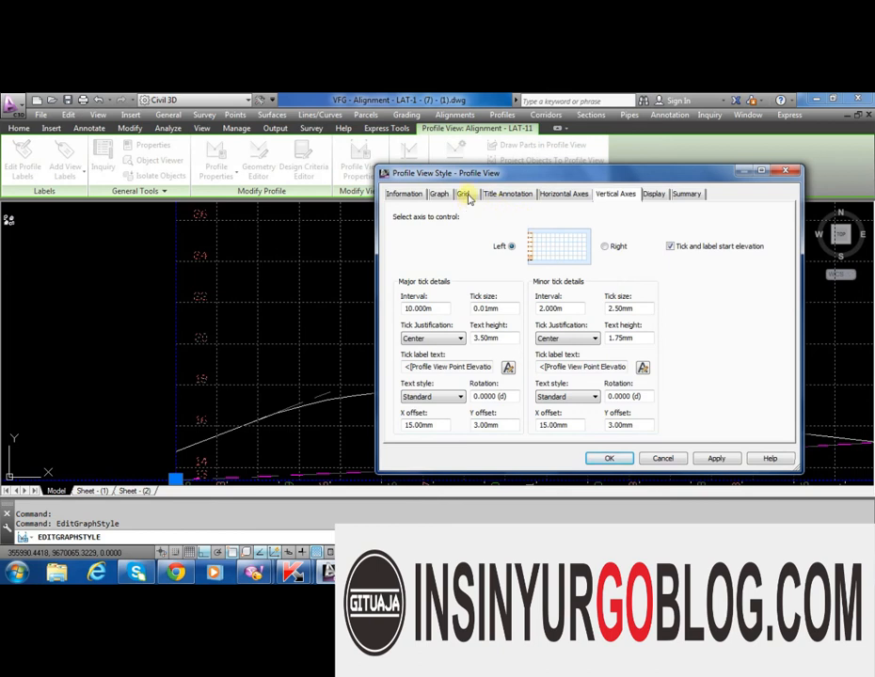
click(438, 194)
click(414, 195)
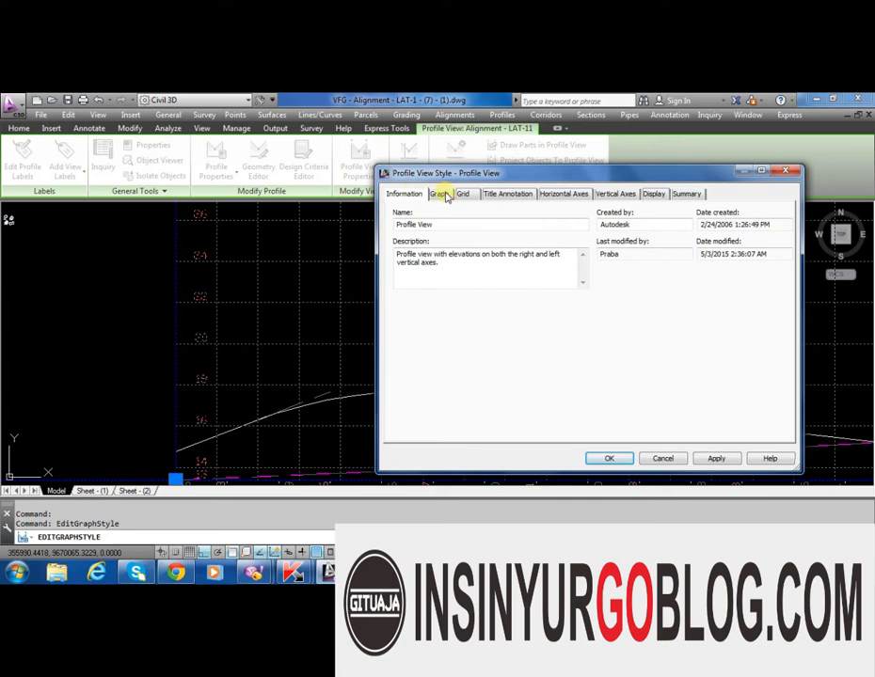
click(441, 194)
click(782, 171)
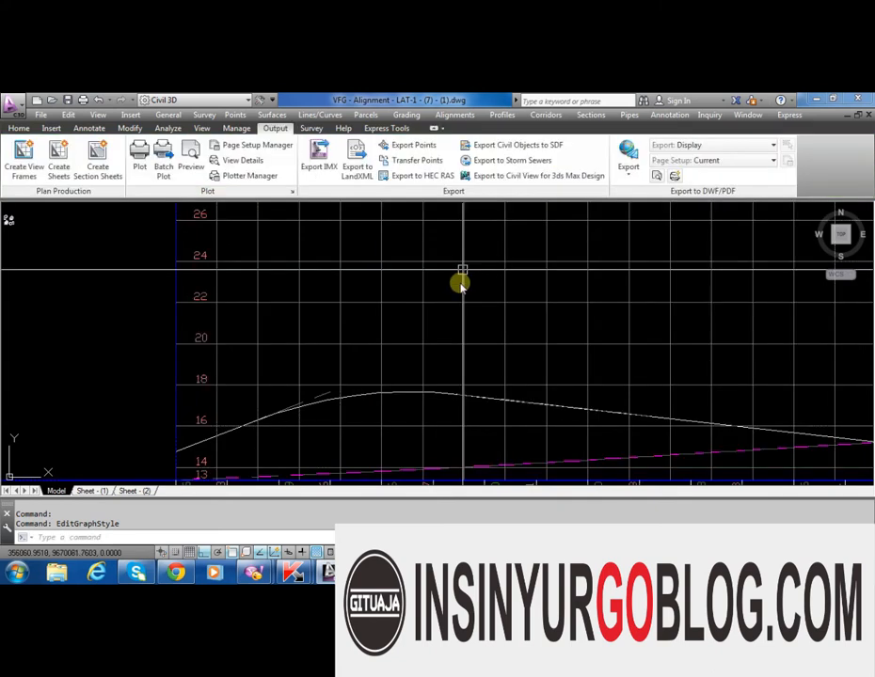
Open the elevation range settings in the LAT-11 profile view's properties
click(428, 294)
click(419, 293)
right_click(448, 317)
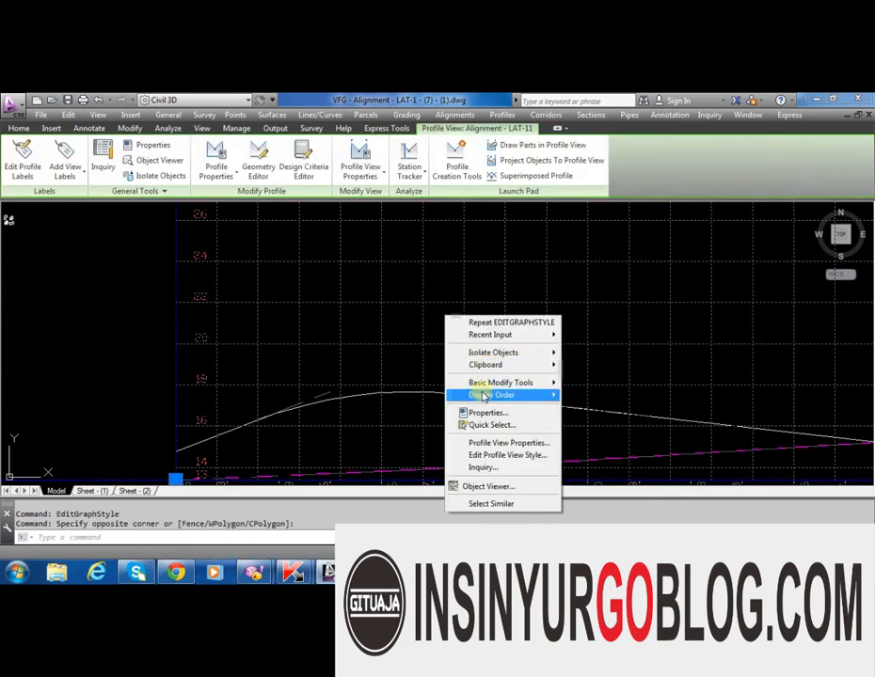
click(478, 444)
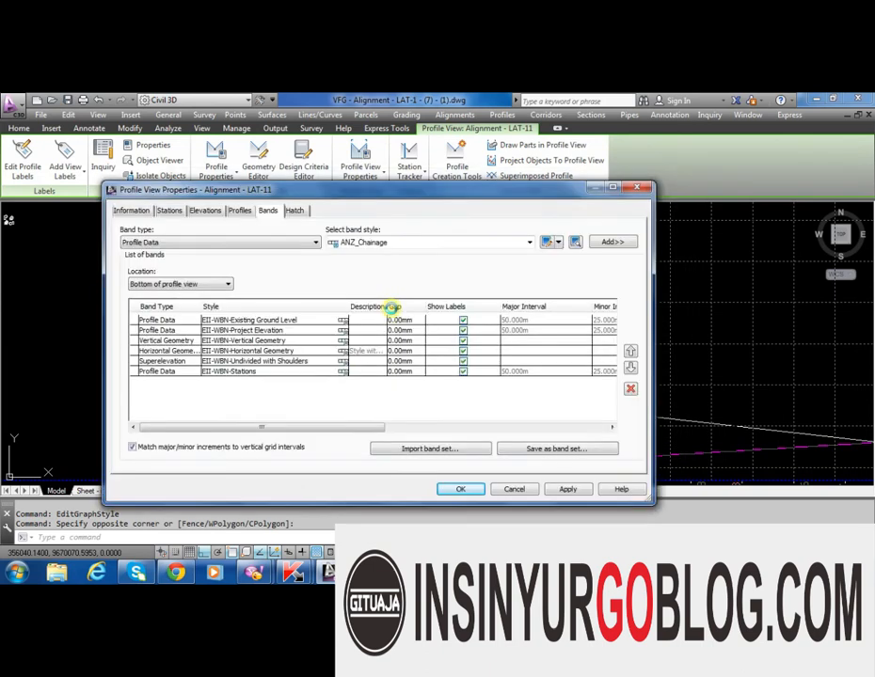
click(207, 211)
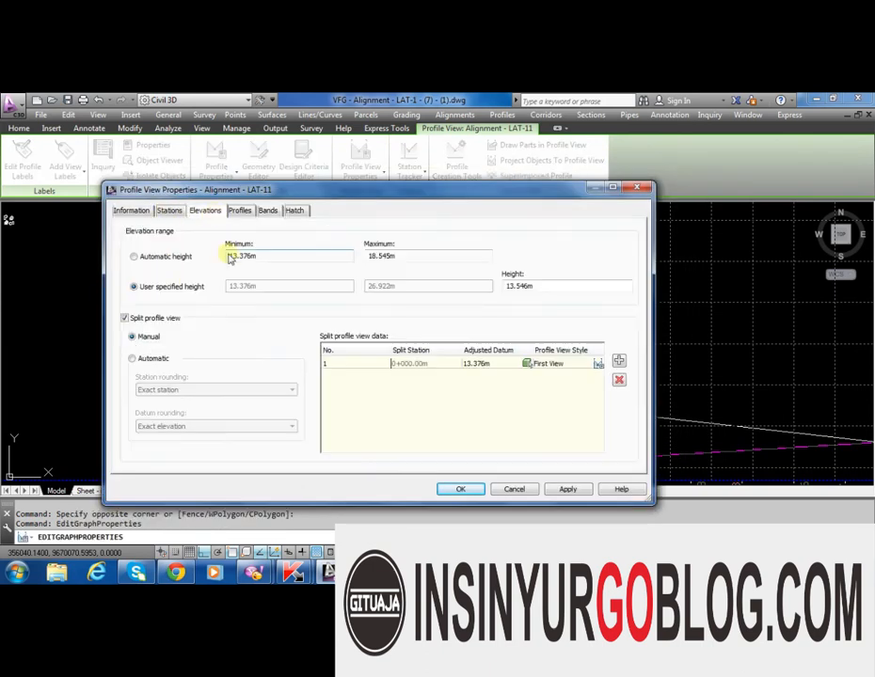
drag(263, 252, 210, 252)
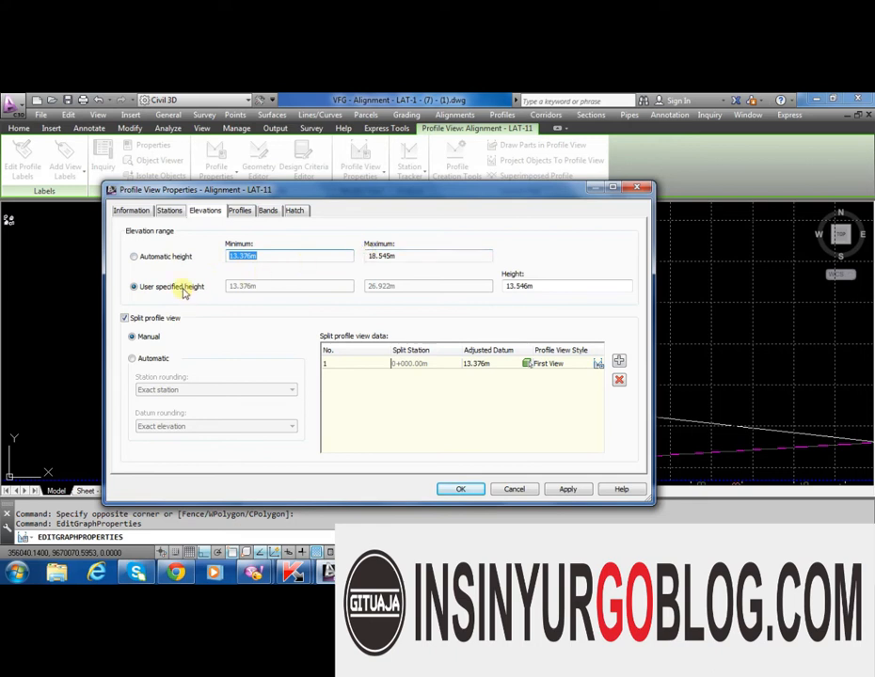
Switch the LAT-11 split profile view to automatic splitting, keeping Exact station and Exact elevation rounding
click(152, 358)
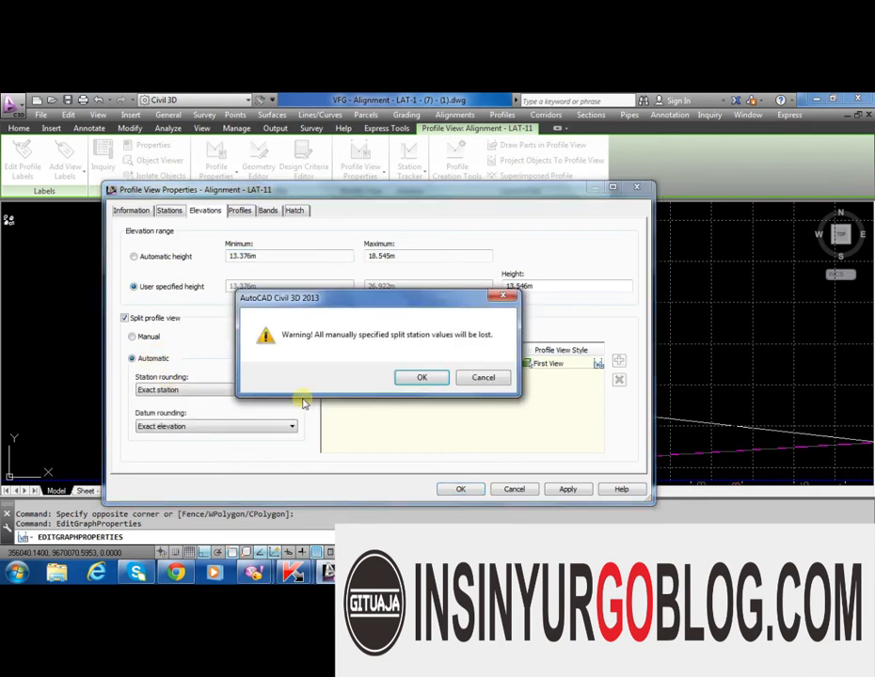
click(414, 377)
click(209, 426)
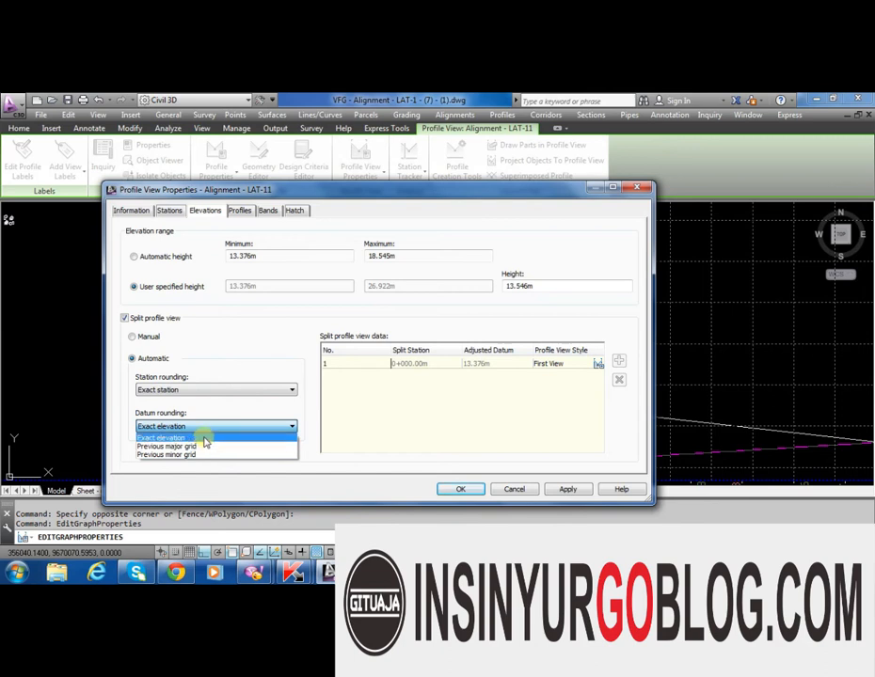
click(205, 439)
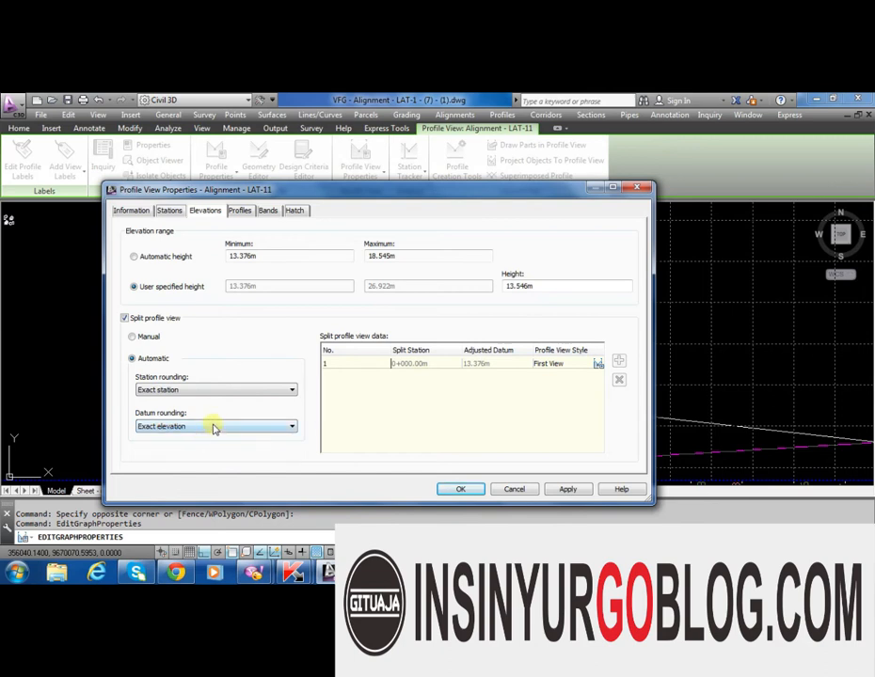
click(207, 388)
click(207, 387)
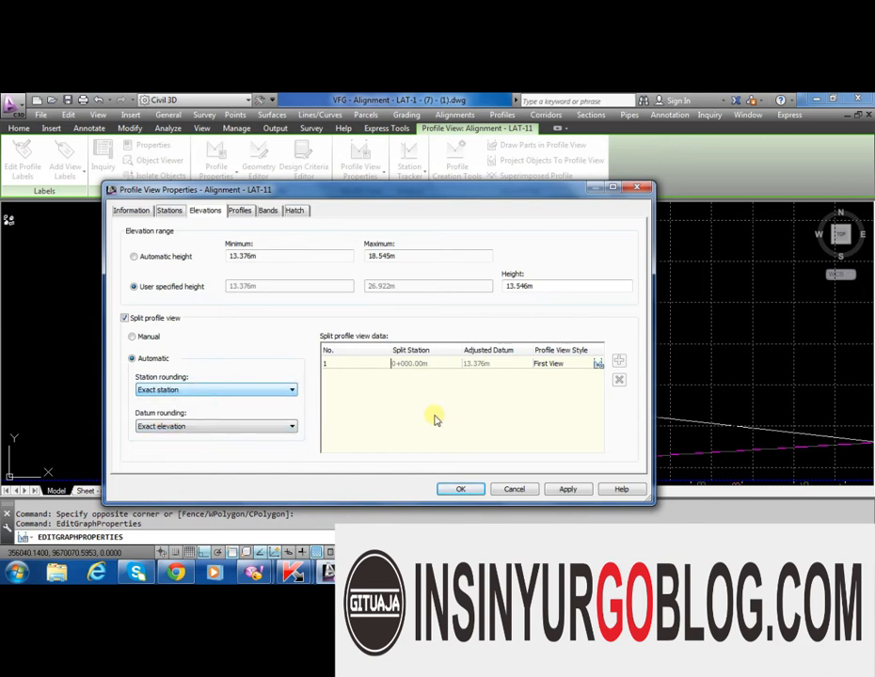
Set the LAT-11 profile view's datum rounding to Previous major grid, keep the user specified height, and apply the properties
click(574, 491)
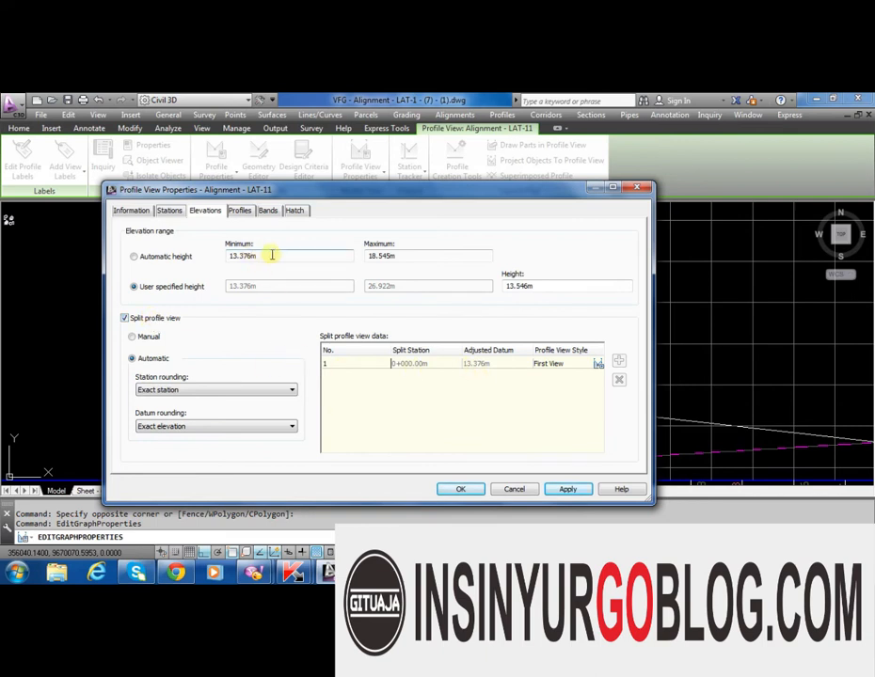
drag(273, 254, 213, 266)
click(173, 258)
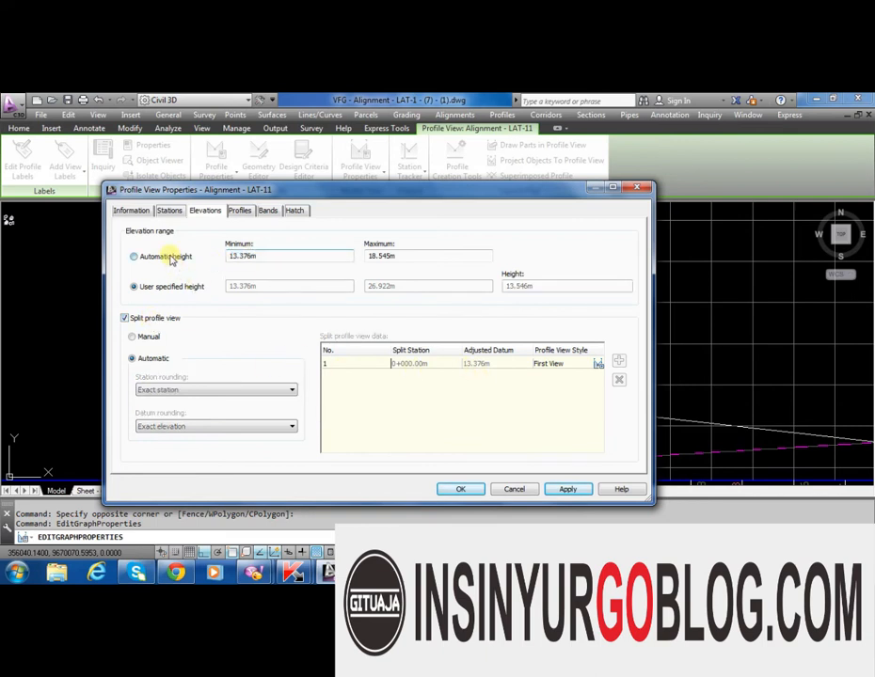
click(172, 287)
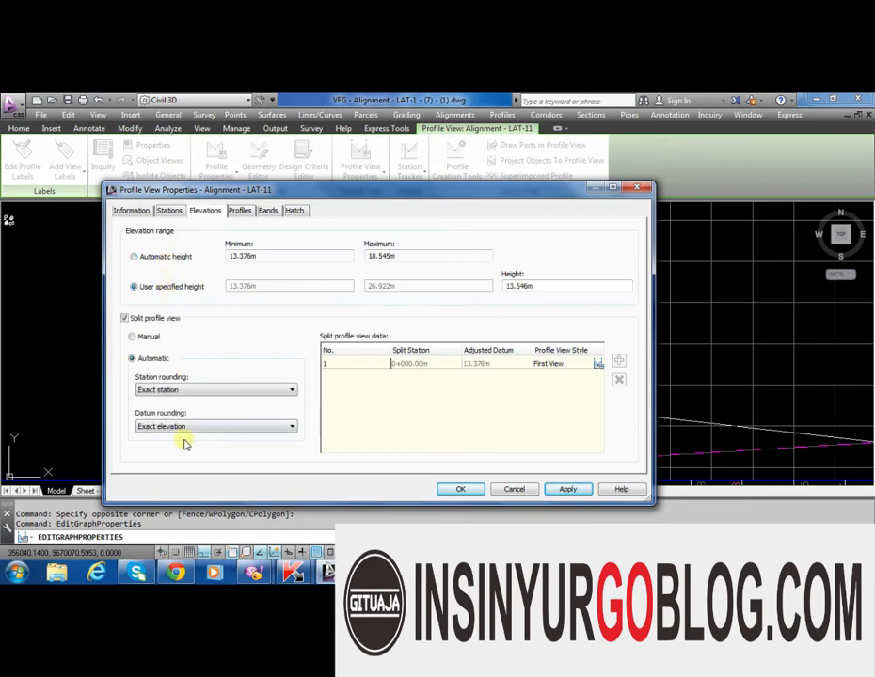
click(189, 427)
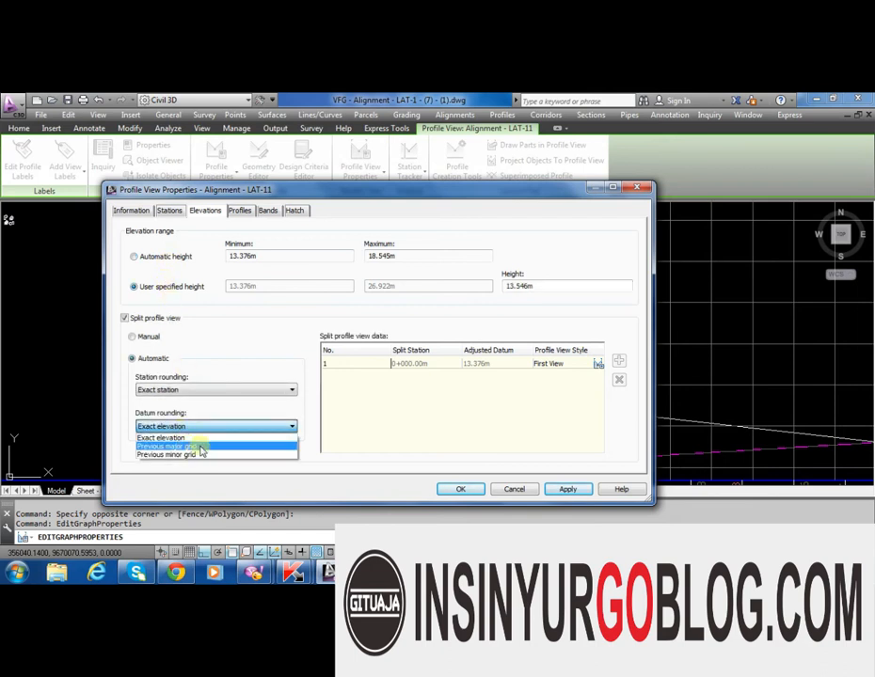
click(199, 447)
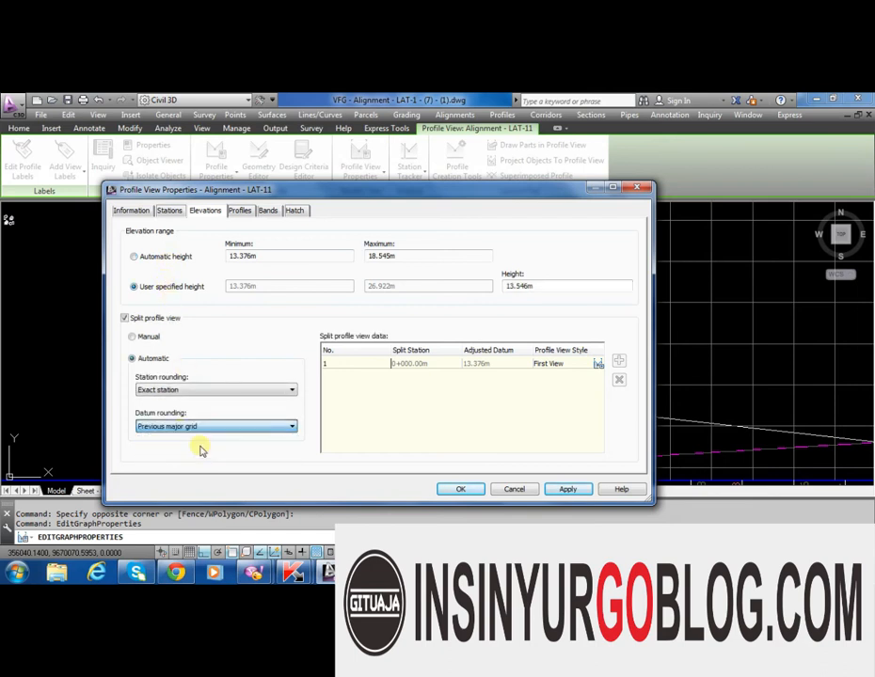
click(570, 490)
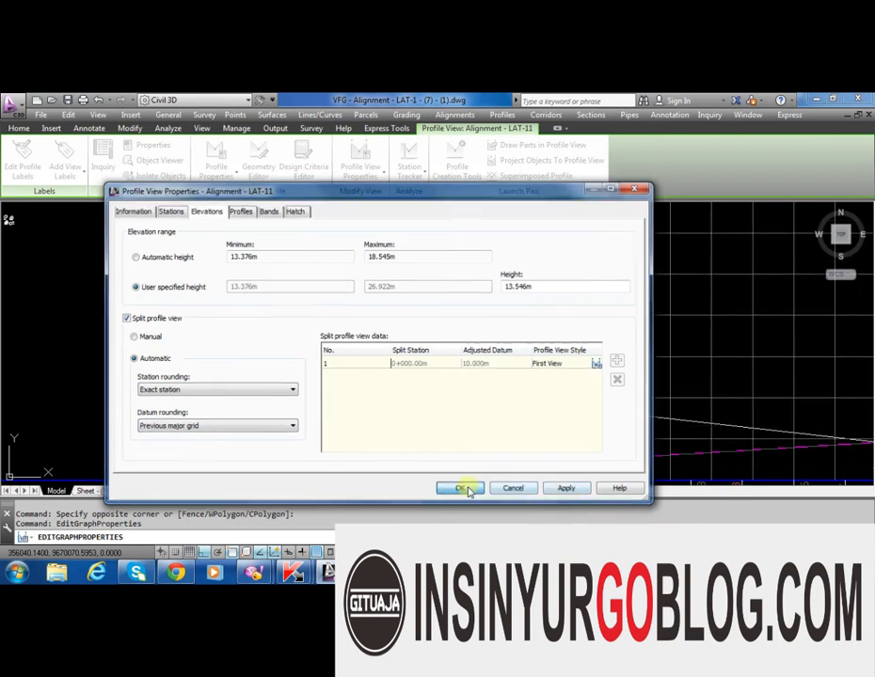
click(463, 489)
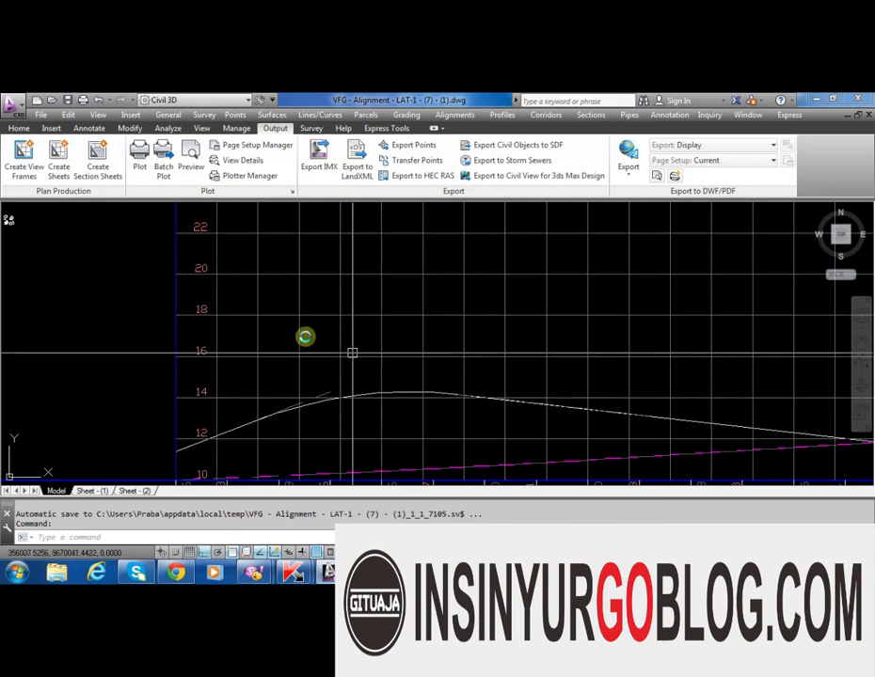
Open the Sheet - (1) layout and examine the profile's elevation grid and the band values beneath it
scroll(282, 331, down, 6)
scroll(470, 306, down, 2)
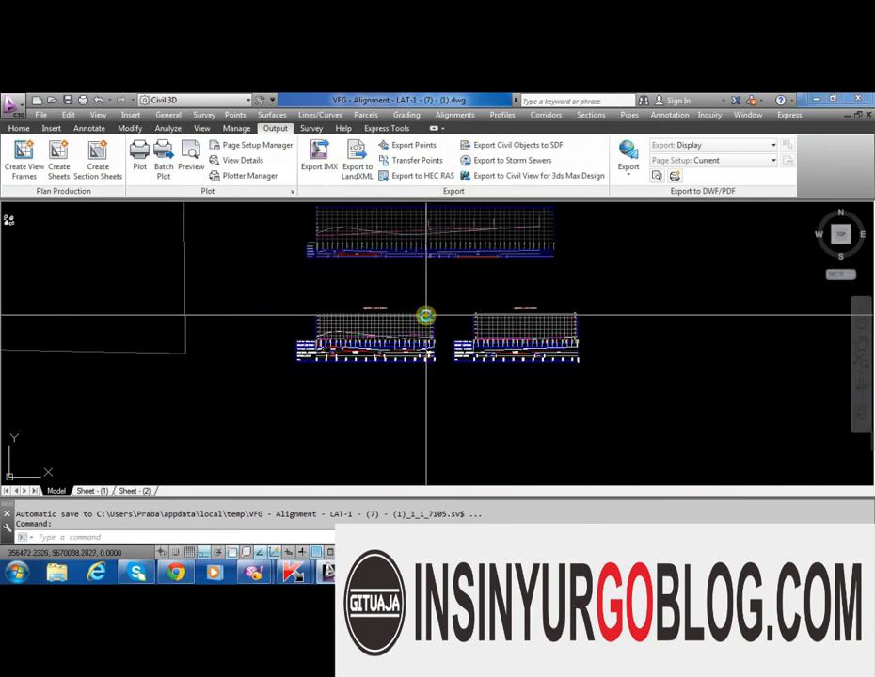
click(87, 491)
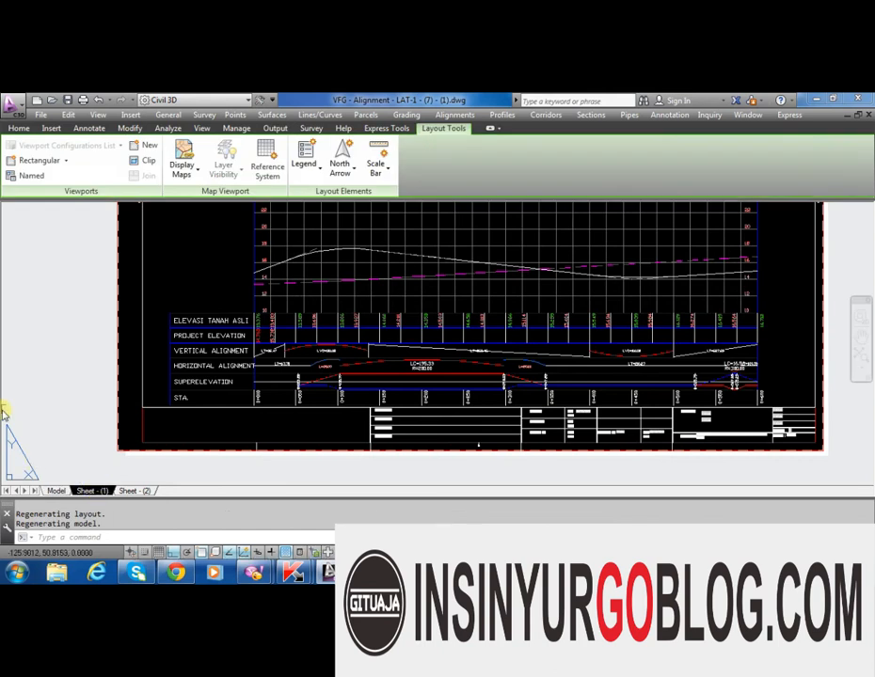
scroll(287, 292, up, 5)
scroll(269, 310, down, 5)
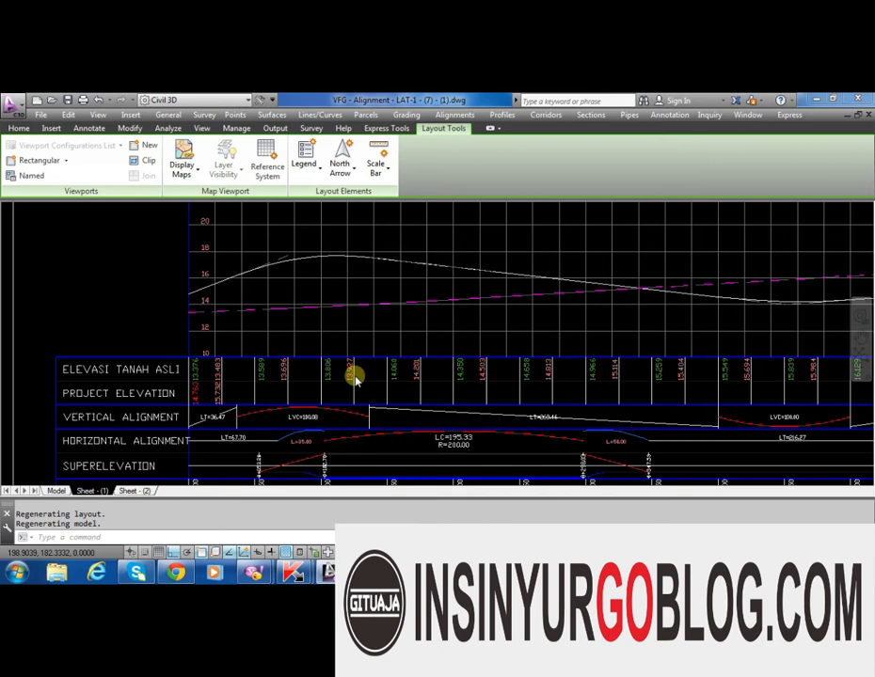
scroll(348, 372, down, 4)
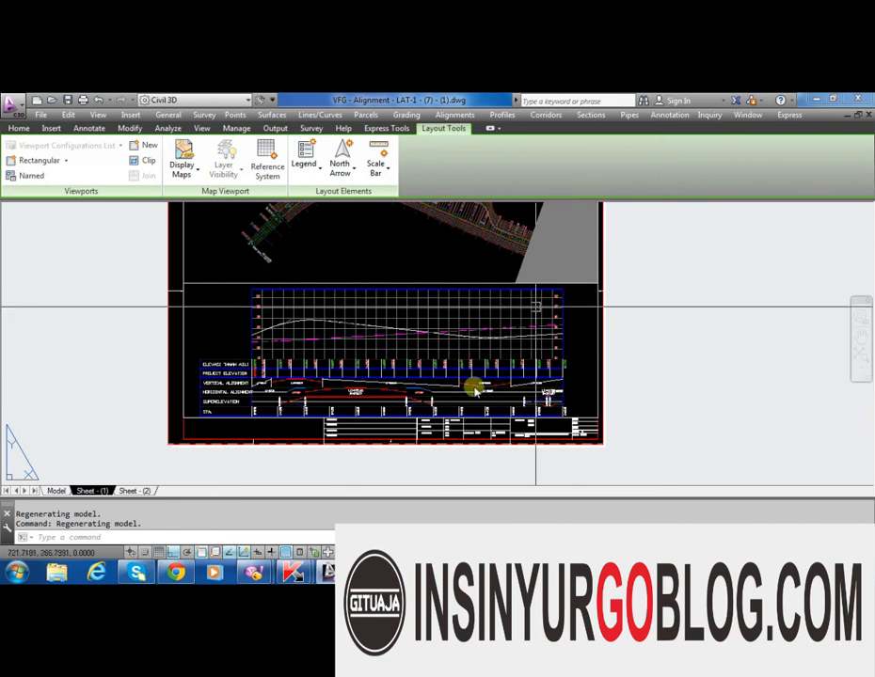
Examine the plan viewport, the profile's end station and the overall arrangement of Sheet - (1)
scroll(537, 317, down, 4)
scroll(533, 316, up, 4)
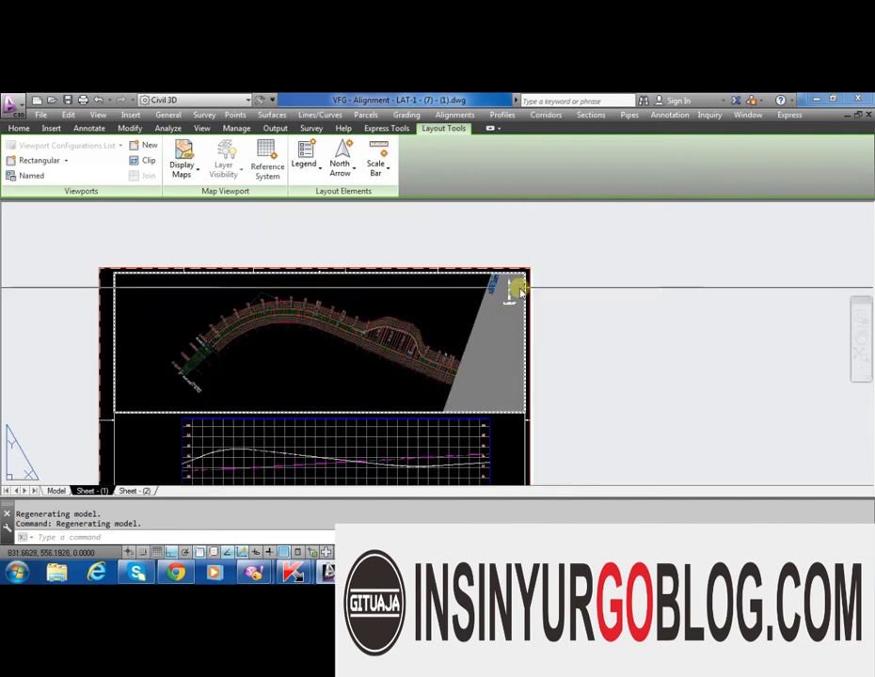
scroll(531, 240, down, 2)
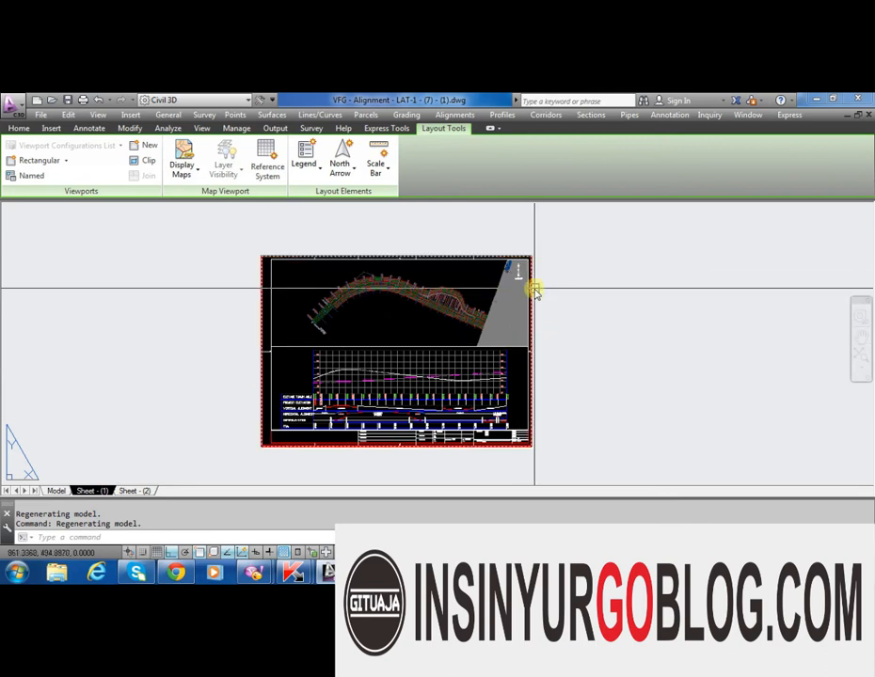
scroll(531, 299, up, 2)
scroll(517, 326, up, 2)
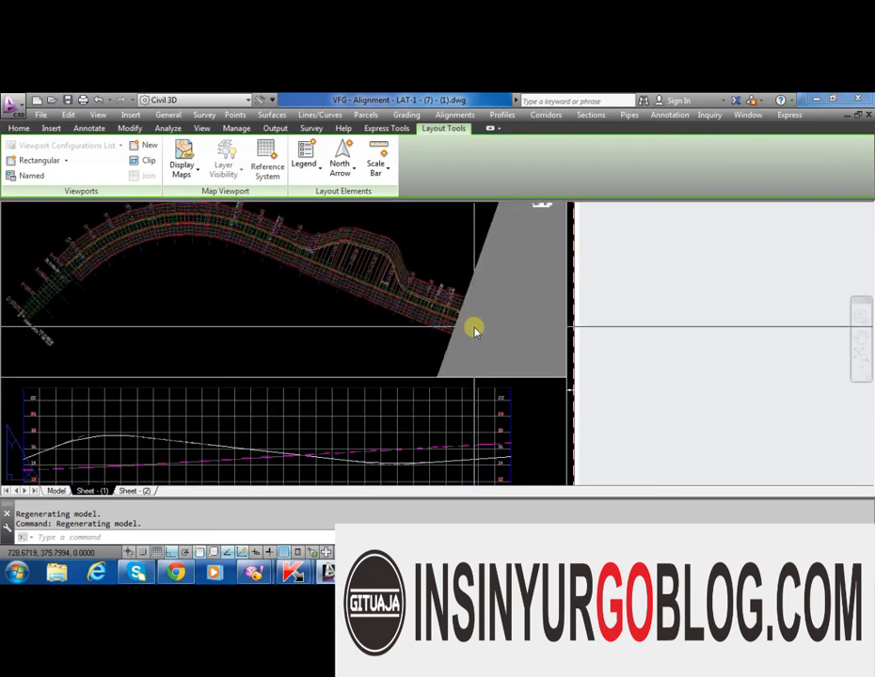
scroll(436, 332, down, 2)
scroll(504, 419, up, 5)
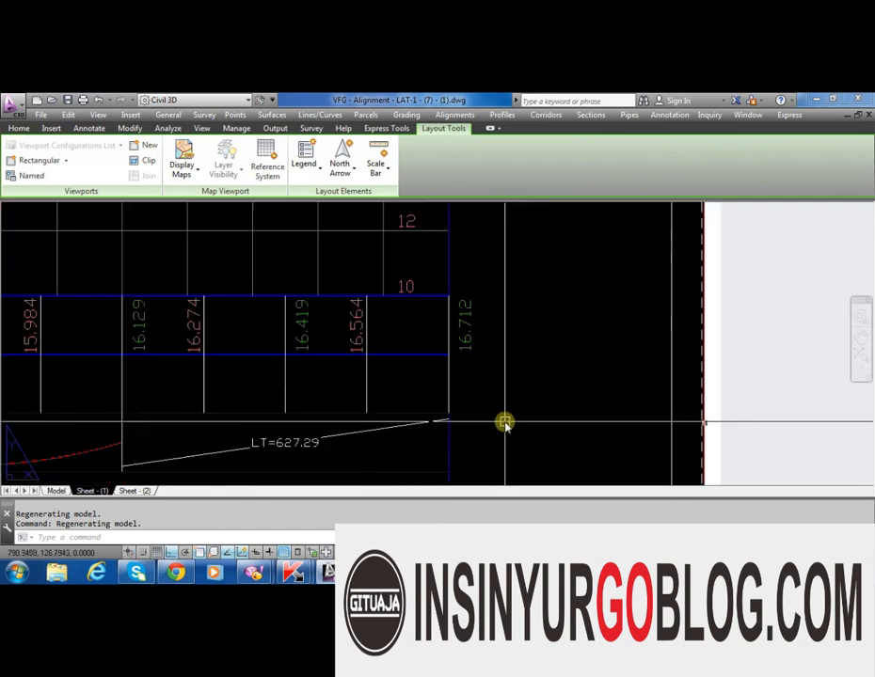
scroll(388, 282, down, 6)
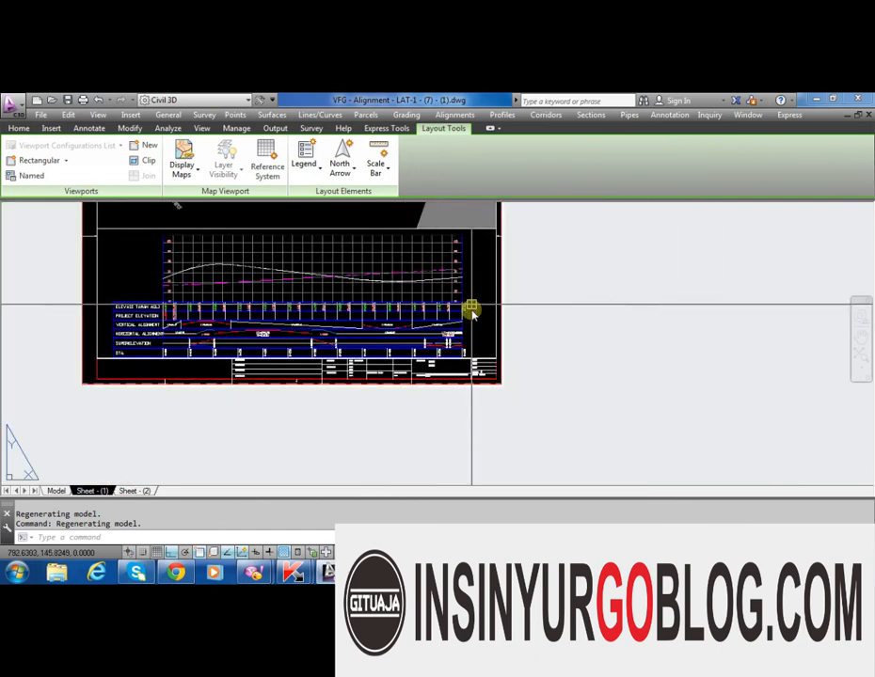
scroll(421, 393, up, 2)
scroll(391, 415, up, 3)
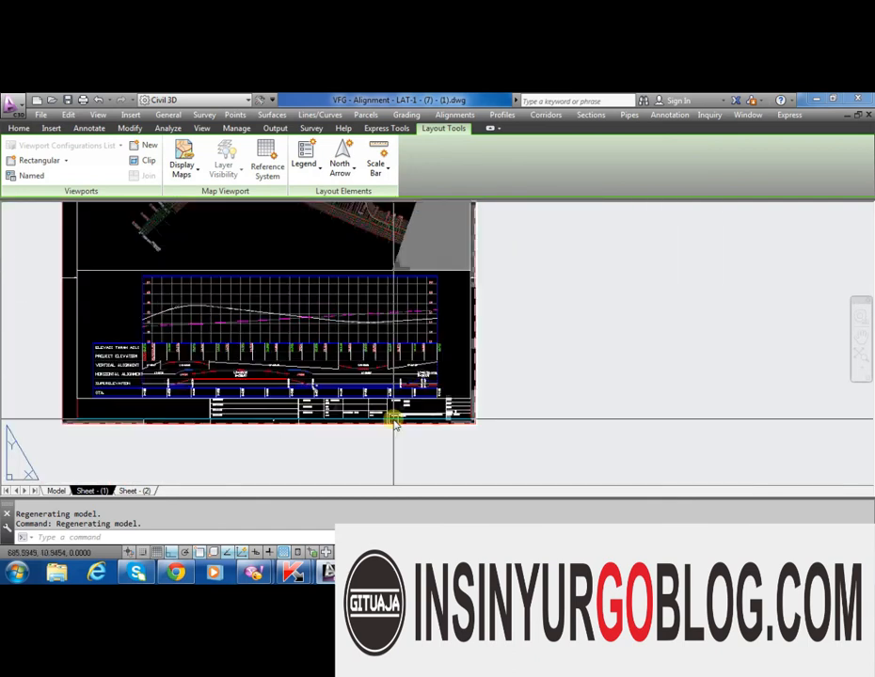
scroll(304, 372, down, 2)
scroll(310, 376, down, 2)
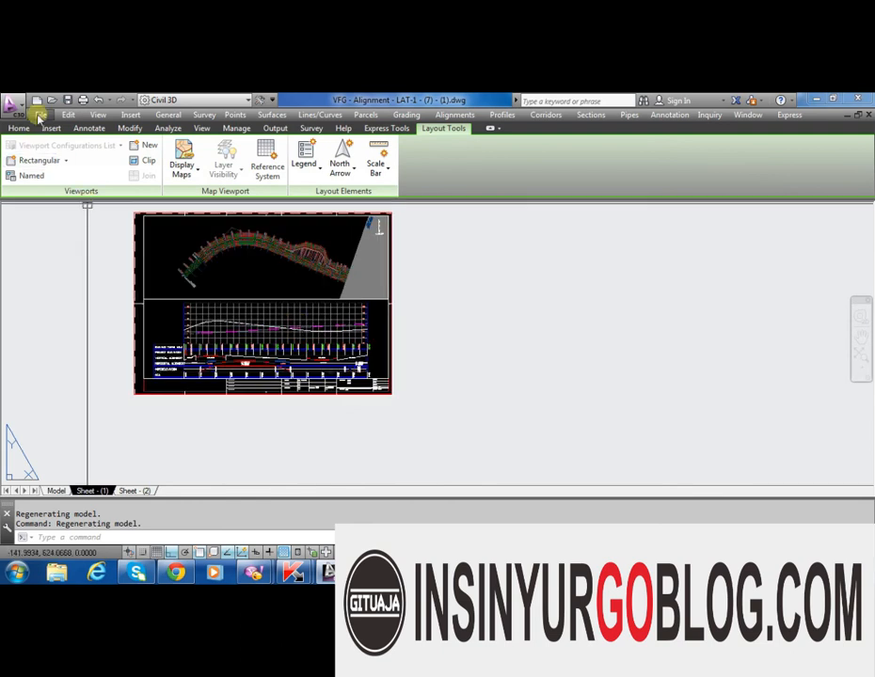
Review the Export to AutoCAD format options for the drawing and dismiss them without exporting
click(11, 102)
mouse_move(106, 239)
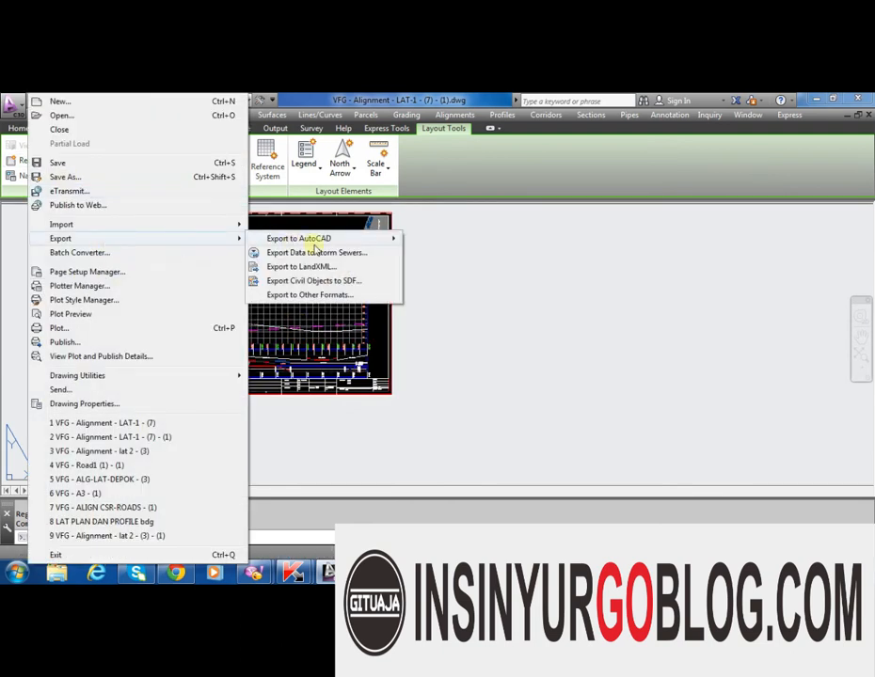
mouse_move(334, 238)
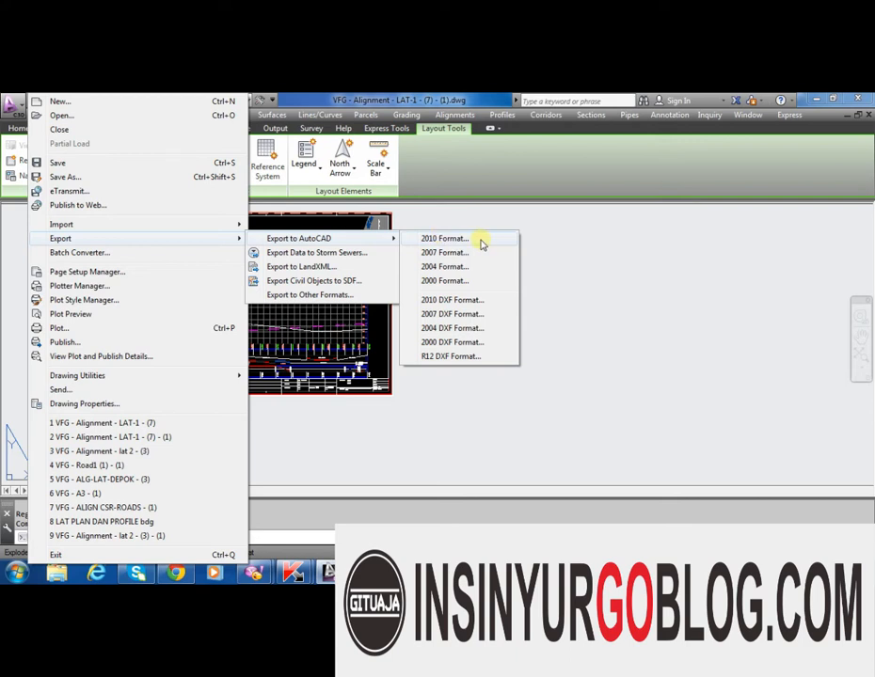
click(574, 262)
click(574, 263)
click(571, 308)
Select the title block on Sheet - (1) to inspect it and clear the selection
scroll(399, 362, up, 4)
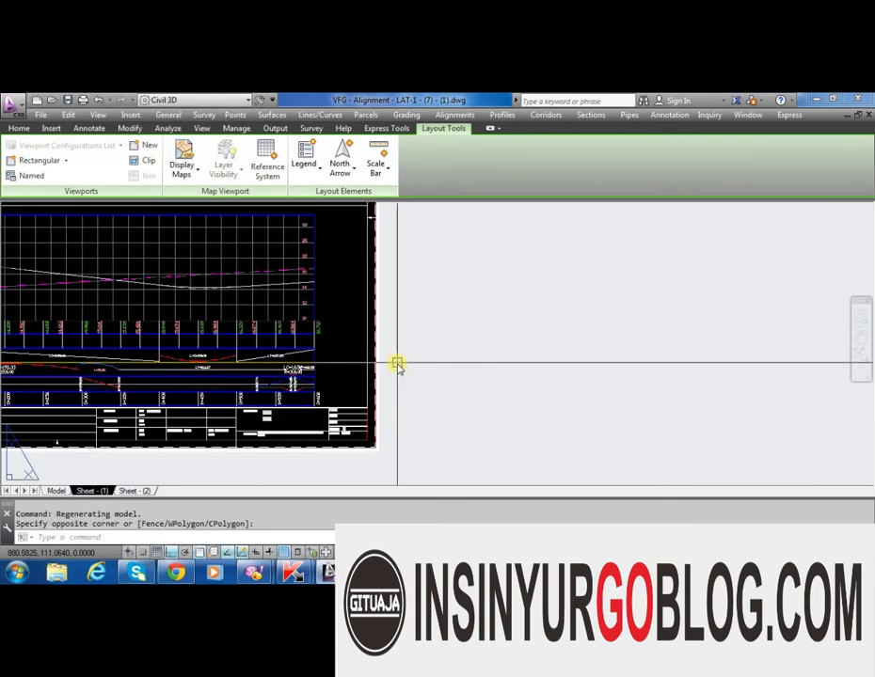
click(363, 416)
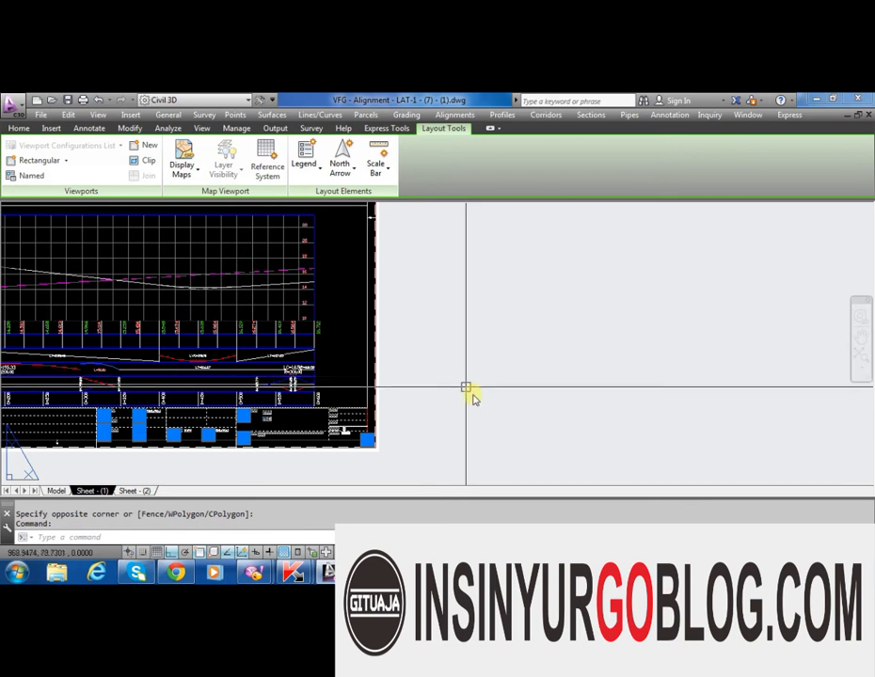
scroll(468, 383, down, 3)
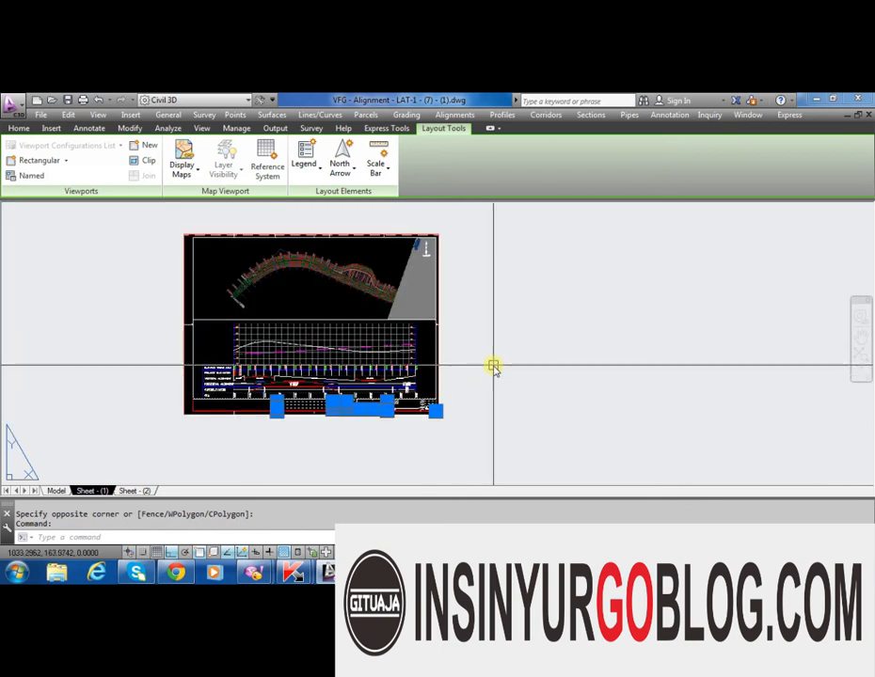
key(Escape)
click(511, 376)
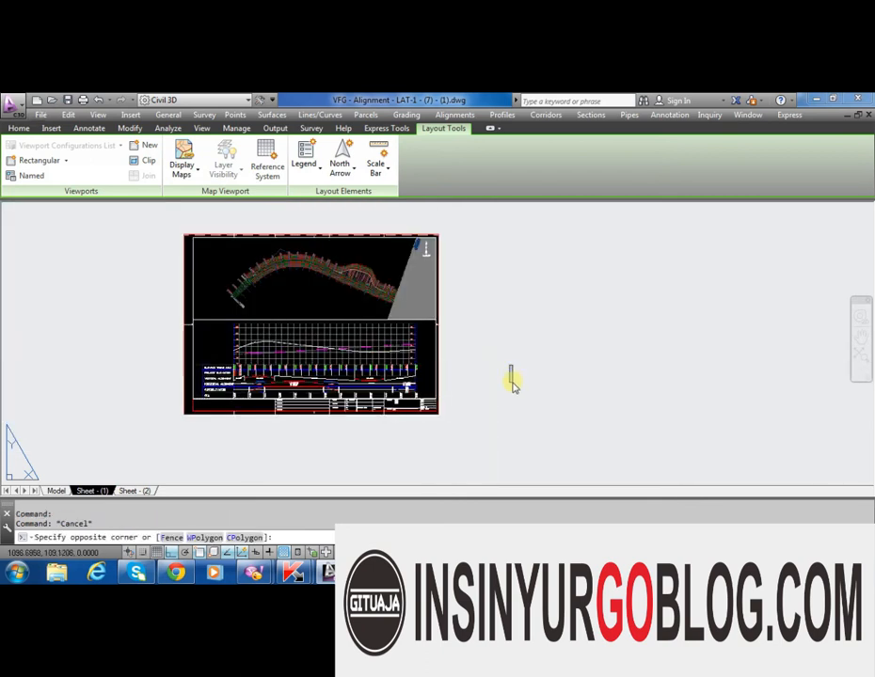
Return to model space and open the sheet template layout selection in the Create View Frames wizard for Alignment - LAT-1
click(55, 491)
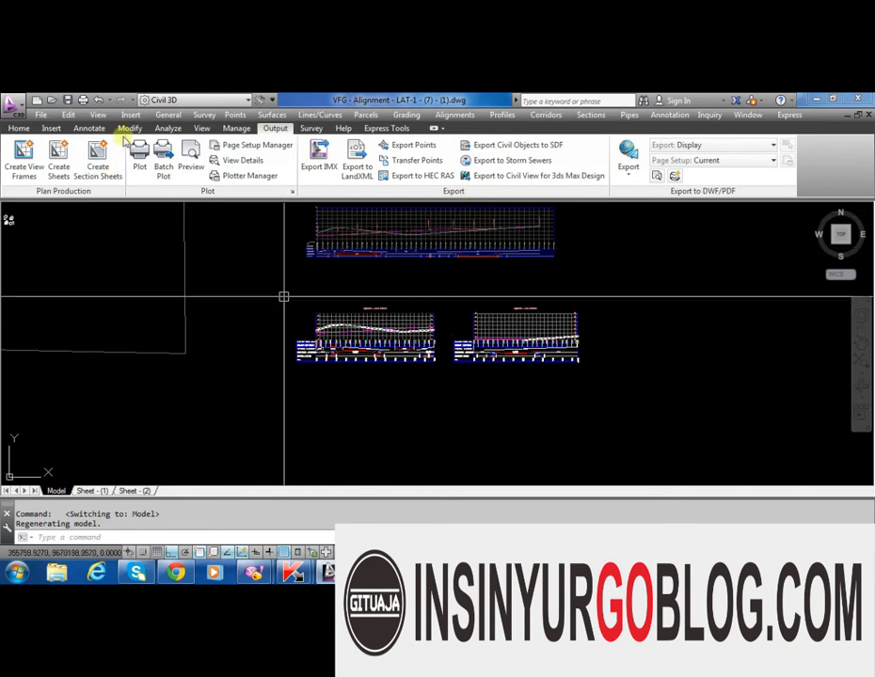
click(41, 115)
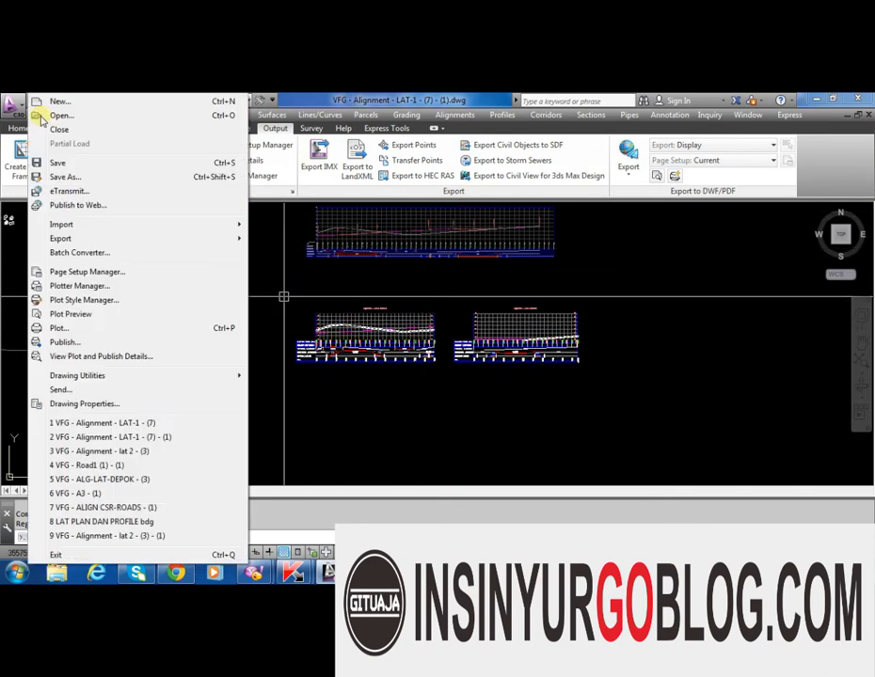
click(380, 413)
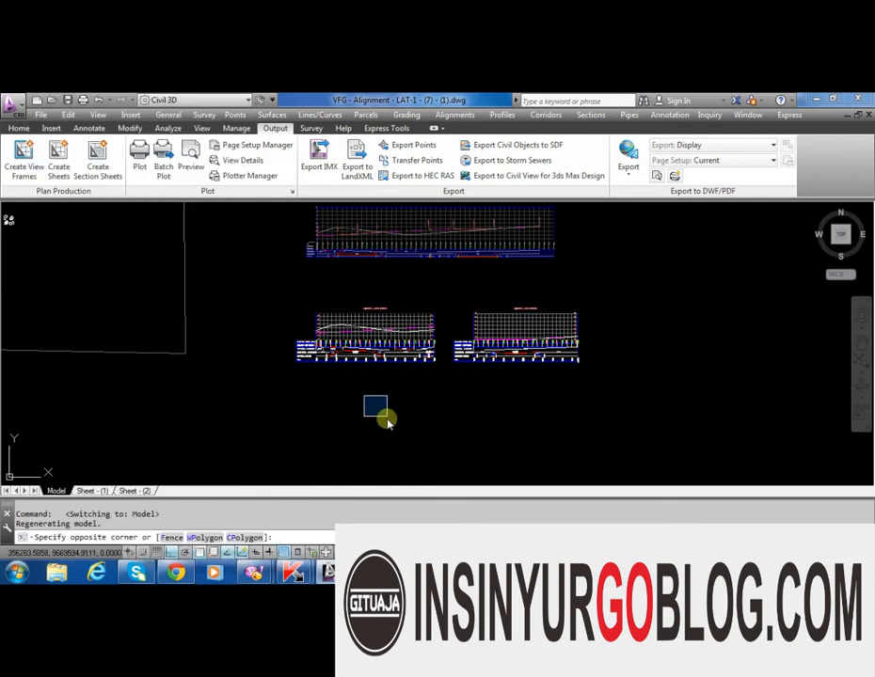
click(24, 162)
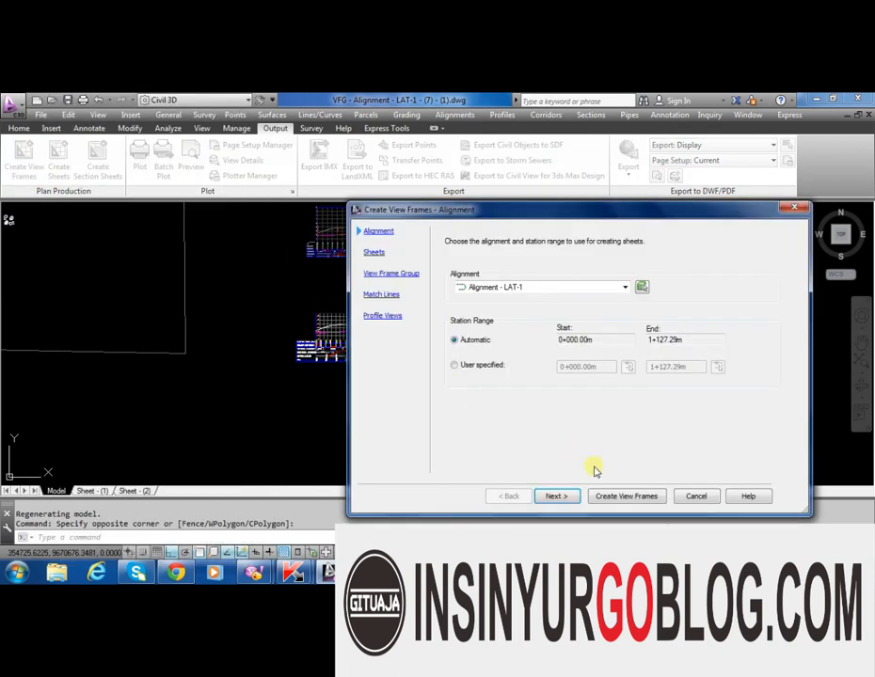
click(570, 496)
click(649, 352)
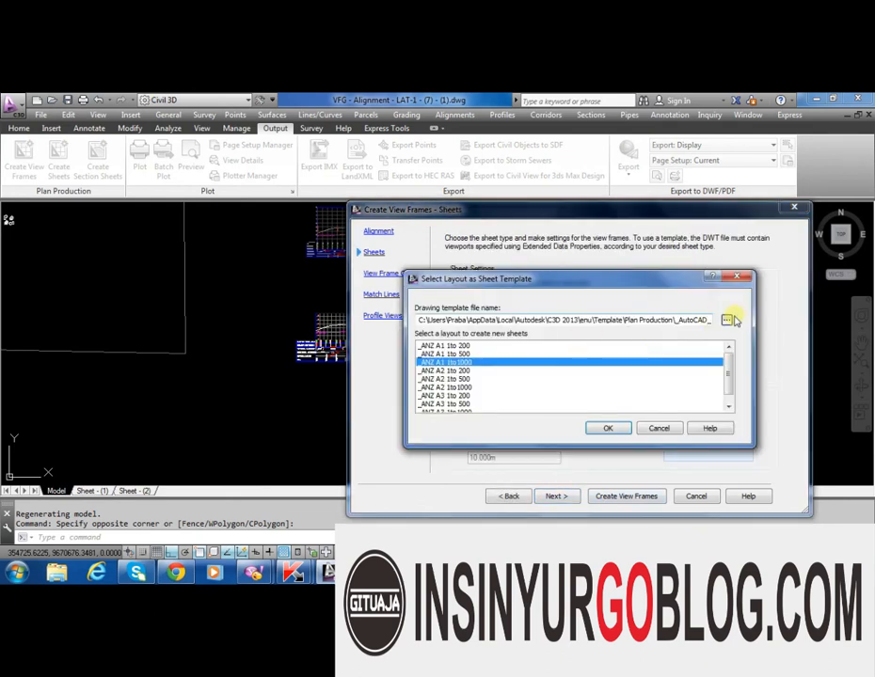
Copy the _AutoCAD_Civil3D_2010_PlanProfile_Sheet_ANZ template file from the Plan Production folder and close the template browser
click(725, 321)
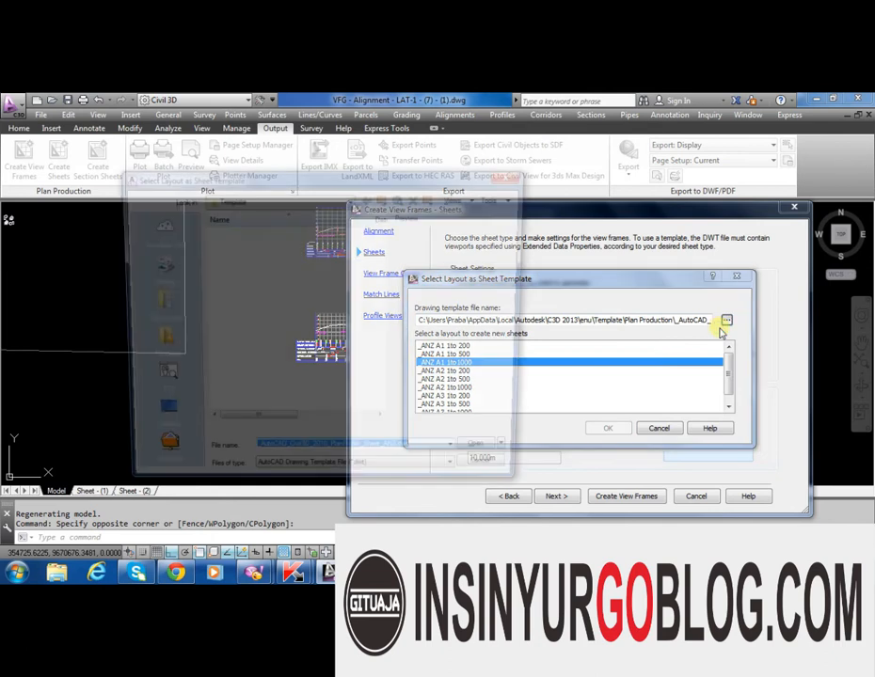
double_click(254, 242)
click(288, 255)
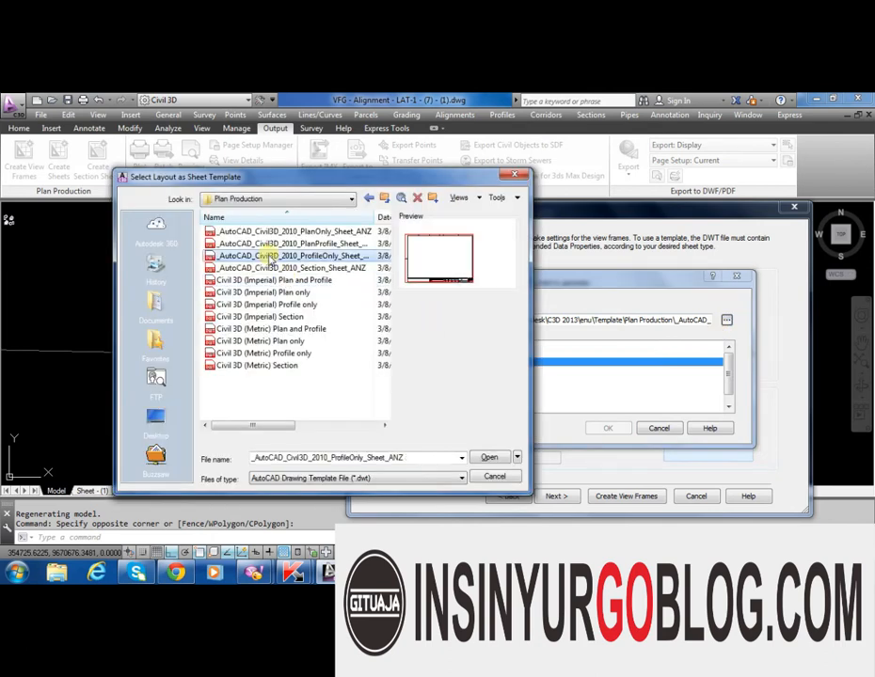
click(291, 243)
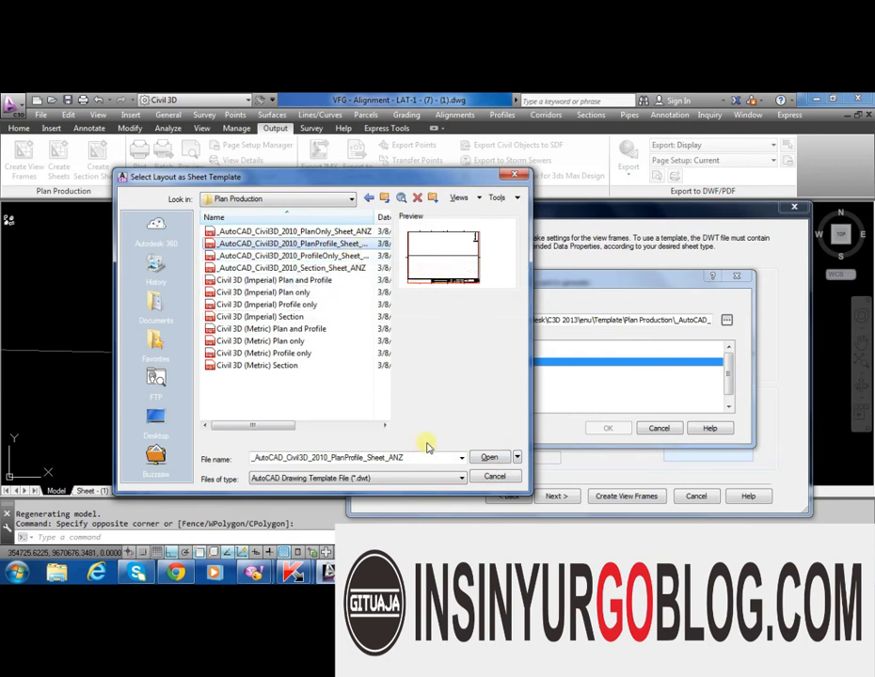
right_click(309, 244)
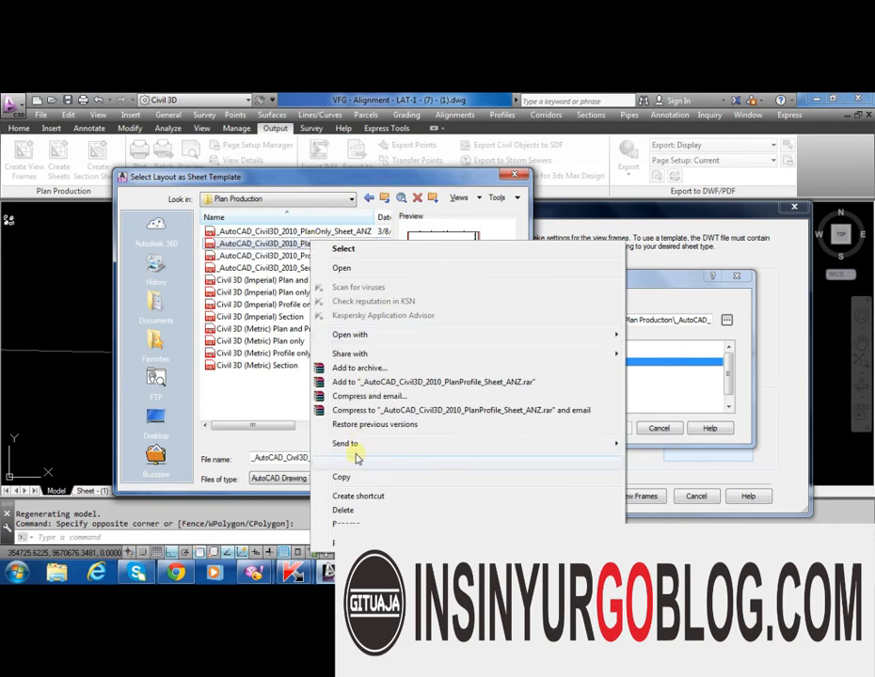
click(342, 477)
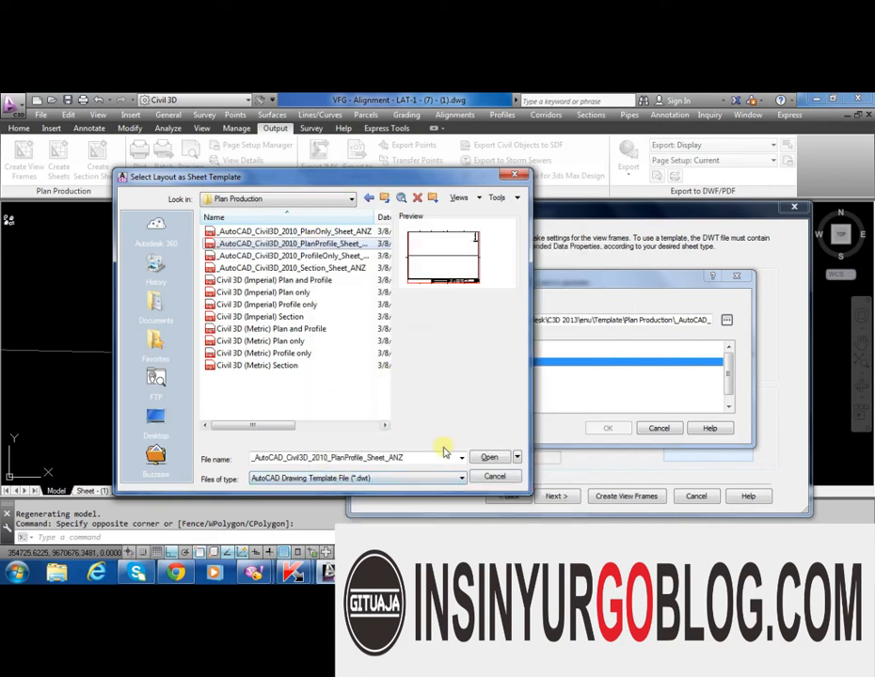
click(490, 475)
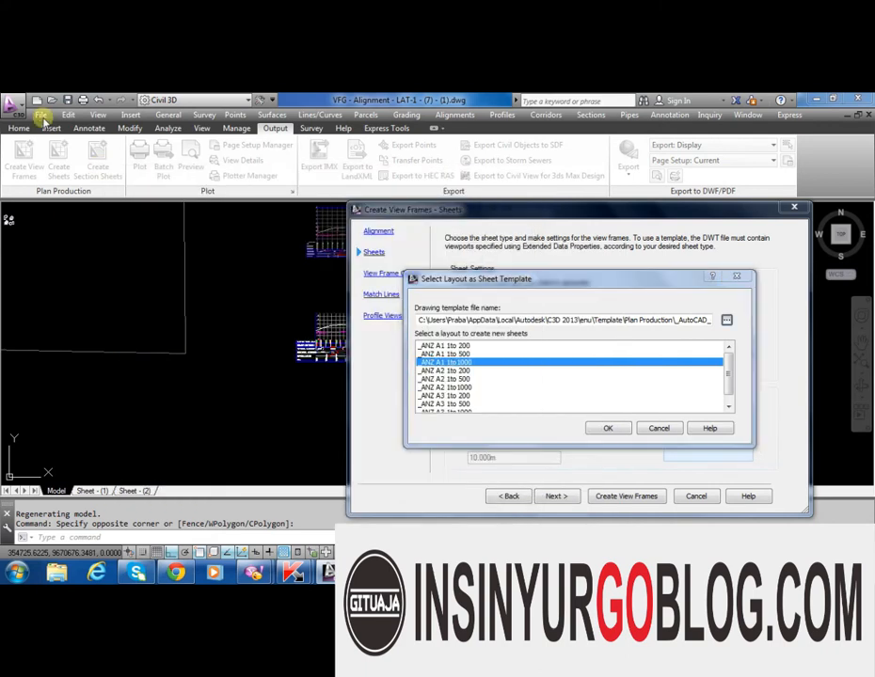
Dismiss the sheet template layout selection, the Create View Frames wizard and the file selection without creating or opening anything
click(660, 428)
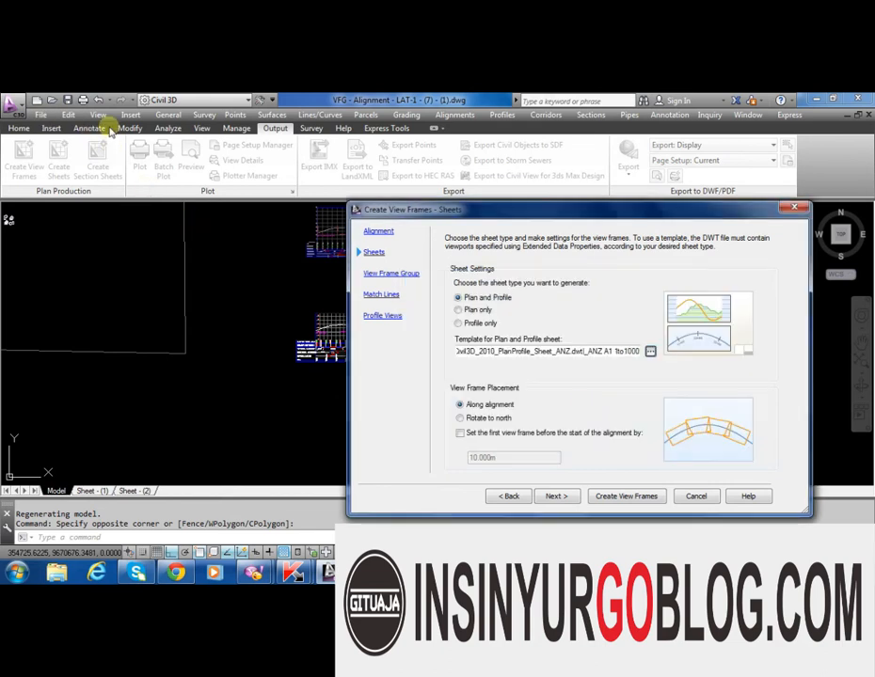
click(694, 496)
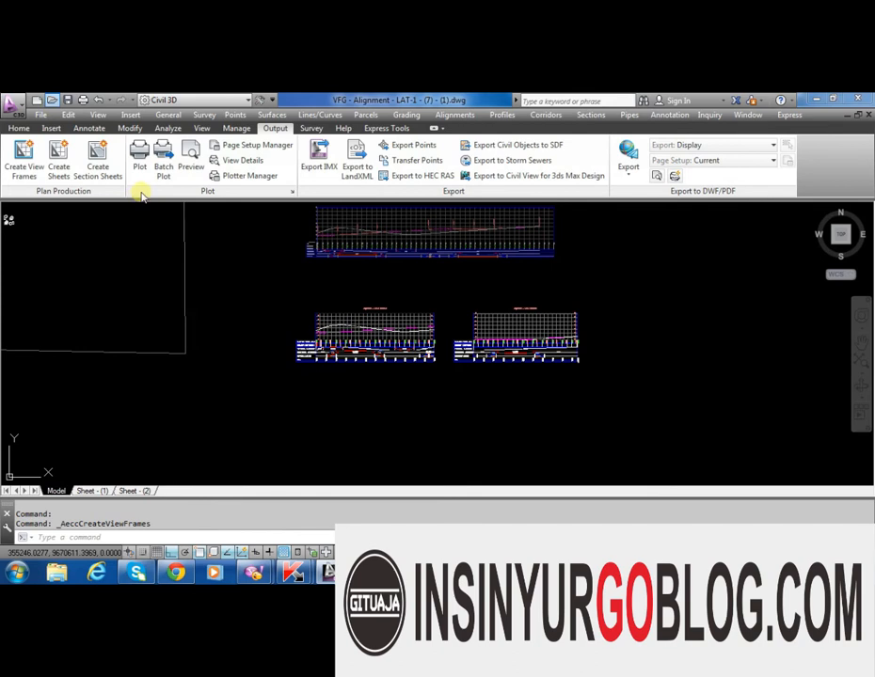
click(428, 448)
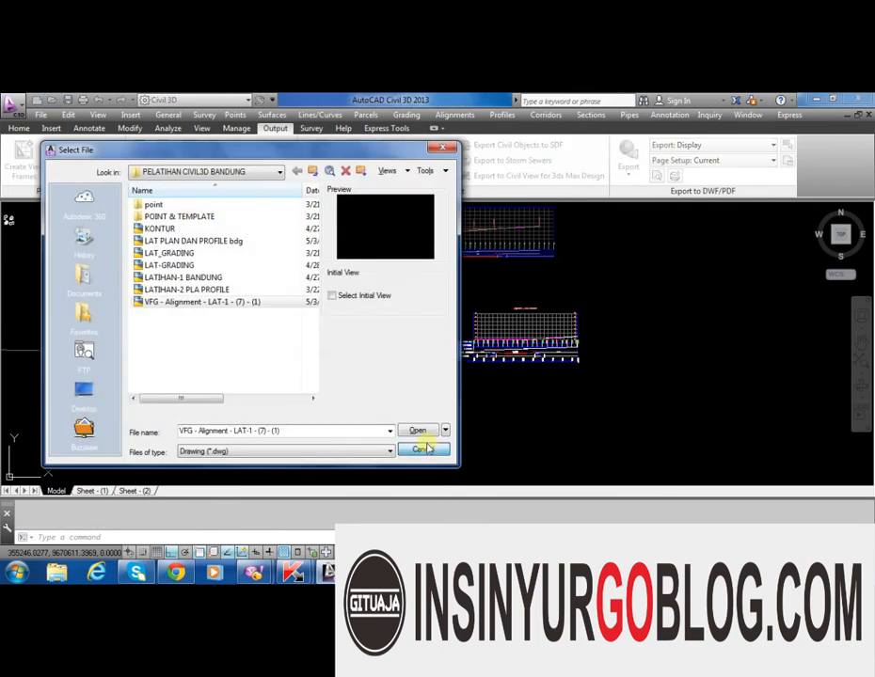
click(40, 114)
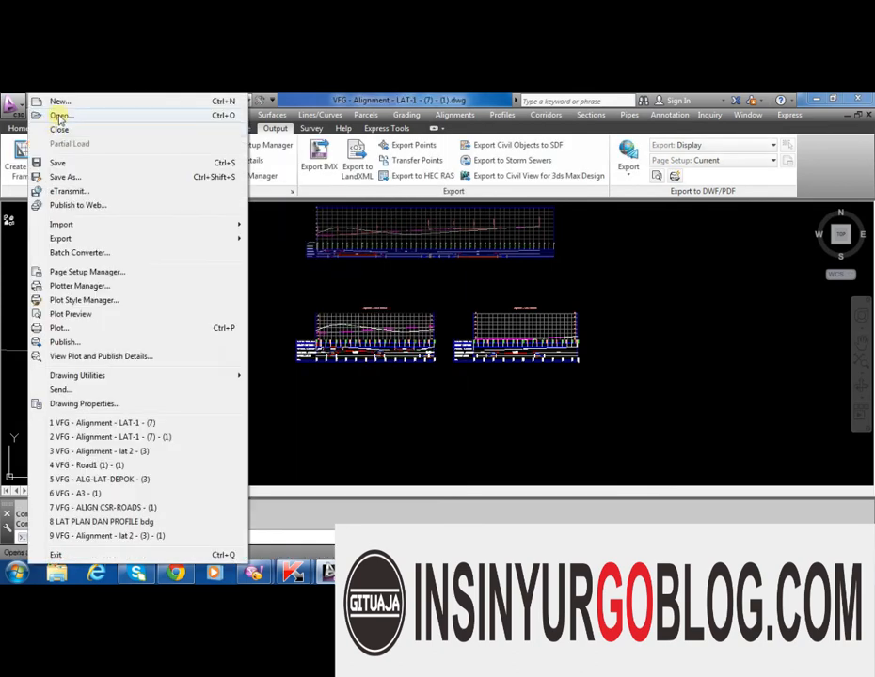
click(59, 114)
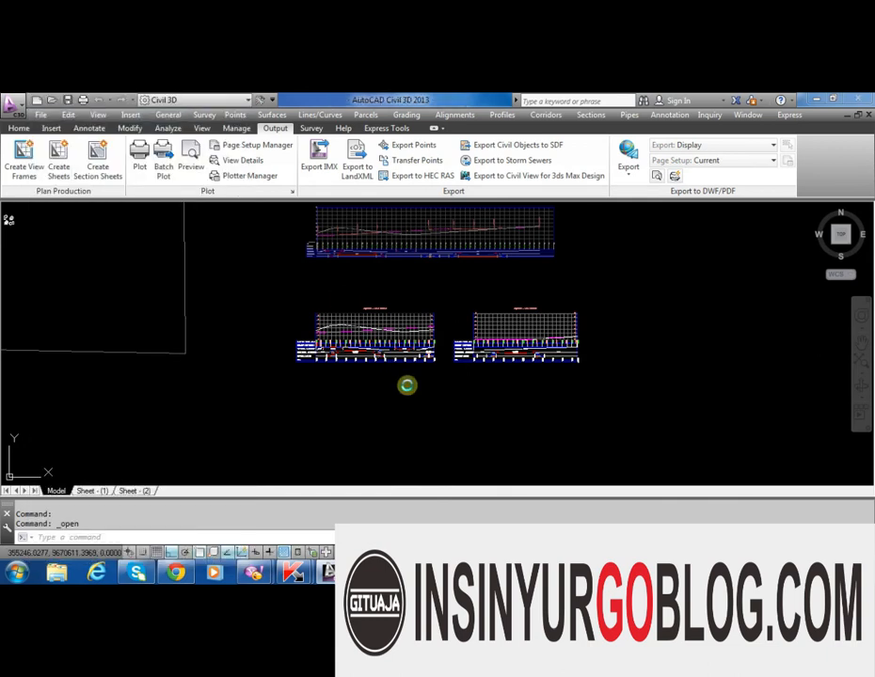
click(287, 450)
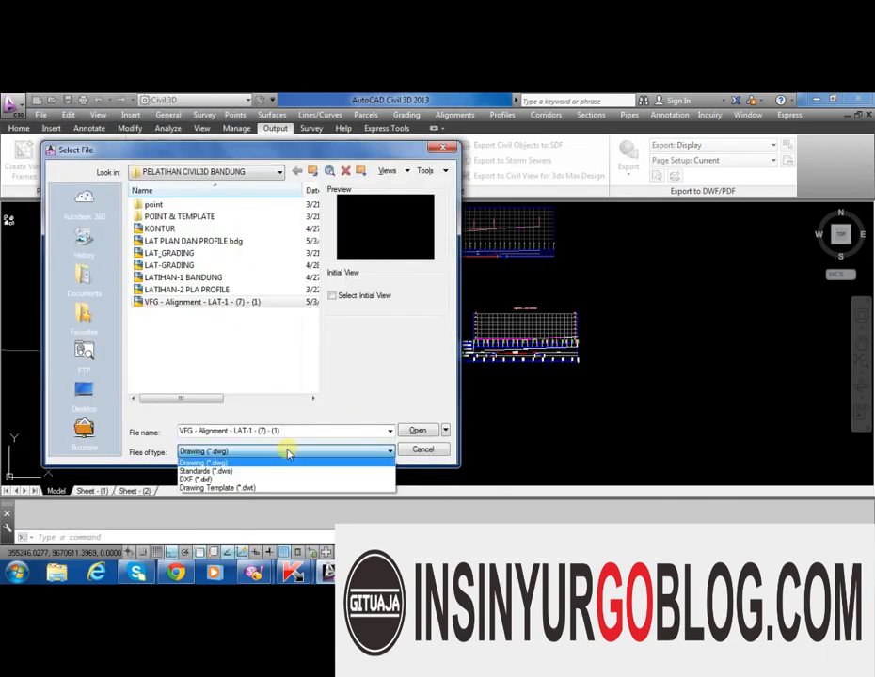
click(245, 488)
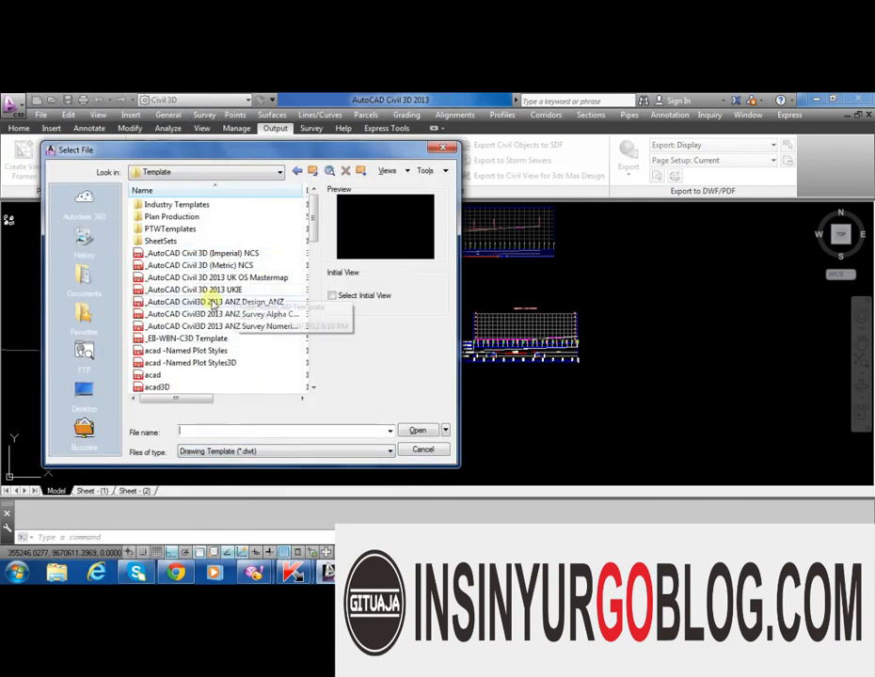
double_click(189, 216)
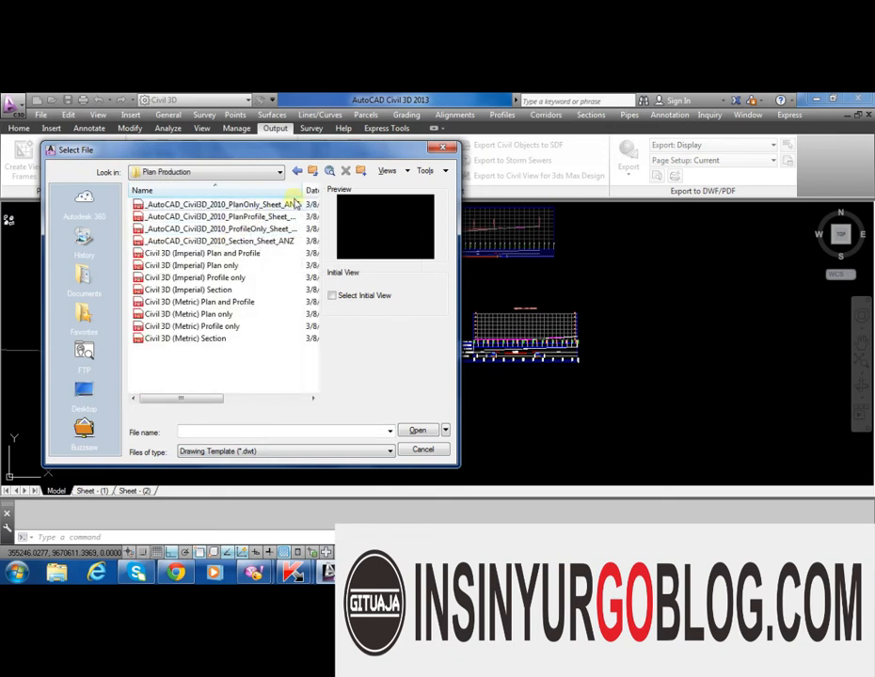
click(313, 174)
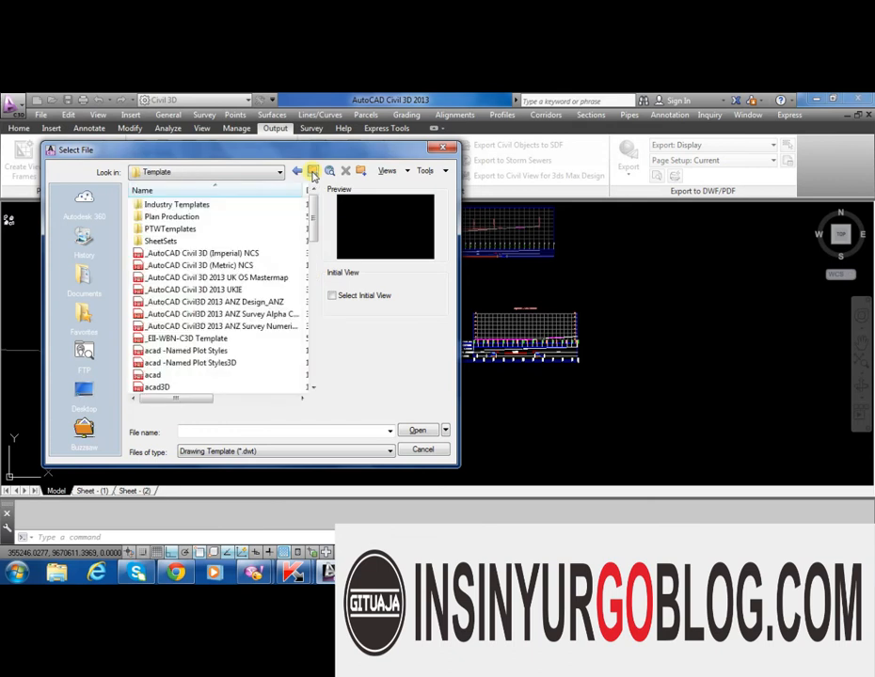
click(255, 303)
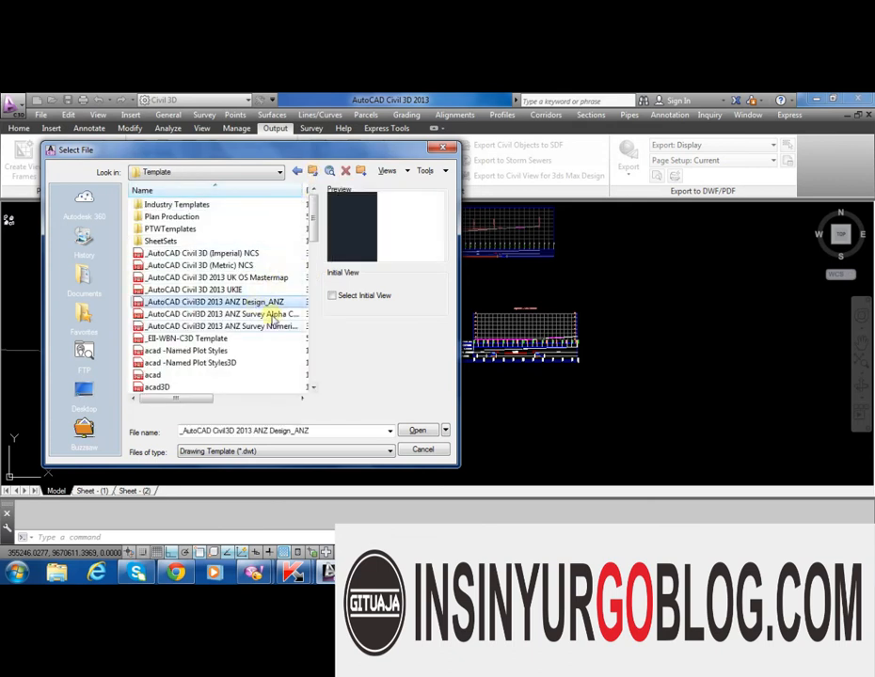
click(420, 430)
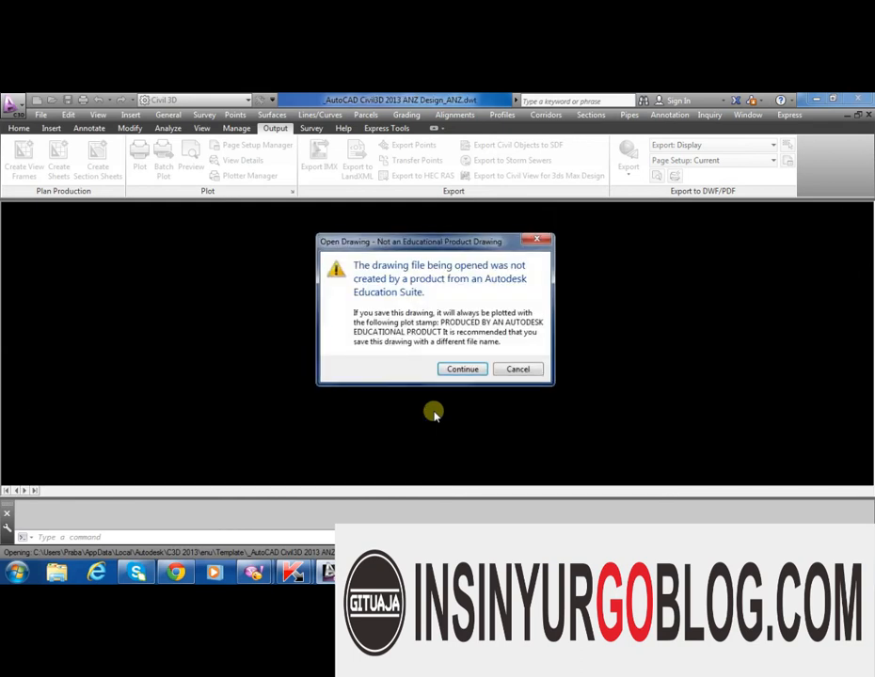
click(521, 368)
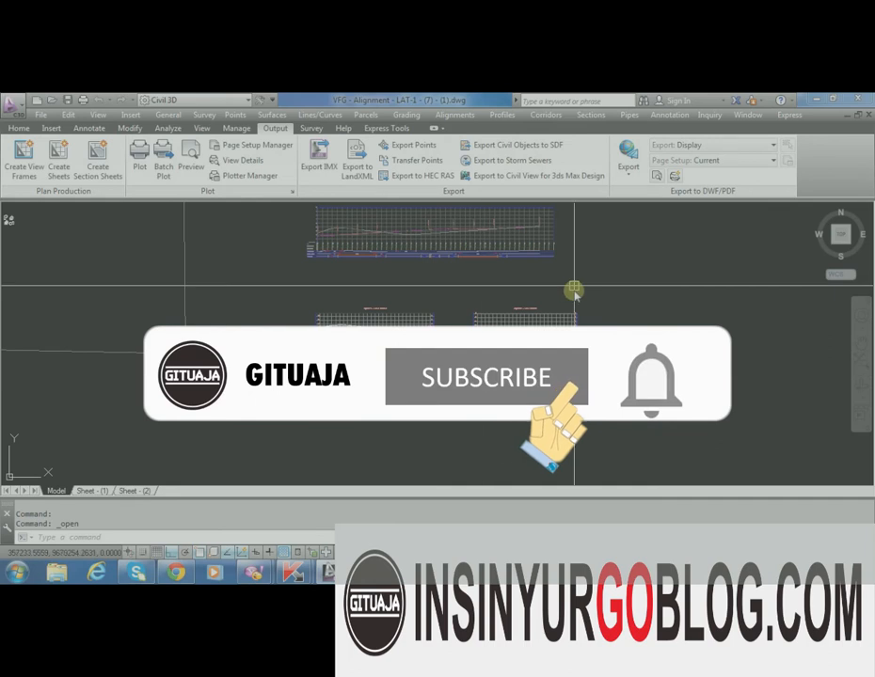
Switch to Drawing1 and open the _AutoCAD_Civil3D_2010_PlanProfile_Sheet_ANZ template from the Plan Production folder, converting its VBA content to .NET
click(745, 116)
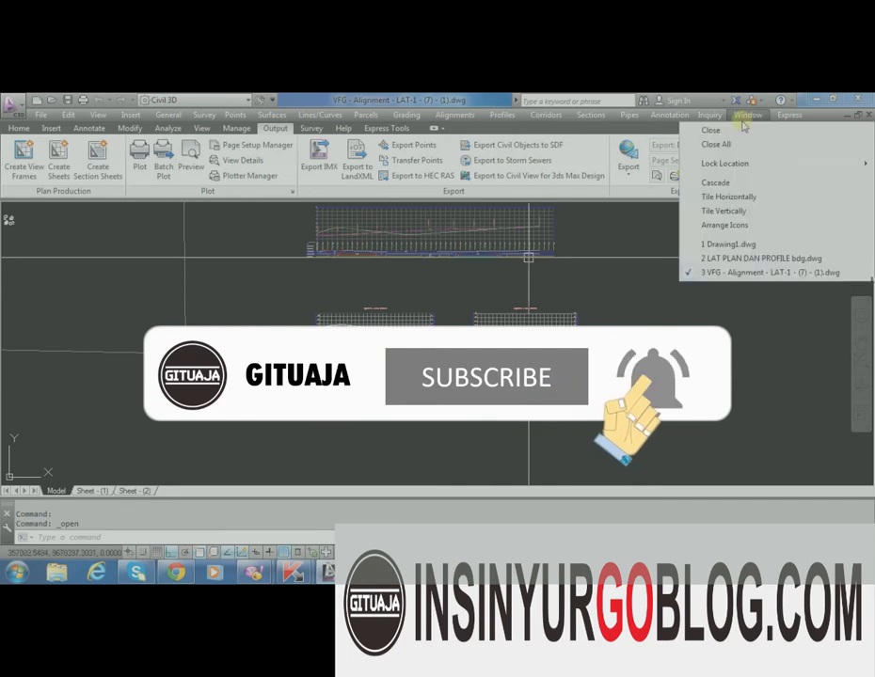
click(738, 244)
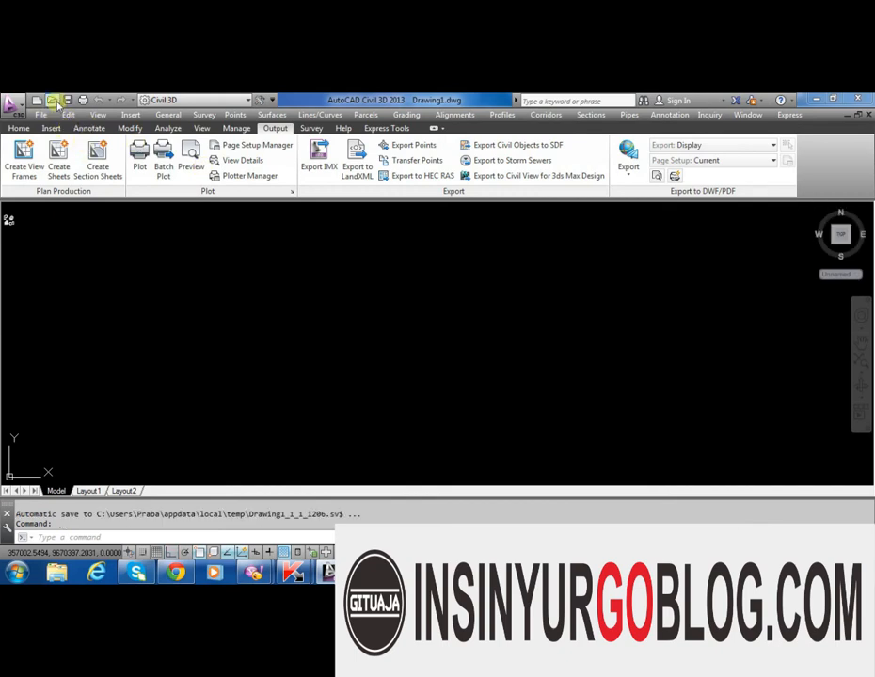
key(ctrl+n)
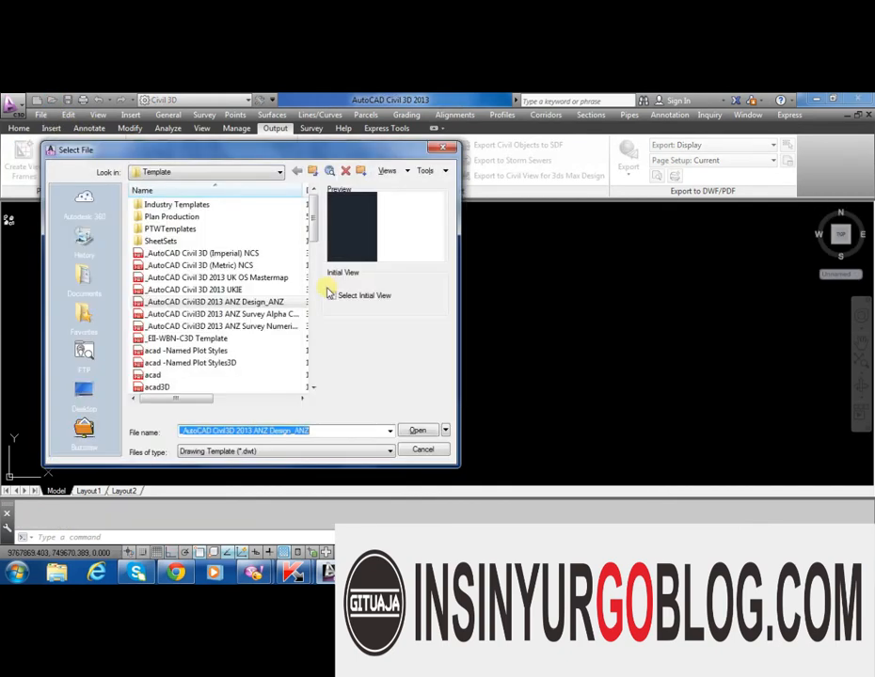
double_click(199, 218)
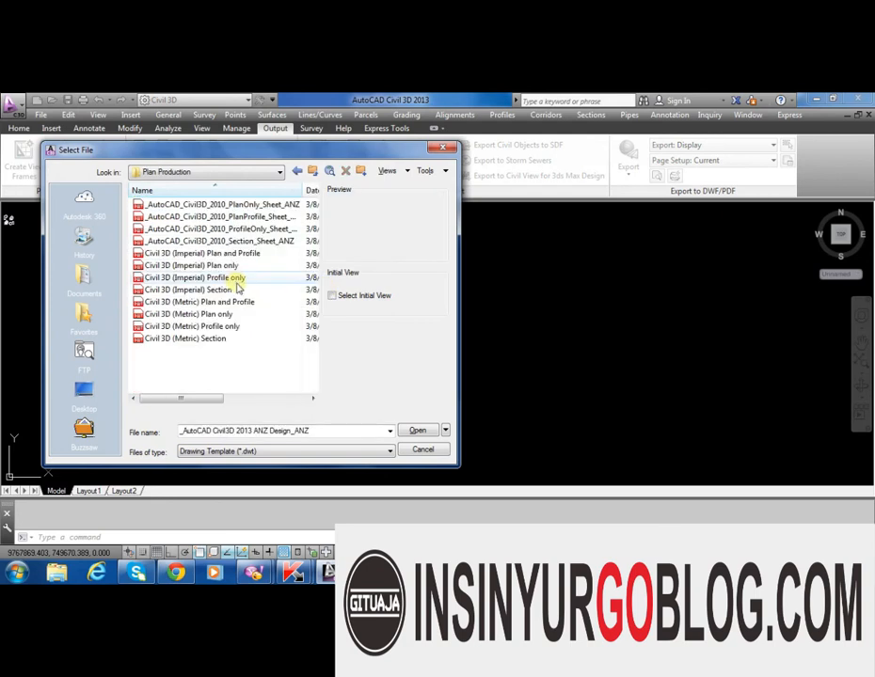
click(247, 218)
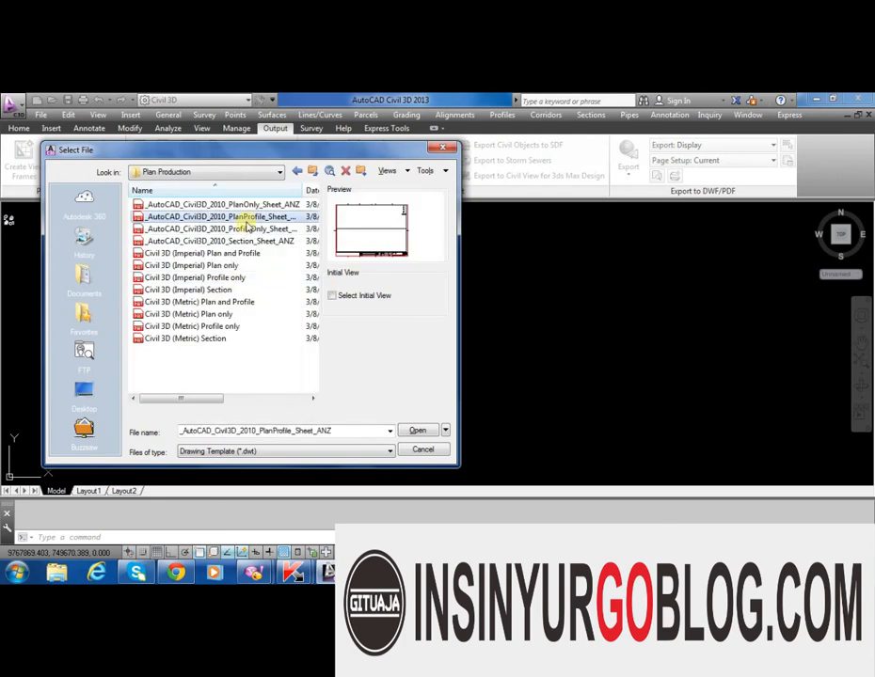
click(420, 428)
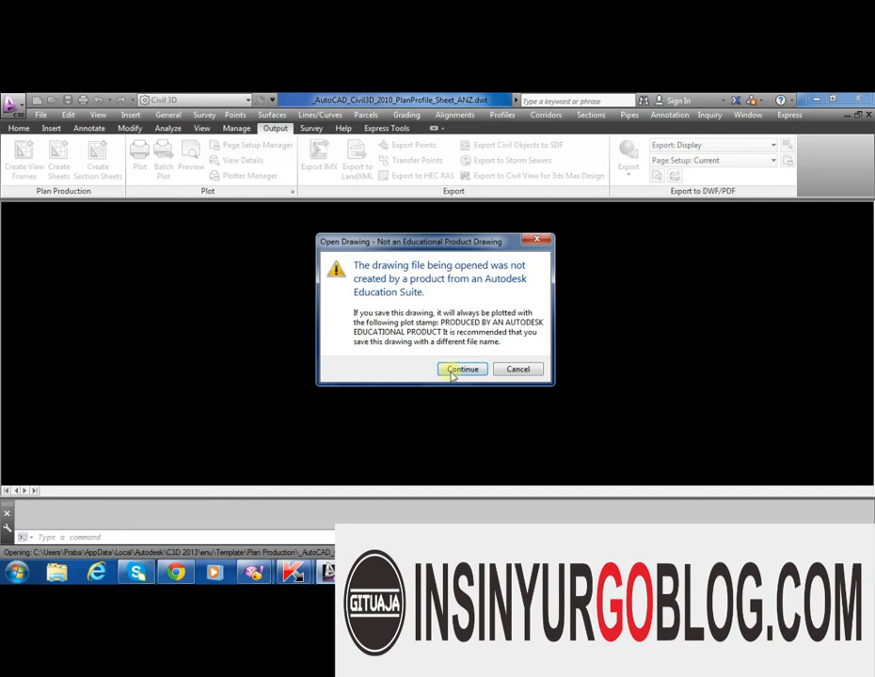
click(456, 364)
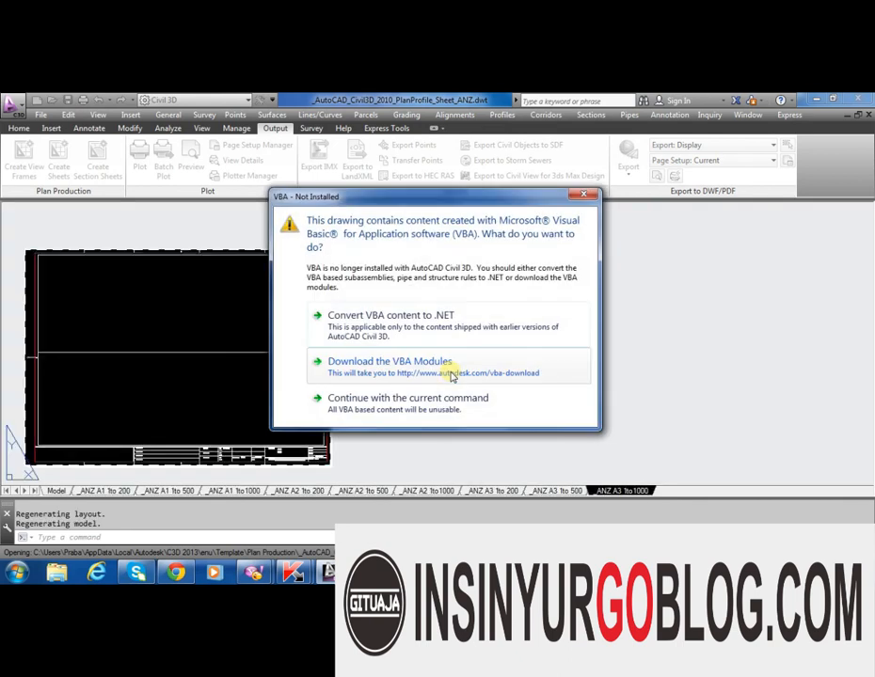
click(421, 328)
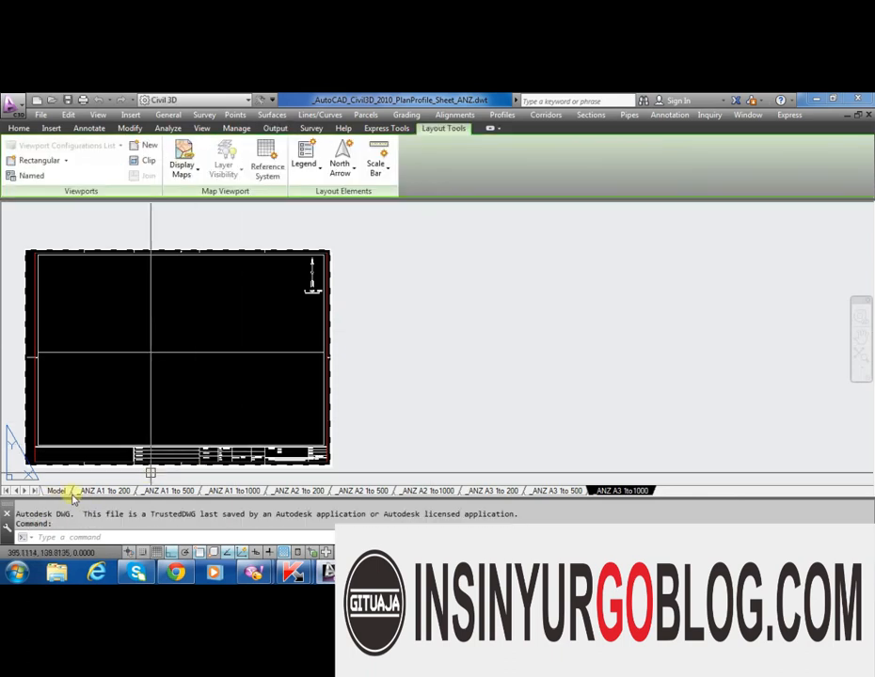
Save the template as _AutoCAD_Civil3D_2010_PlanProfile_Sheet_ANZtest.dwt in the Template folder, accepting the template options
click(43, 114)
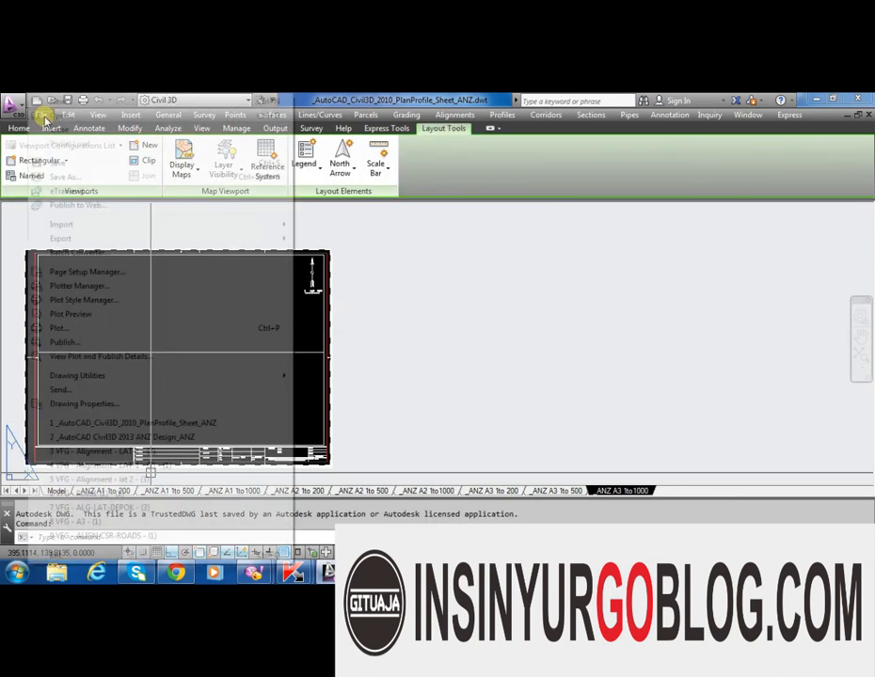
click(66, 178)
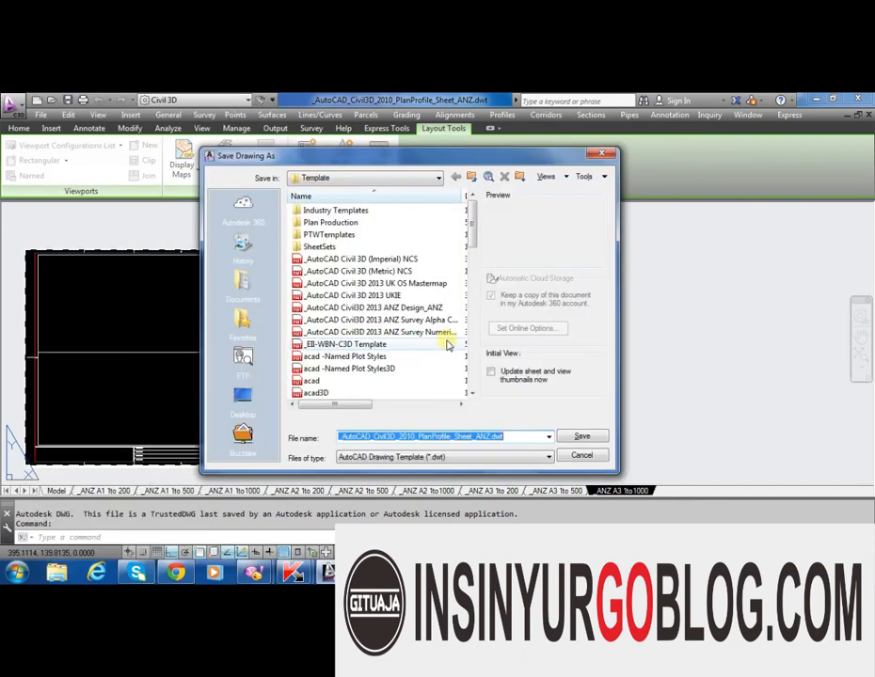
click(501, 436)
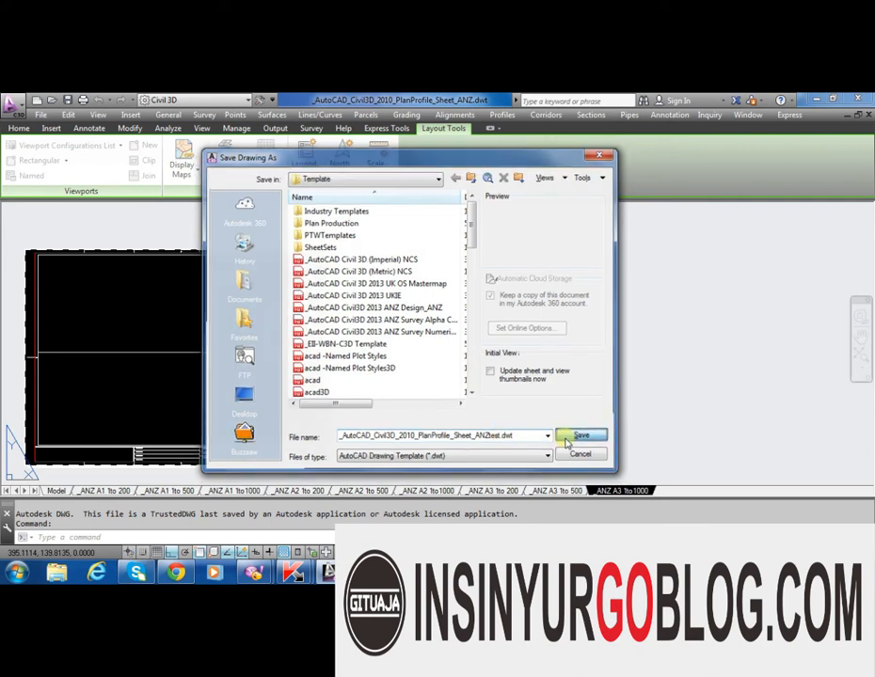
click(568, 439)
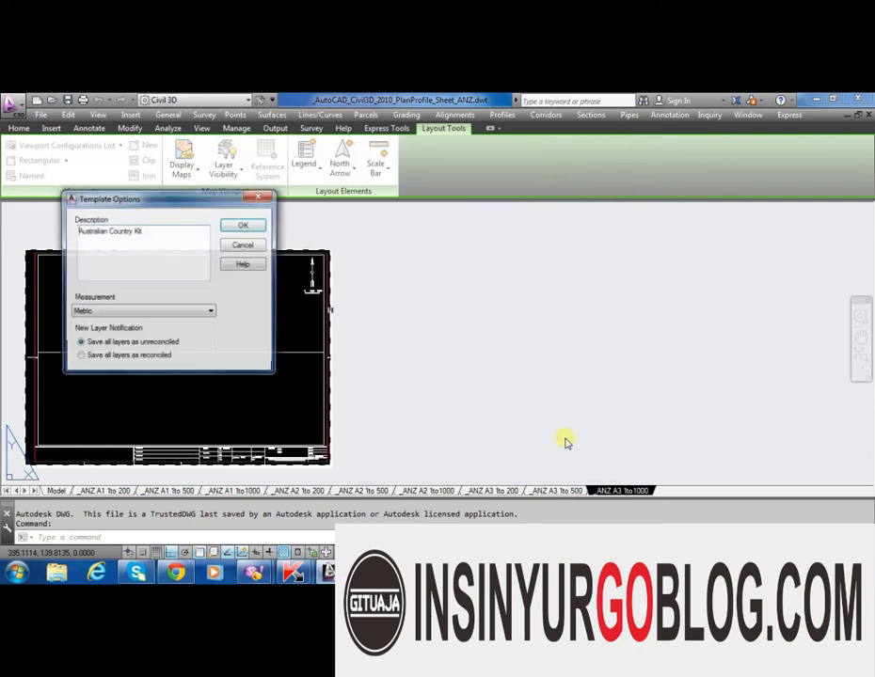
click(246, 226)
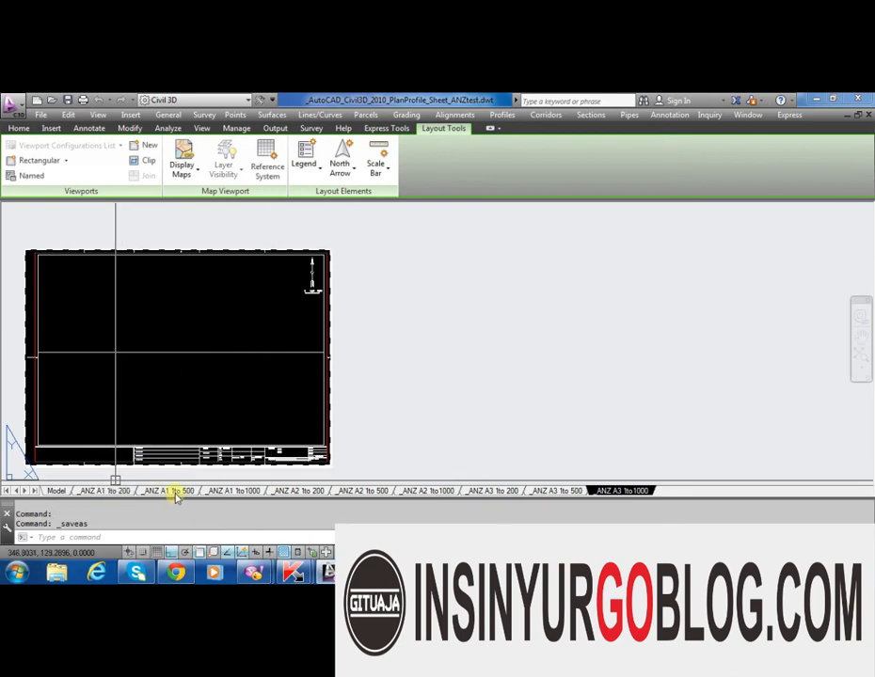
Erase the existing title block from the _ANZ A1 1to1000 layout
click(233, 493)
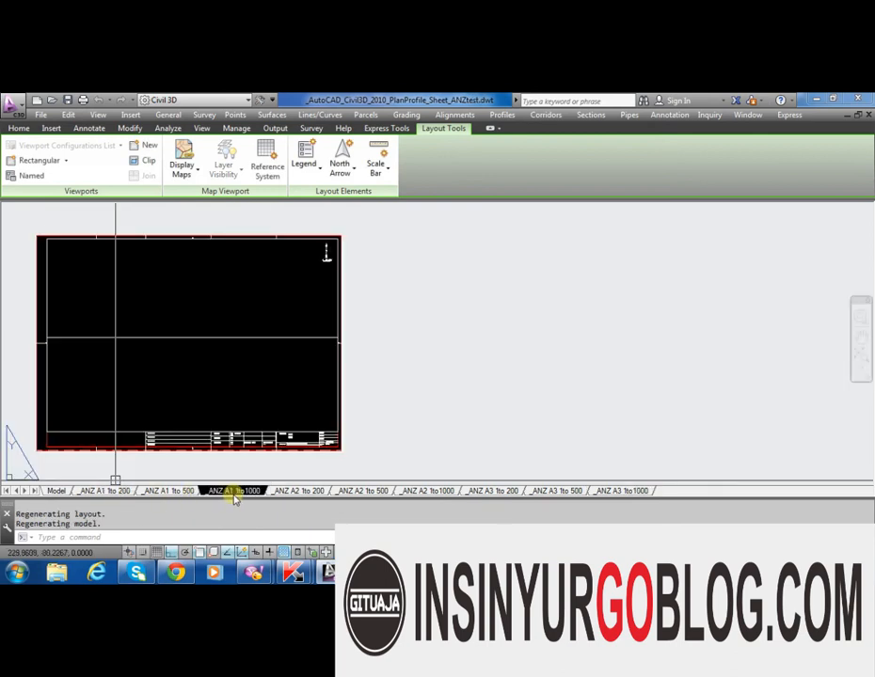
scroll(206, 455, up, 10)
scroll(406, 328, down, 6)
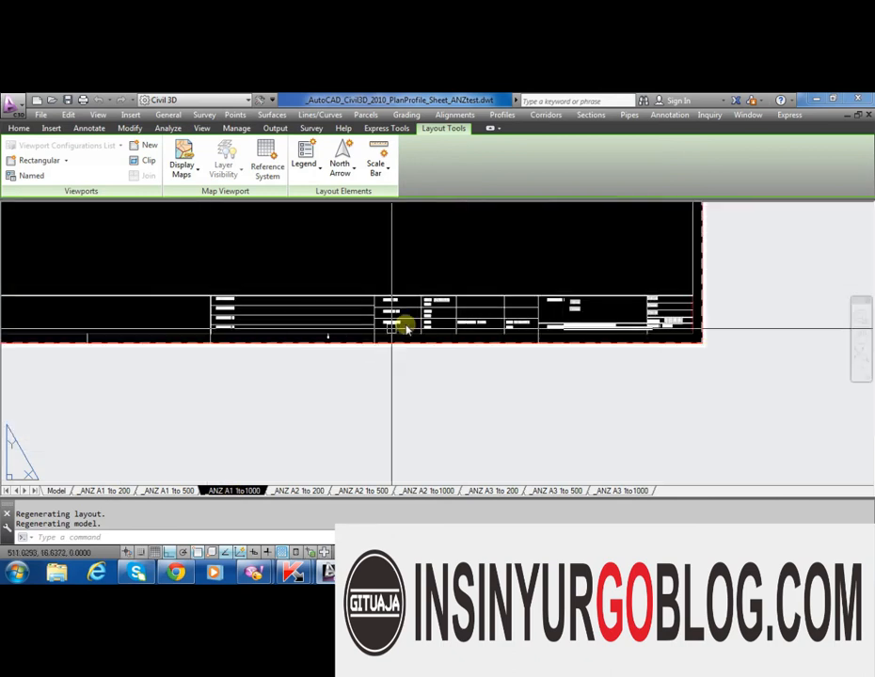
scroll(287, 284, up, 4)
key(ctrl+a)
scroll(281, 336, down, 4)
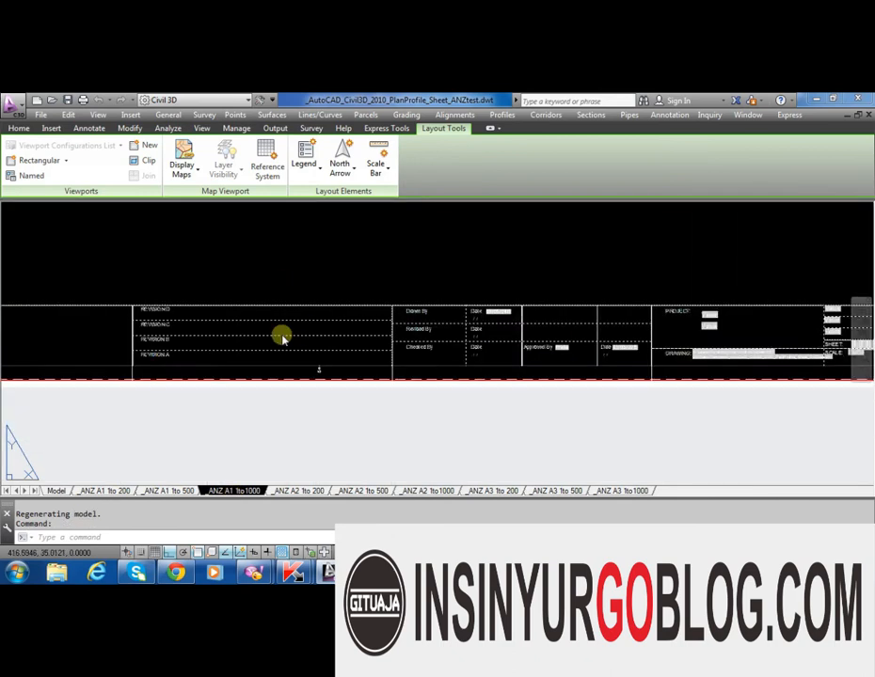
text(e)
key(Return)
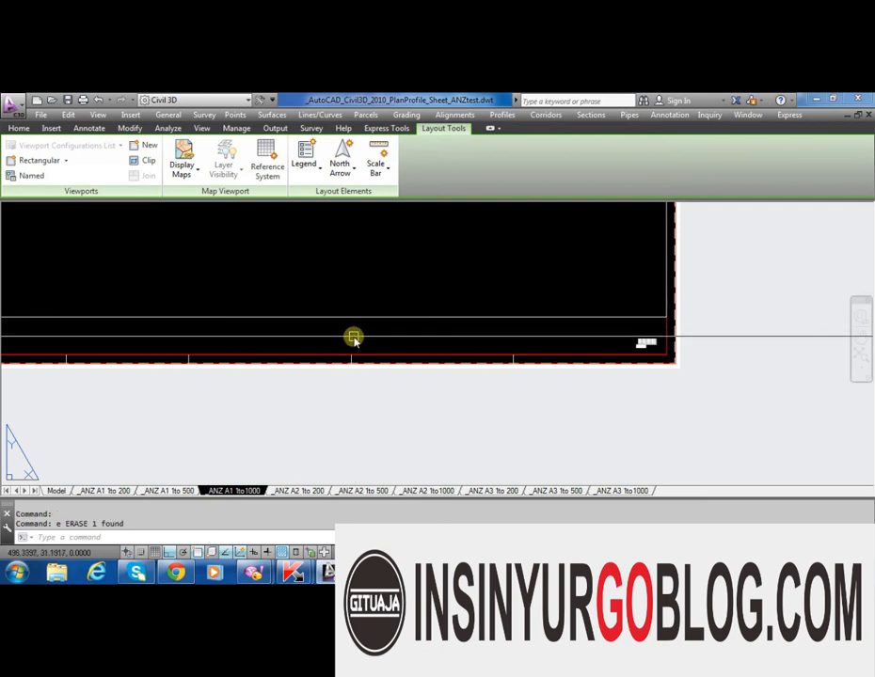
Erase the leftover scale texts in the lower-right corner of the _ANZ A1 1to1000 sheet frame
scroll(404, 358, down, 2)
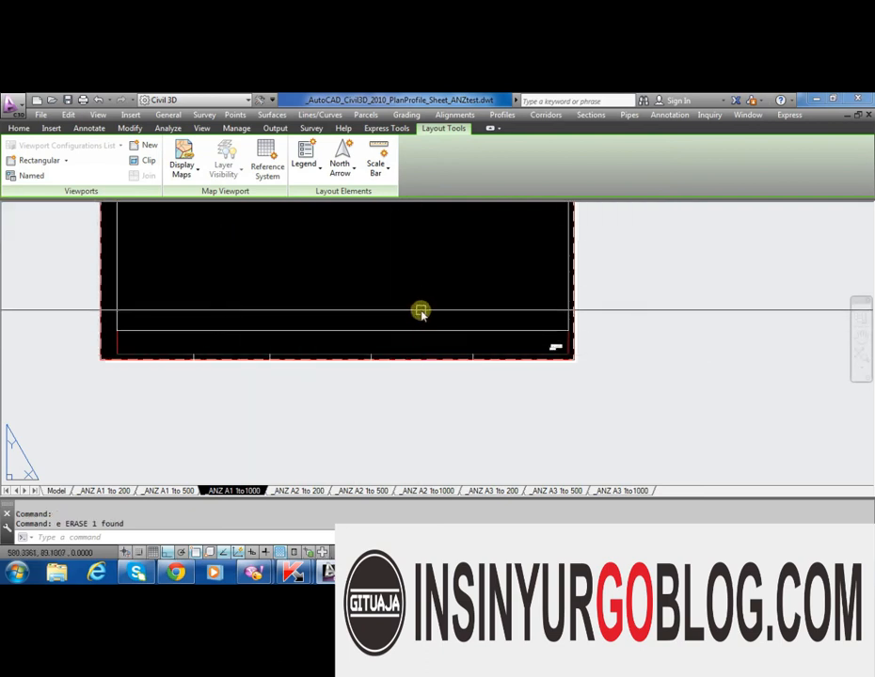
click(471, 316)
click(570, 356)
scroll(542, 337, up, 3)
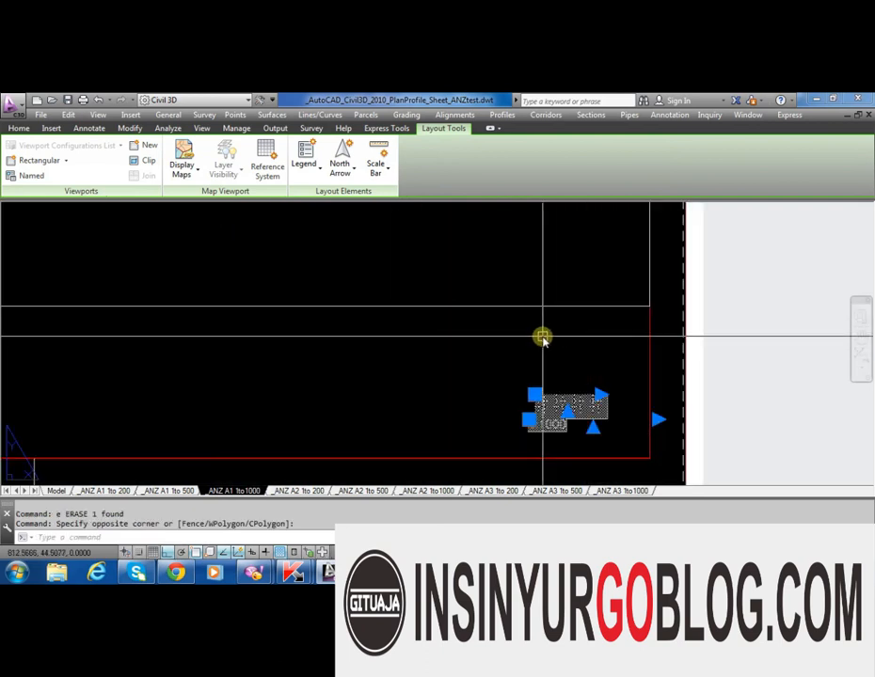
text(e)
key(Return)
scroll(455, 287, down, 3)
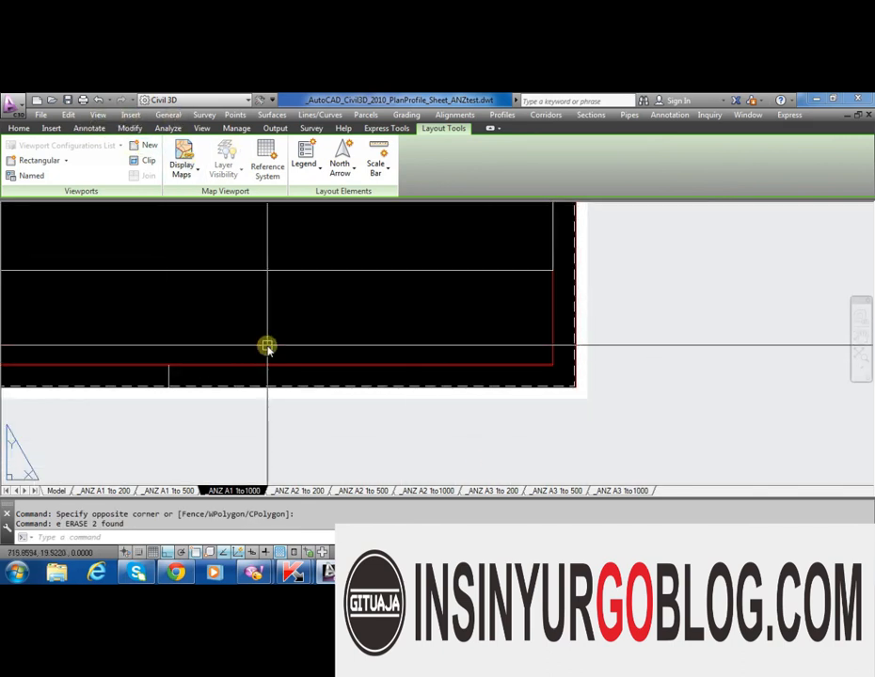
Draw a closed rectangular polyline about 22 units high in the empty title block strip below the sheet's lower viewport
text(pl)
key(Return)
scroll(80, 283, down, 2)
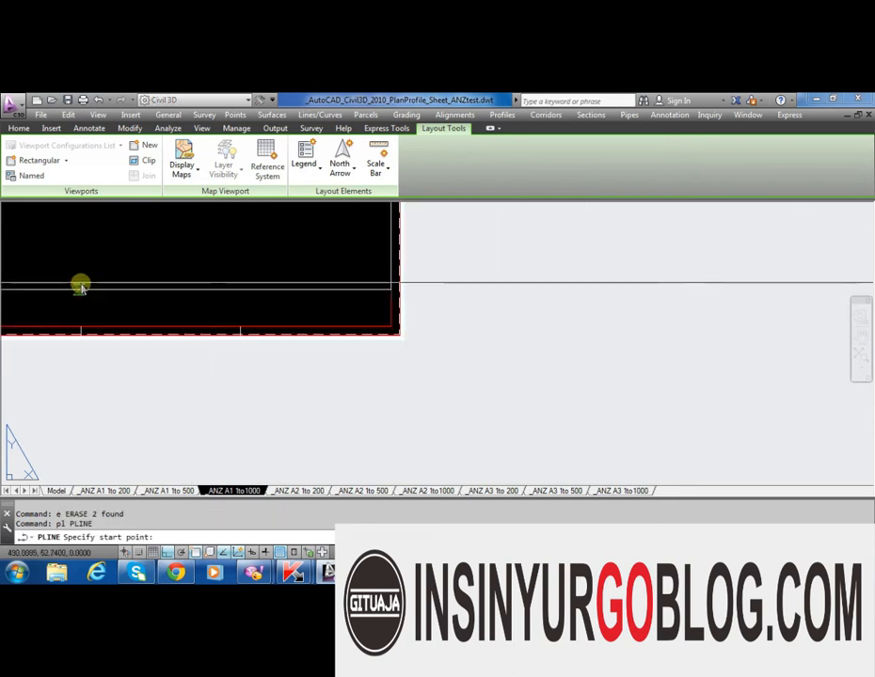
scroll(428, 299, down, 2)
scroll(174, 301, up, 3)
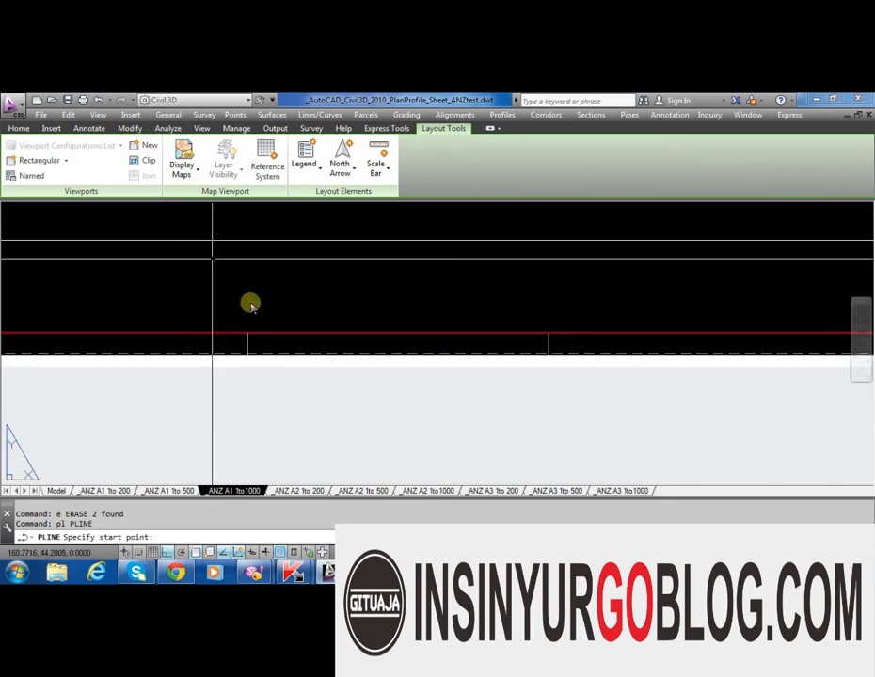
click(212, 257)
click(514, 257)
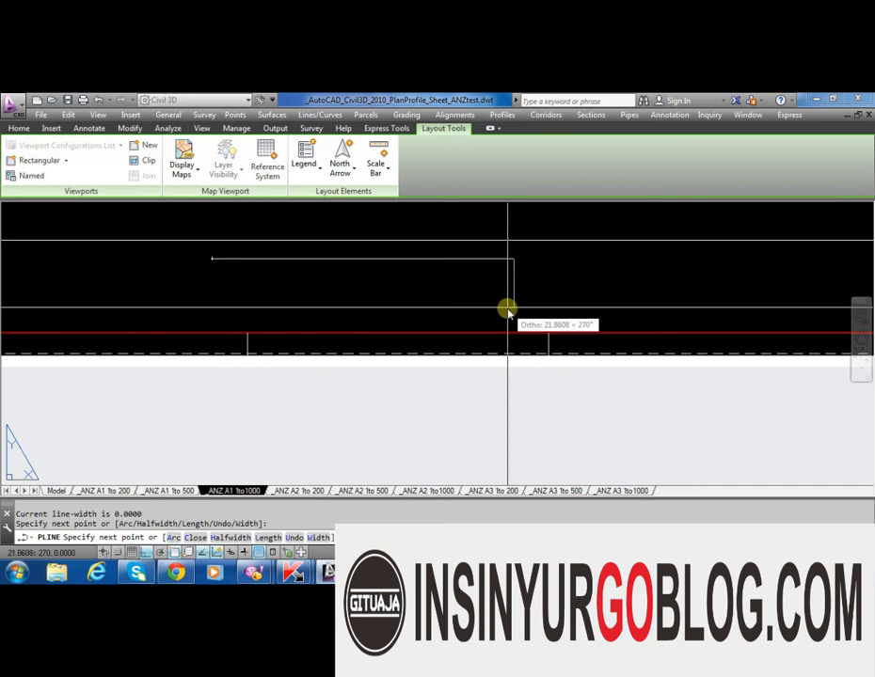
click(513, 307)
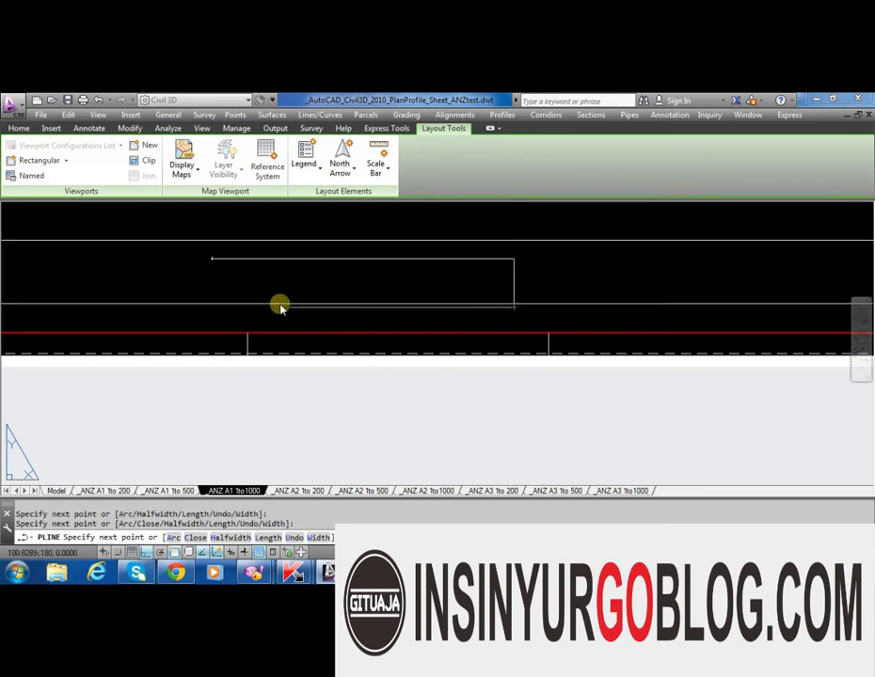
click(211, 305)
text(c)
key(Return)
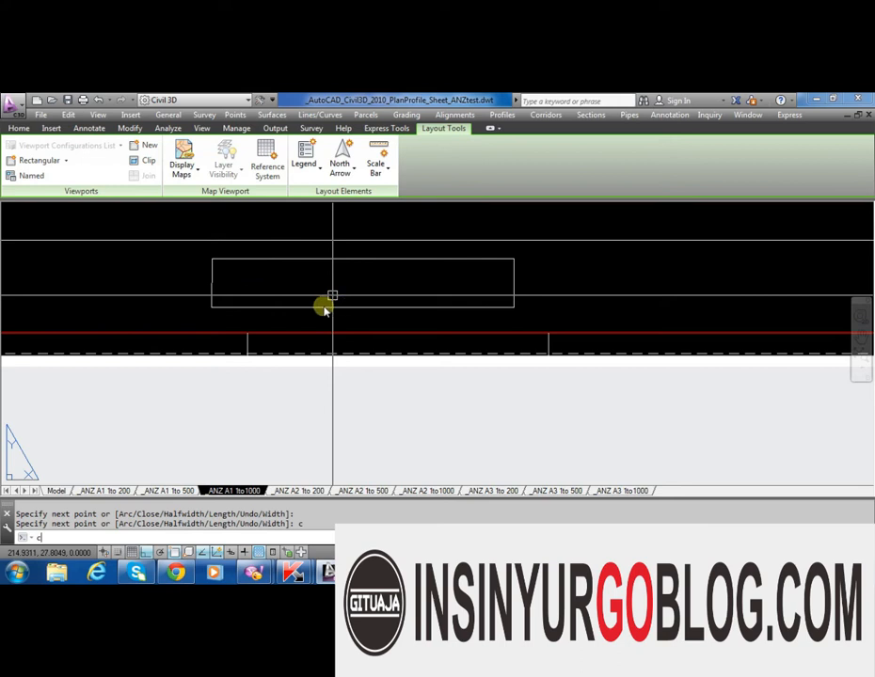
Copy the rectangle twice horizontally to its right along the title block strip, spacing the copies apart
text(c)
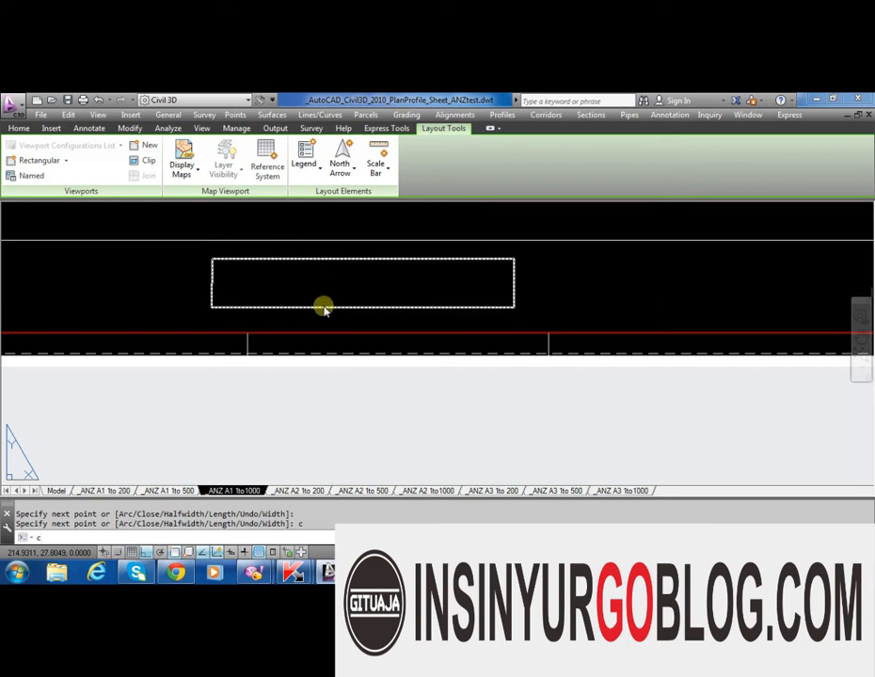
text(o)
key(Return)
click(323, 306)
scroll(227, 291, down, 2)
scroll(226, 291, down, 2)
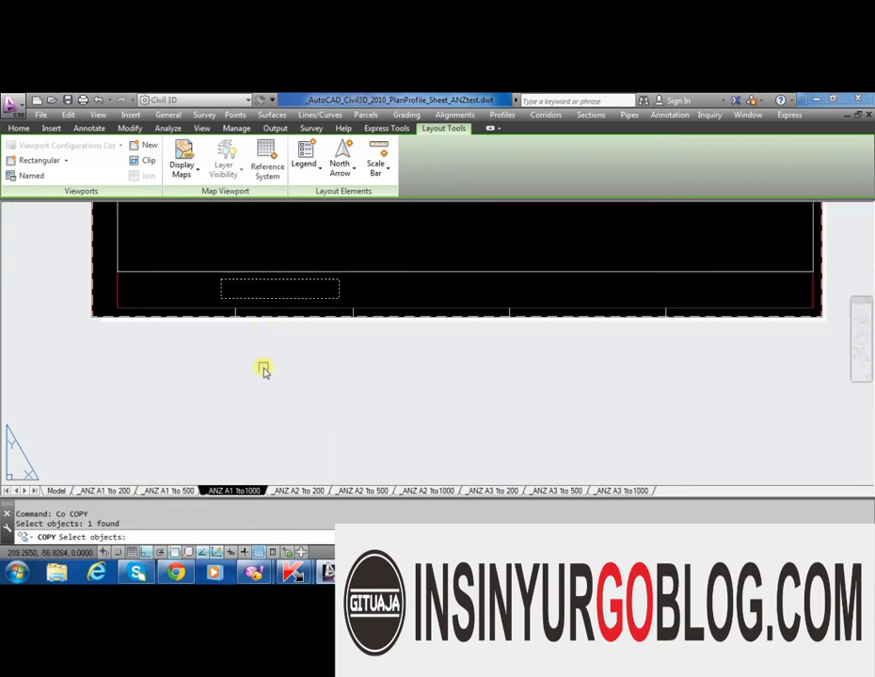
key(Return)
click(316, 367)
click(416, 366)
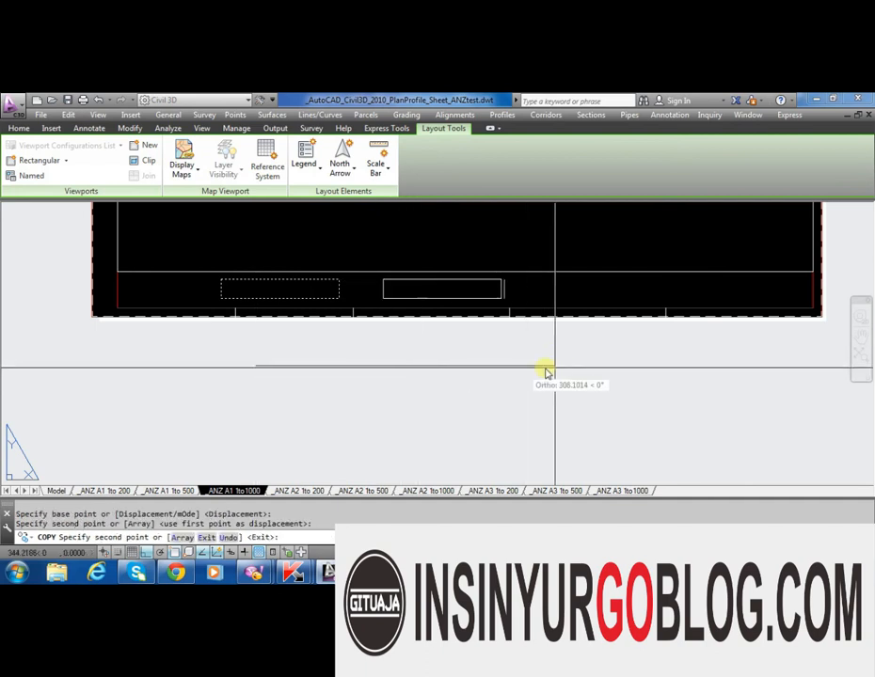
click(611, 368)
key(Return)
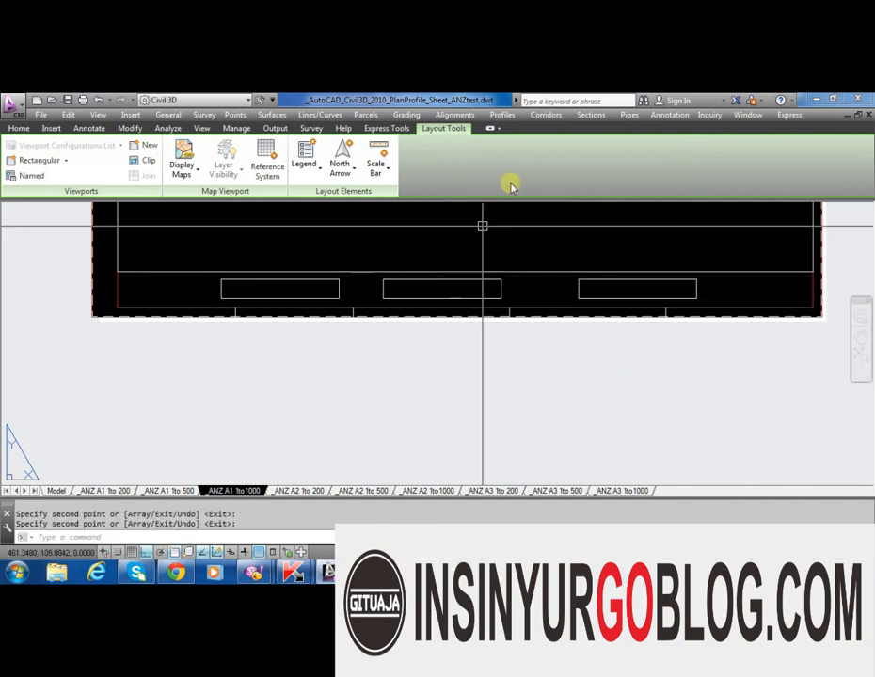
Close the _AutoCAD_Civil3D_2010_PlanProfile_Sheet_ANZtest.dwt template, saving its changes
scroll(429, 431, down, 2)
scroll(202, 367, down, 3)
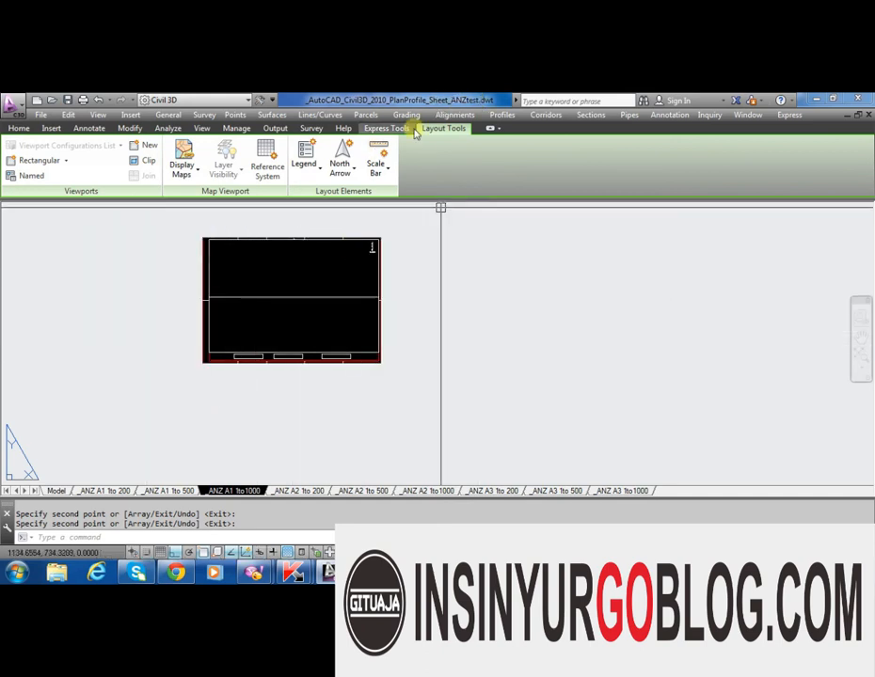
click(866, 114)
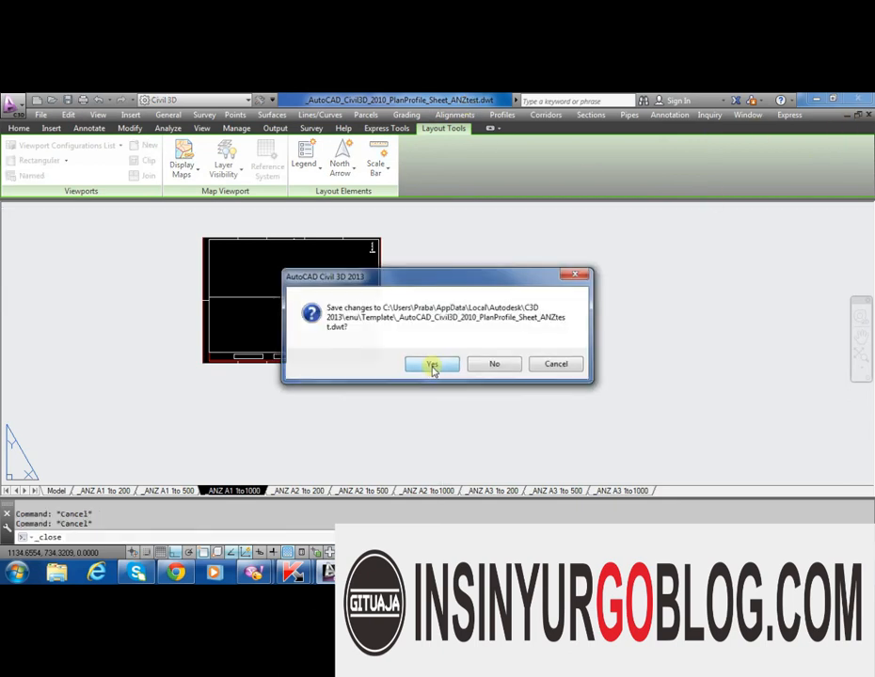
click(432, 365)
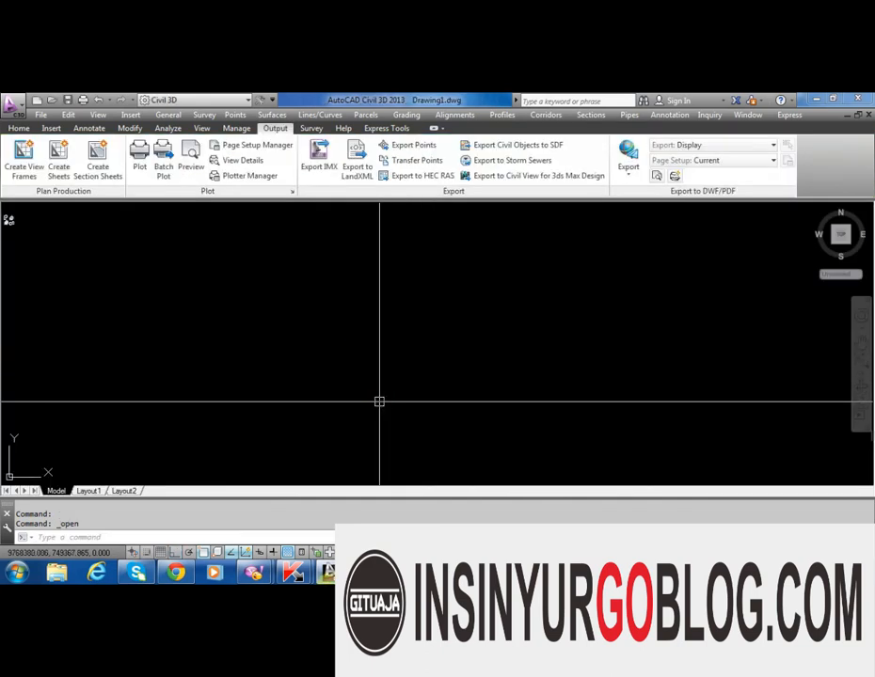
Check Sheet - (1) of the VFG - Alignment - LAT-1 - (7) - (1) drawing, close it with saving, and close Drawing1 without saving
mouse_move(329, 572)
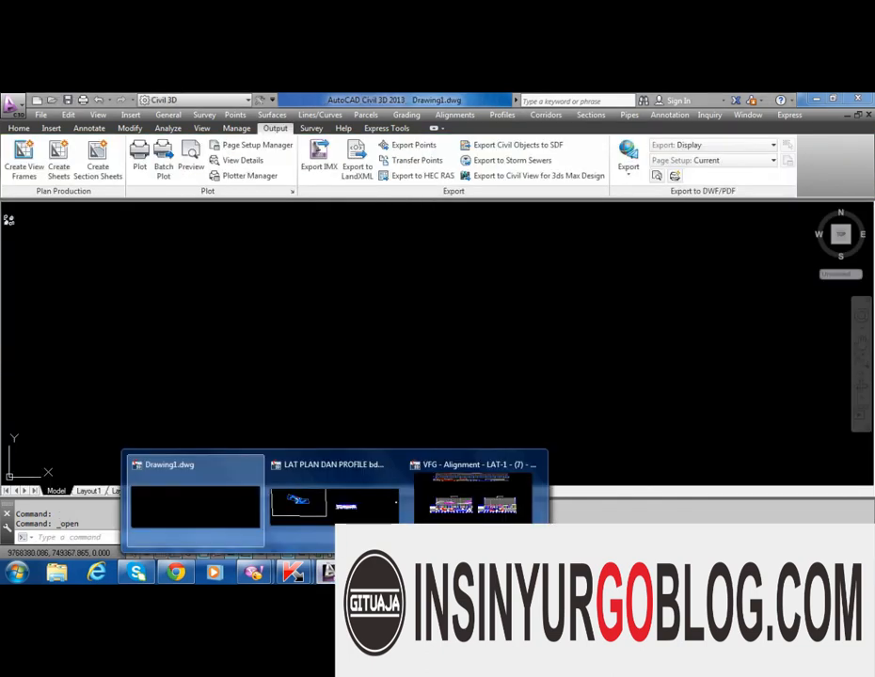
click(477, 501)
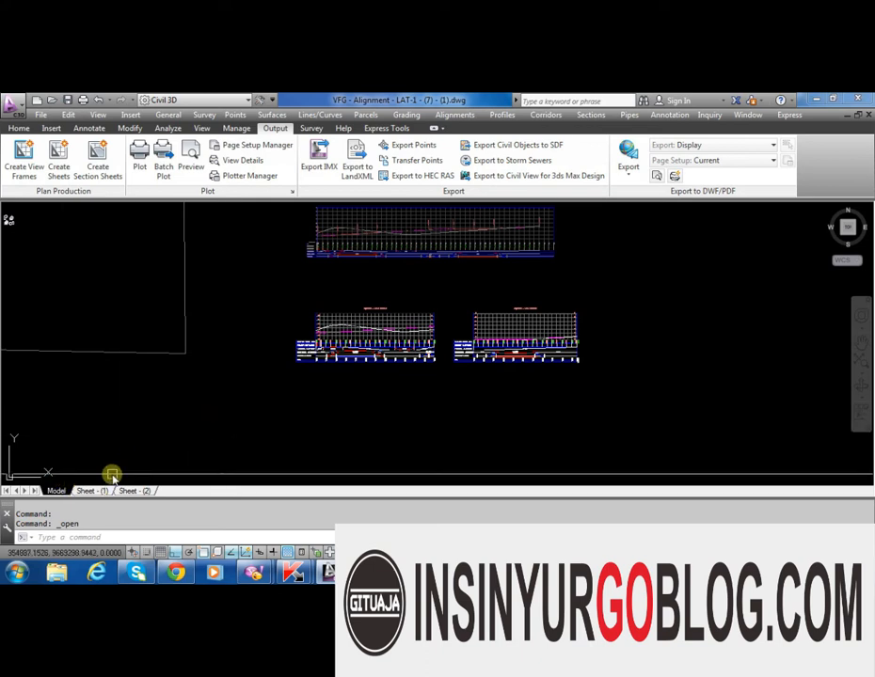
click(96, 490)
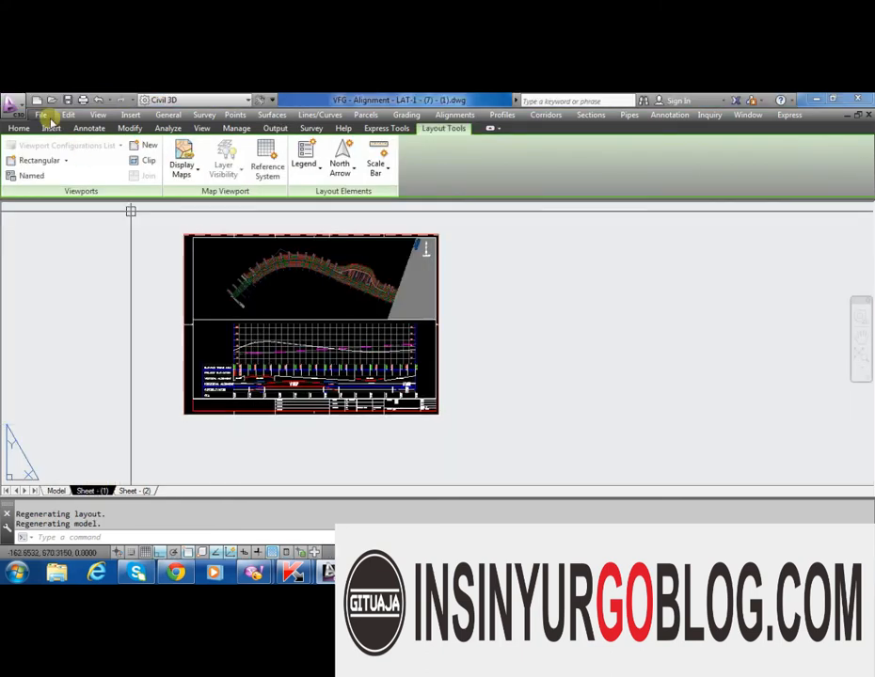
click(867, 114)
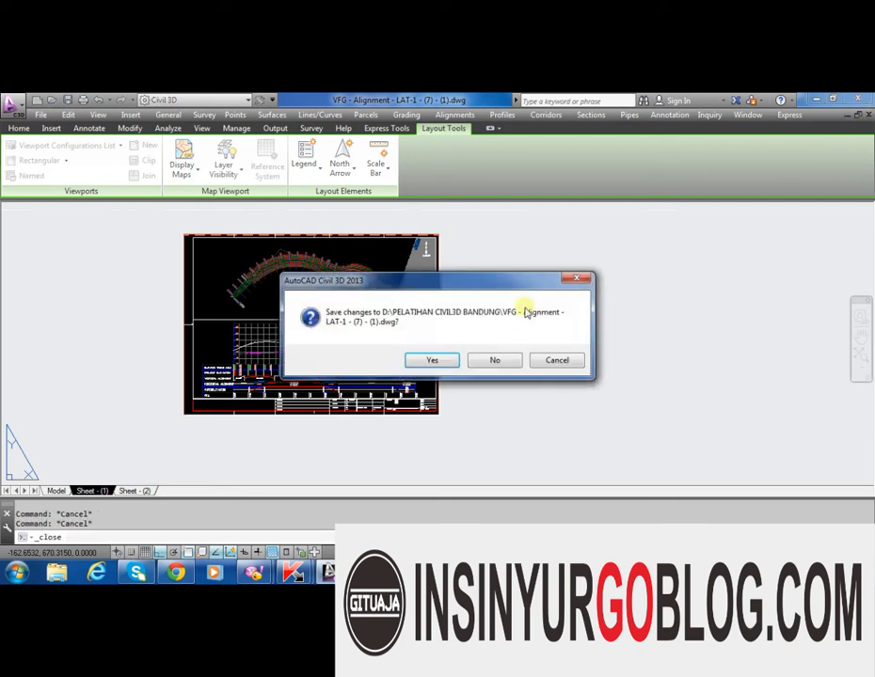
click(439, 361)
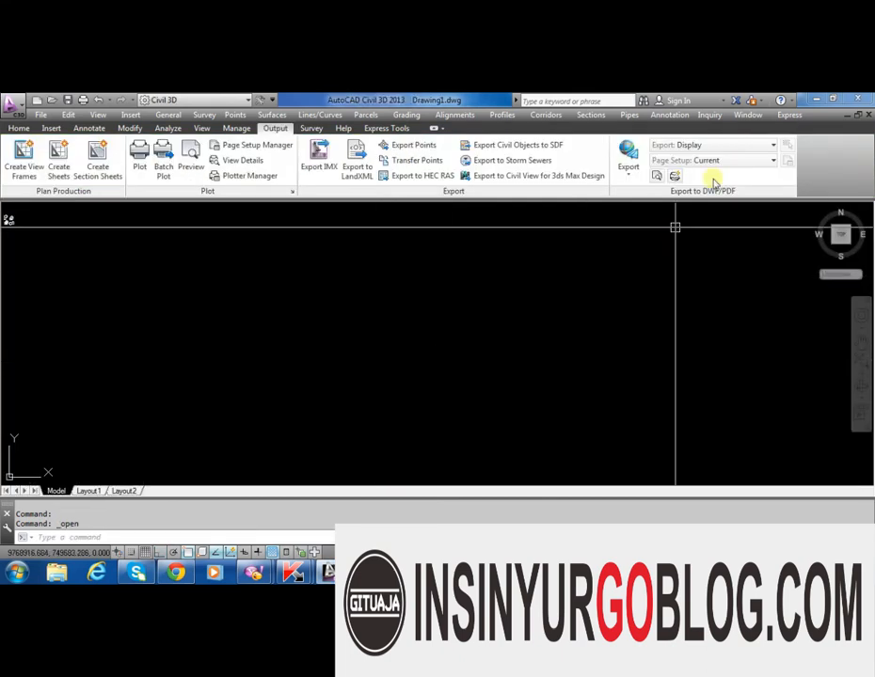
click(867, 113)
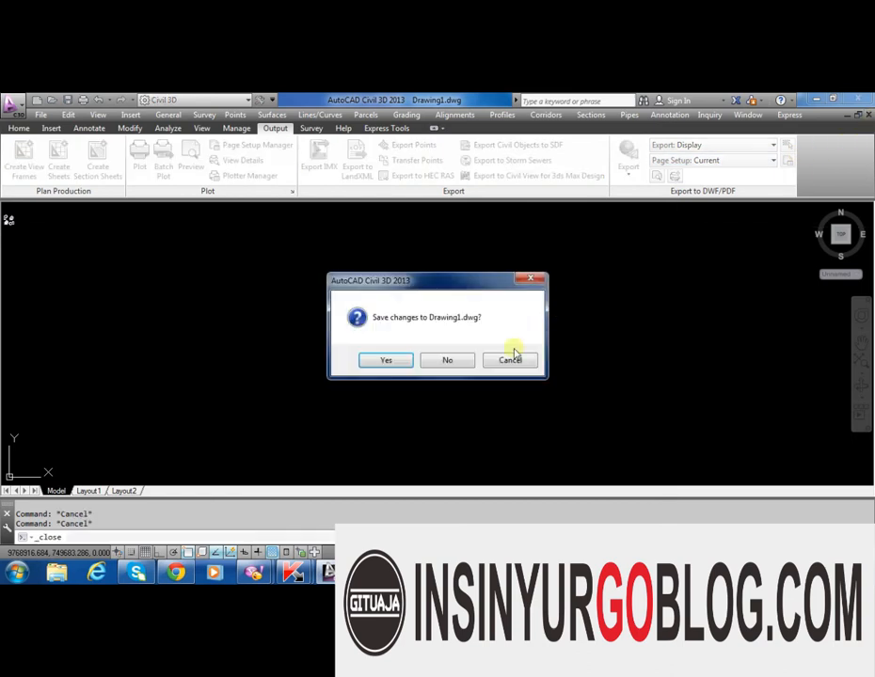
click(448, 359)
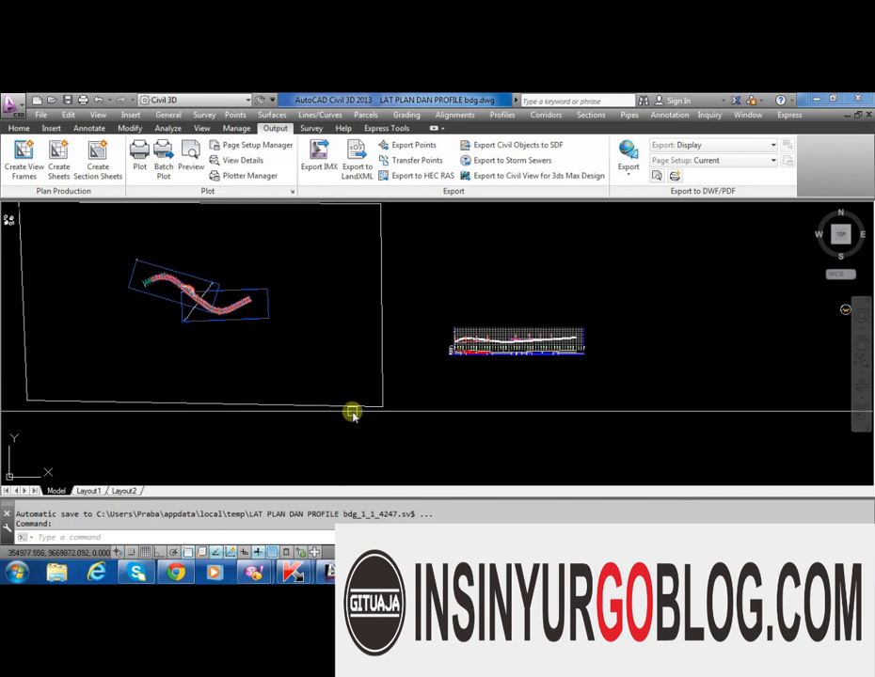
Delete the view frame group VFG - Alignment - LAT-1 - (7) from the LAT PLAN DAN PROFILE bdg drawing and close the Toolspace
click(23, 156)
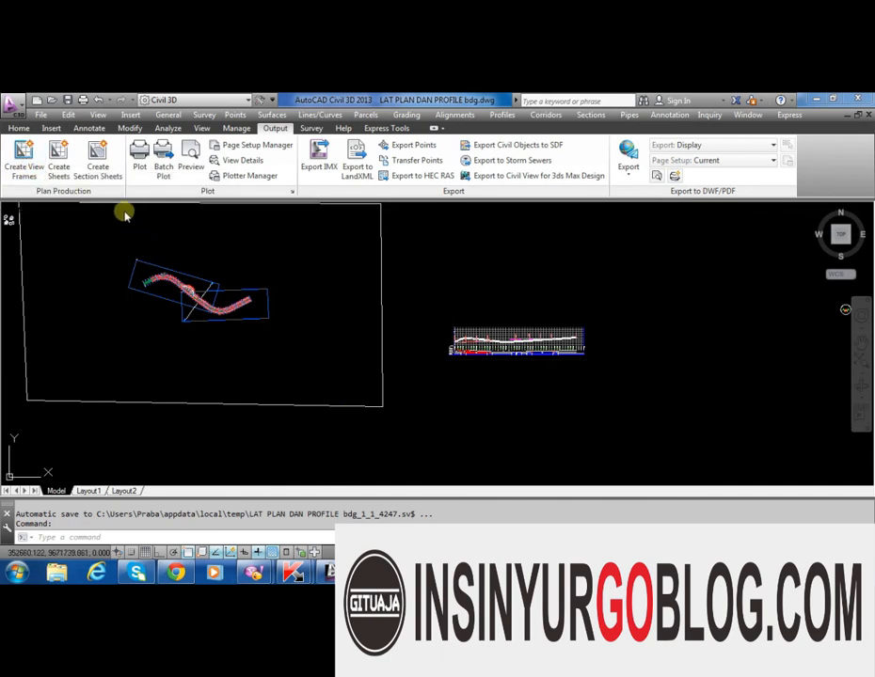
key(Escape)
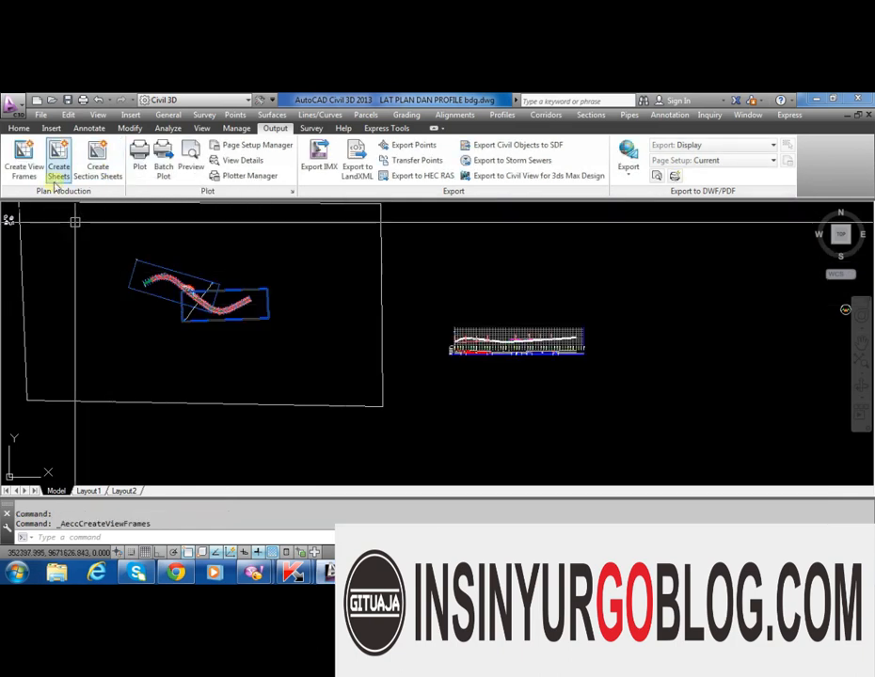
click(18, 127)
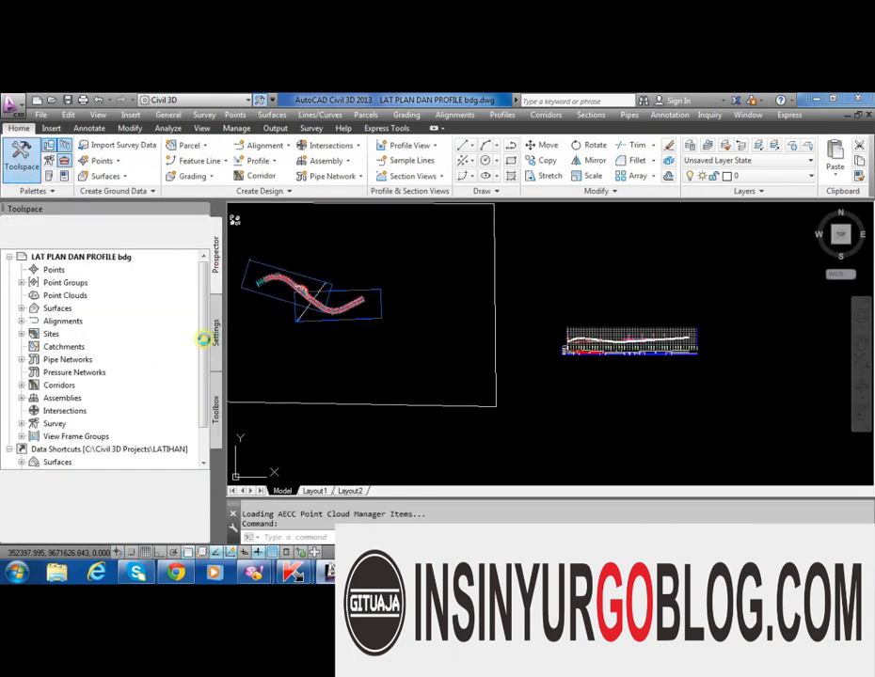
drag(203, 336, 200, 376)
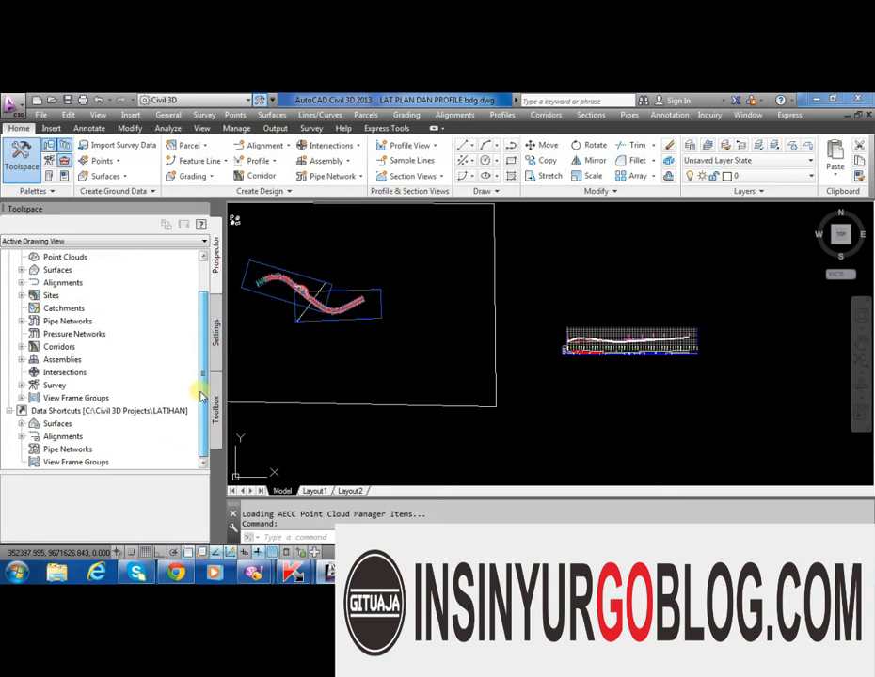
click(21, 398)
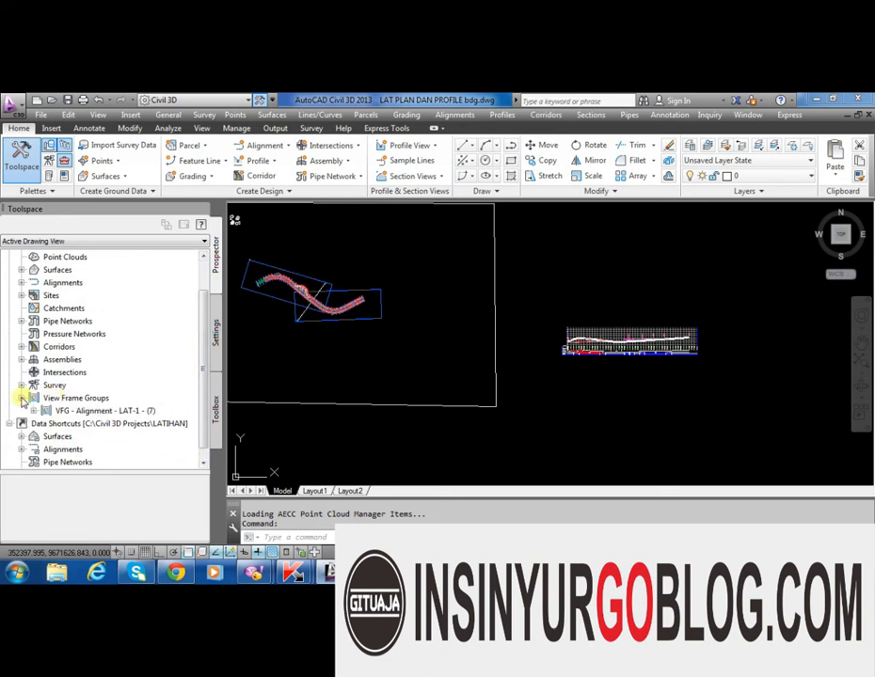
right_click(88, 413)
click(114, 470)
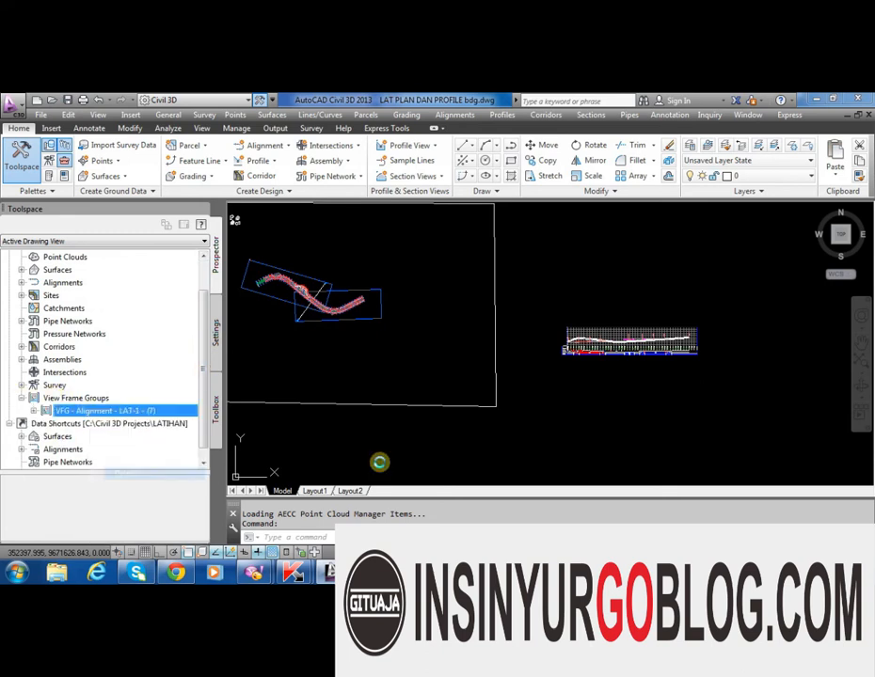
click(483, 362)
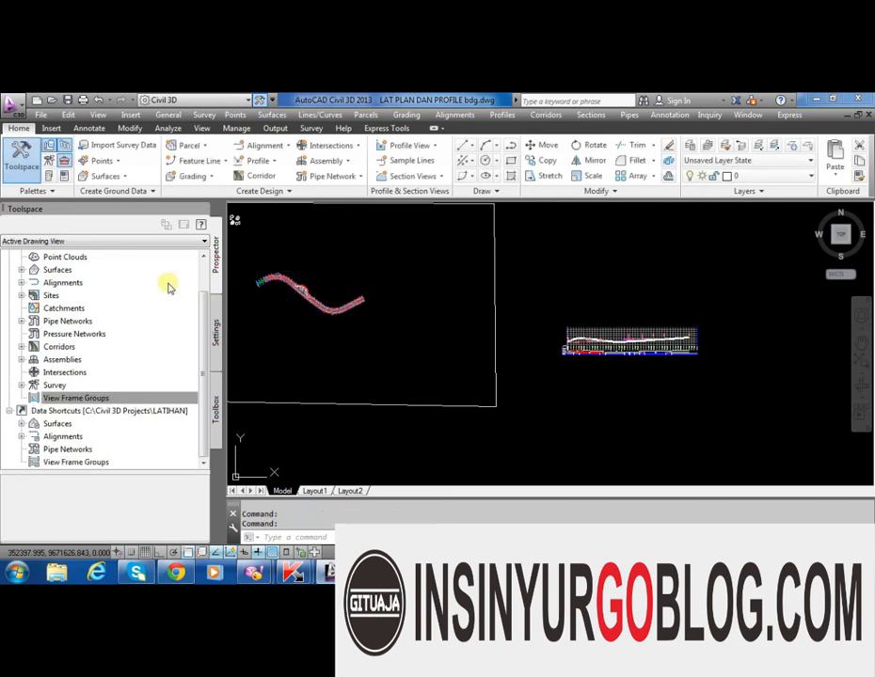
click(203, 209)
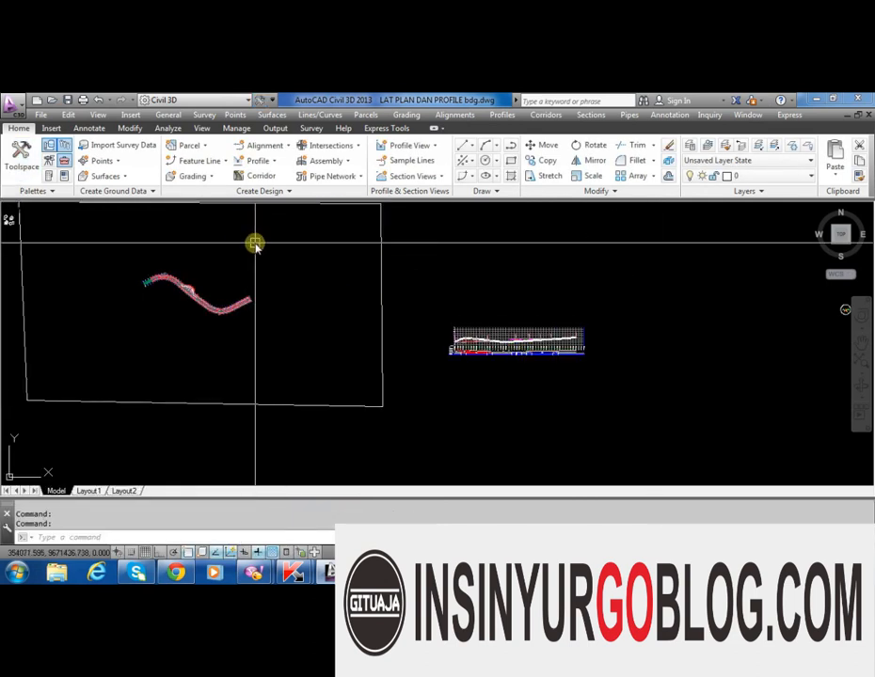
Start creating view frames for Alignment - LAT-1 over the automatic station range and browse for another Plan and Profile sheet template file
click(274, 127)
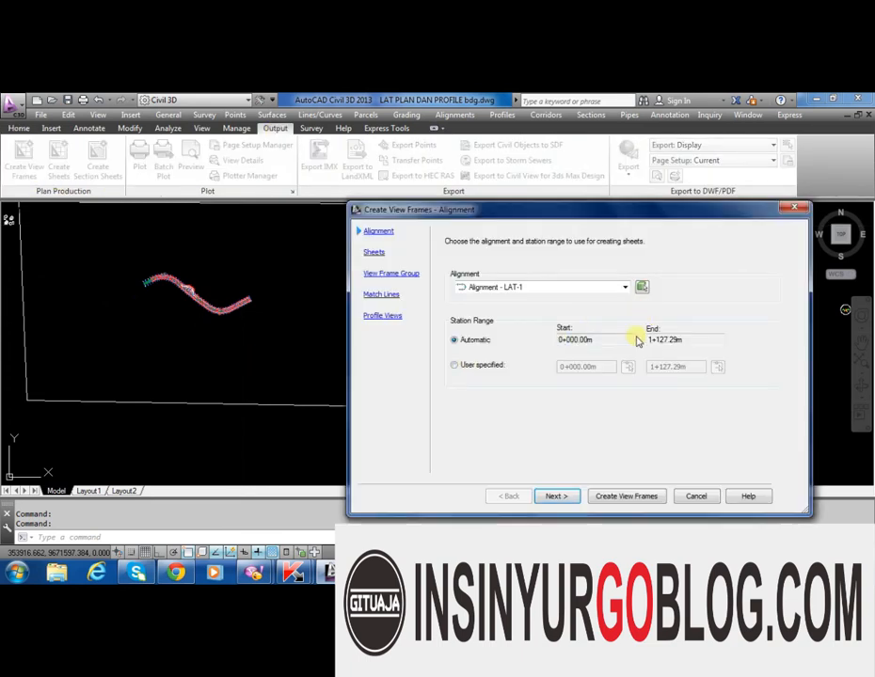
click(563, 495)
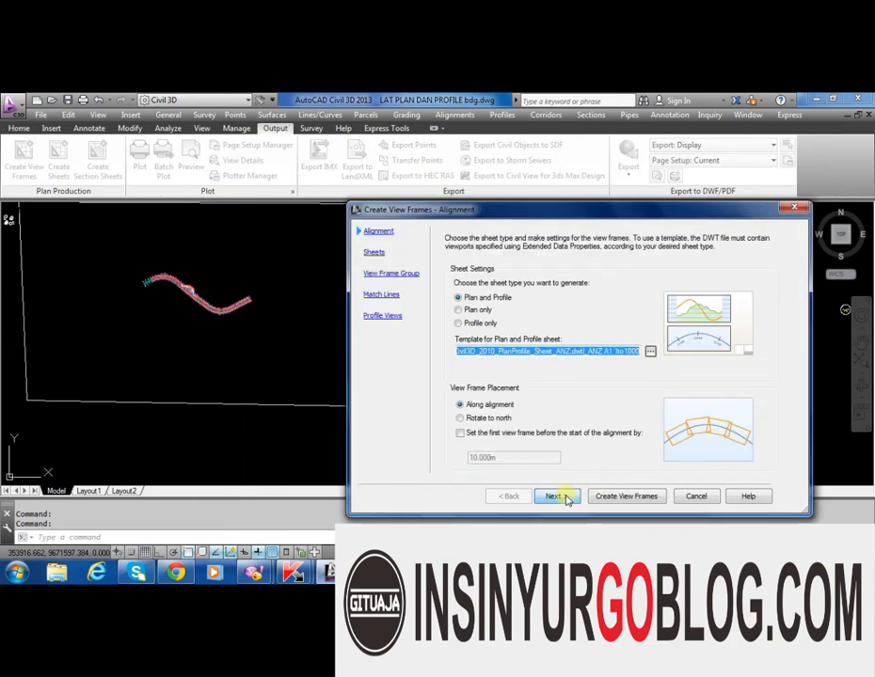
click(650, 351)
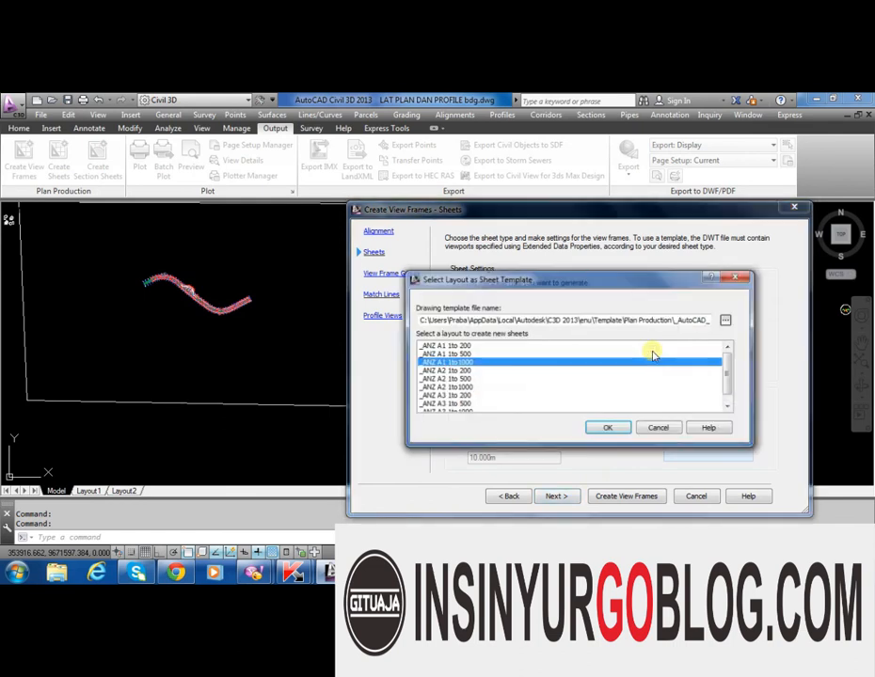
click(726, 321)
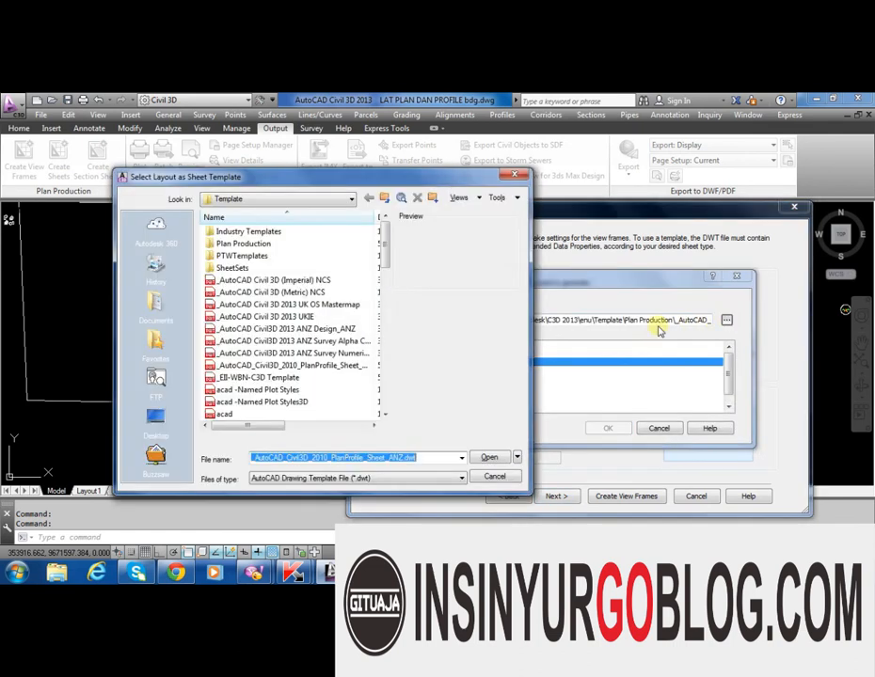
Look for the _AutoCAD_Civil3D_2010_PlanProfile_Sheet_ANZtest template in the Plan Production folder and its parent Template folder
double_click(243, 227)
drag(273, 423, 313, 395)
drag(258, 219, 373, 223)
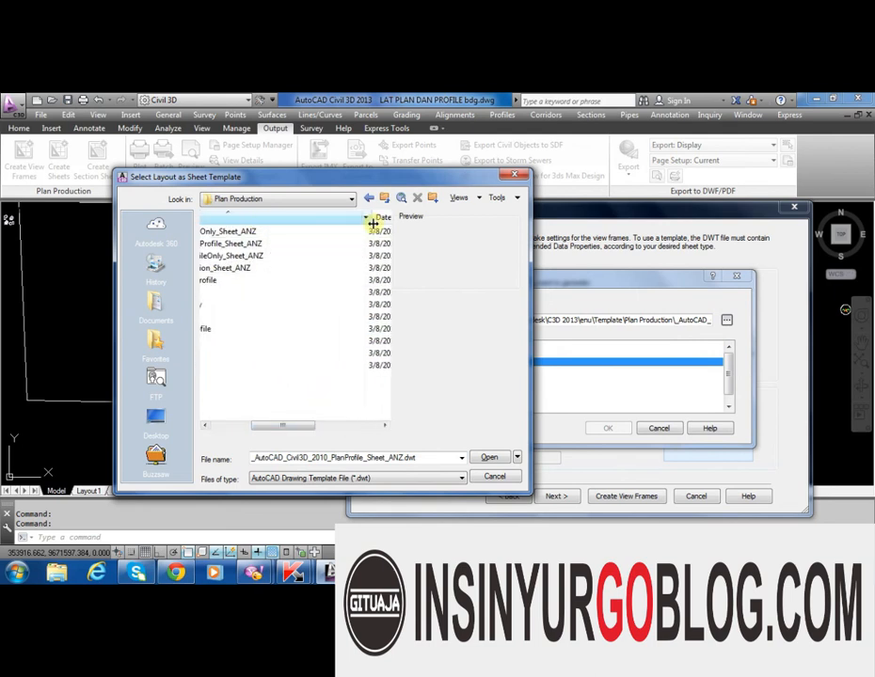
drag(288, 426, 248, 425)
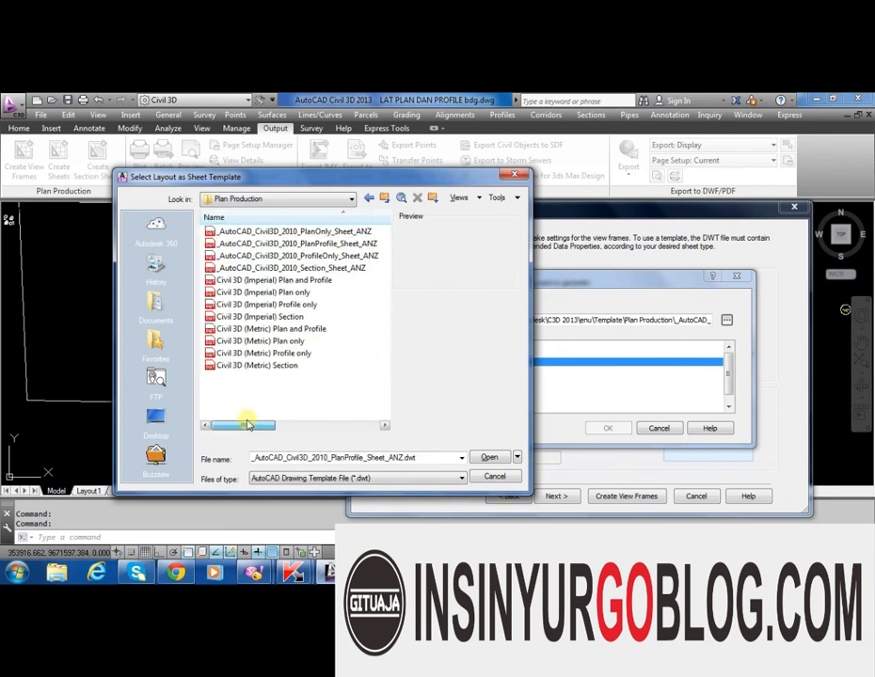
click(383, 198)
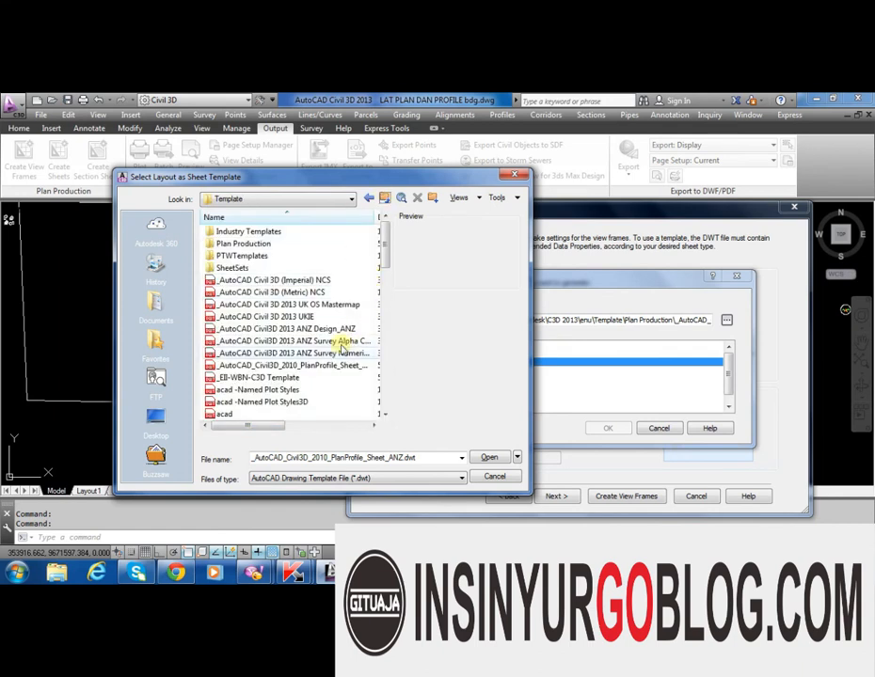
drag(276, 425, 299, 432)
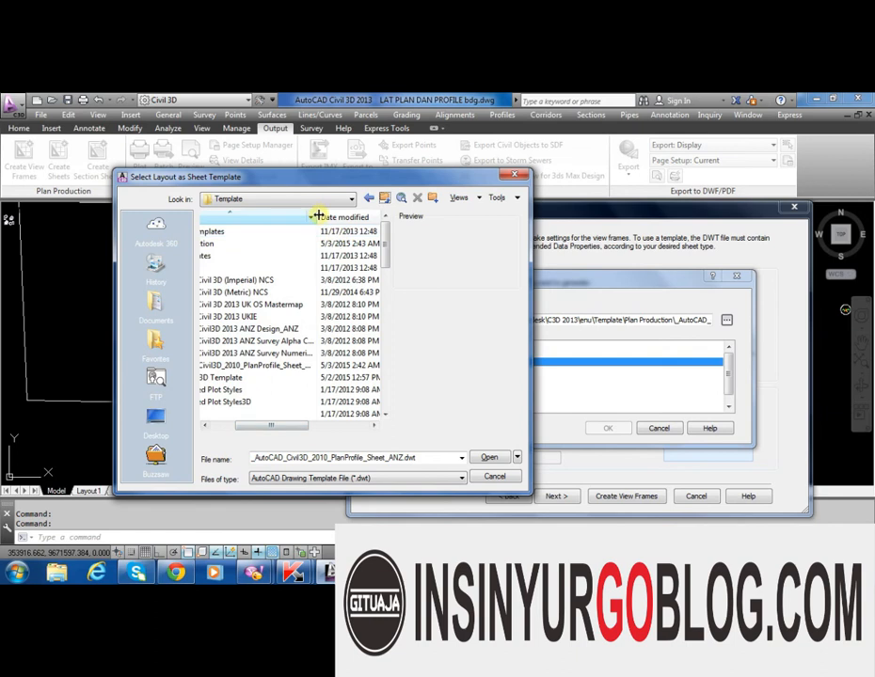
drag(318, 217, 386, 218)
click(285, 366)
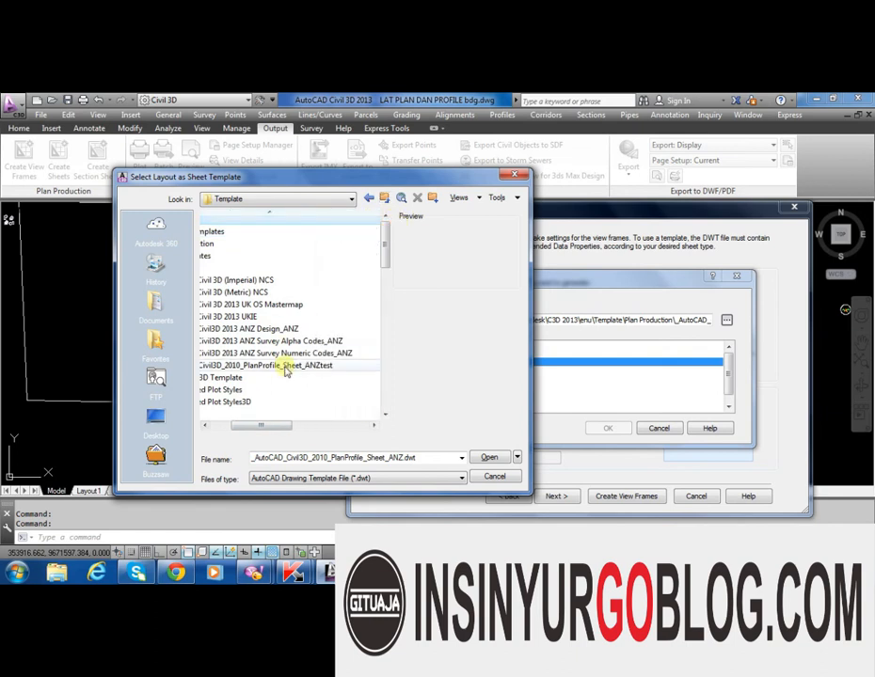
drag(254, 430, 189, 420)
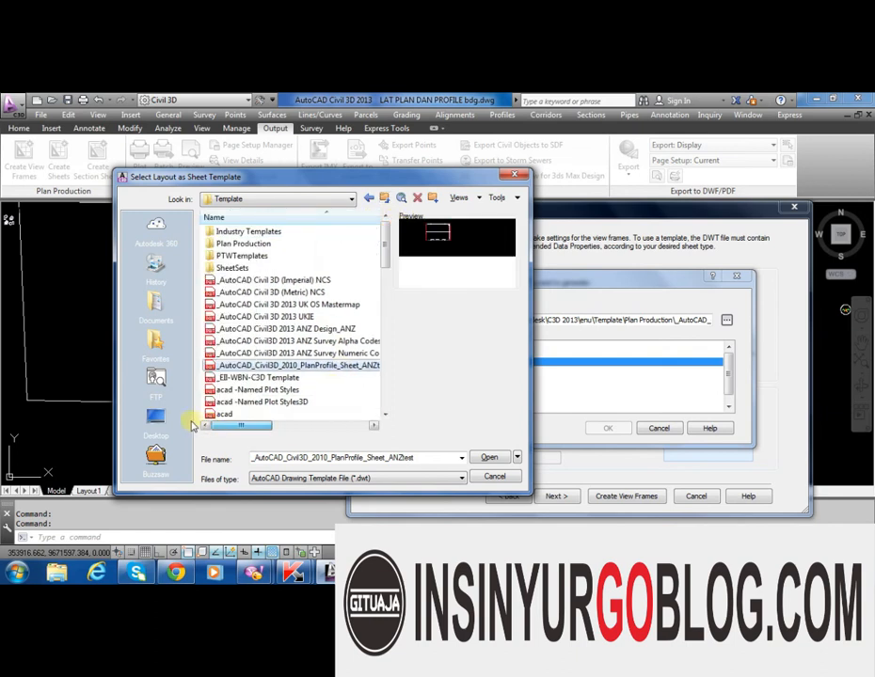
Move the _AutoCAD_Civil3D_2010_PlanProfile_Sheet_ANZtest template into the Plan Production folder and use its _ANZ A1 1to1000 layout as sheet template
right_click(261, 367)
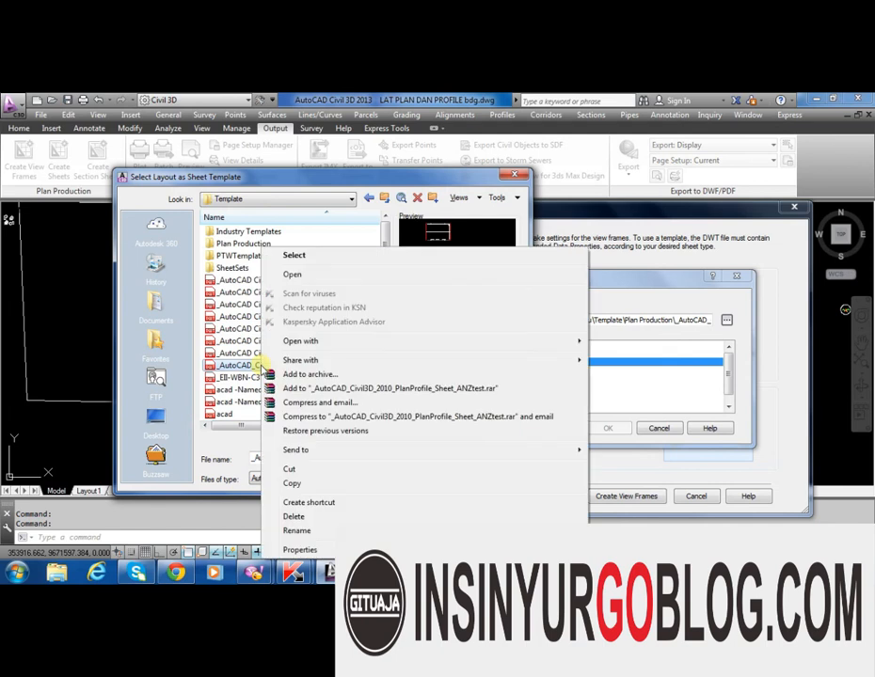
click(297, 468)
double_click(273, 247)
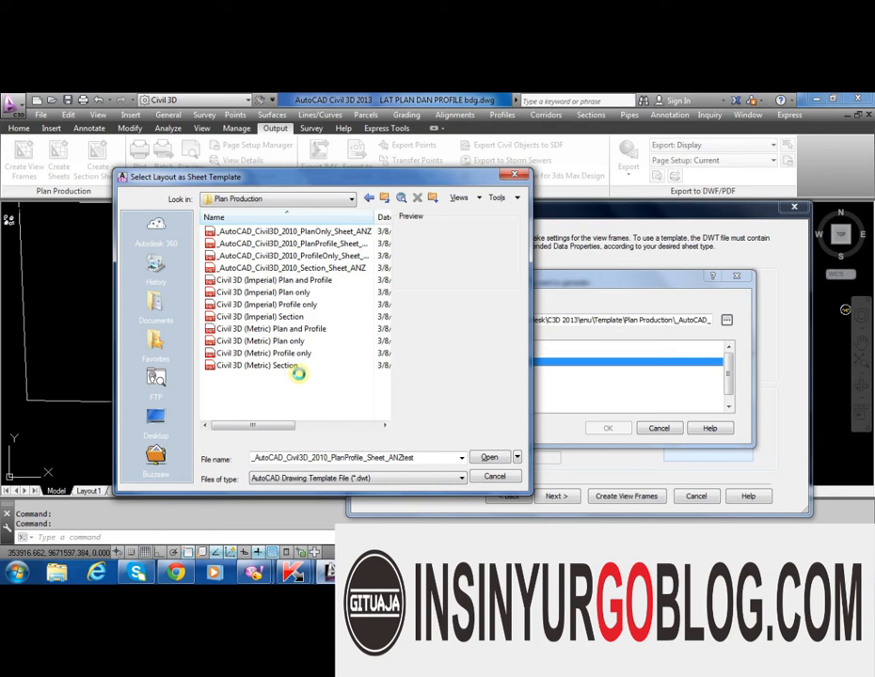
right_click(287, 389)
click(320, 461)
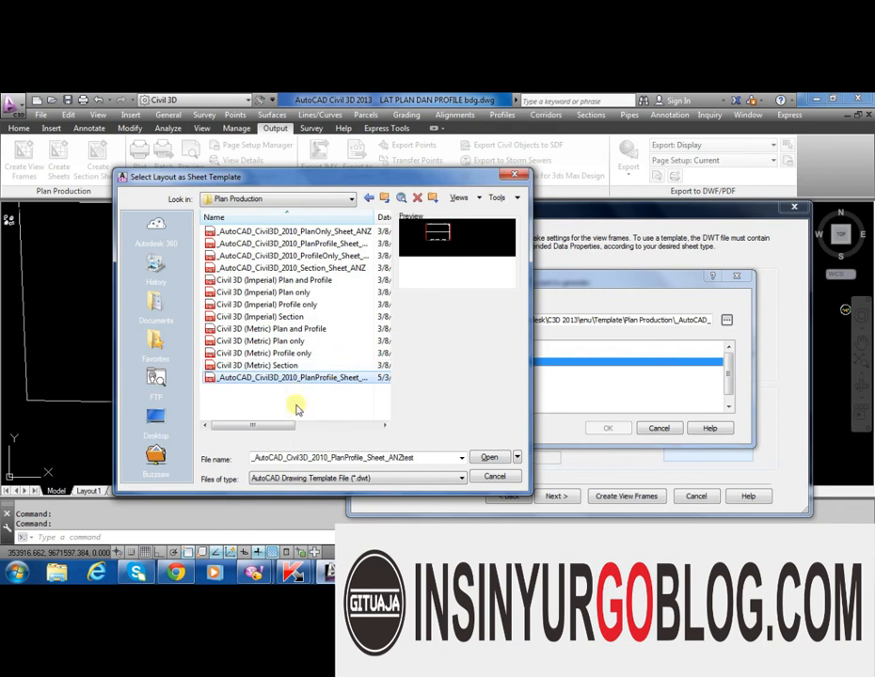
click(487, 458)
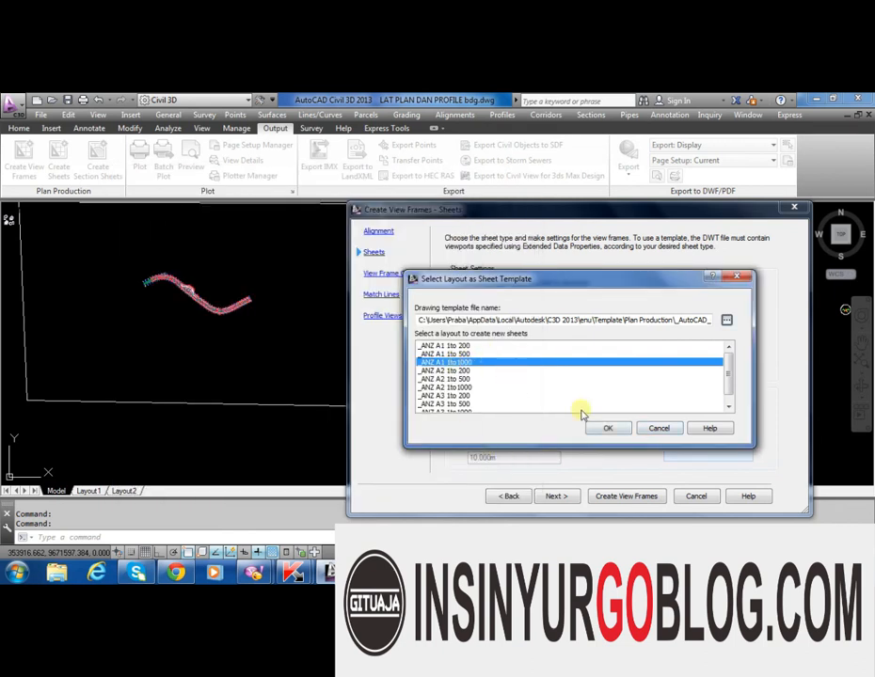
click(607, 428)
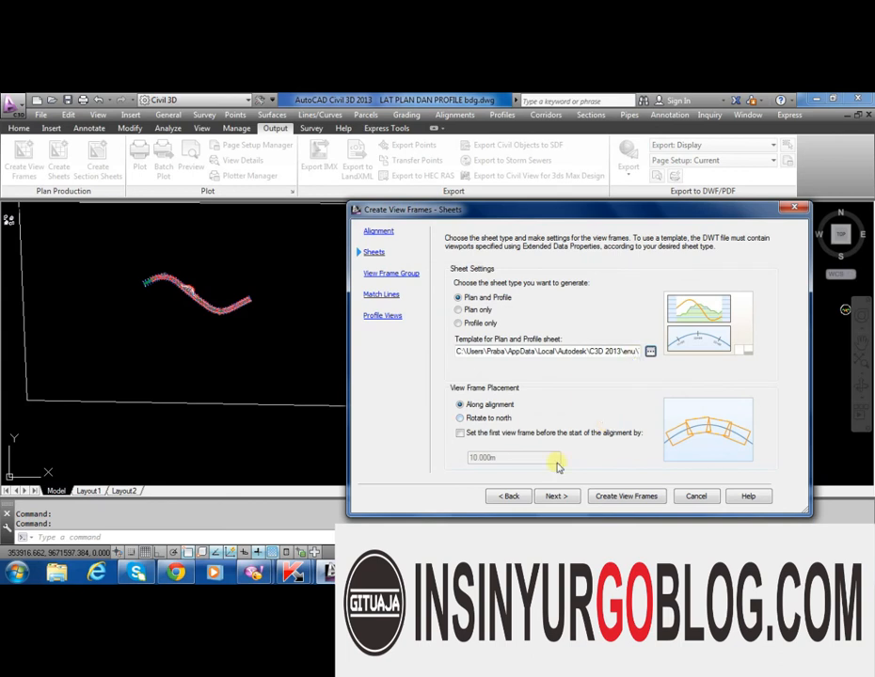
Create the view frames with the default view frame group, match line and profile view settings, and inspect the match line label
click(556, 495)
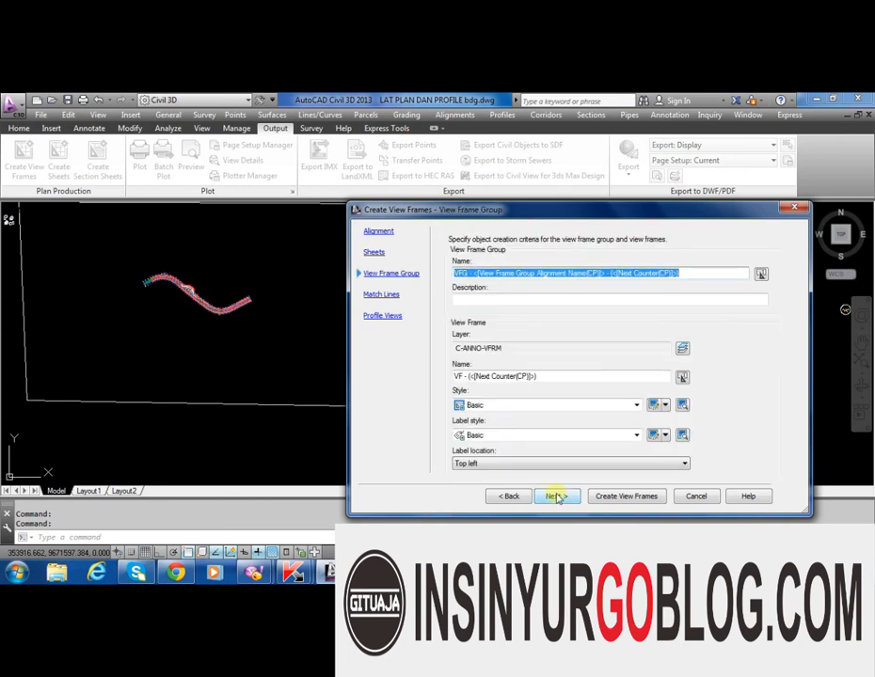
click(559, 499)
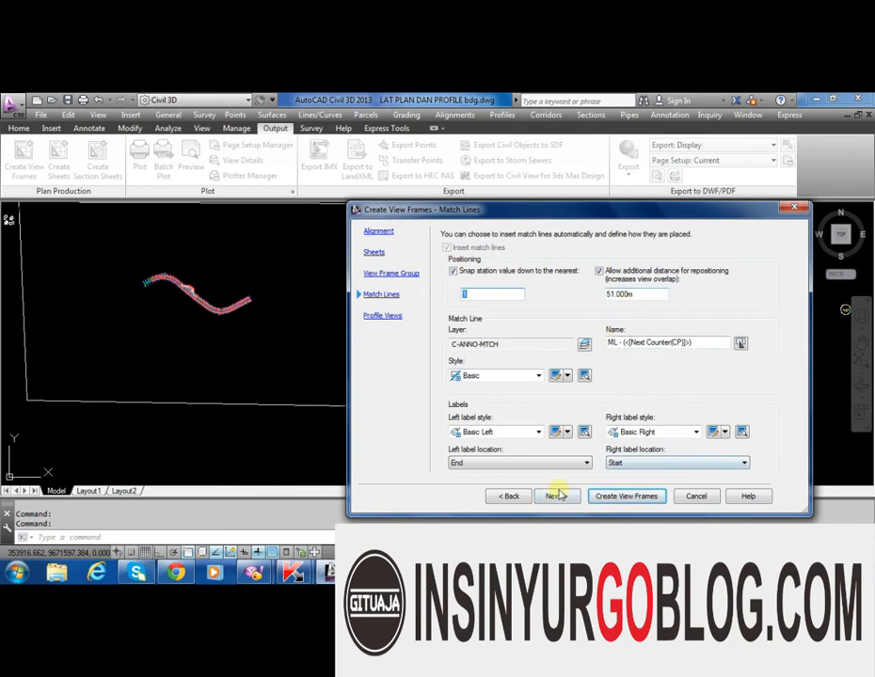
click(558, 495)
click(606, 497)
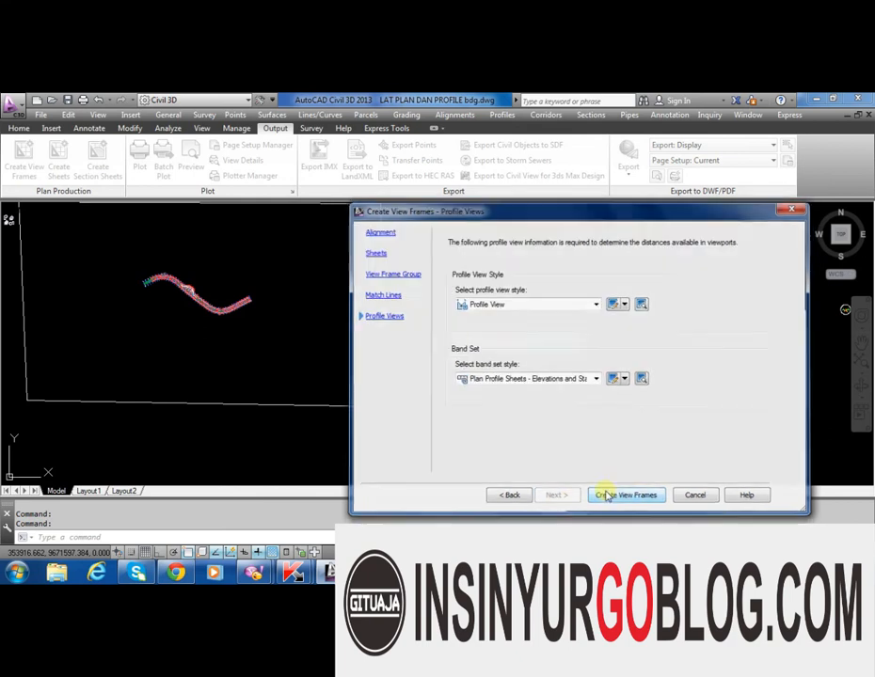
scroll(197, 293, up, 2)
scroll(193, 290, up, 5)
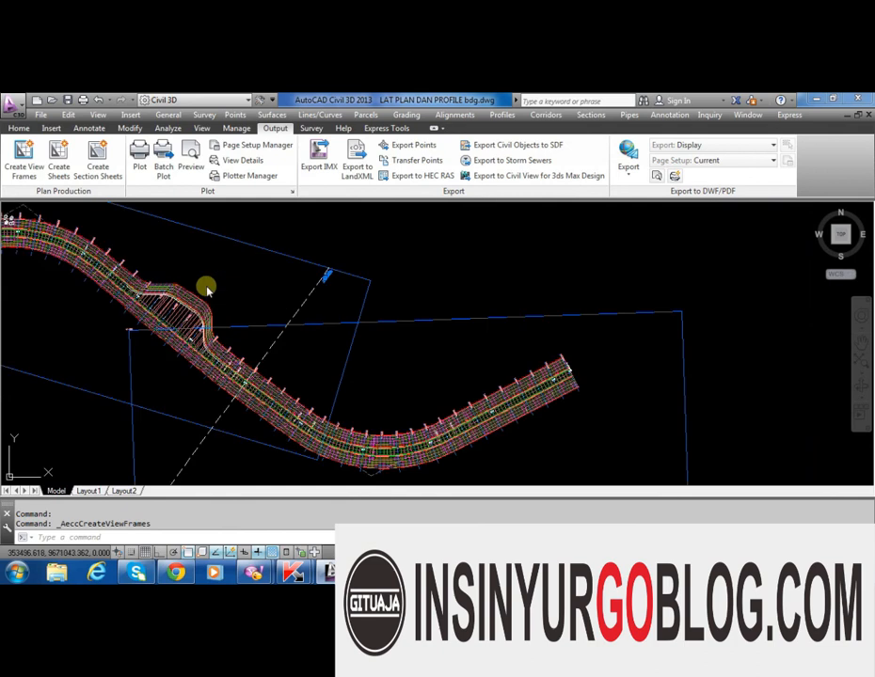
scroll(322, 273, up, 5)
scroll(345, 256, down, 8)
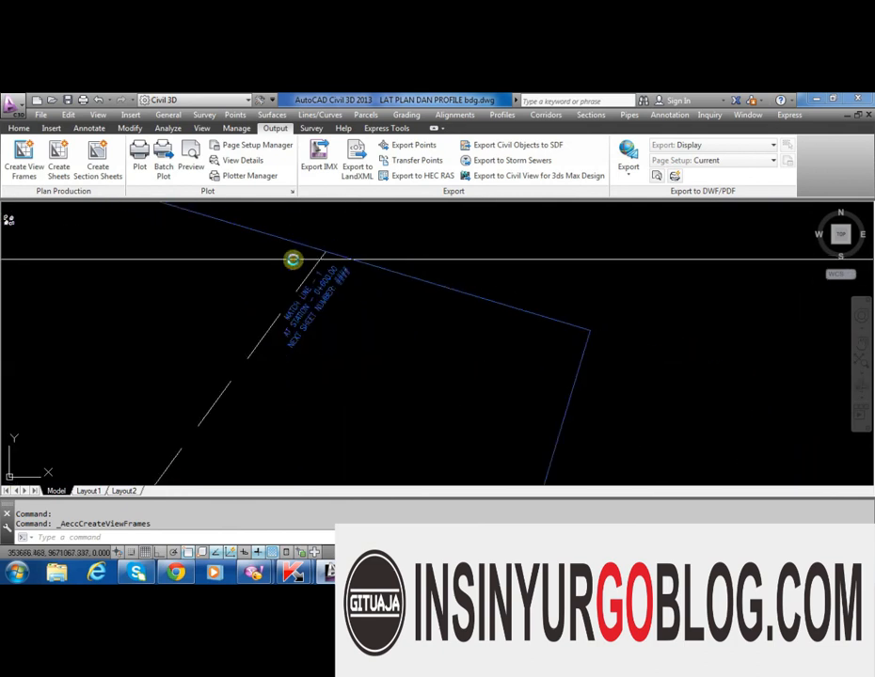
Try to create sheets from the new view frame group with the sheet set named VFG - Alignment - LAT-1 -TEST
click(64, 175)
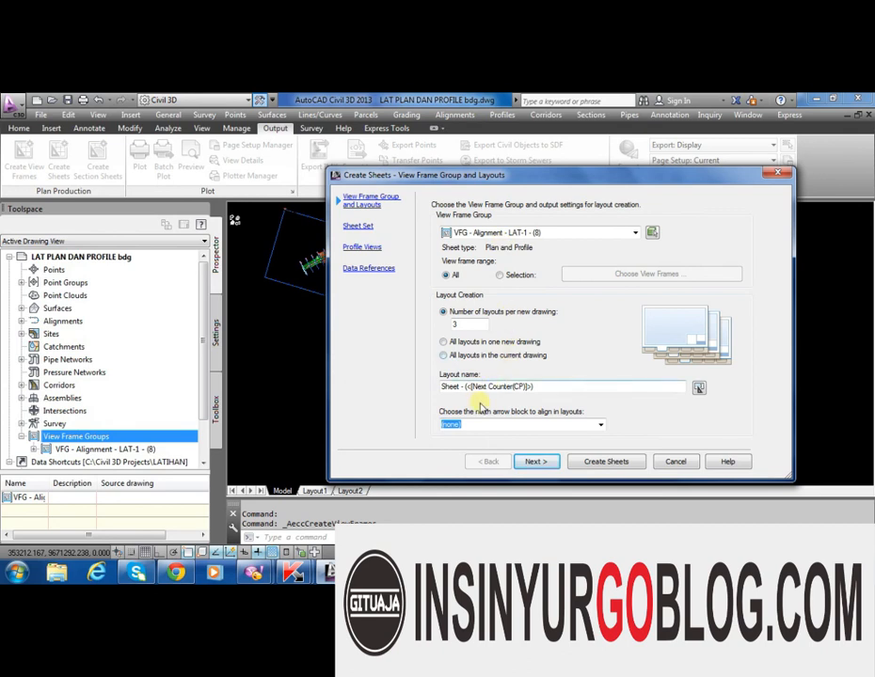
click(534, 461)
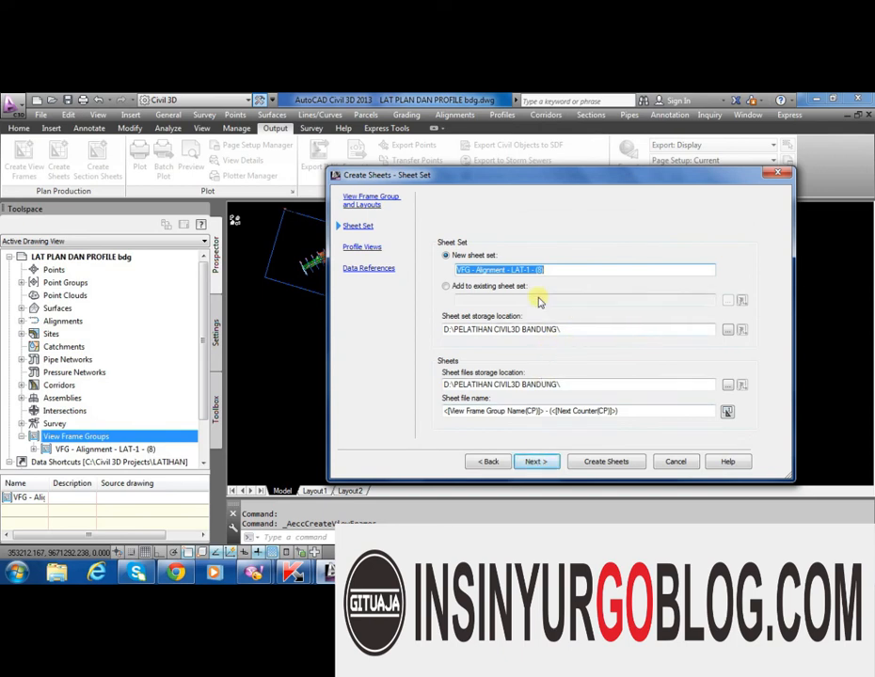
click(473, 269)
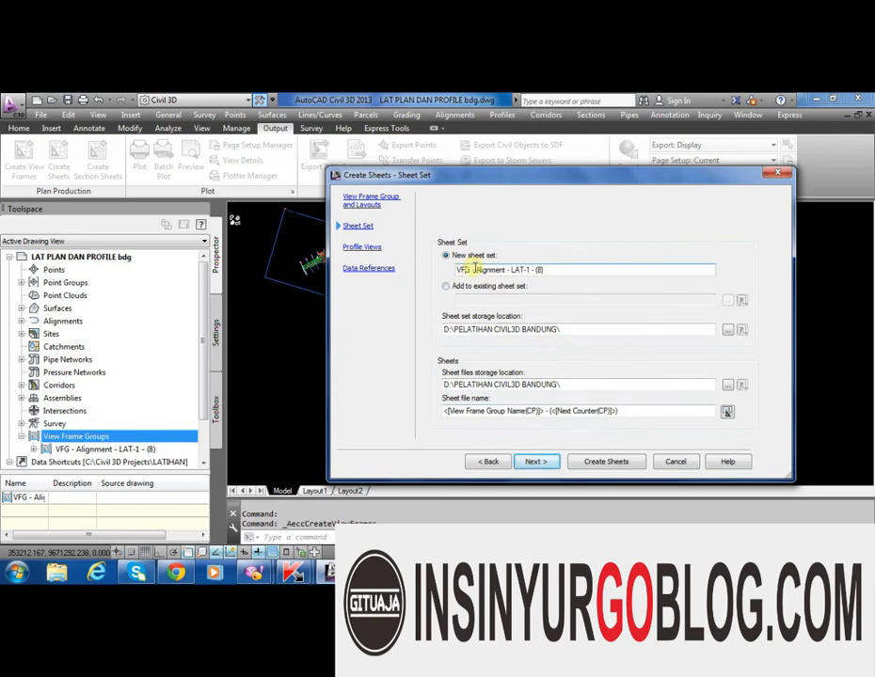
drag(533, 270, 552, 270)
text(TEST)
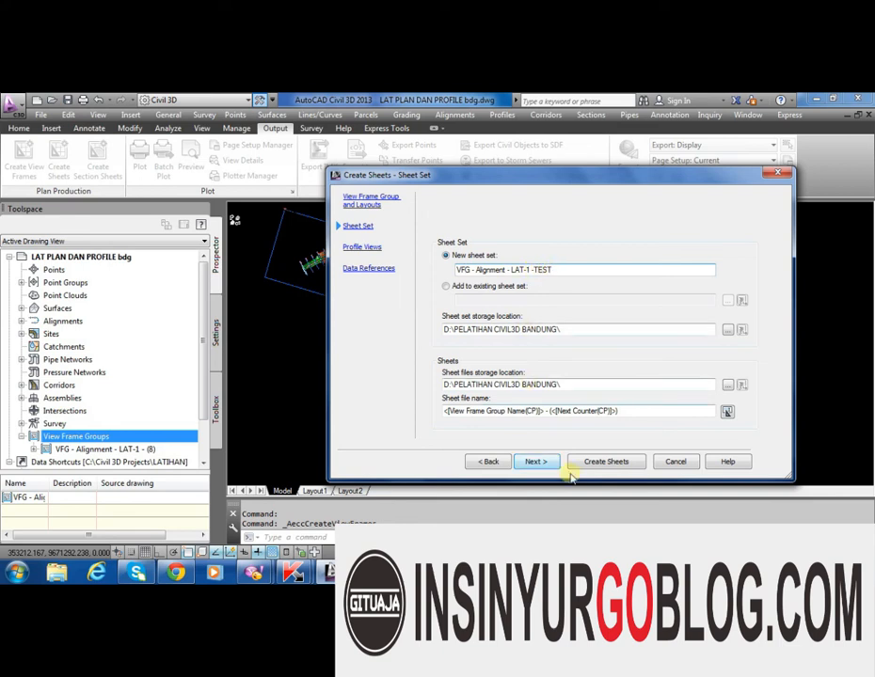
click(539, 464)
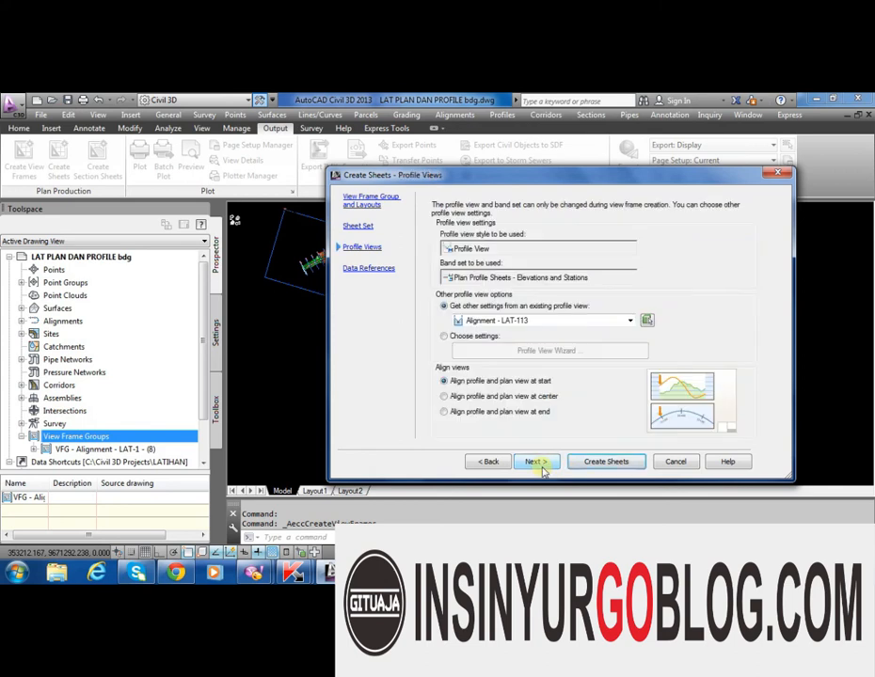
click(536, 462)
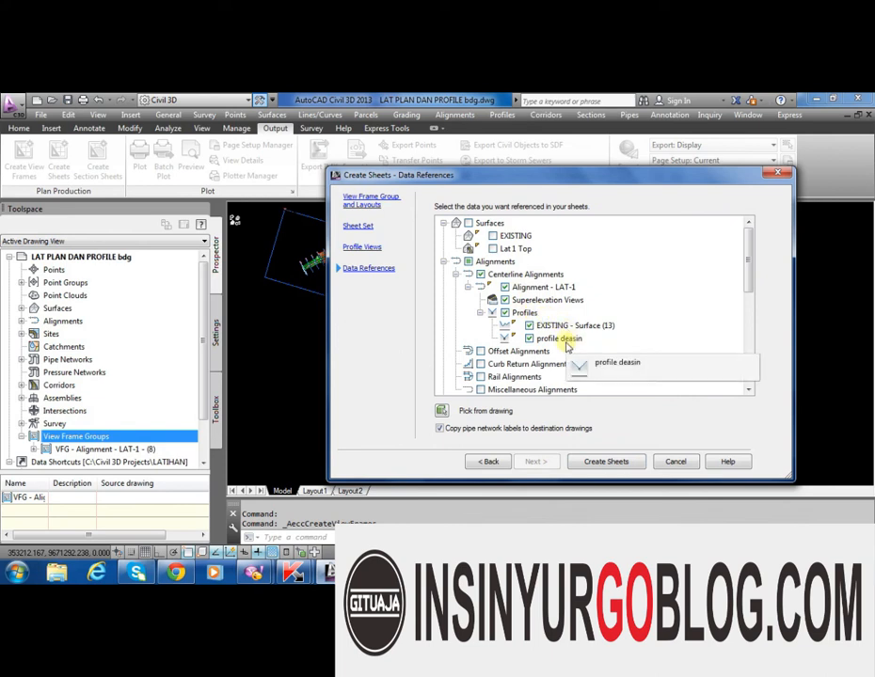
click(643, 465)
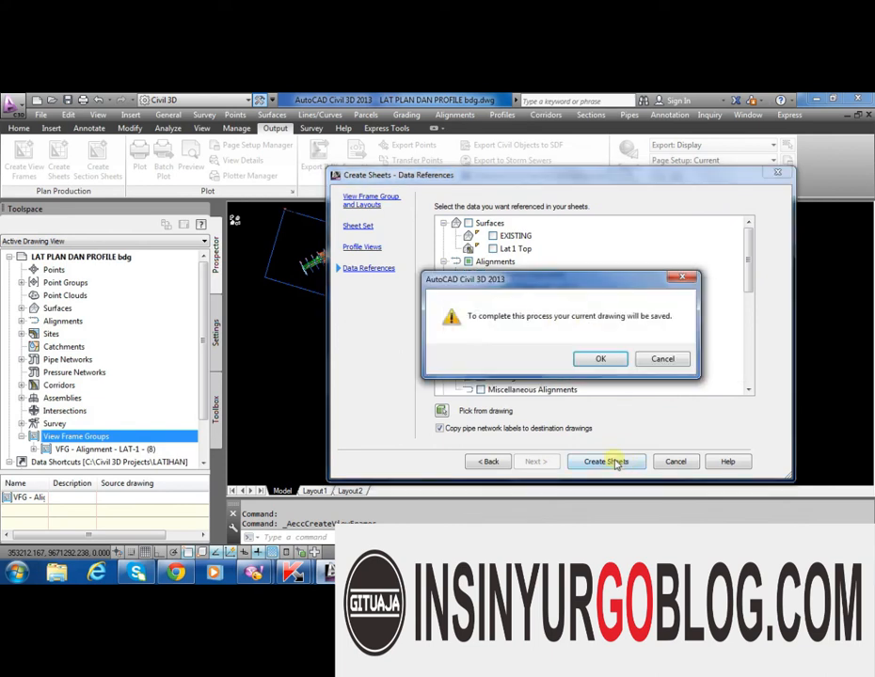
click(595, 364)
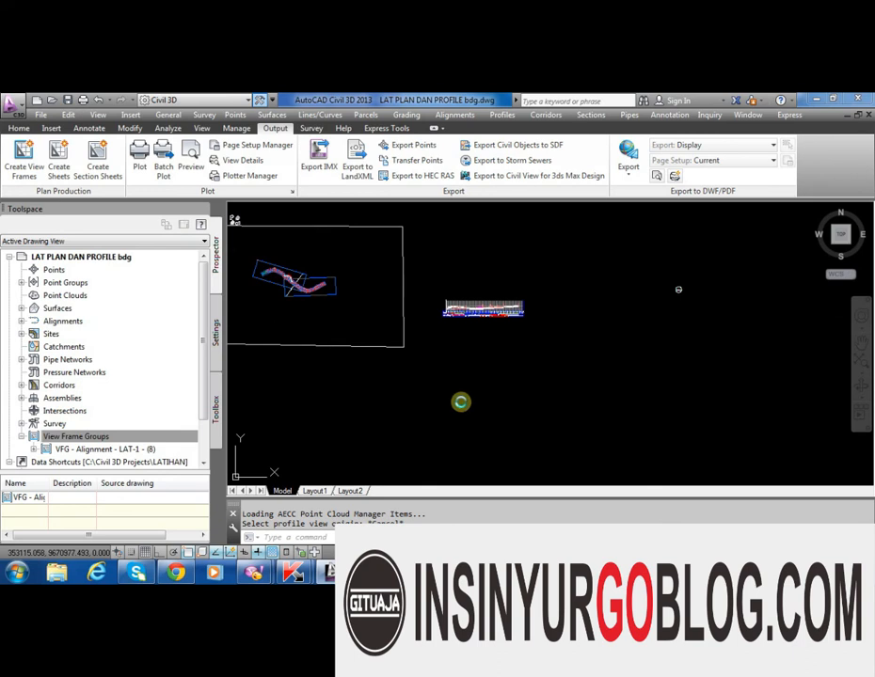
Create sheets from VFG - Alignment - LAT-1 - (8) with the default settings, placing the profile view origin in the empty area beside the drawing
click(533, 461)
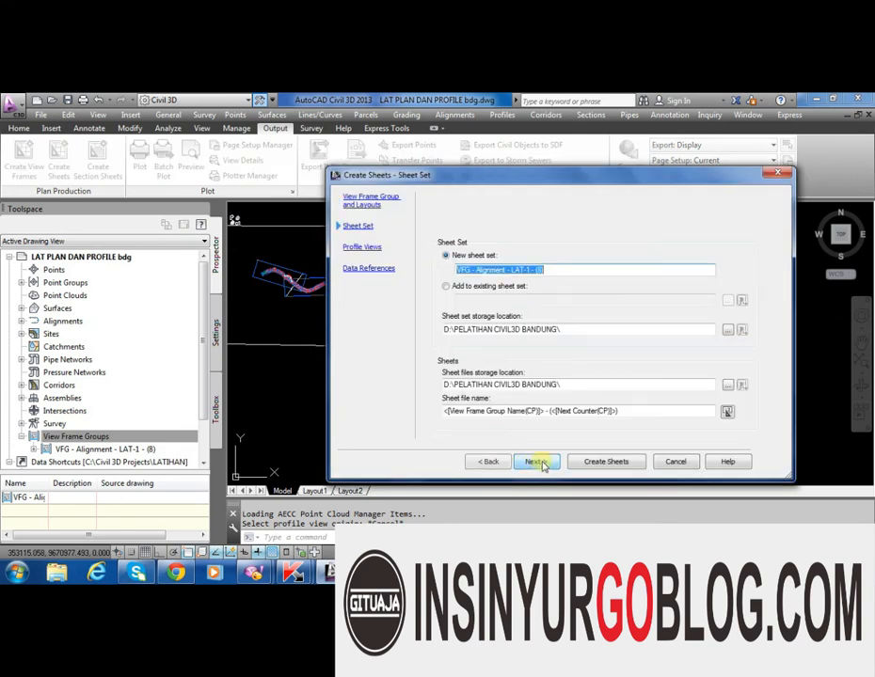
click(535, 462)
click(538, 461)
click(595, 460)
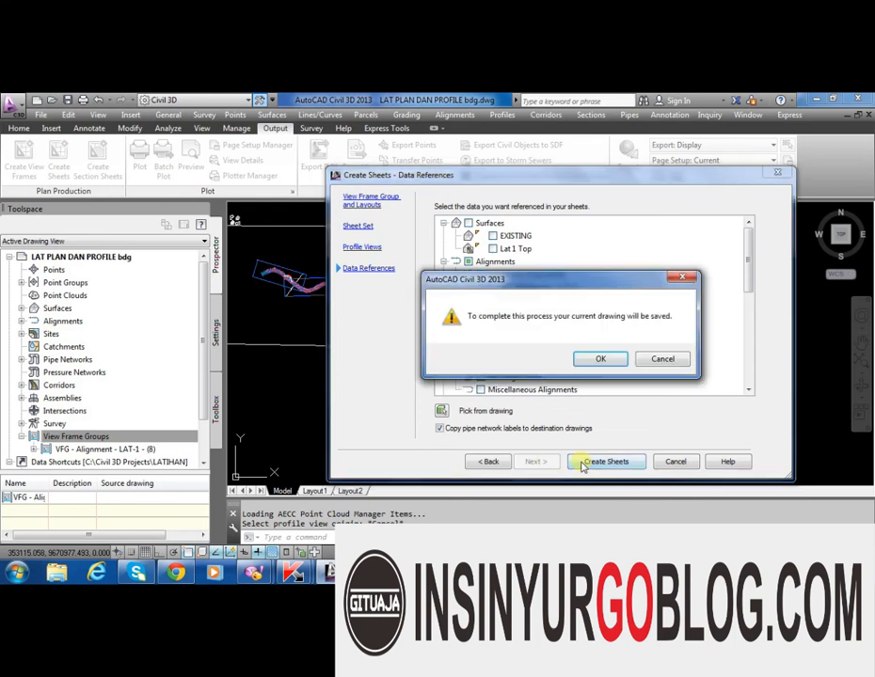
click(599, 358)
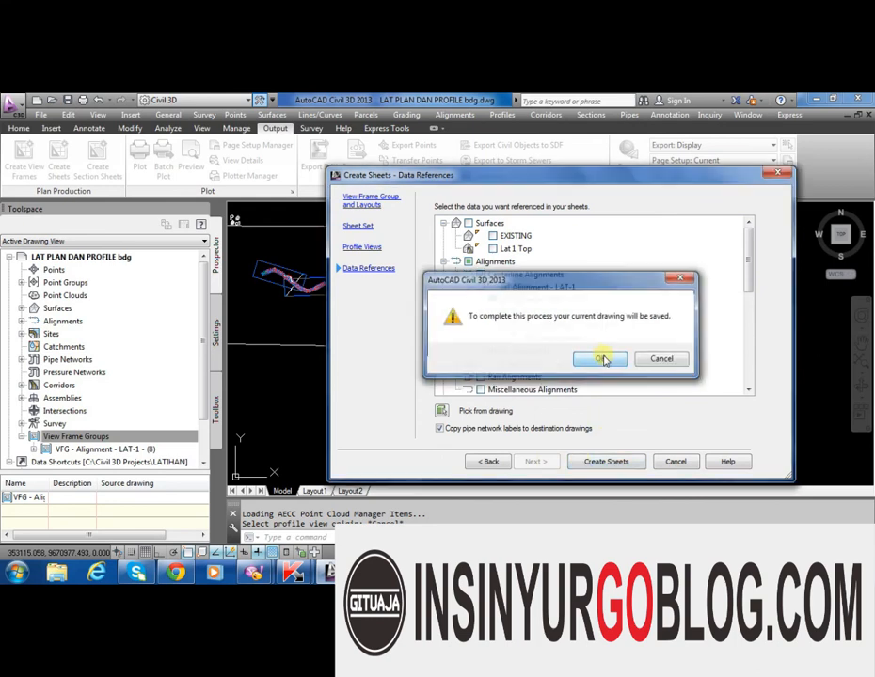
click(451, 358)
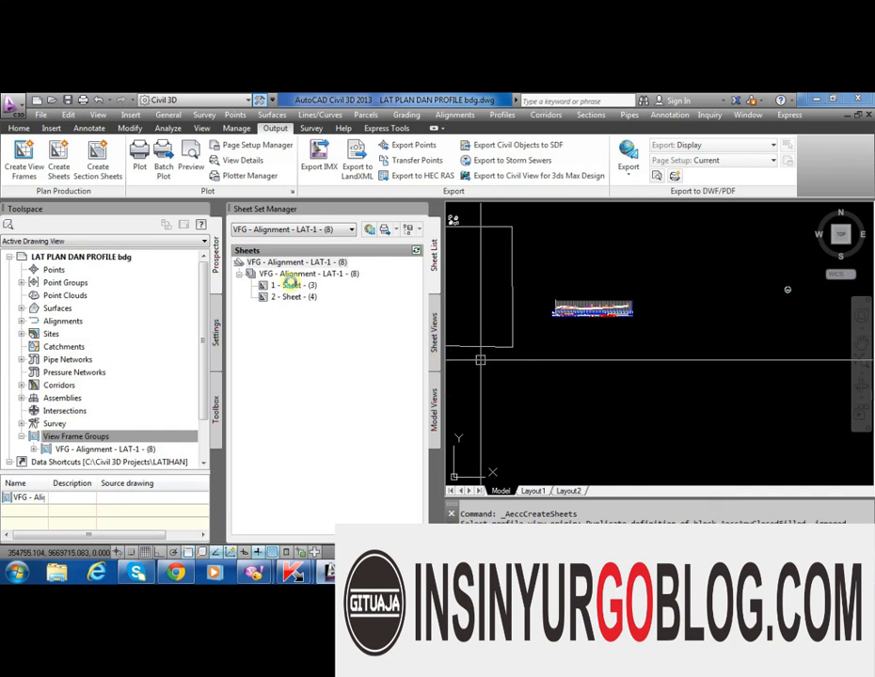
Open Sheet - (3) from the sheet set, temporarily converting dense hatches to solid, and examine its title block boxes and profile bands
mouse_move(301, 296)
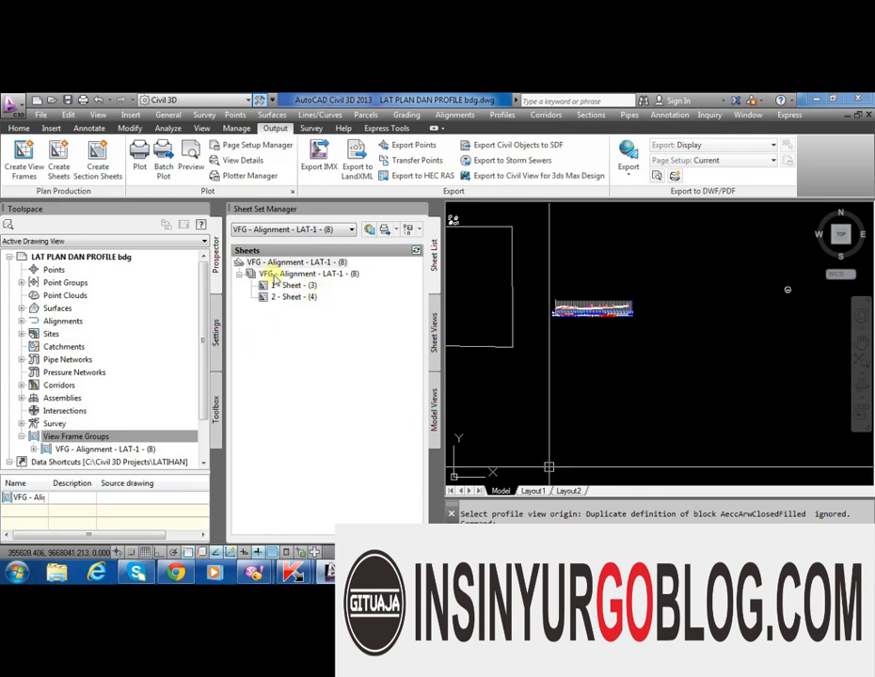
double_click(285, 285)
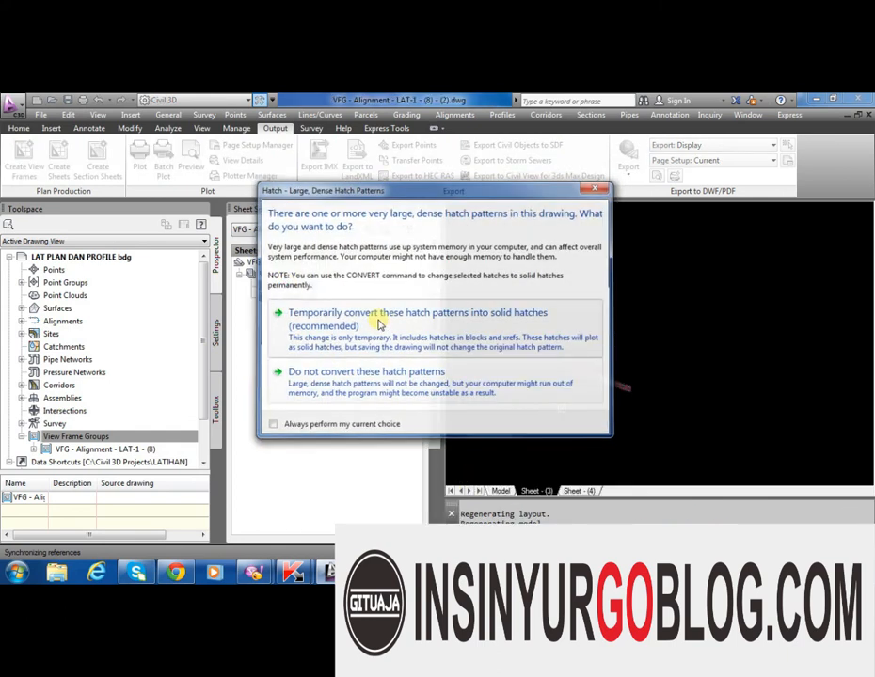
click(371, 322)
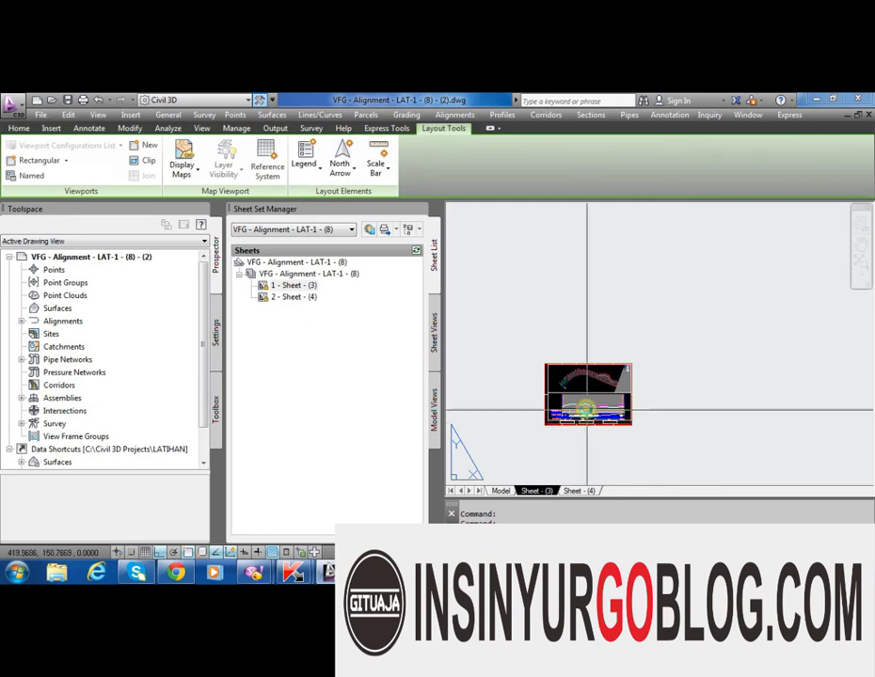
scroll(578, 416, up, 8)
scroll(592, 449, up, 2)
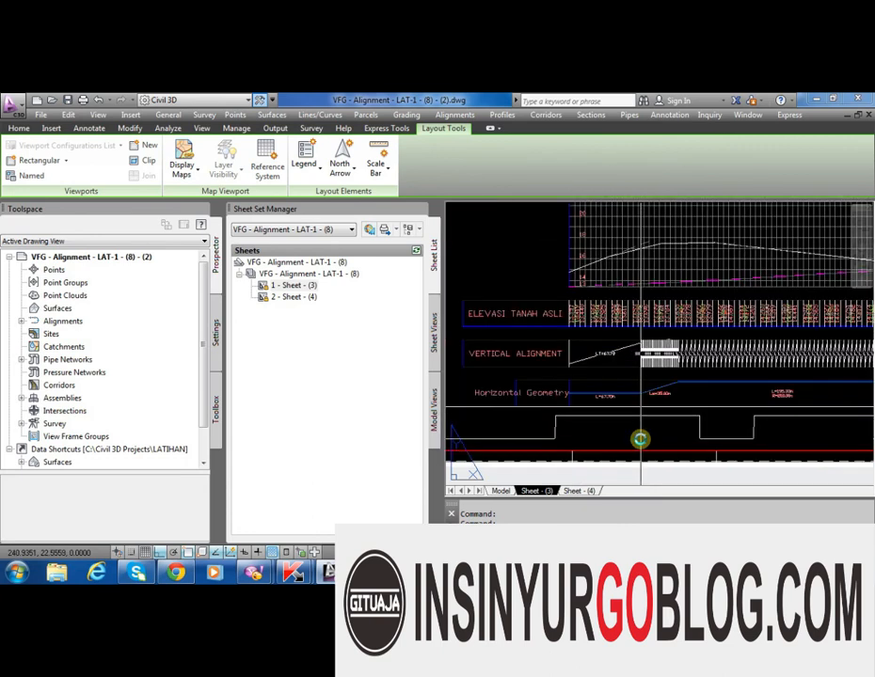
scroll(620, 419, down, 5)
scroll(840, 426, up, 4)
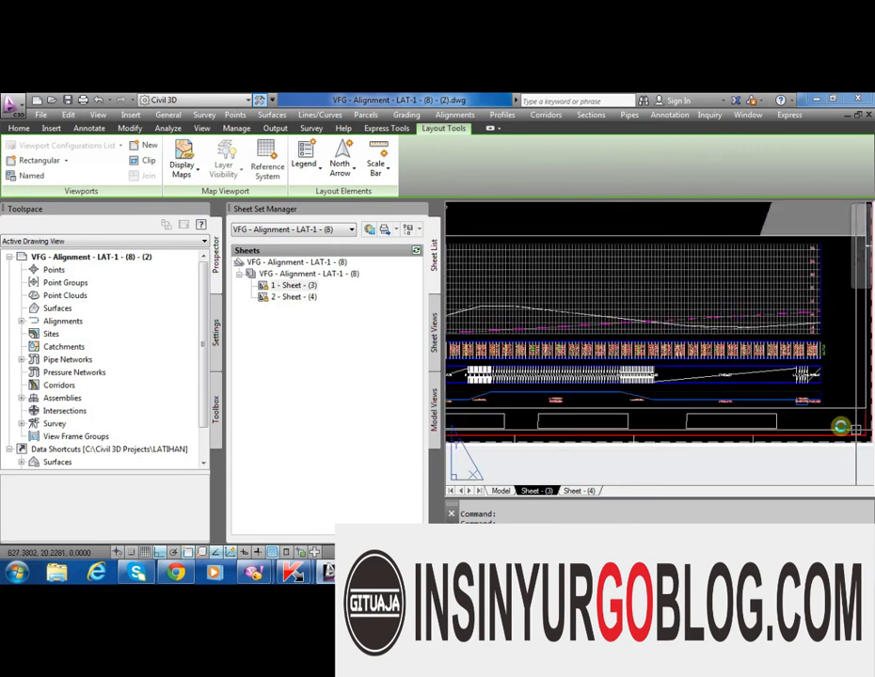
scroll(767, 421, down, 4)
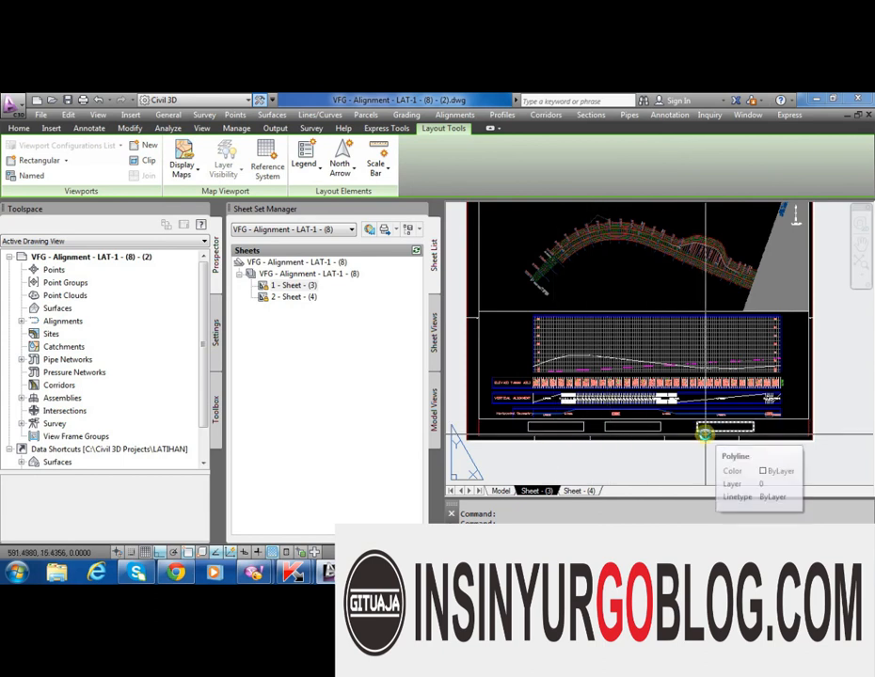
scroll(527, 386, up, 3)
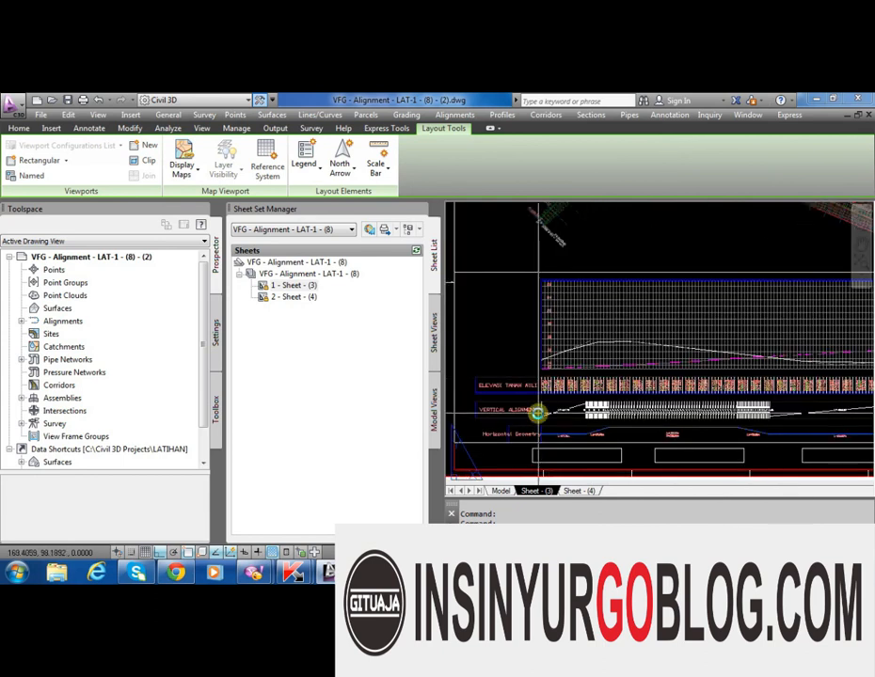
Examine the match line label, north arrow and scale bar in the plan viewport of Sheet - (3)
scroll(550, 404, down, 2)
scroll(701, 301, down, 3)
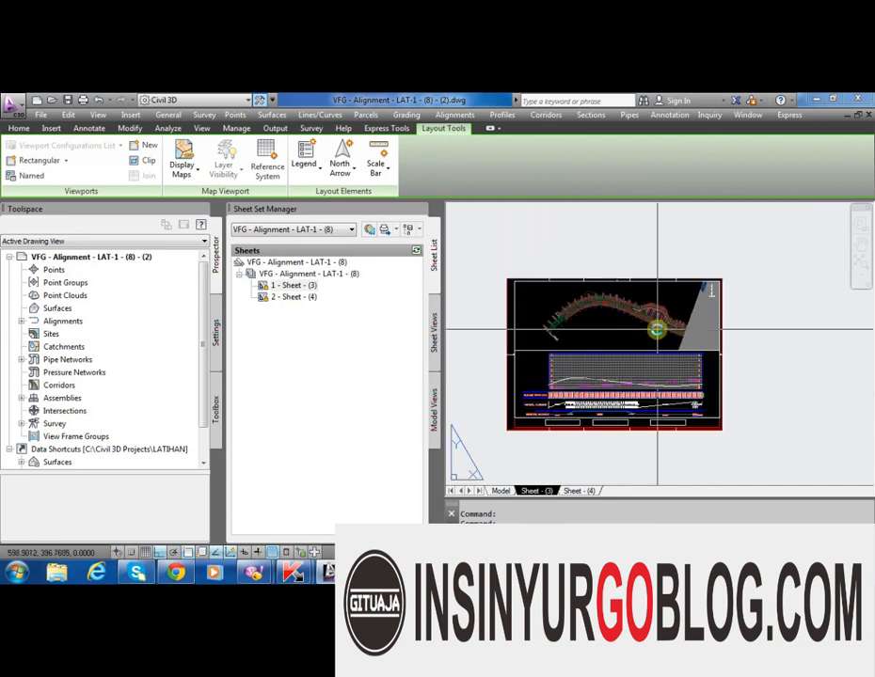
scroll(707, 294, up, 3)
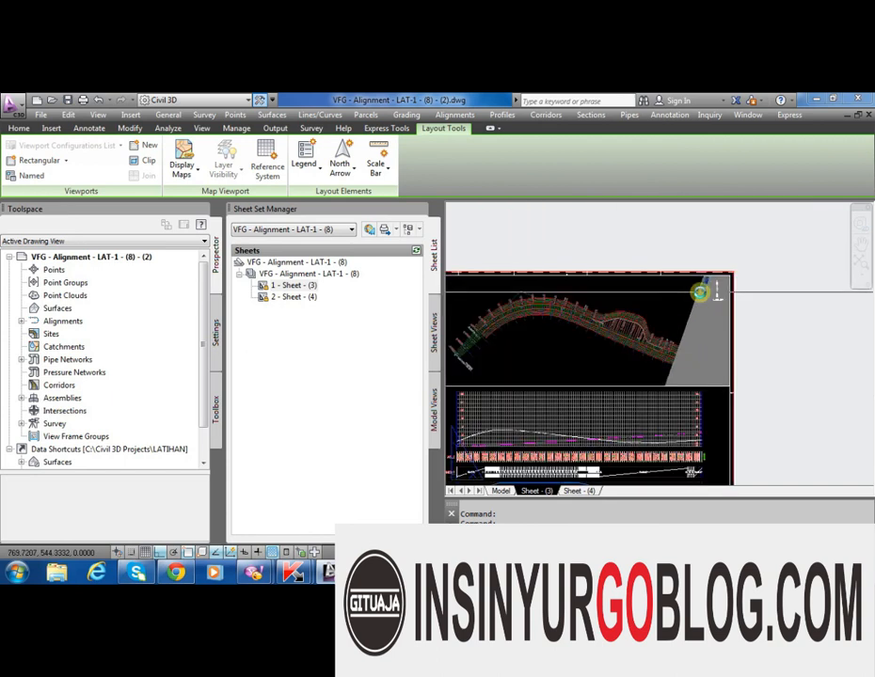
scroll(707, 286, up, 3)
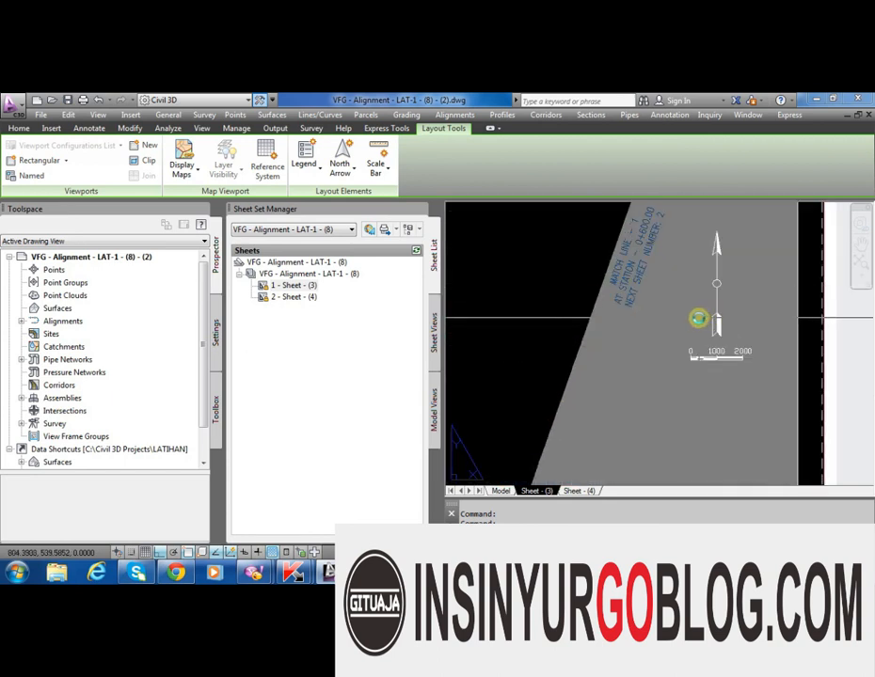
scroll(700, 311, down, 4)
scroll(707, 299, down, 3)
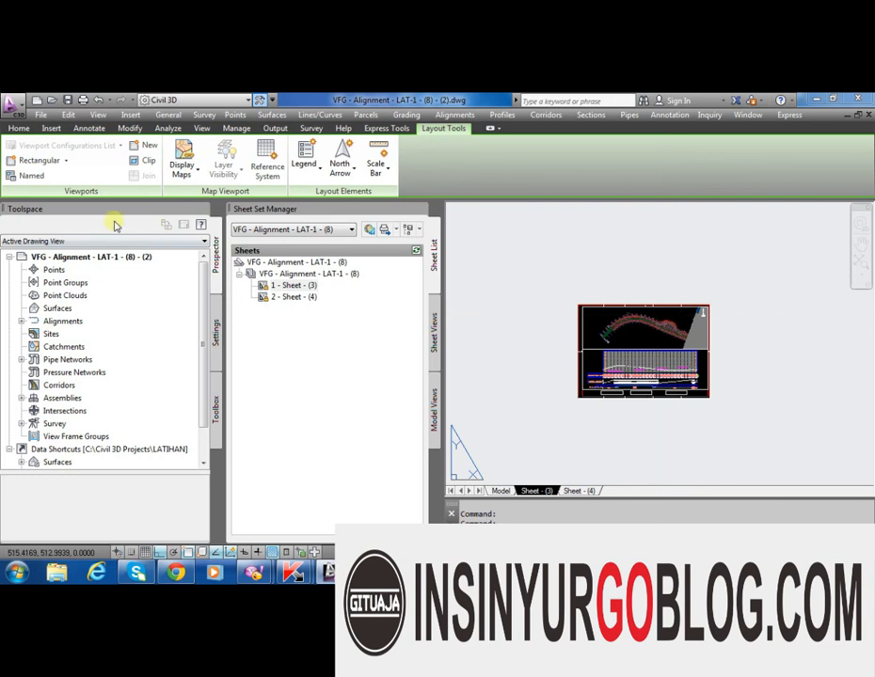
Close the Toolspace and Sheet Set Manager palettes to enlarge the drawing area around the sheet
click(202, 209)
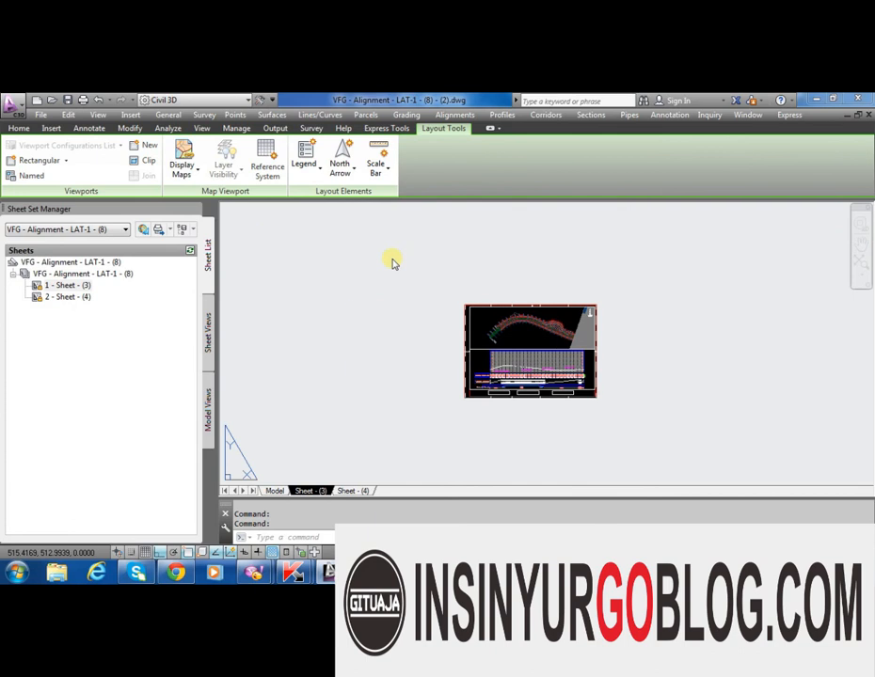
click(195, 209)
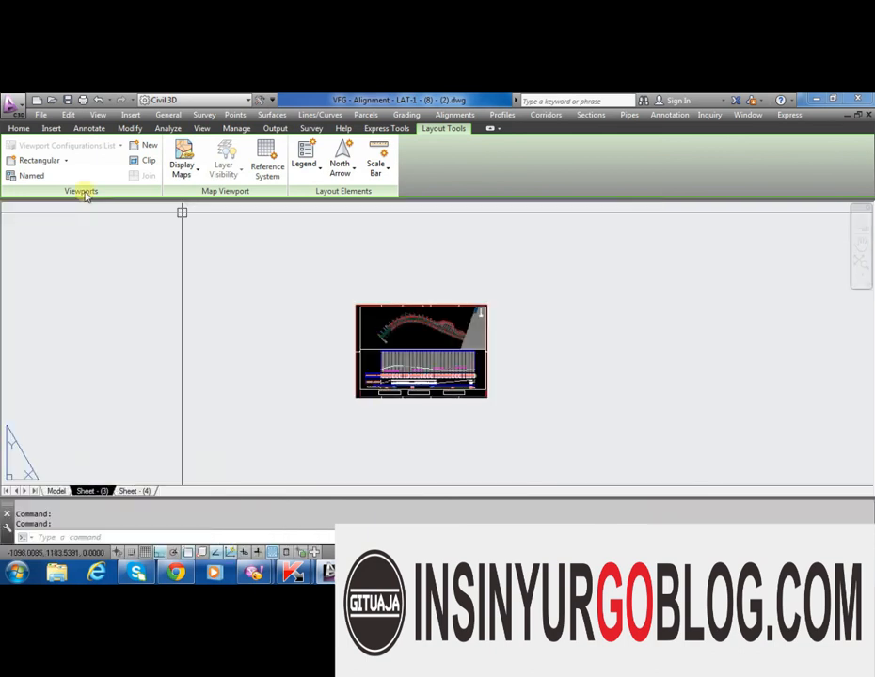
click(14, 104)
click(343, 301)
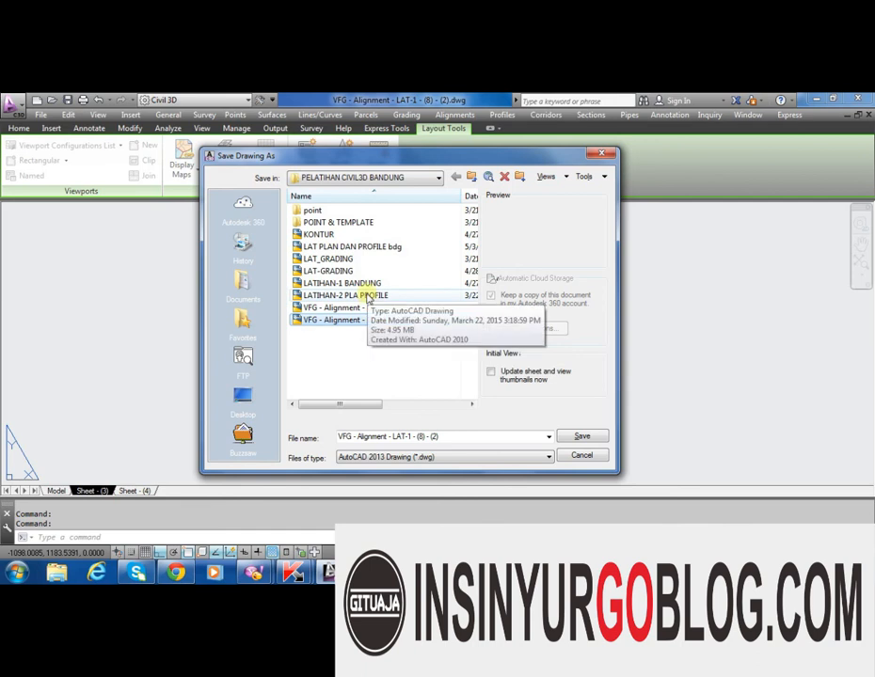
click(582, 454)
scroll(508, 357, up, 4)
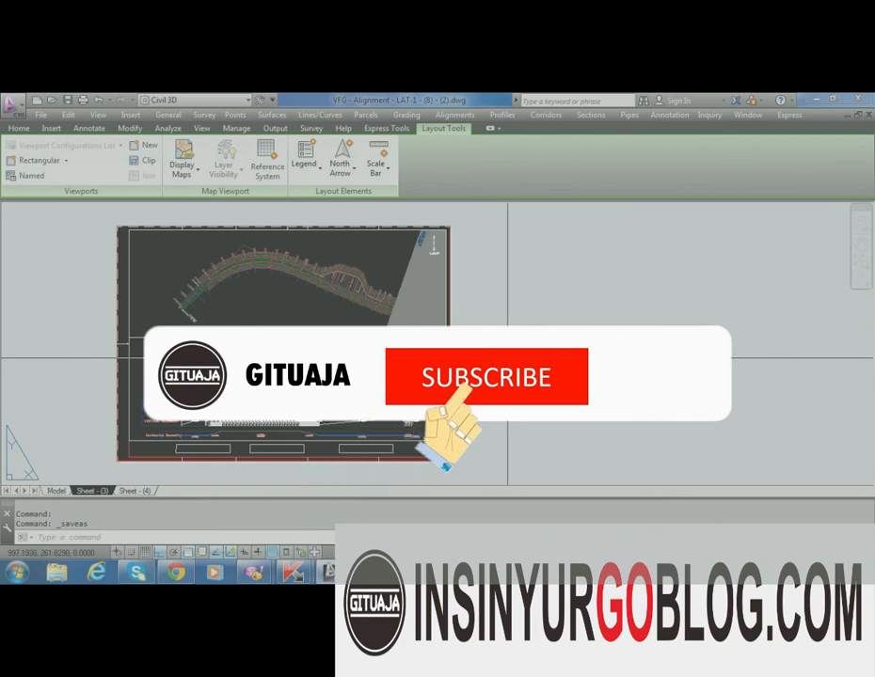